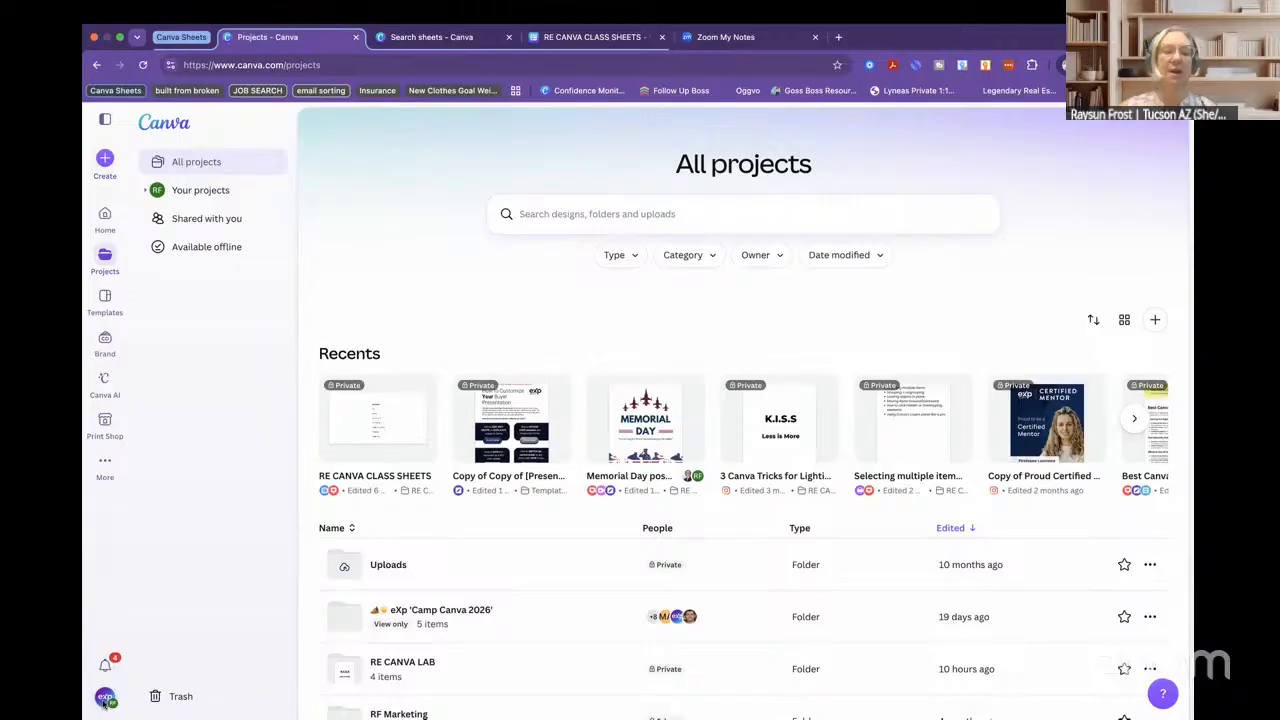
- Check the active account and team and which other accounts and teams can be switched to
{"action": "left_click", "coordinate": [105, 698]}
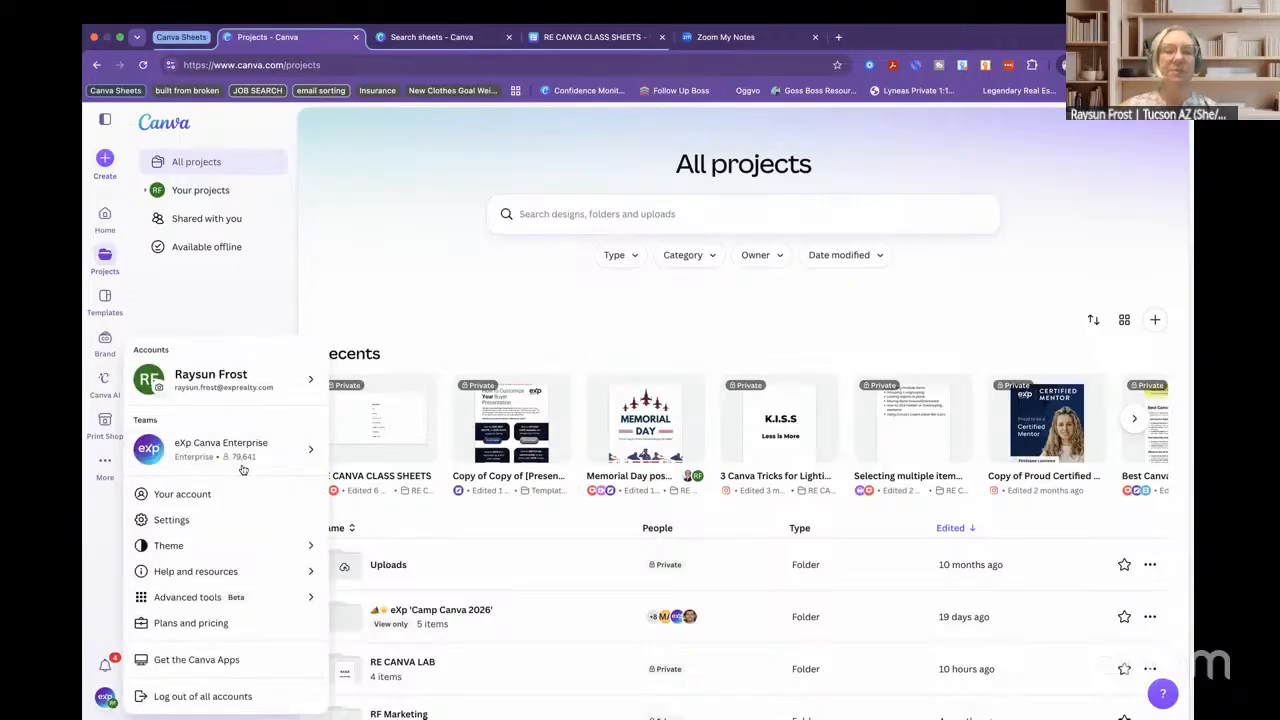
{"action": "mouse_move", "coordinate": [182, 445]}
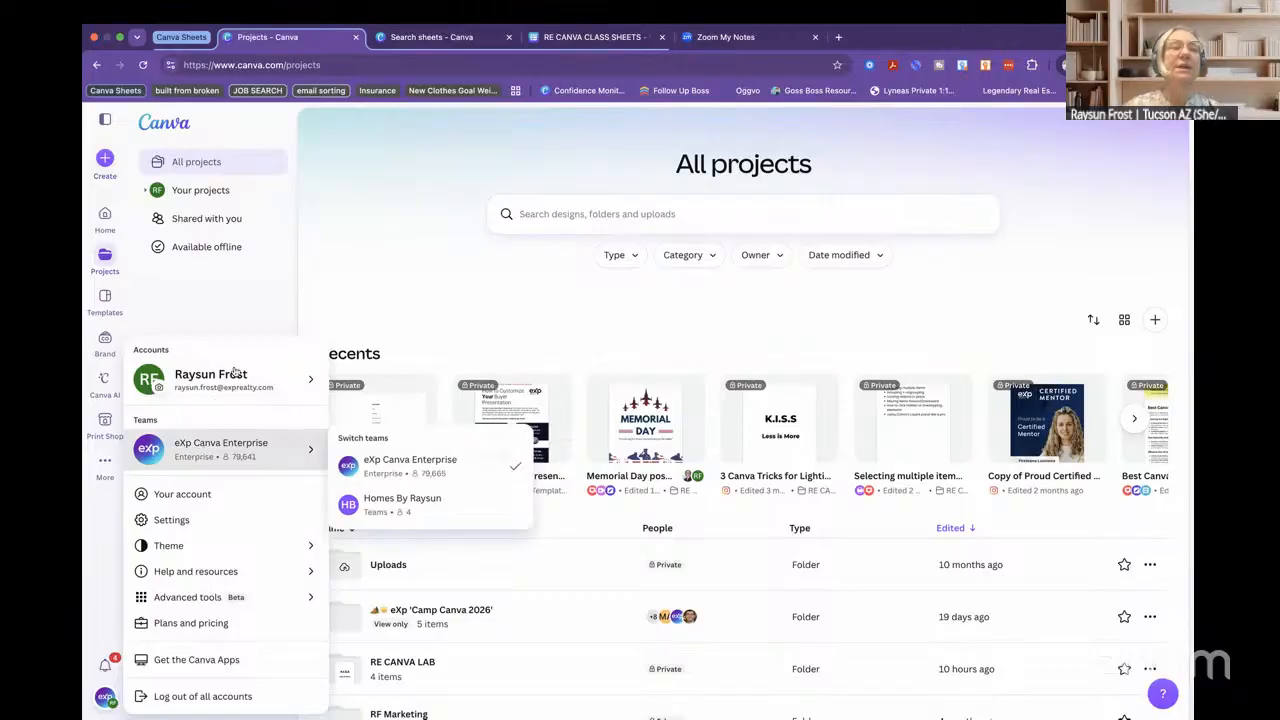
{"action": "mouse_move", "coordinate": [210, 372]}
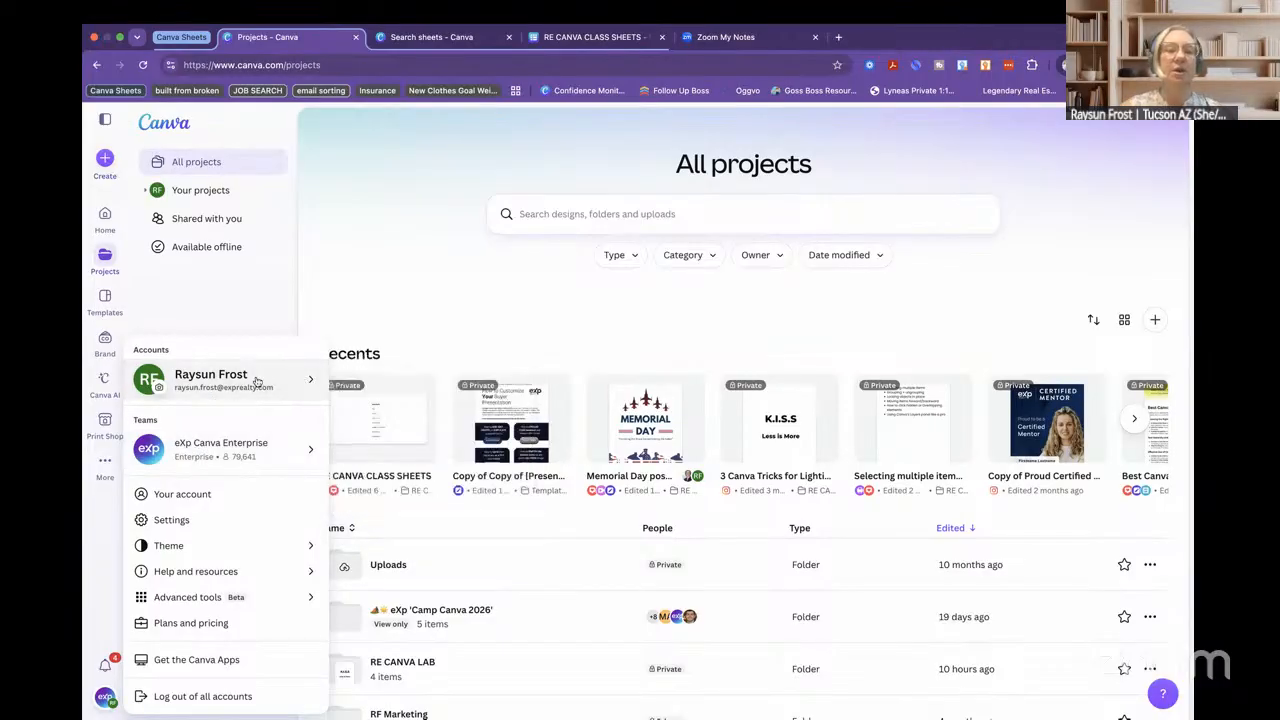
{"action": "mouse_move", "coordinate": [280, 380]}
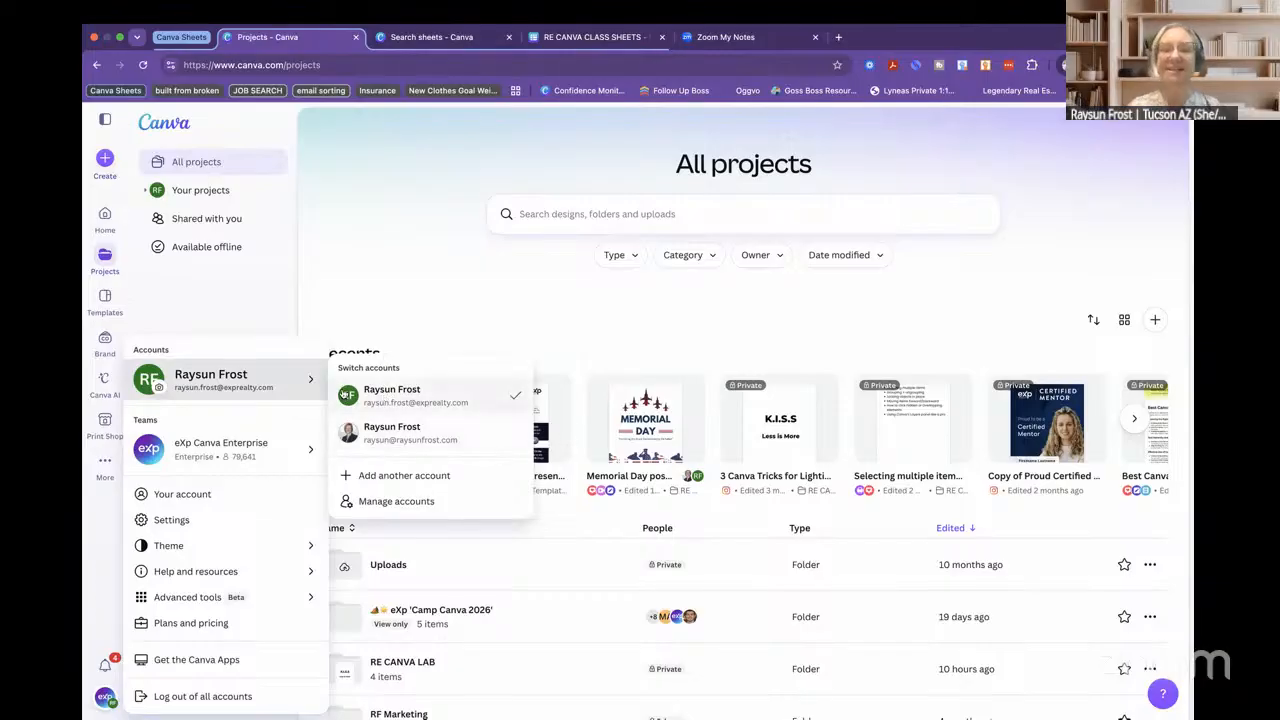
{"action": "left_click", "coordinate": [247, 452]}
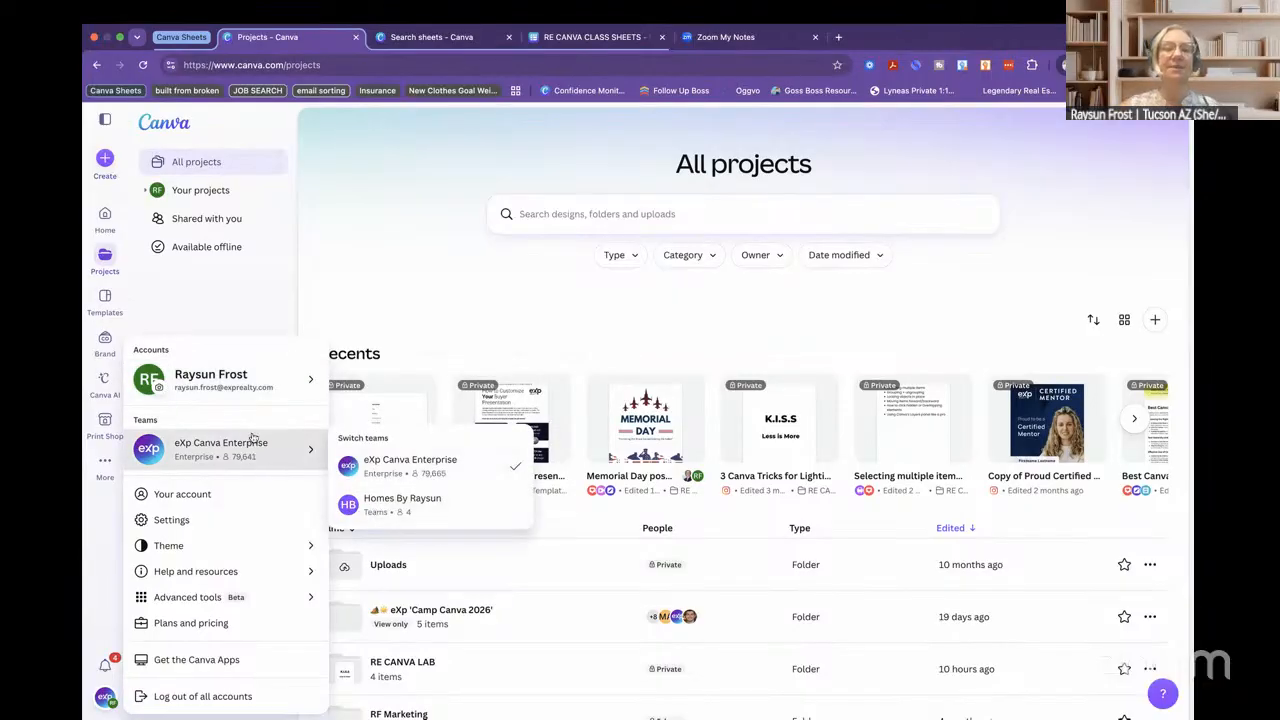
{"action": "left_click", "coordinate": [109, 562]}
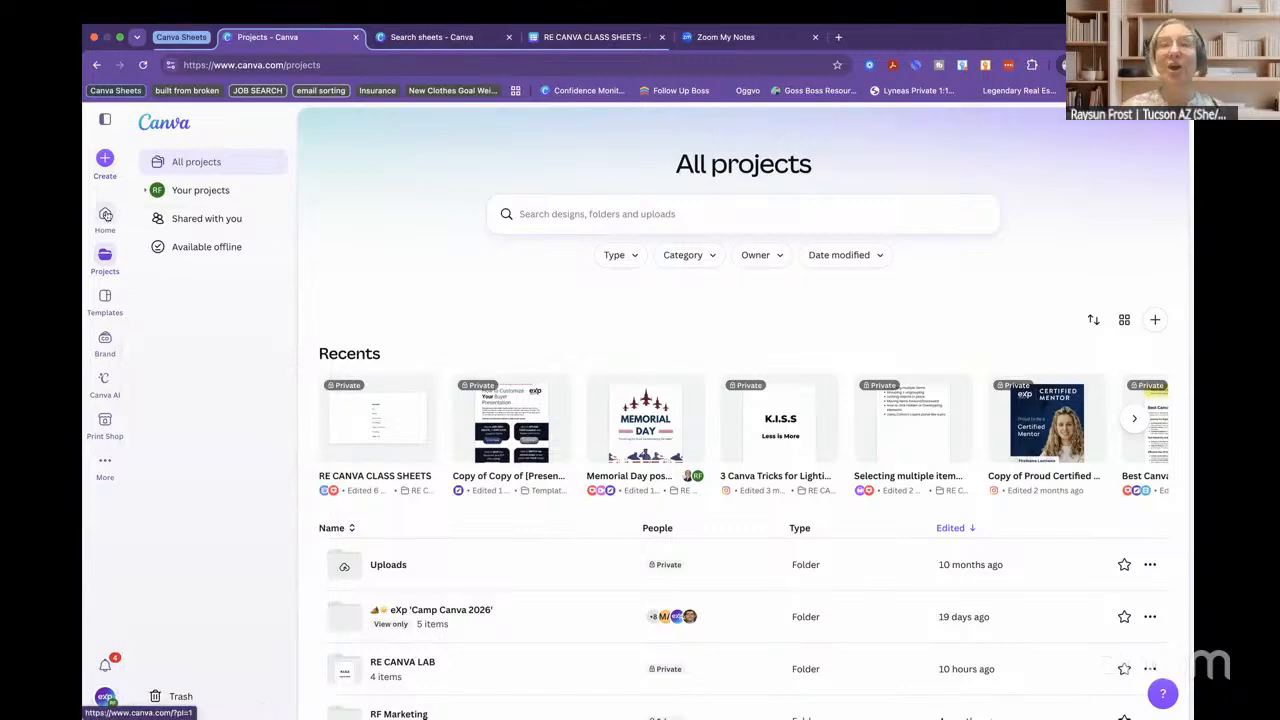
- From the home page, search the template library for "sheets"
{"action": "left_click", "coordinate": [105, 215]}
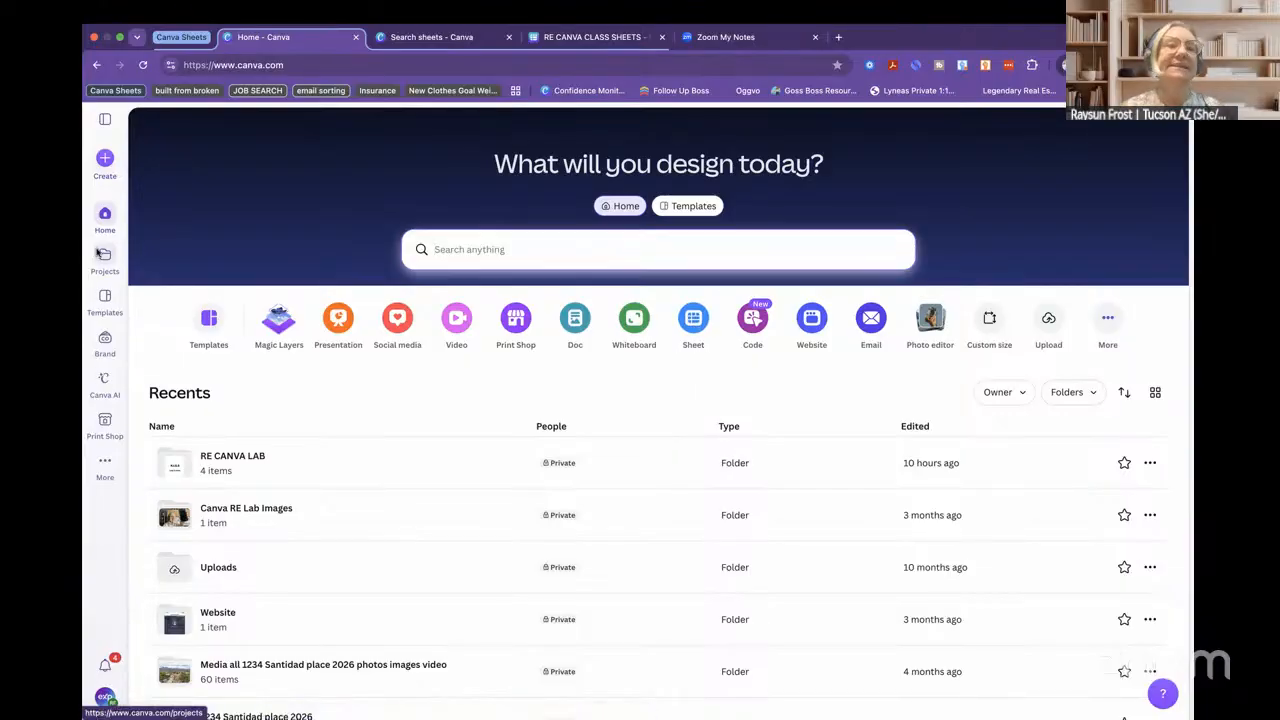
{"action": "left_click", "coordinate": [693, 207]}
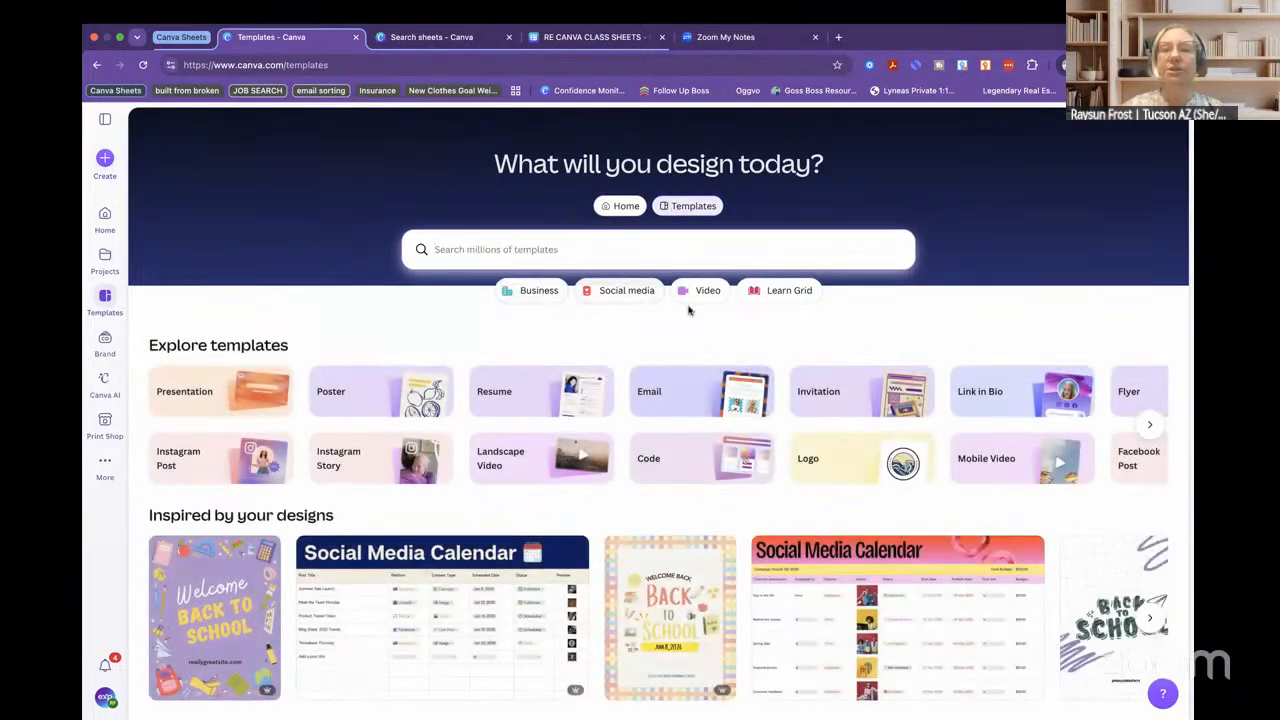
{"action": "left_click", "coordinate": [524, 251]}
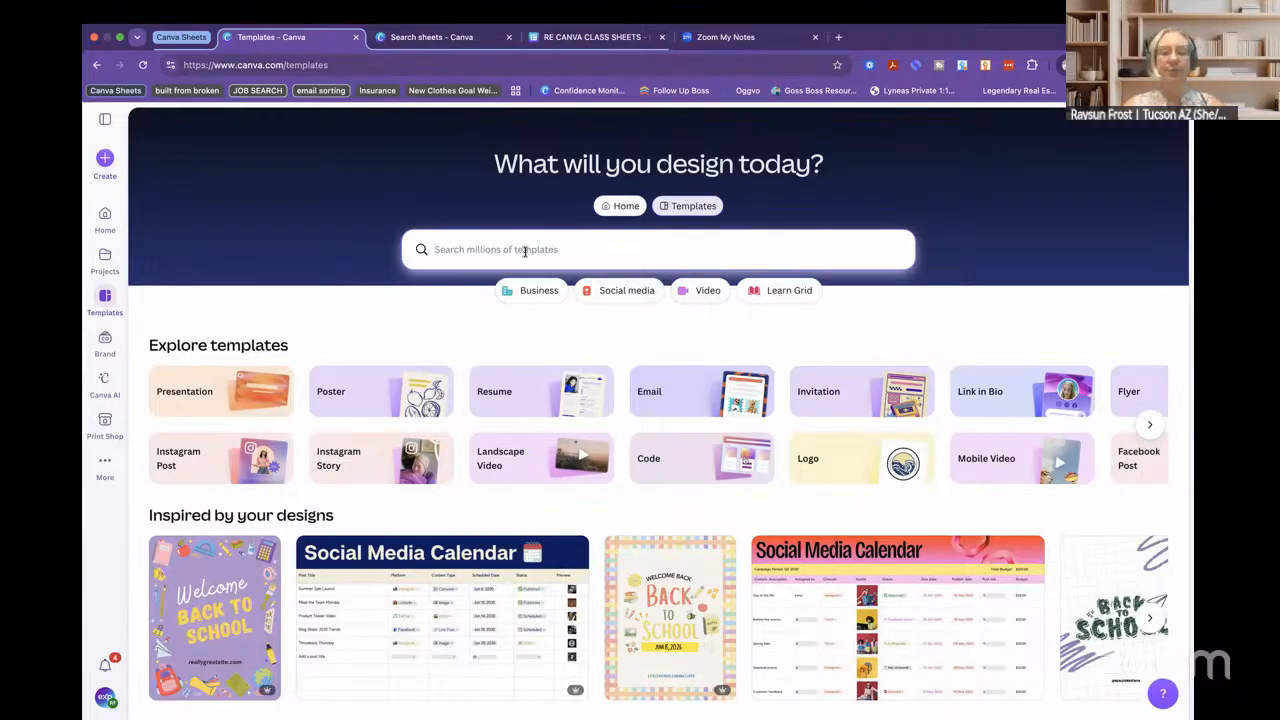
{"action": "type", "text": "sheets"}
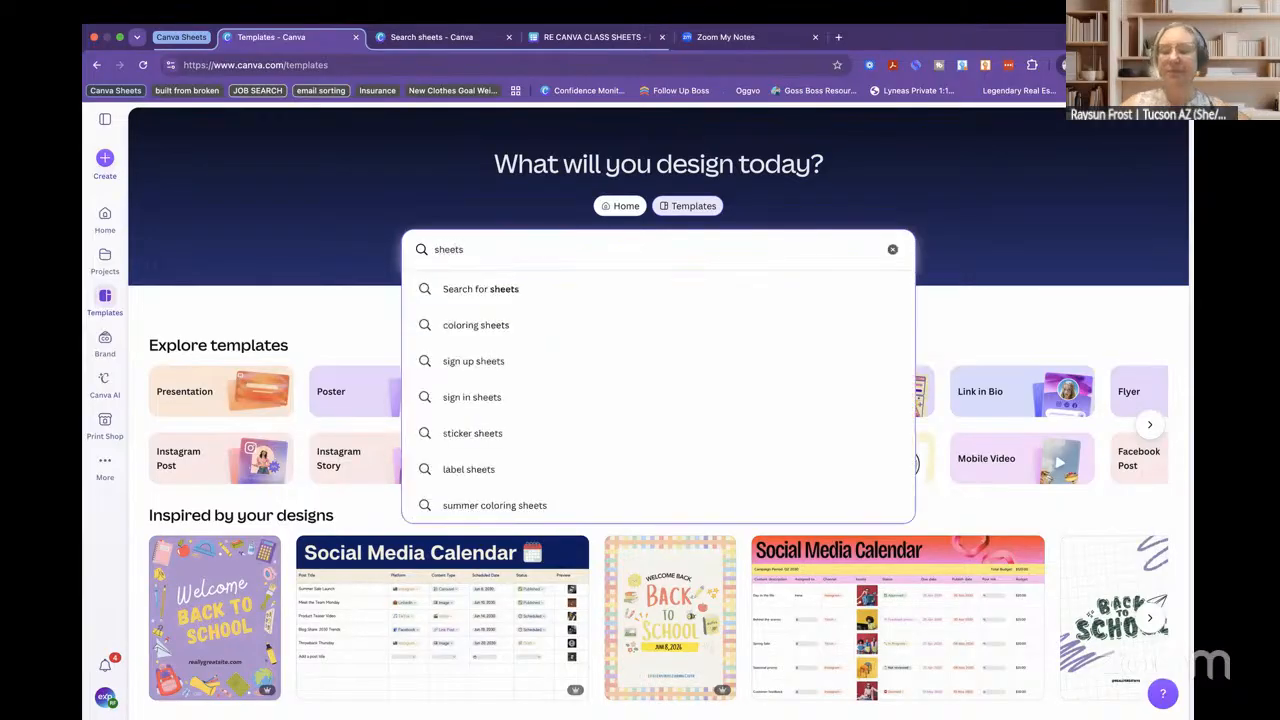
{"action": "key", "text": "Return"}
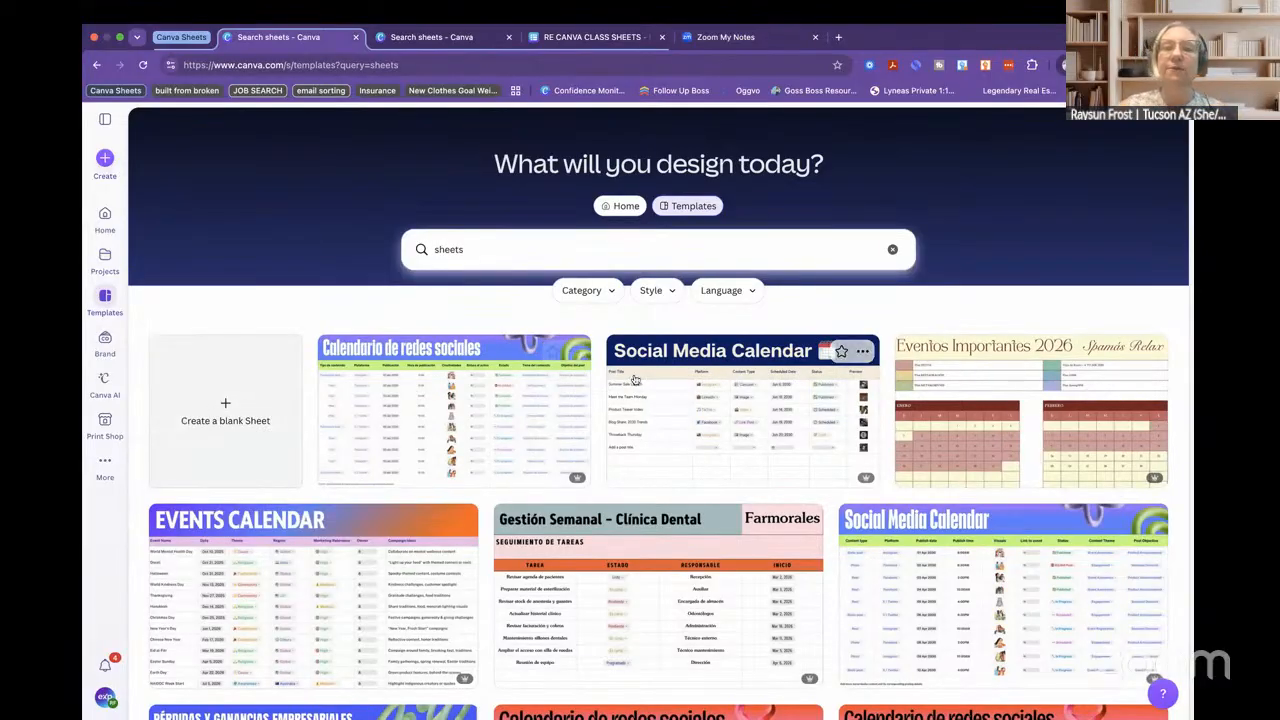
- Switch to the open template search filtered to Sheet and English, and browse the sheet templates
{"action": "left_click", "coordinate": [447, 38]}
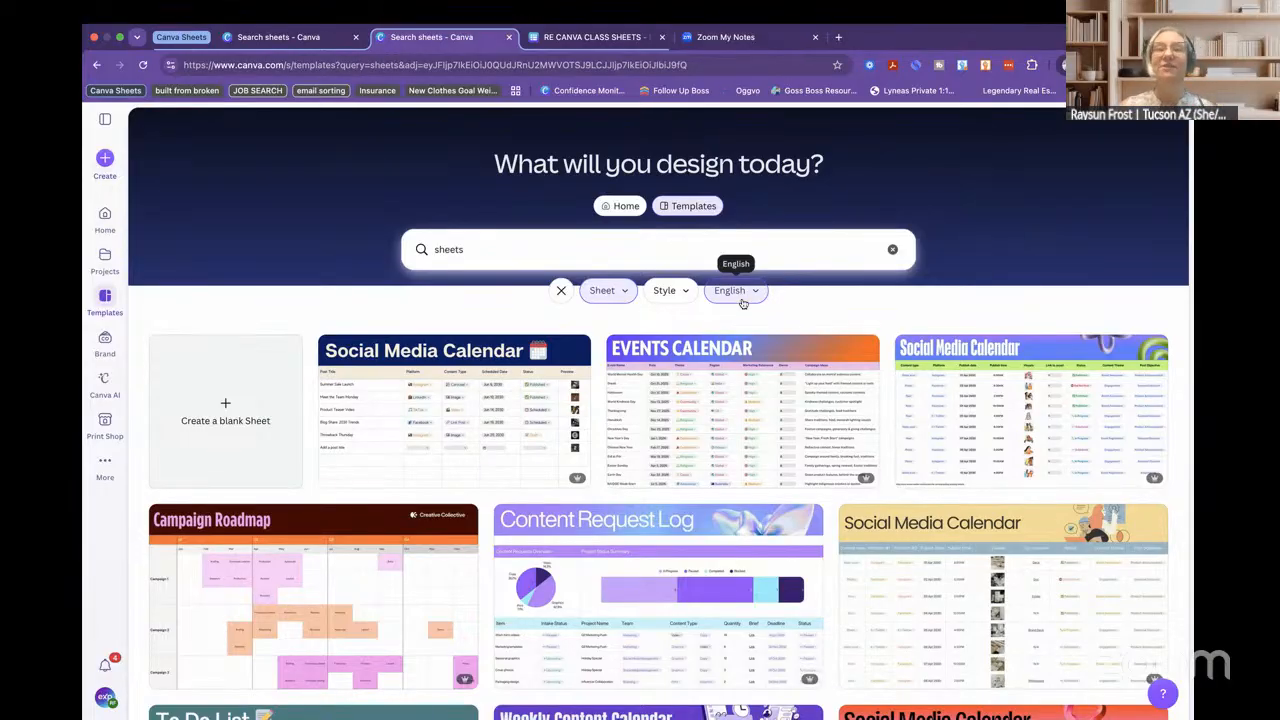
{"action": "scroll", "coordinate": [645, 563], "scroll_direction": "down", "scroll_amount": 2}
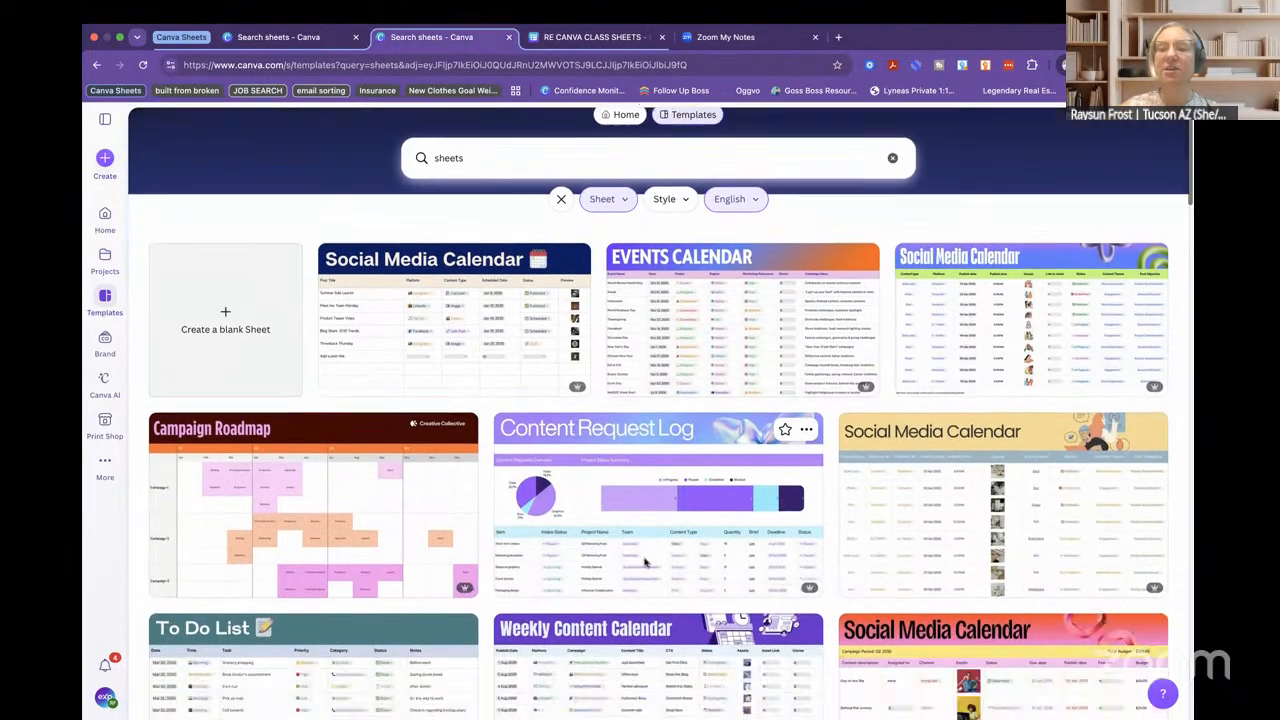
{"action": "scroll", "coordinate": [645, 563], "scroll_direction": "down", "scroll_amount": 3}
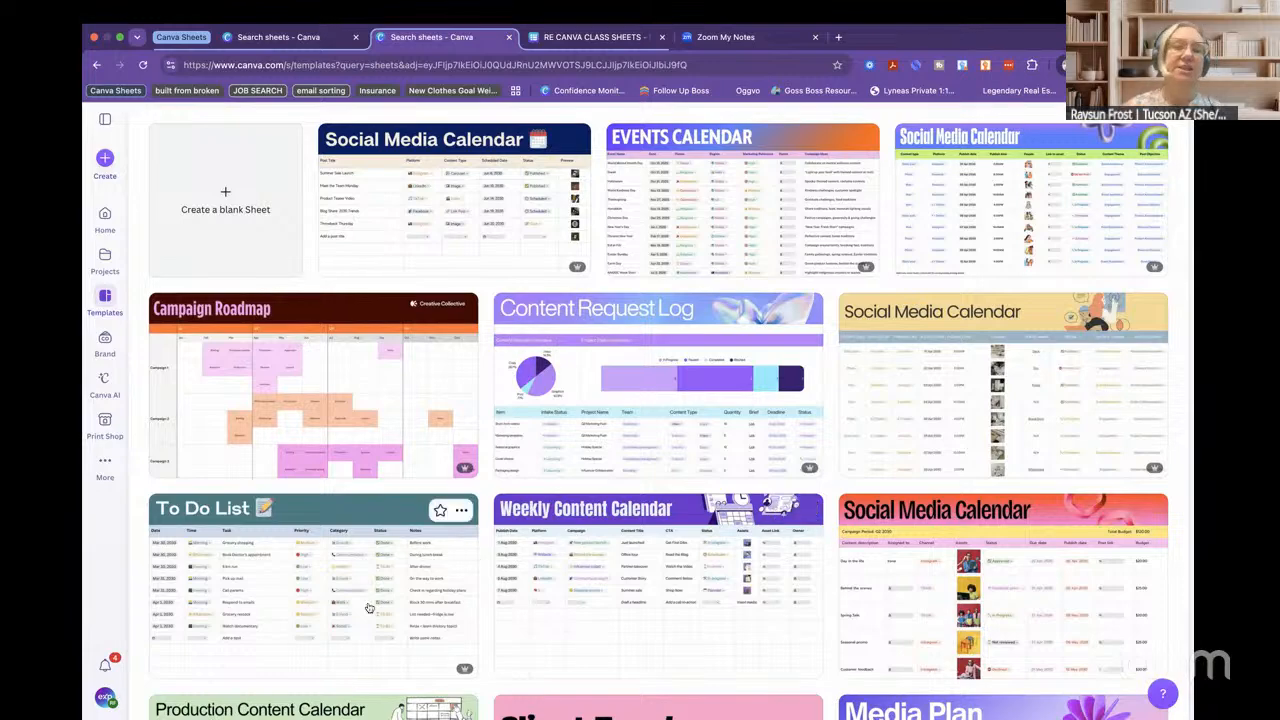
{"action": "scroll", "coordinate": [627, 591], "scroll_direction": "up", "scroll_amount": 5}
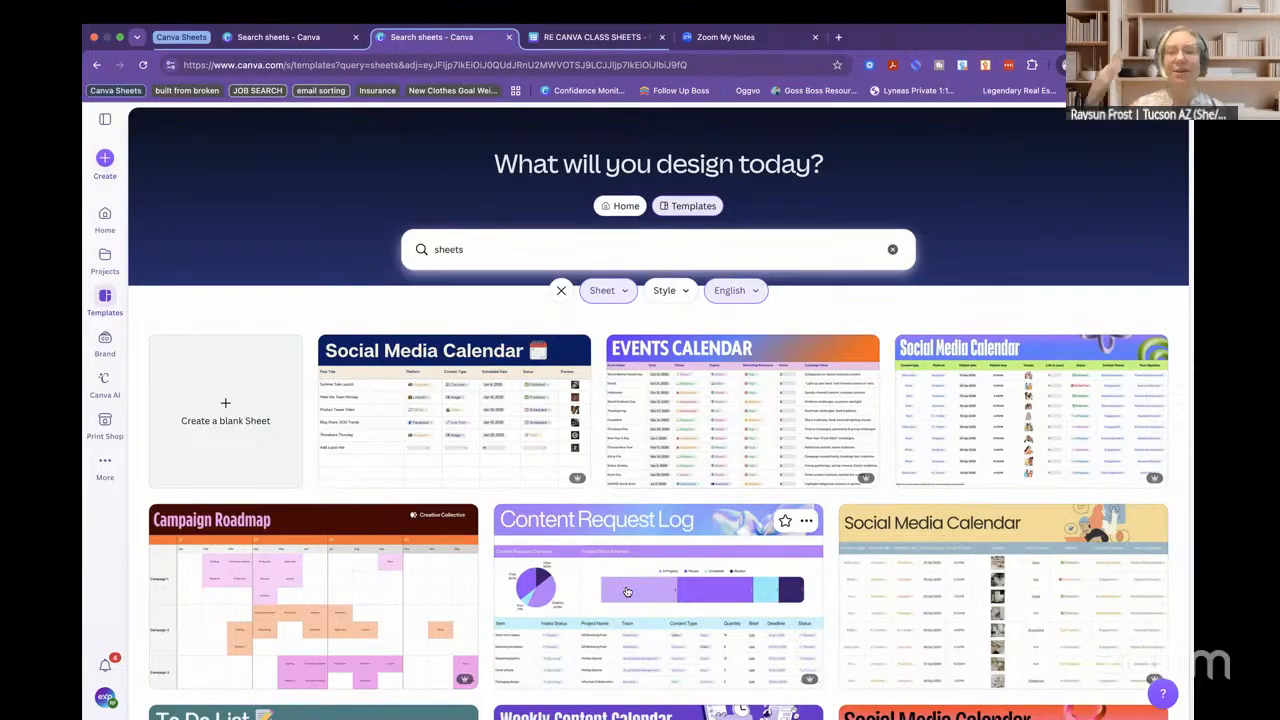
{"action": "mouse_move", "coordinate": [278, 700]}
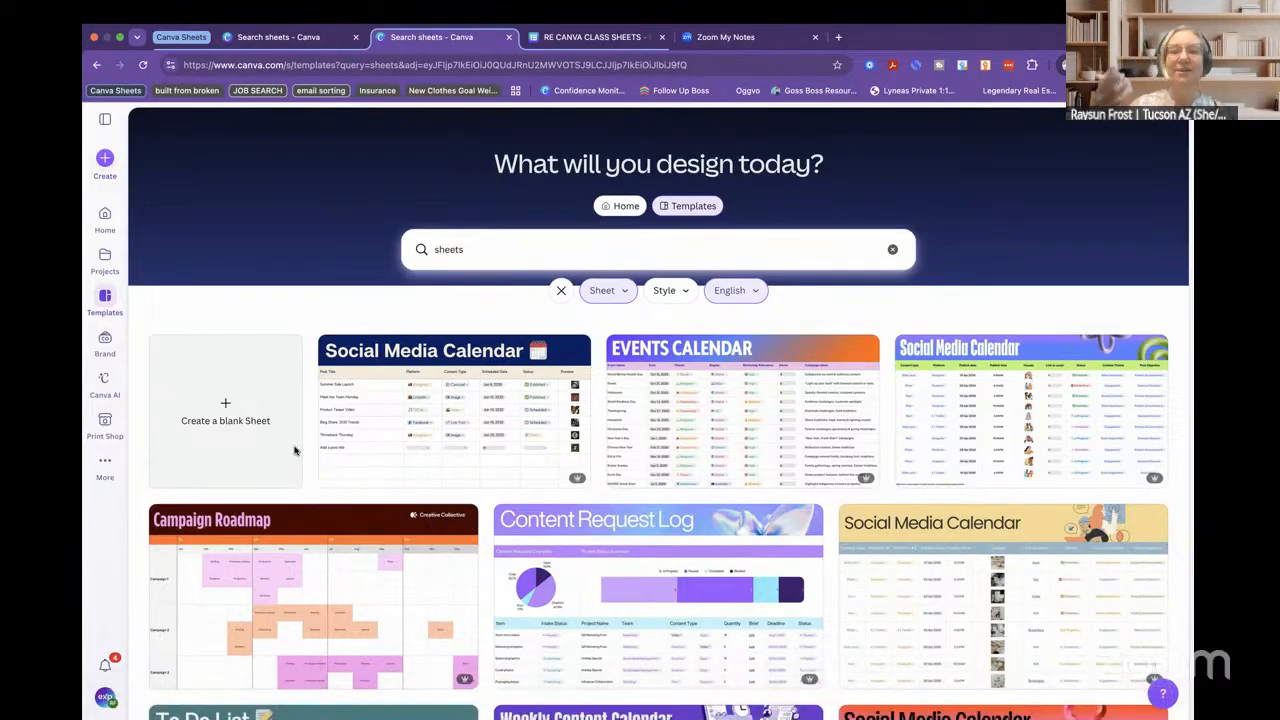
- Review the Sheets options for creating a new design, then dismiss them without creating one
{"action": "left_click", "coordinate": [105, 158]}
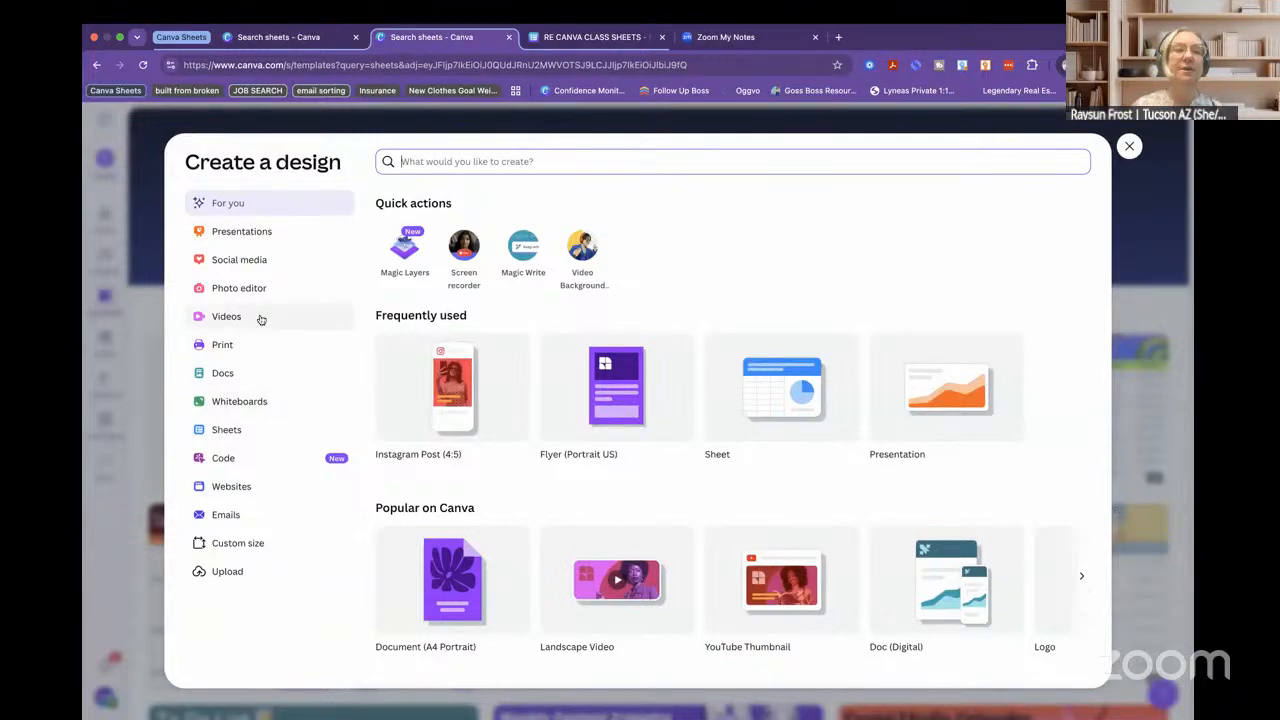
{"action": "left_click", "coordinate": [1129, 147]}
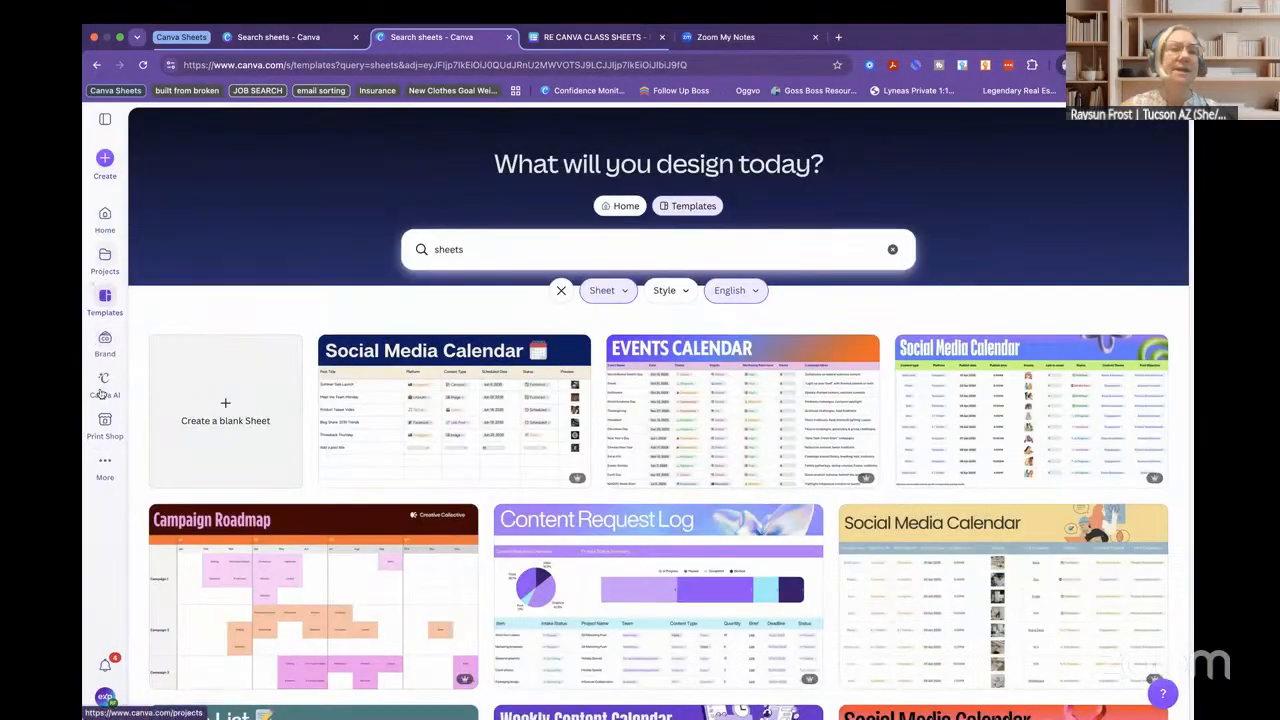
{"action": "left_click", "coordinate": [105, 158]}
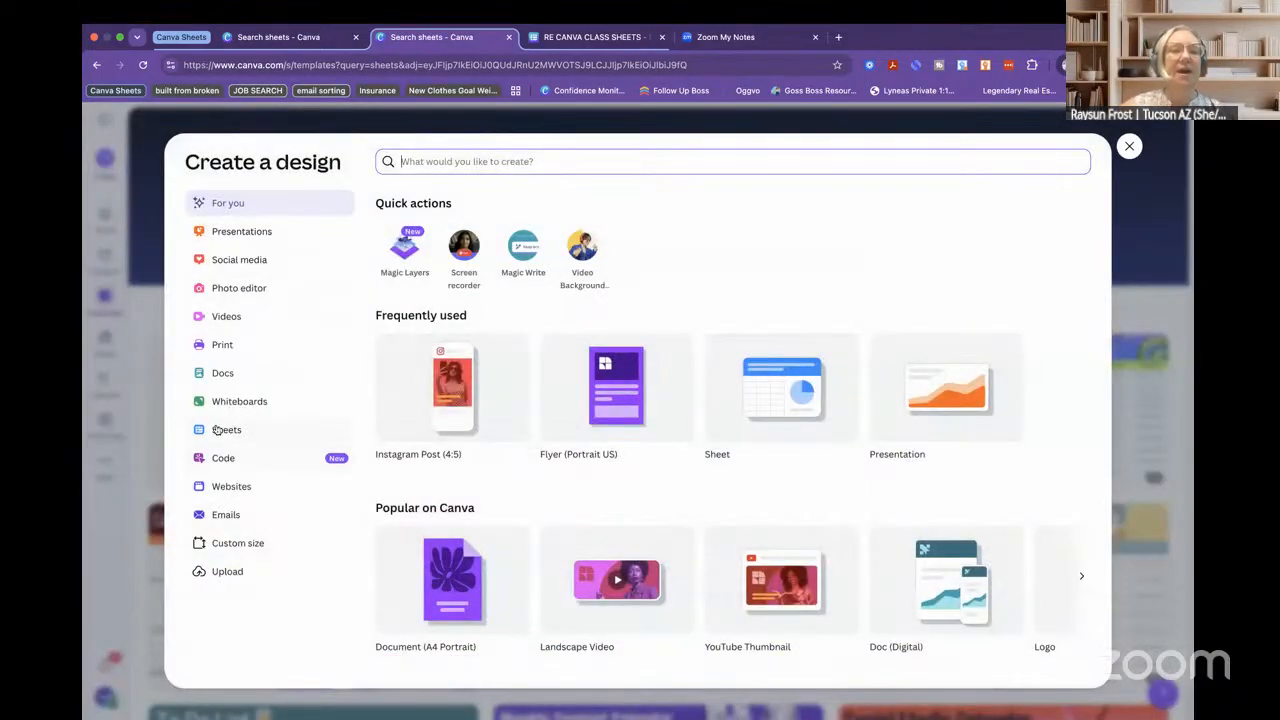
{"action": "left_click", "coordinate": [217, 432]}
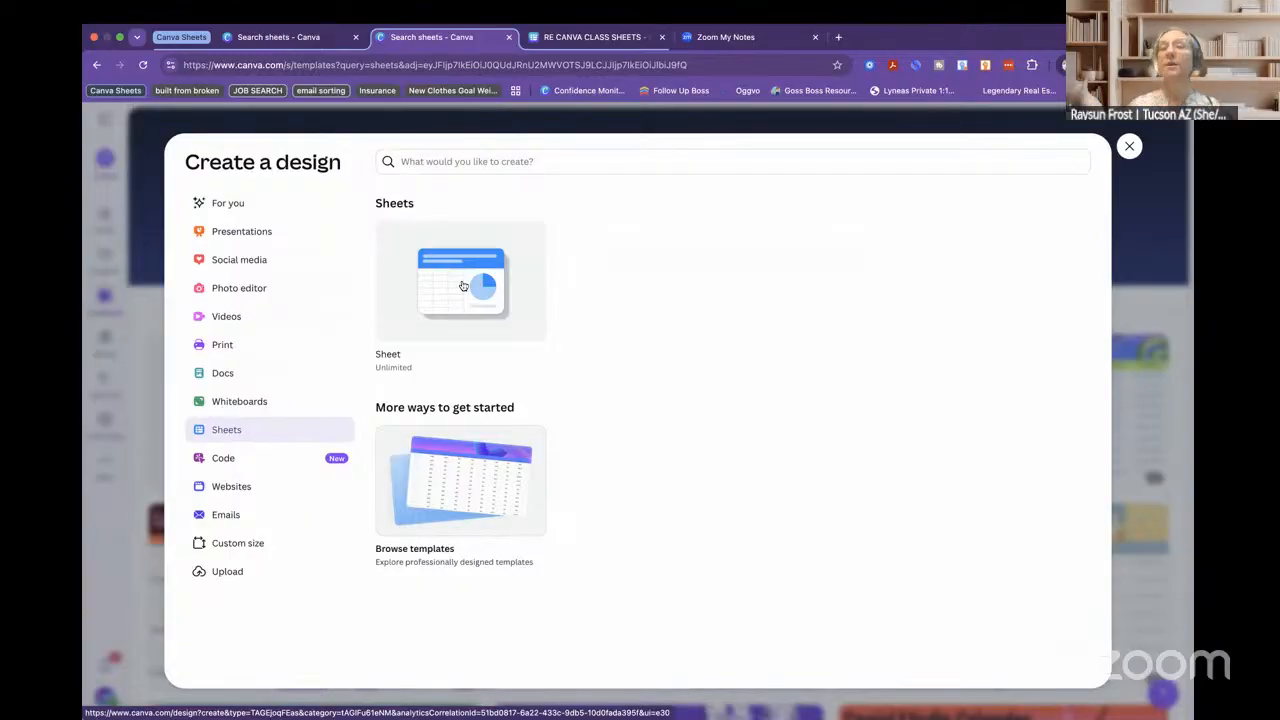
{"action": "left_click", "coordinate": [1130, 148]}
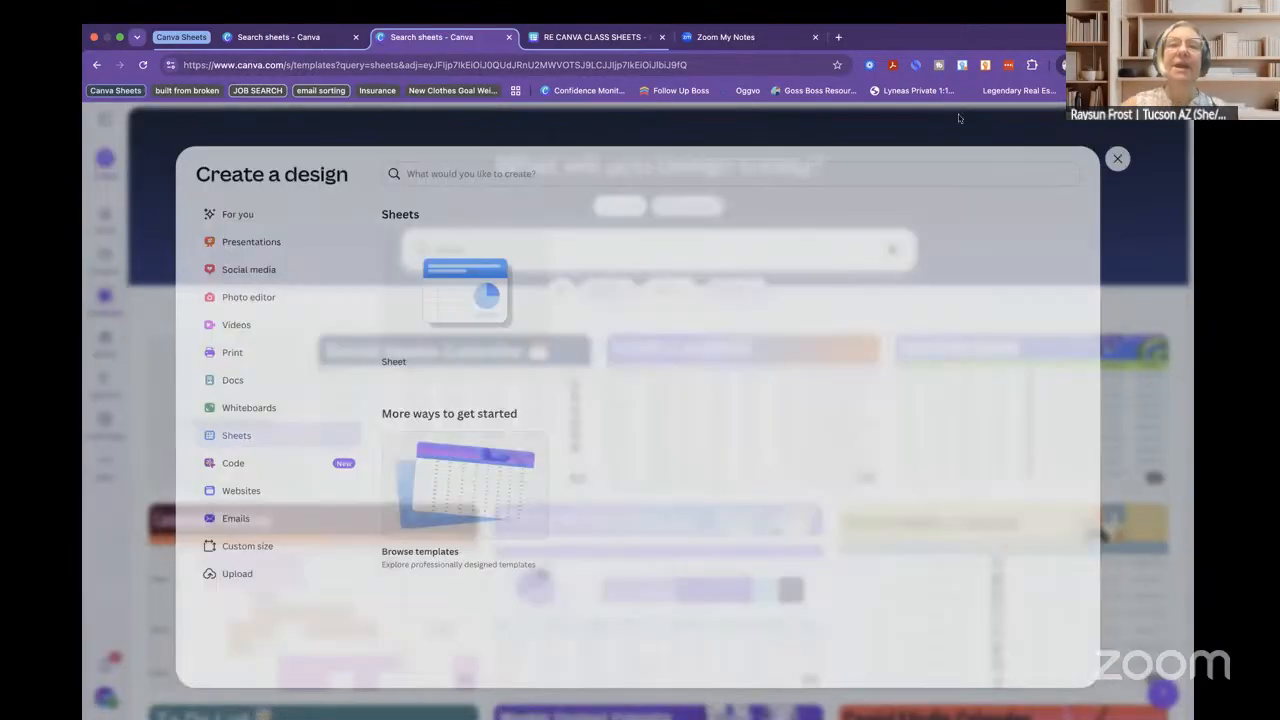
- Switch to the open RE CANVA CLASS SHEETS design and look over the rows of its first sheet
{"action": "left_click", "coordinate": [614, 37]}
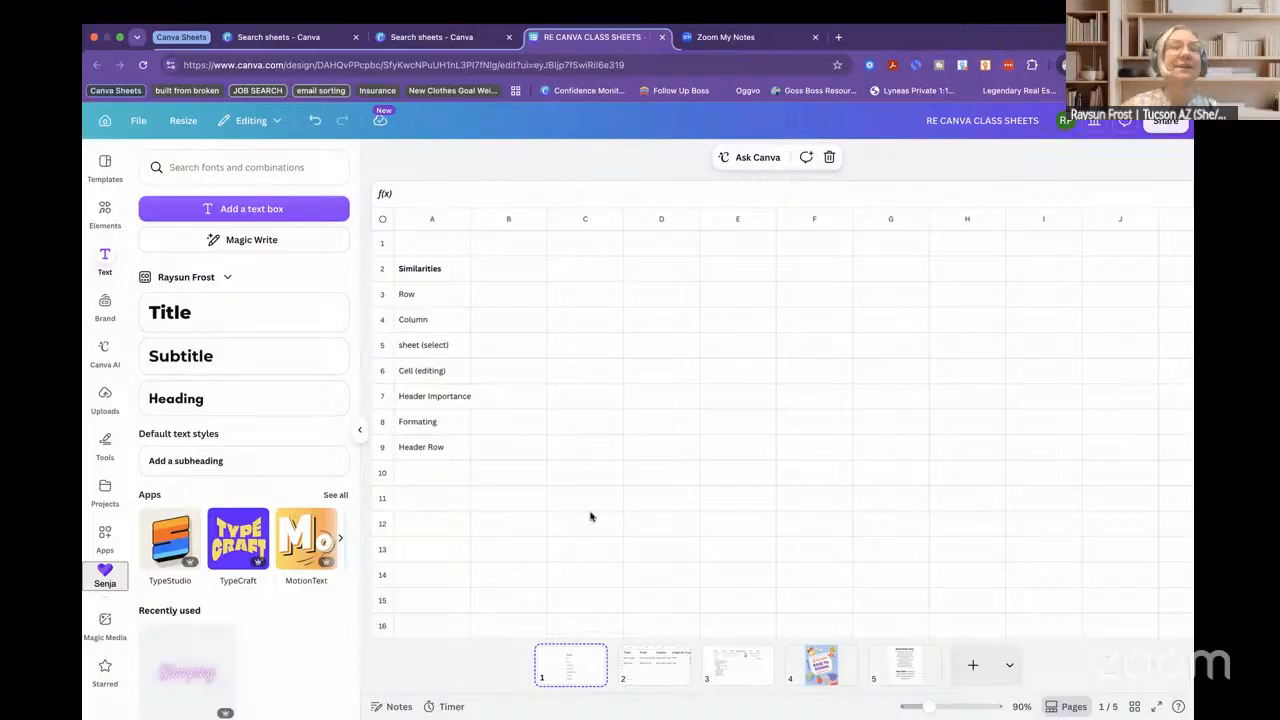
{"action": "scroll", "coordinate": [590, 515], "scroll_direction": "down", "scroll_amount": 6}
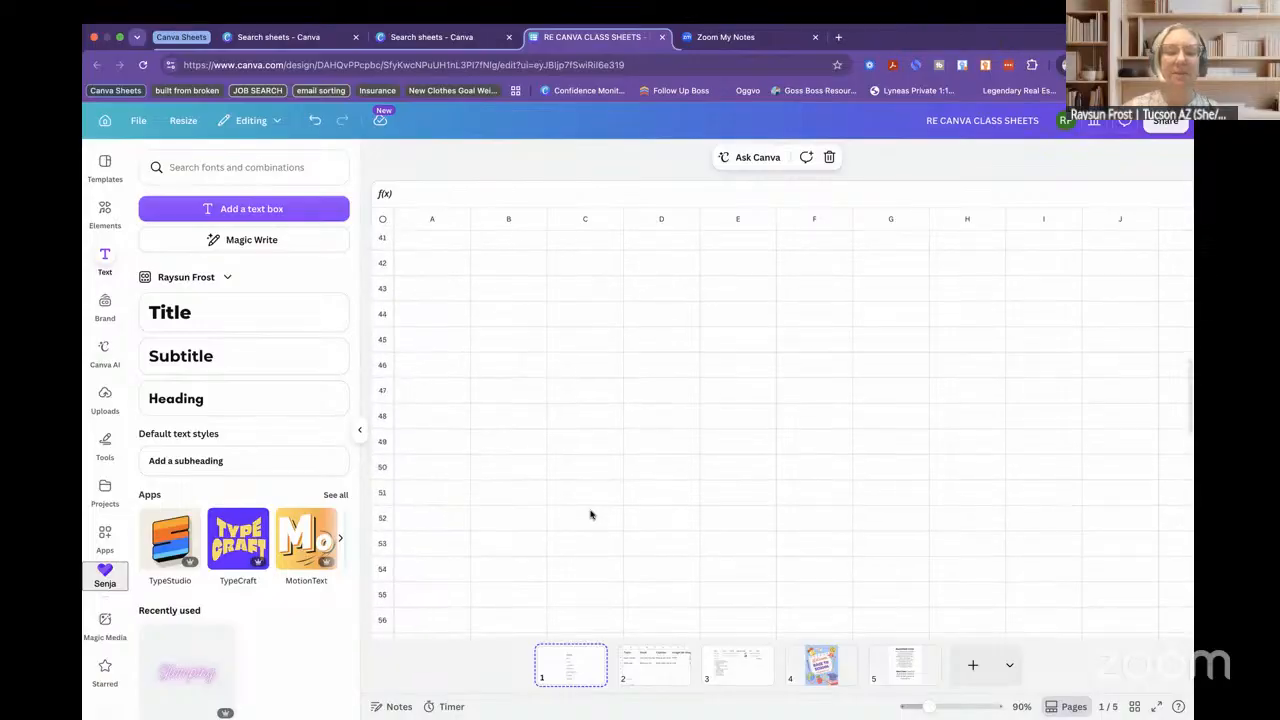
{"action": "scroll", "coordinate": [590, 515], "scroll_direction": "up", "scroll_amount": 3}
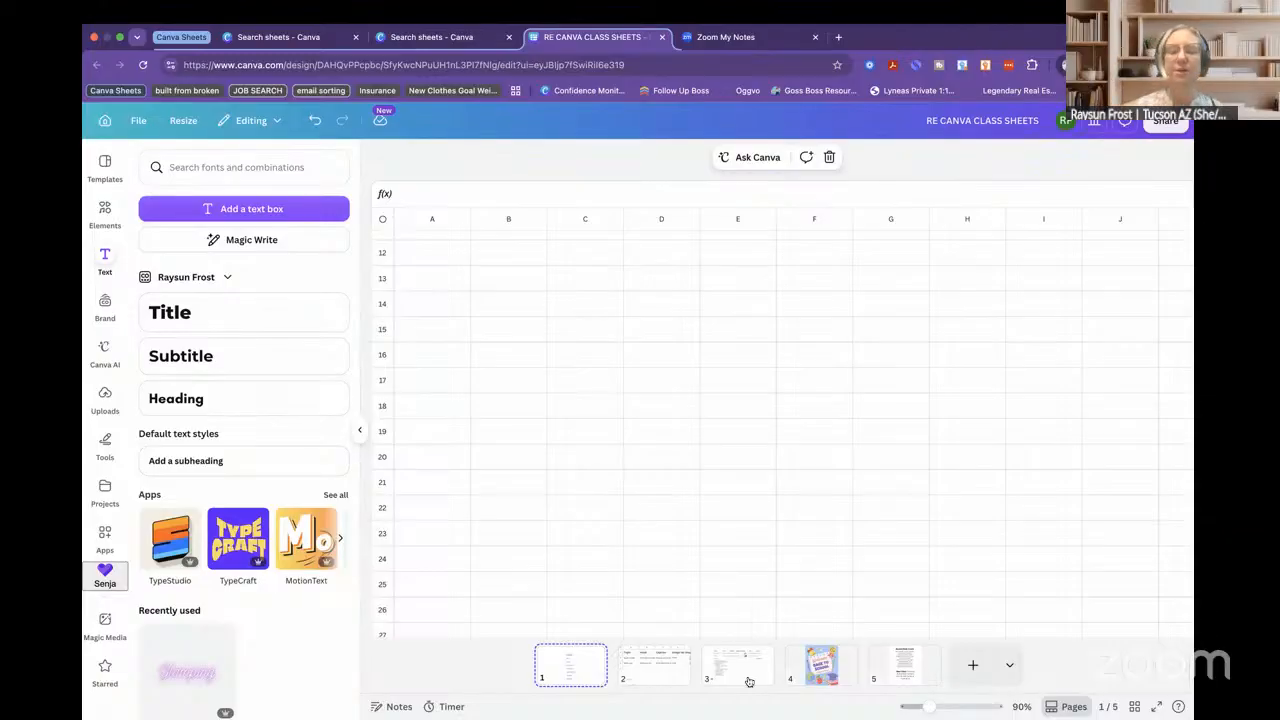
{"action": "scroll", "coordinate": [672, 531], "scroll_direction": "up", "scroll_amount": 3}
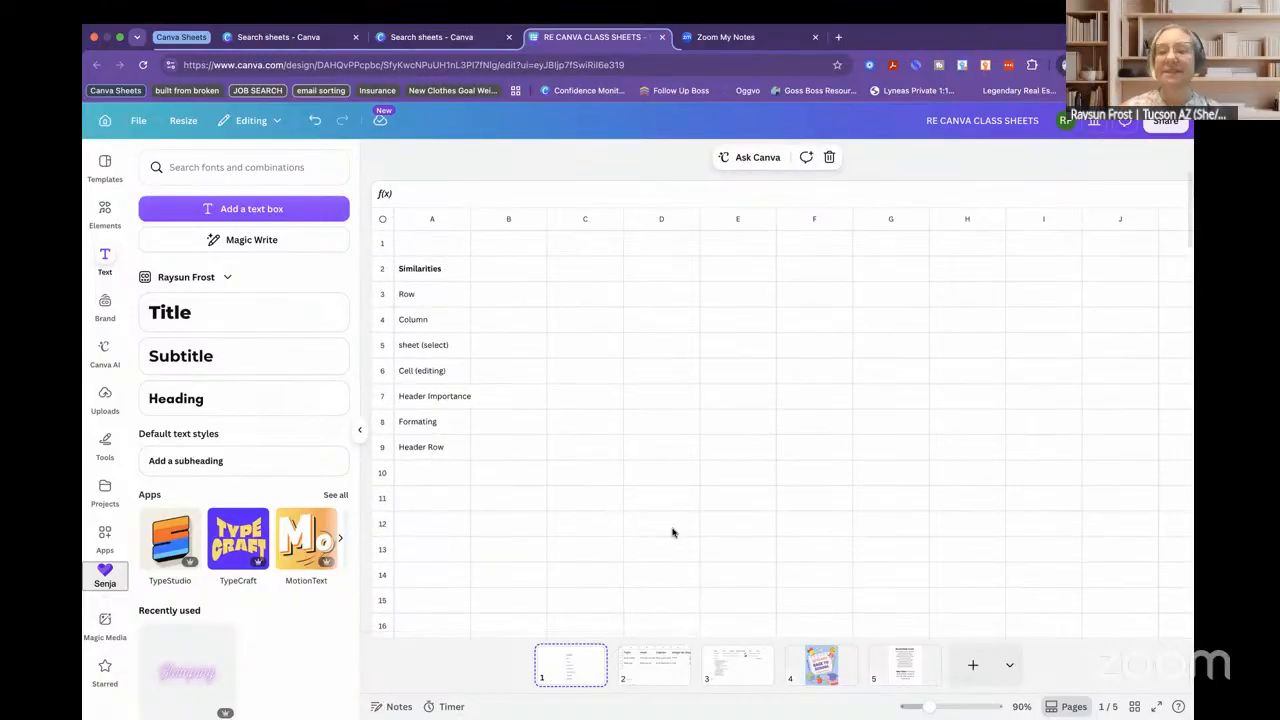
- Select rows 1, 2 and 3 of the first sheet one at a time, going through them twice
{"action": "left_click", "coordinate": [382, 243]}
{"action": "left_click", "coordinate": [382, 268]}
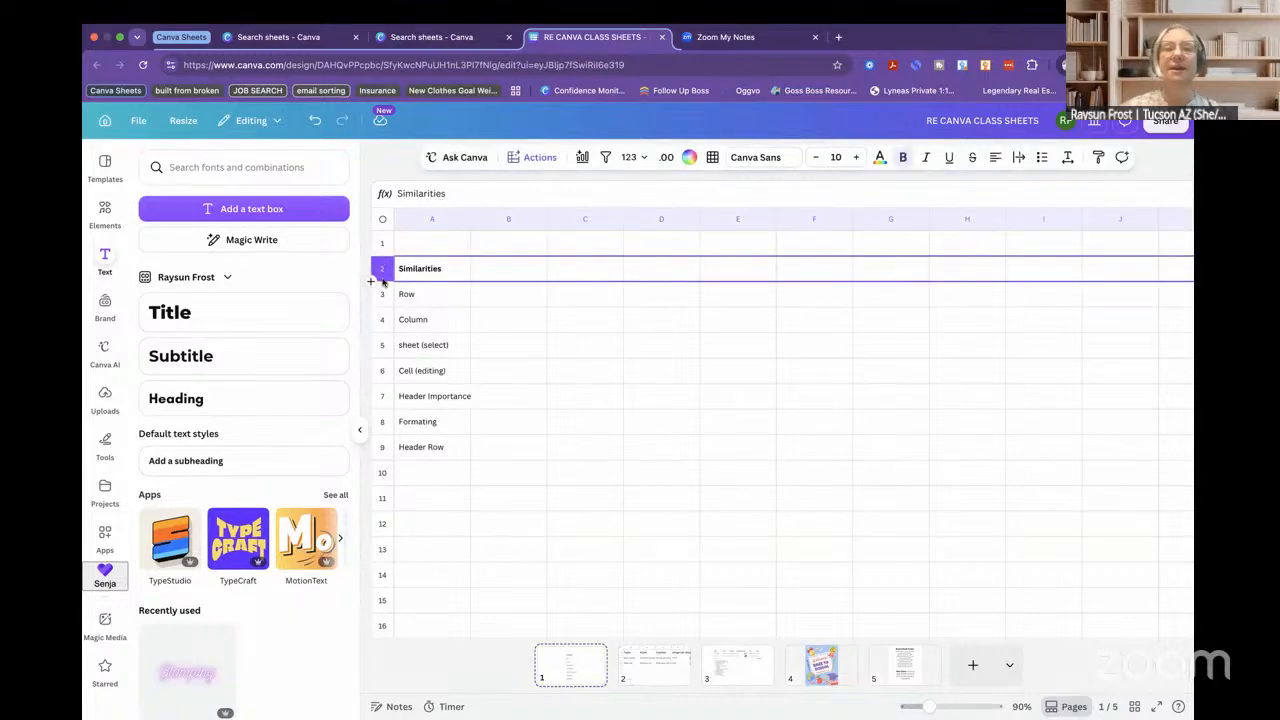
{"action": "left_click", "coordinate": [382, 294]}
{"action": "left_click", "coordinate": [382, 244]}
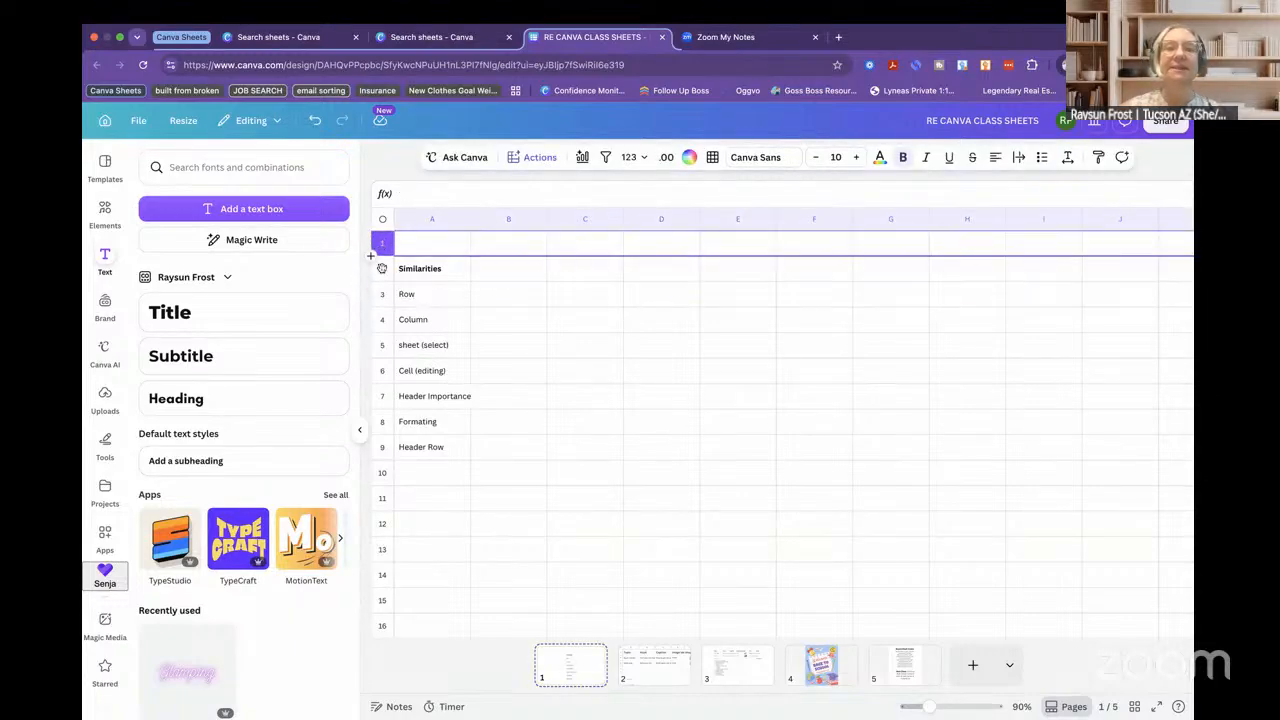
{"action": "left_click", "coordinate": [381, 268]}
{"action": "left_click", "coordinate": [381, 294]}
- Select columns A through E one after another, finishing back on column A
{"action": "left_click", "coordinate": [432, 218]}
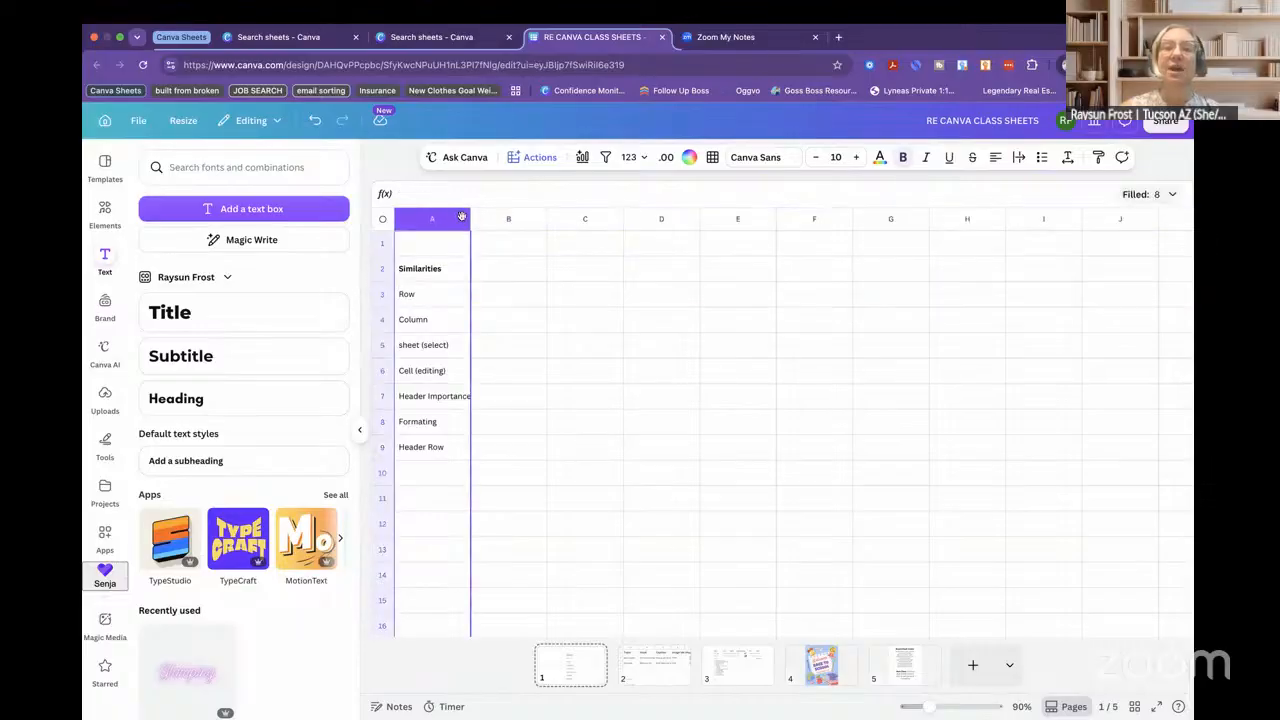
{"action": "left_click", "coordinate": [510, 219]}
{"action": "left_click", "coordinate": [620, 217]}
{"action": "left_click", "coordinate": [667, 219]}
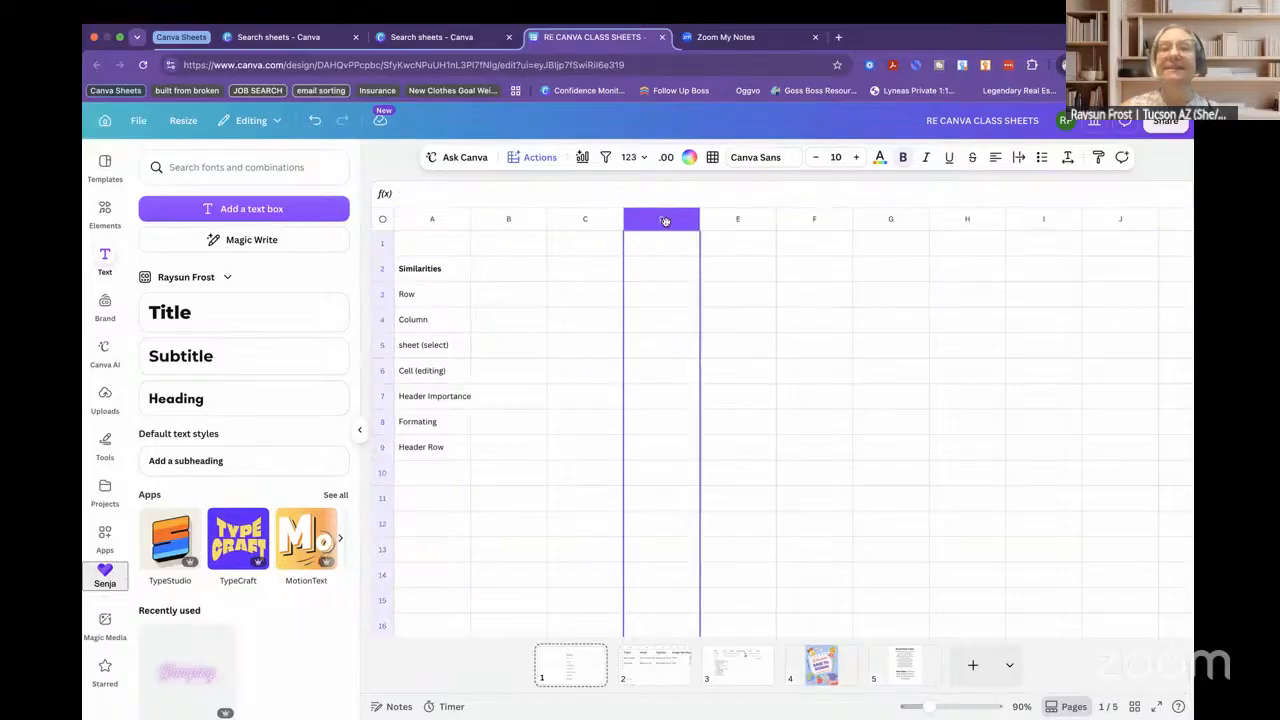
{"action": "left_click", "coordinate": [739, 221]}
{"action": "left_click", "coordinate": [432, 219]}
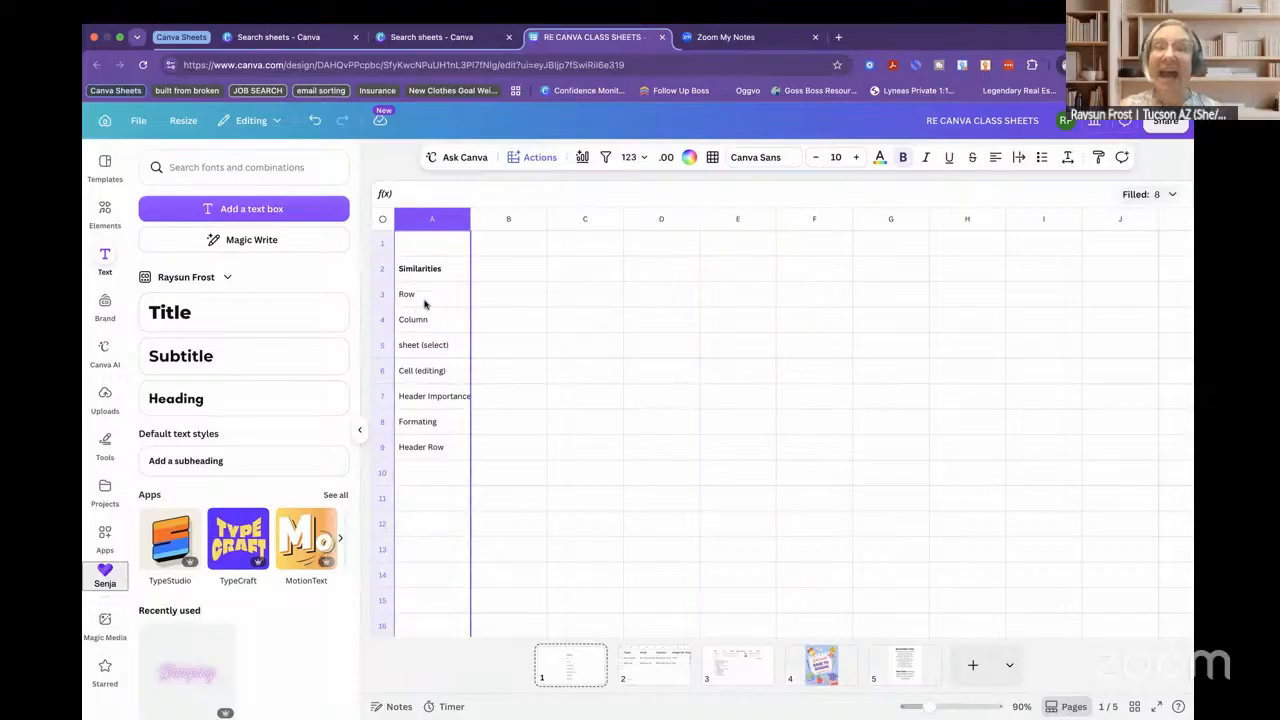
- Select the entire sheet and view the summary options for its filled cells
{"action": "left_click", "coordinate": [382, 220]}
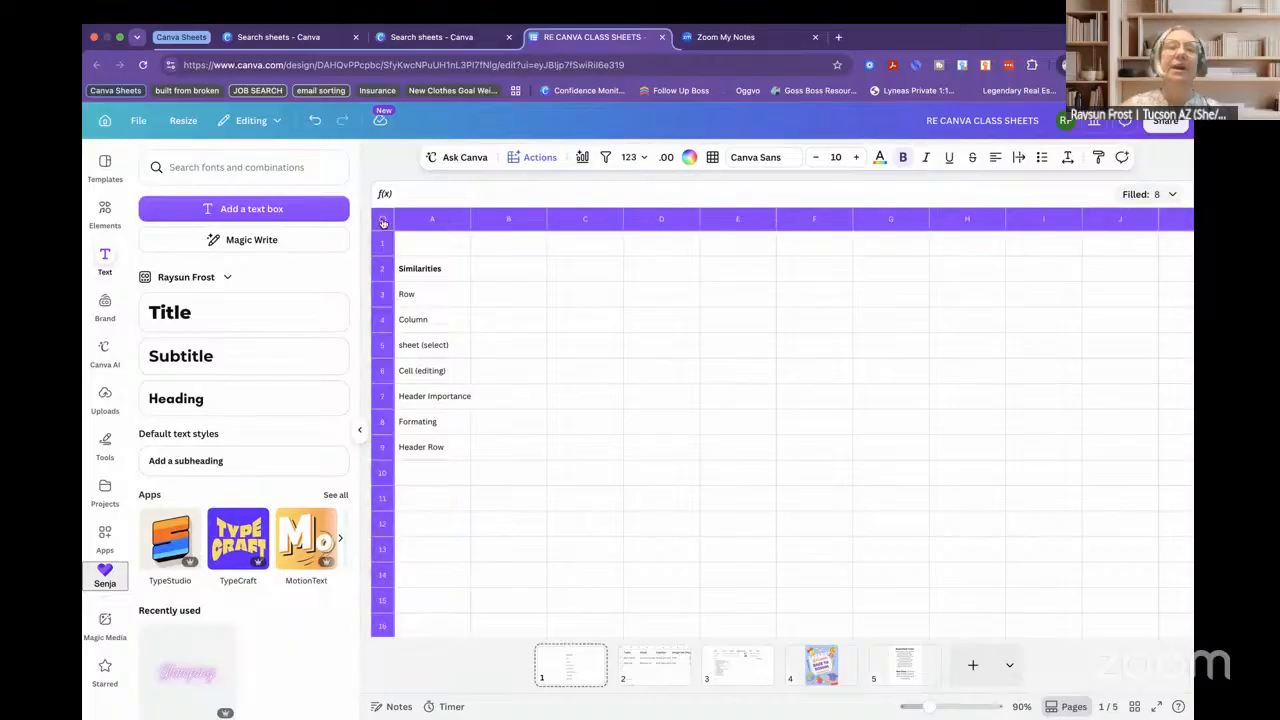
{"action": "left_click", "coordinate": [1172, 194]}
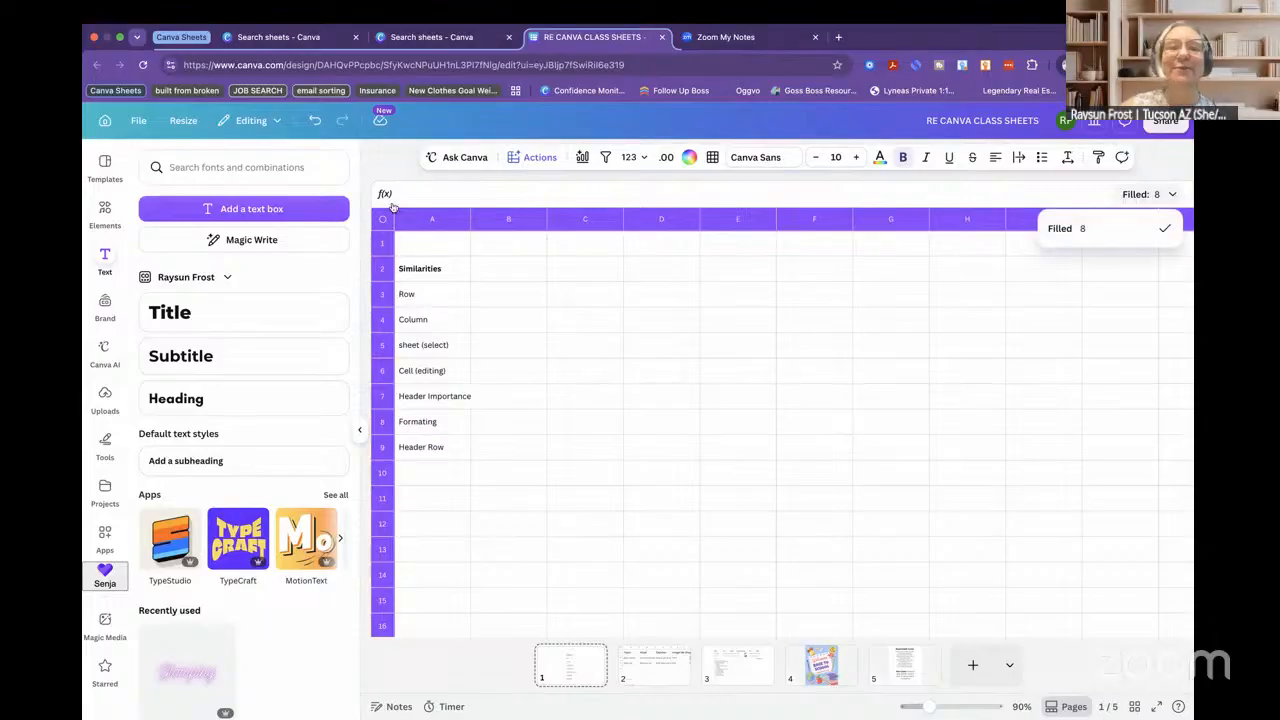
- Select row 1, row 2 and the whole of column A in turn
{"action": "left_click", "coordinate": [383, 244]}
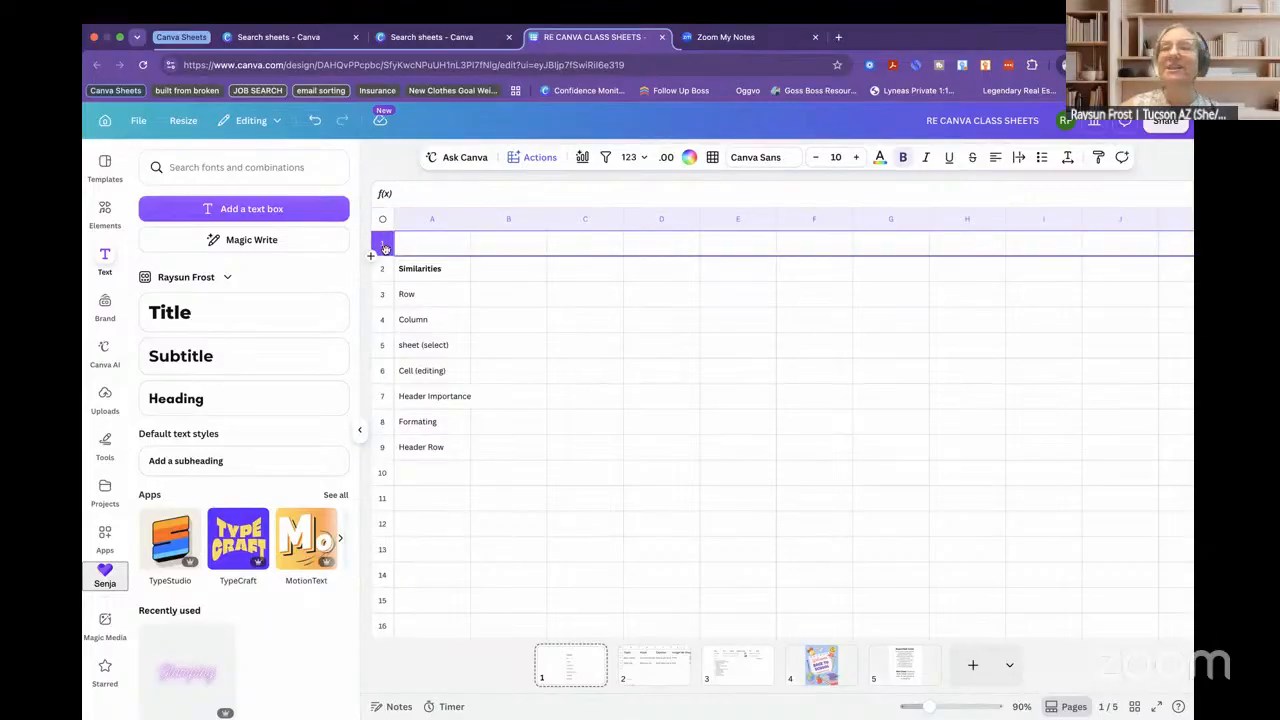
{"action": "left_click", "coordinate": [385, 269]}
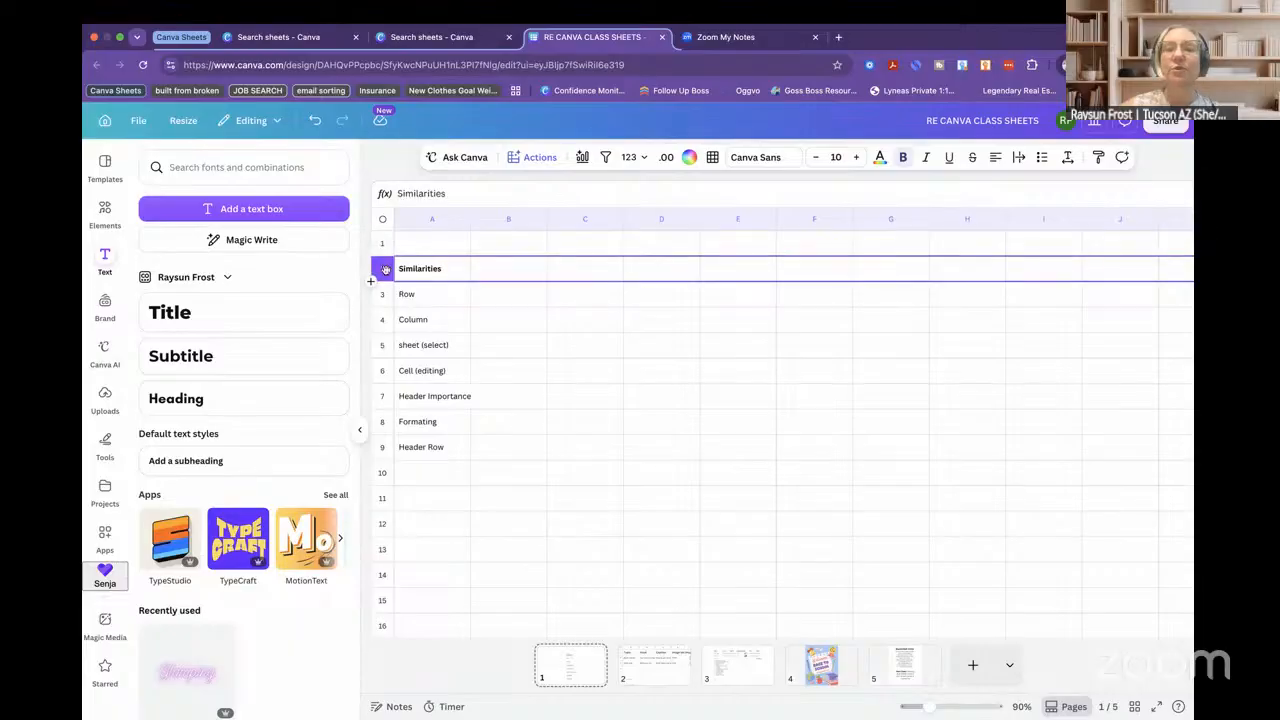
{"action": "left_click", "coordinate": [436, 218]}
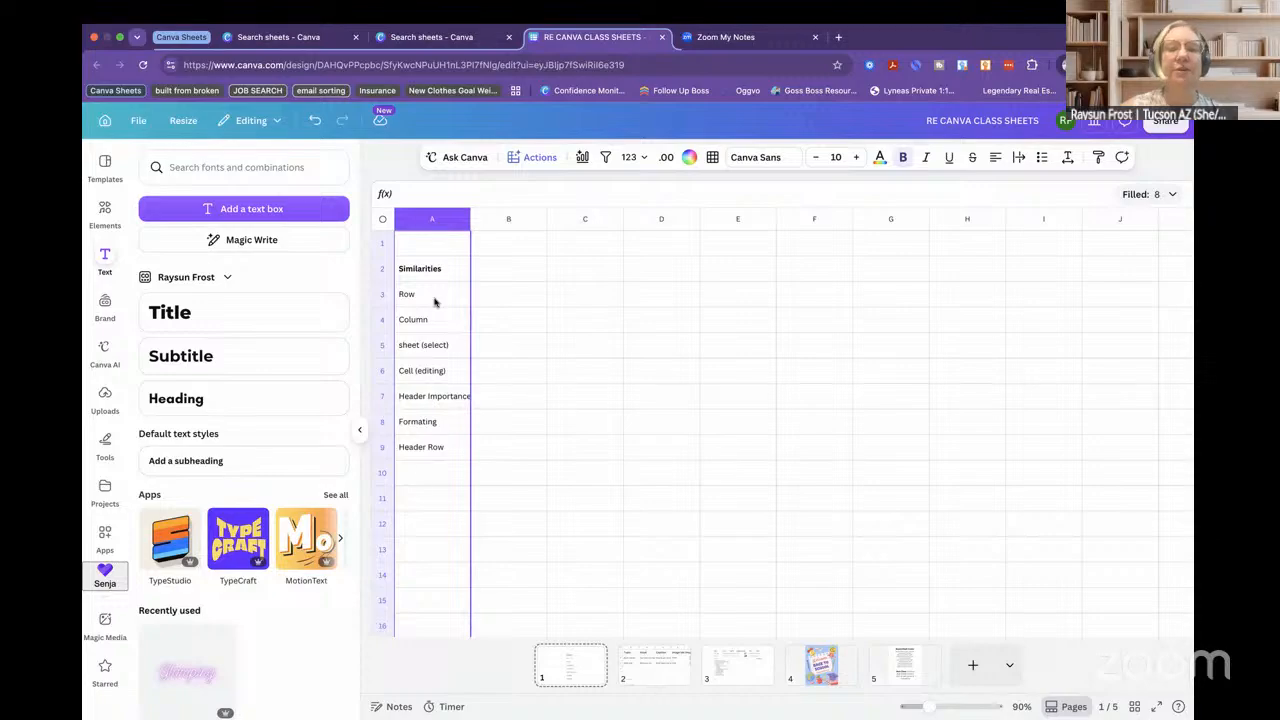
- Select column B, row 2, cell A1 and cell B5 in turn
{"action": "left_click", "coordinate": [510, 218]}
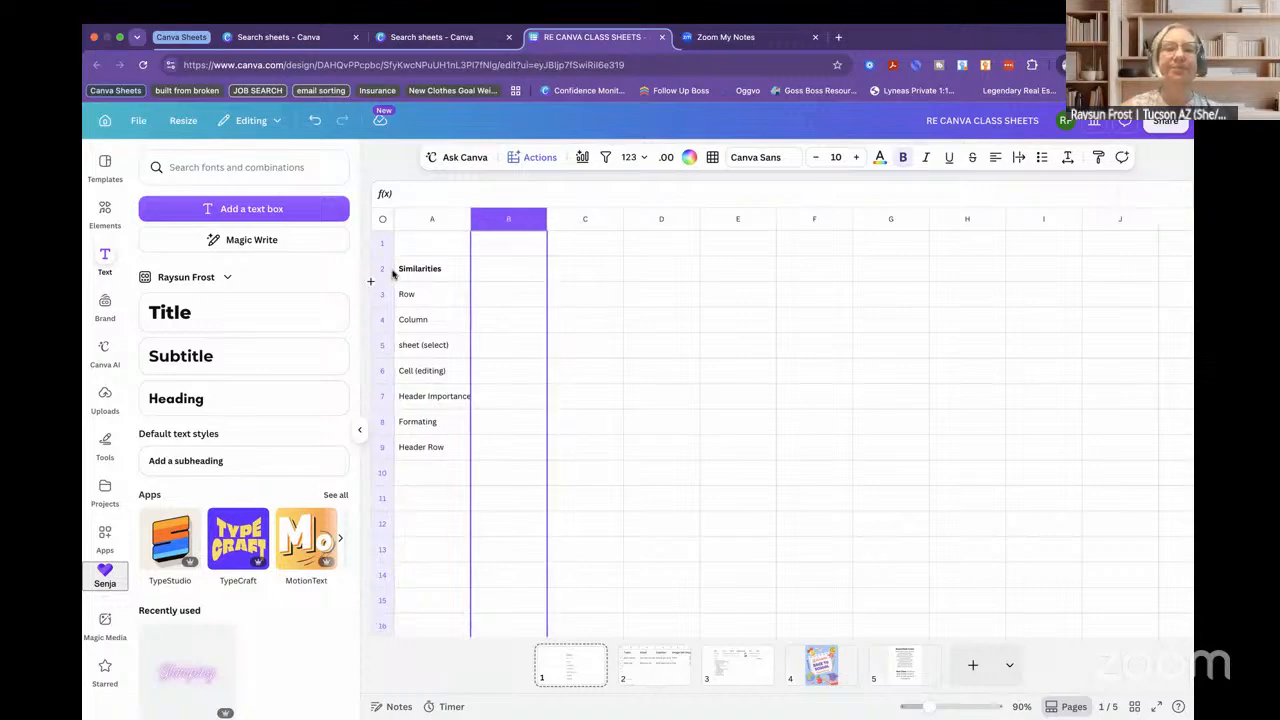
{"action": "left_click", "coordinate": [382, 268]}
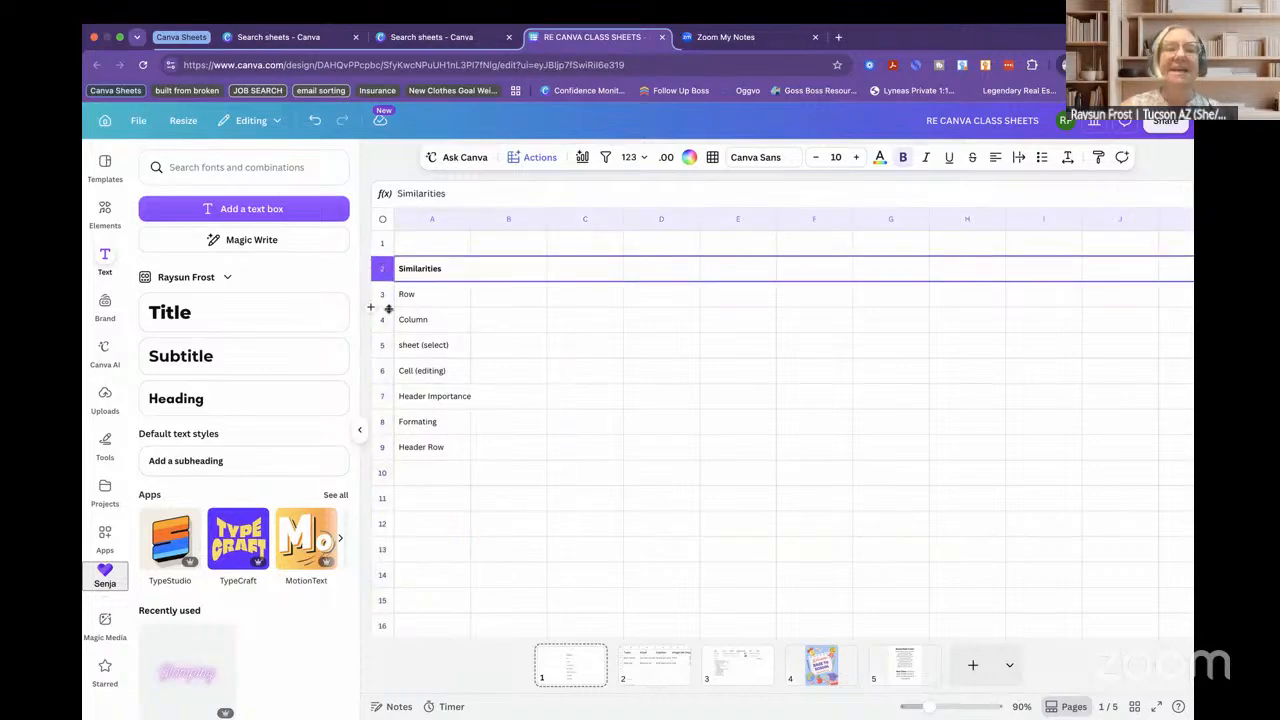
{"action": "left_click", "coordinate": [418, 249]}
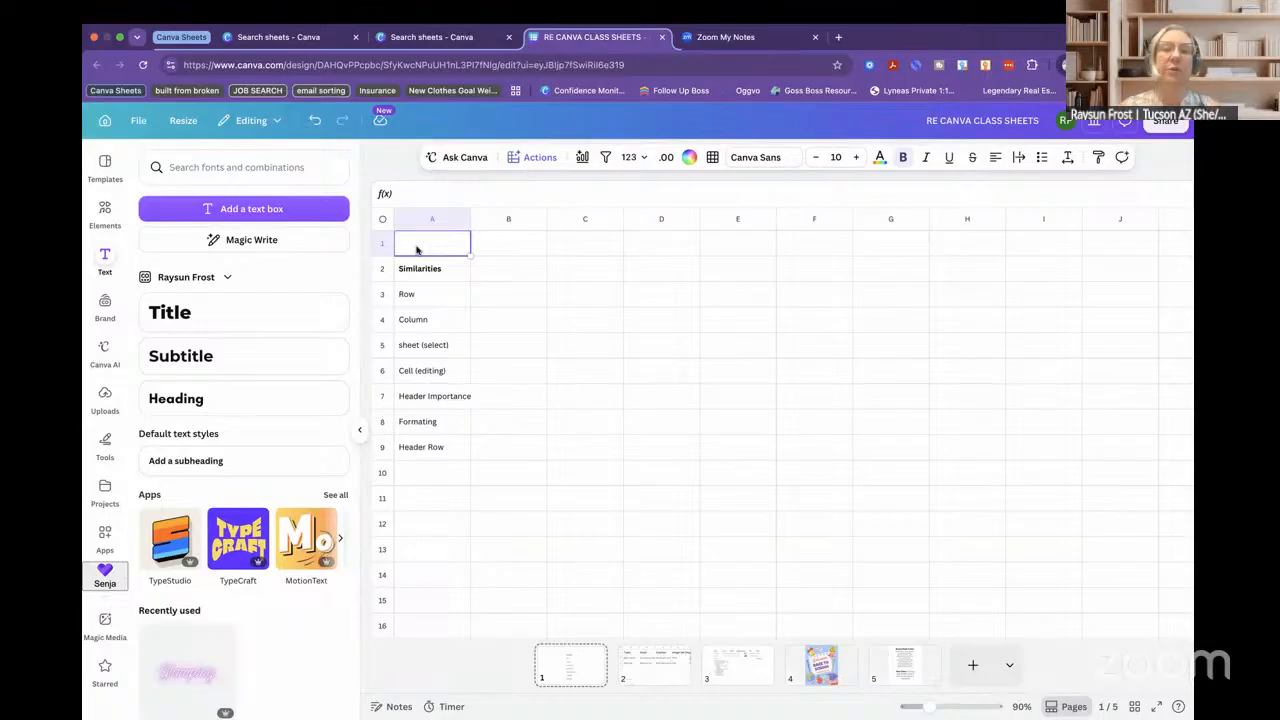
{"action": "double_click", "coordinate": [418, 249]}
{"action": "left_click", "coordinate": [497, 343]}
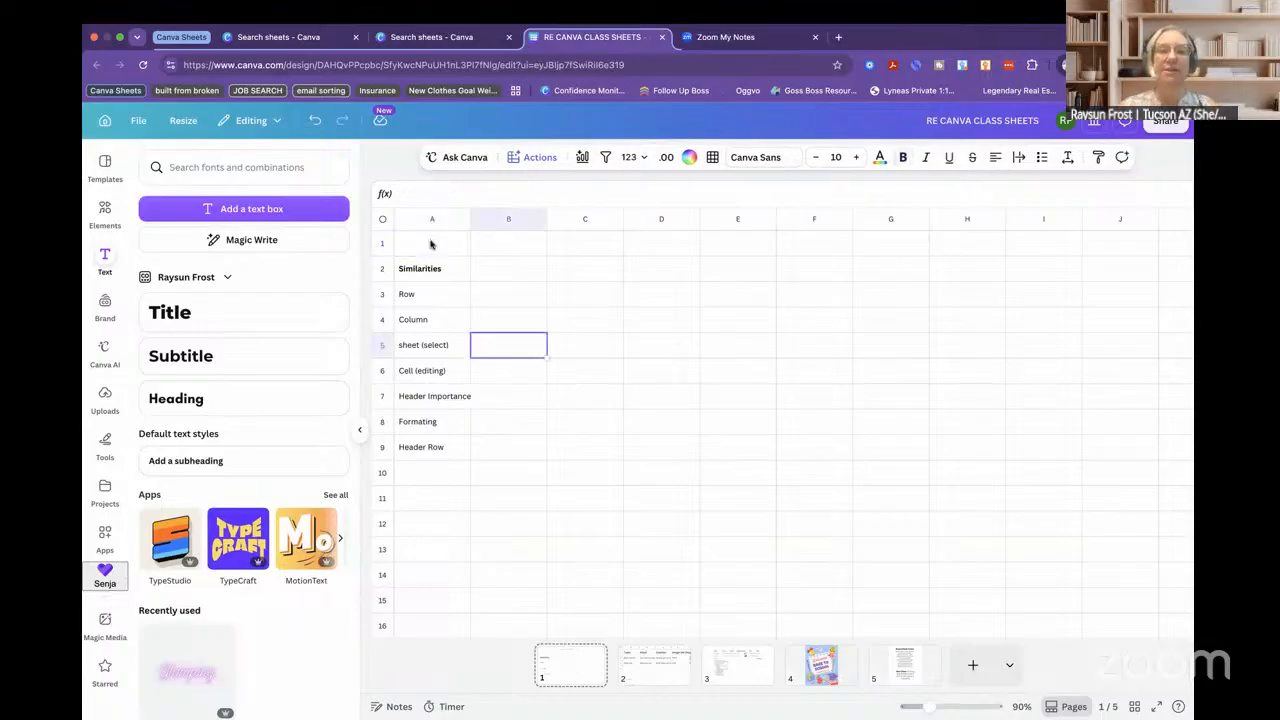
- Select the block of cells from A1 through G10
{"action": "left_click", "coordinate": [431, 248]}
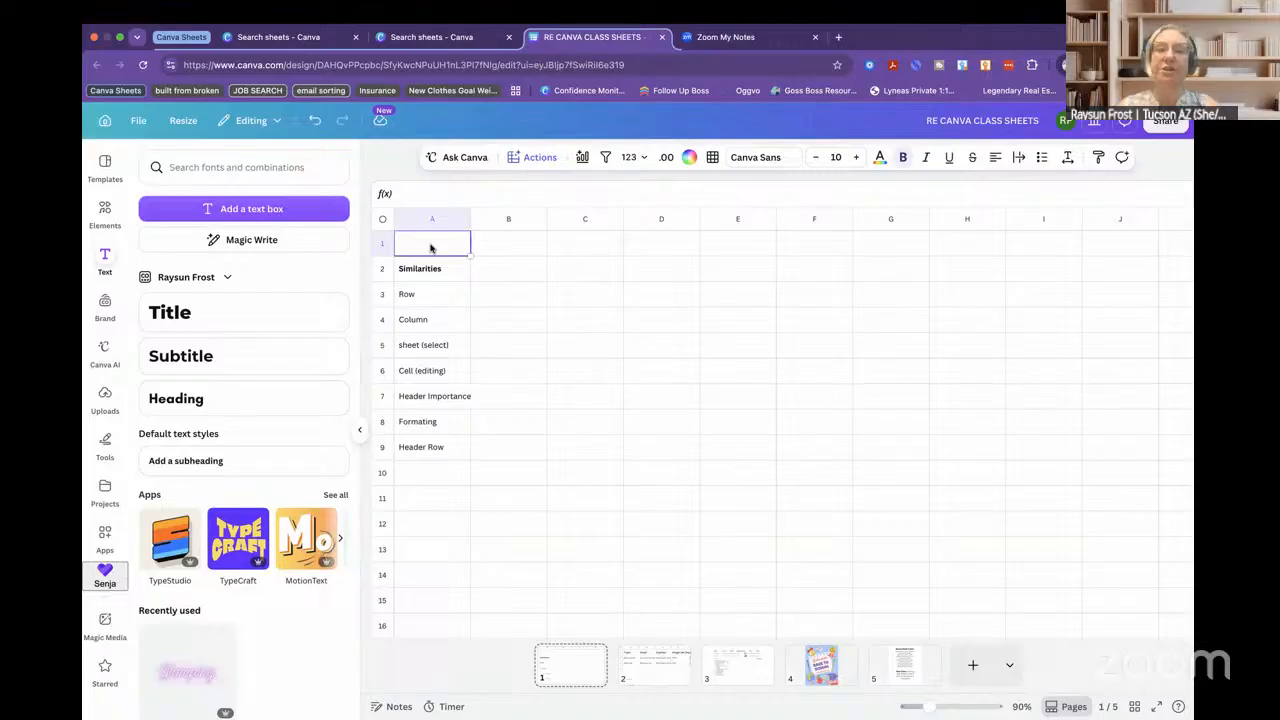
{"action": "left_click", "coordinate": [900, 477], "text": "shift"}
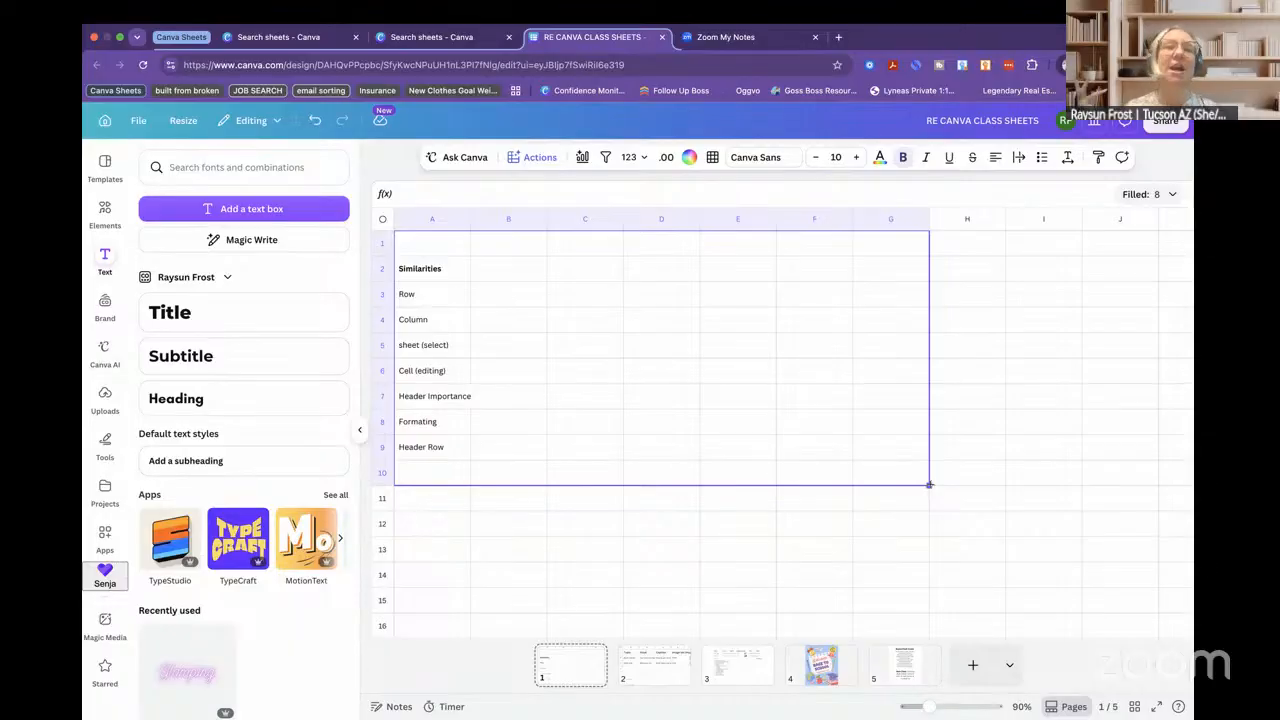
- Fill the "Similarities" heading from cell A2 across through cell D2
{"action": "left_click", "coordinate": [437, 270]}
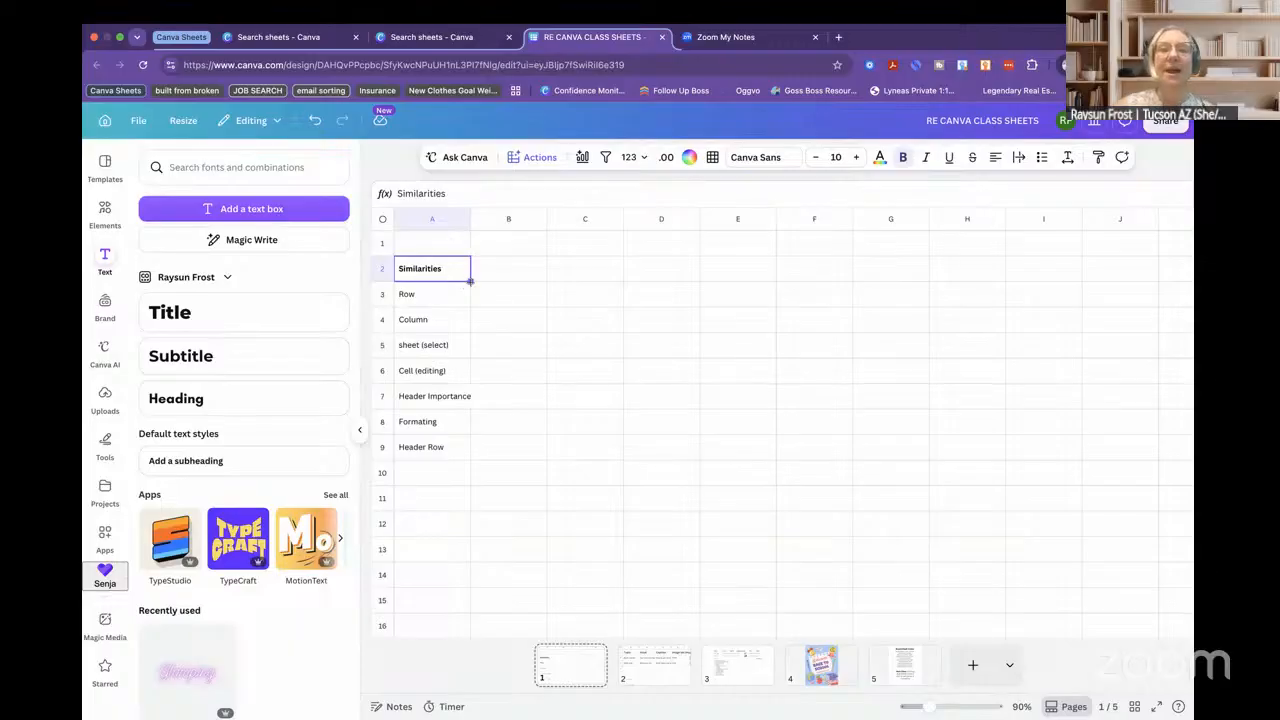
{"action": "left_click_drag", "start_coordinate": [470, 281], "coordinate": [664, 272]}
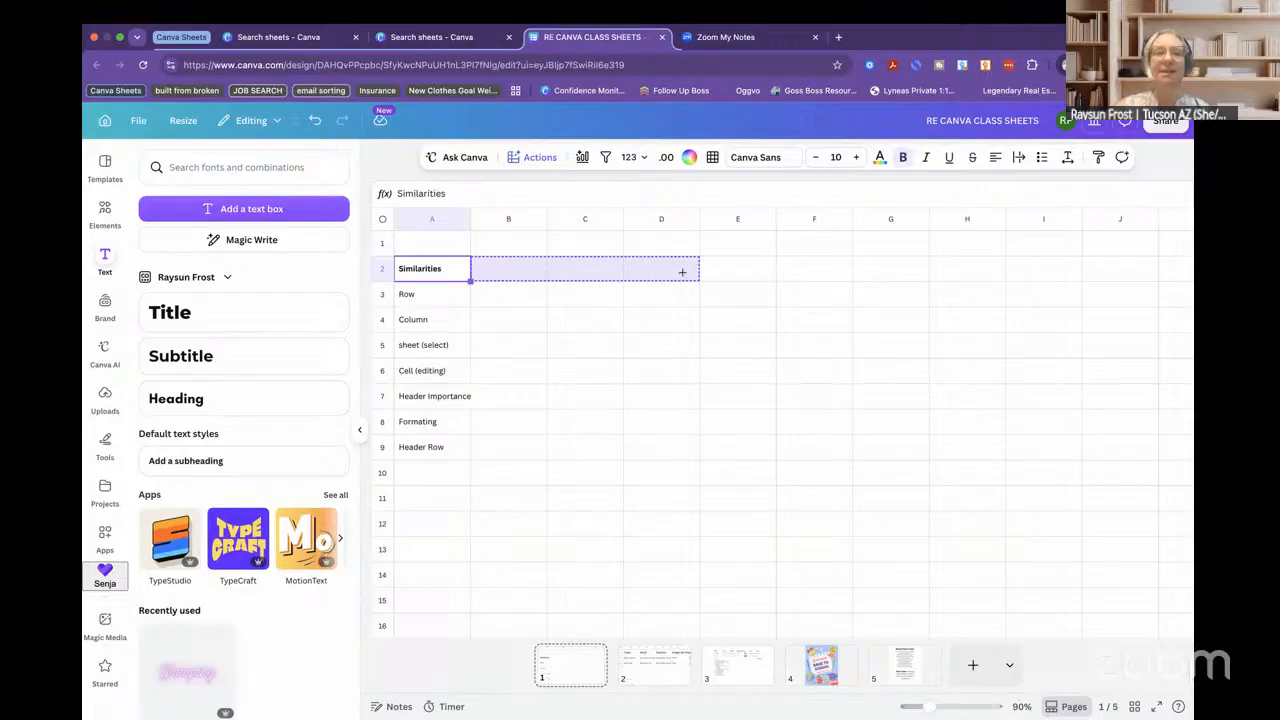
{"action": "left_click_drag", "start_coordinate": [682, 271], "coordinate": [683, 275]}
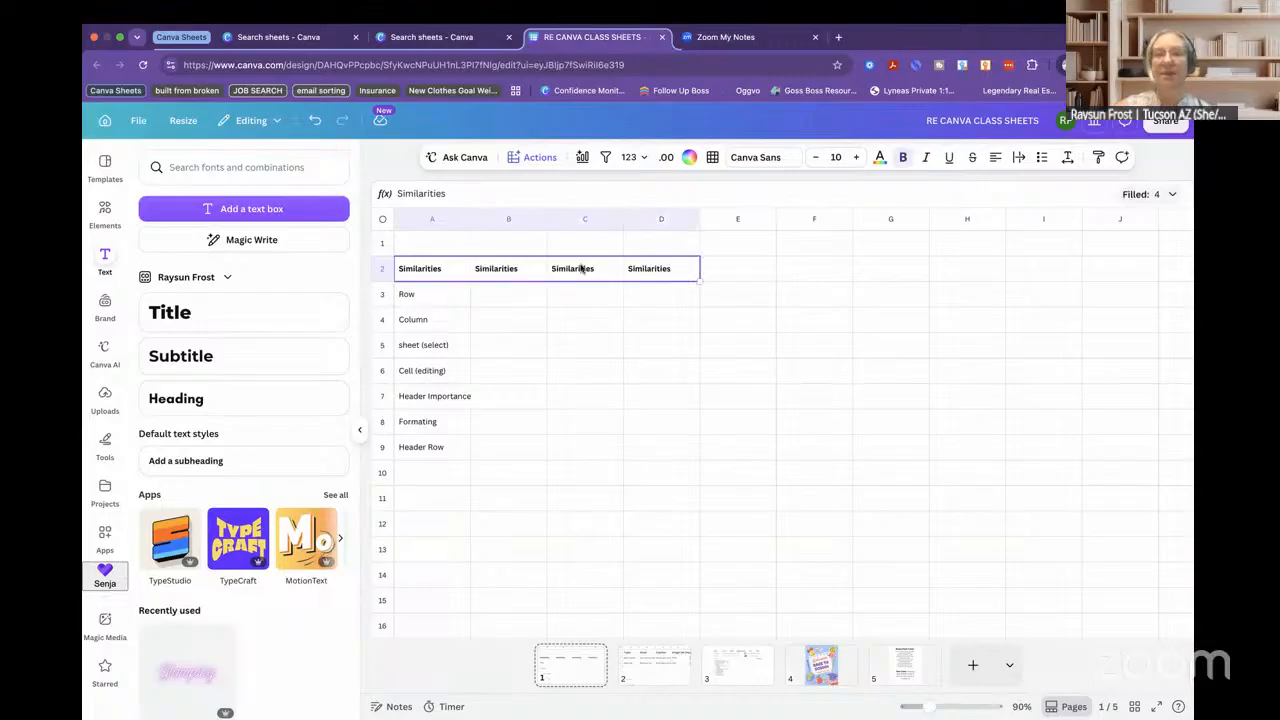
- Clear the copied "Similarities" text from cells B2, C2 and D2 one at a time
{"action": "left_click", "coordinate": [497, 271]}
{"action": "key", "text": "Delete"}
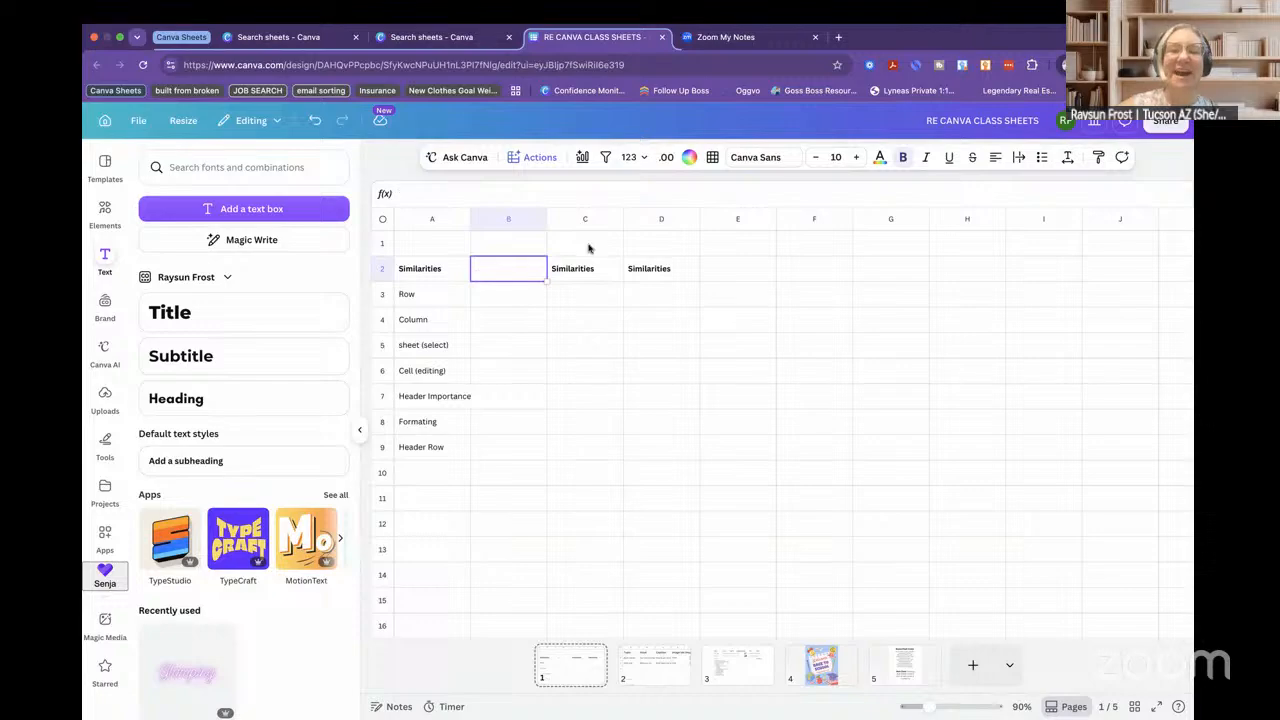
{"action": "left_click", "coordinate": [580, 269]}
{"action": "key", "text": "Delete"}
{"action": "left_click", "coordinate": [655, 272]}
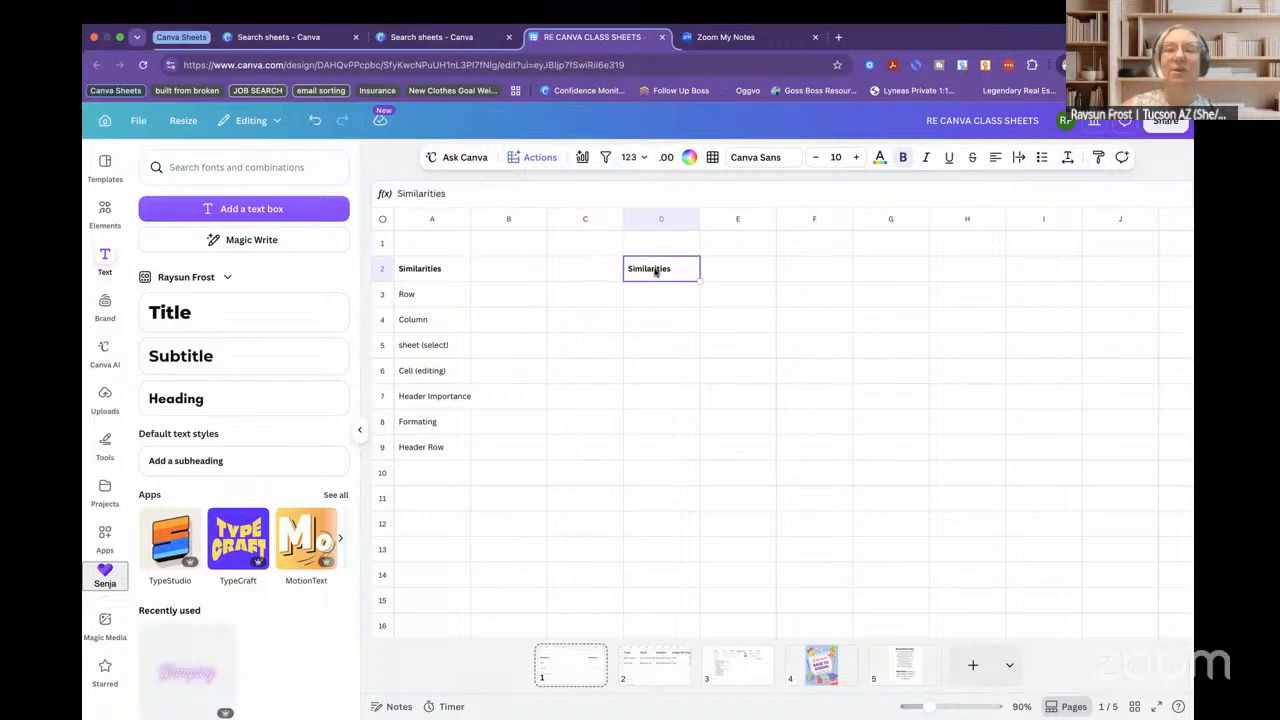
{"action": "key", "text": "Delete"}
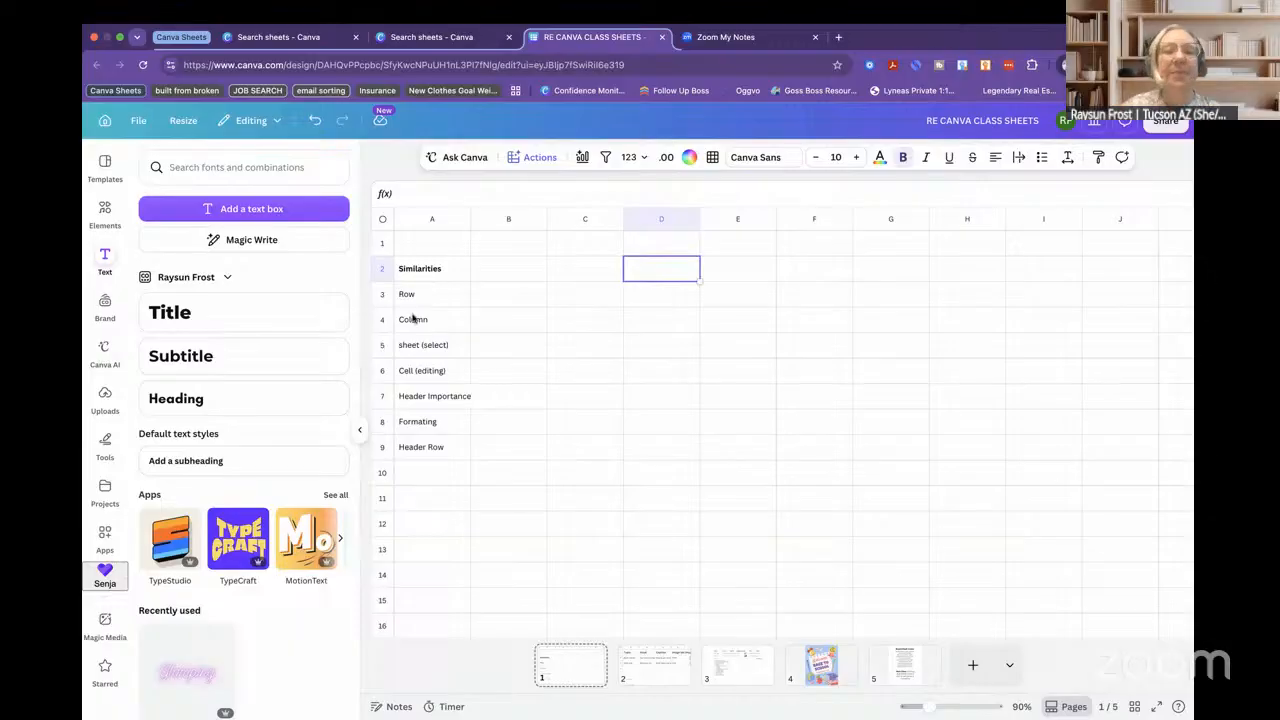
- Select the whole of row 1, its single cell A1, and the whole row again
{"action": "left_click", "coordinate": [383, 243]}
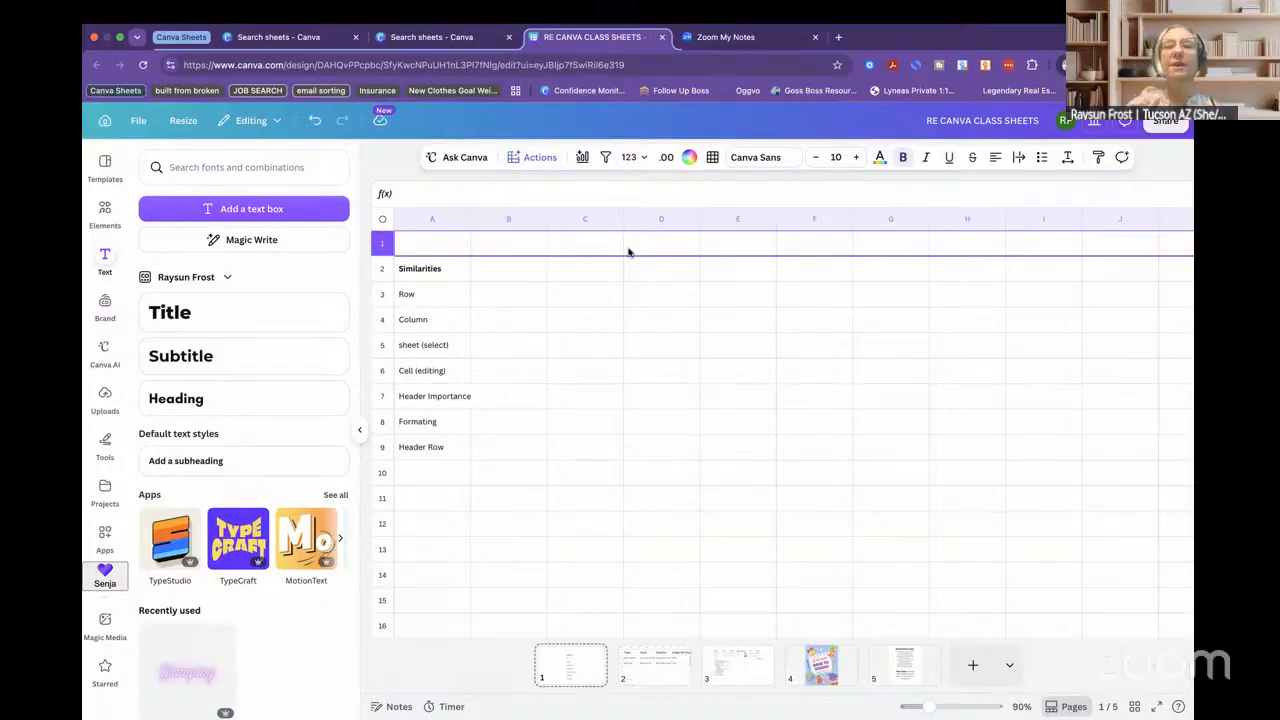
{"action": "left_click", "coordinate": [415, 244]}
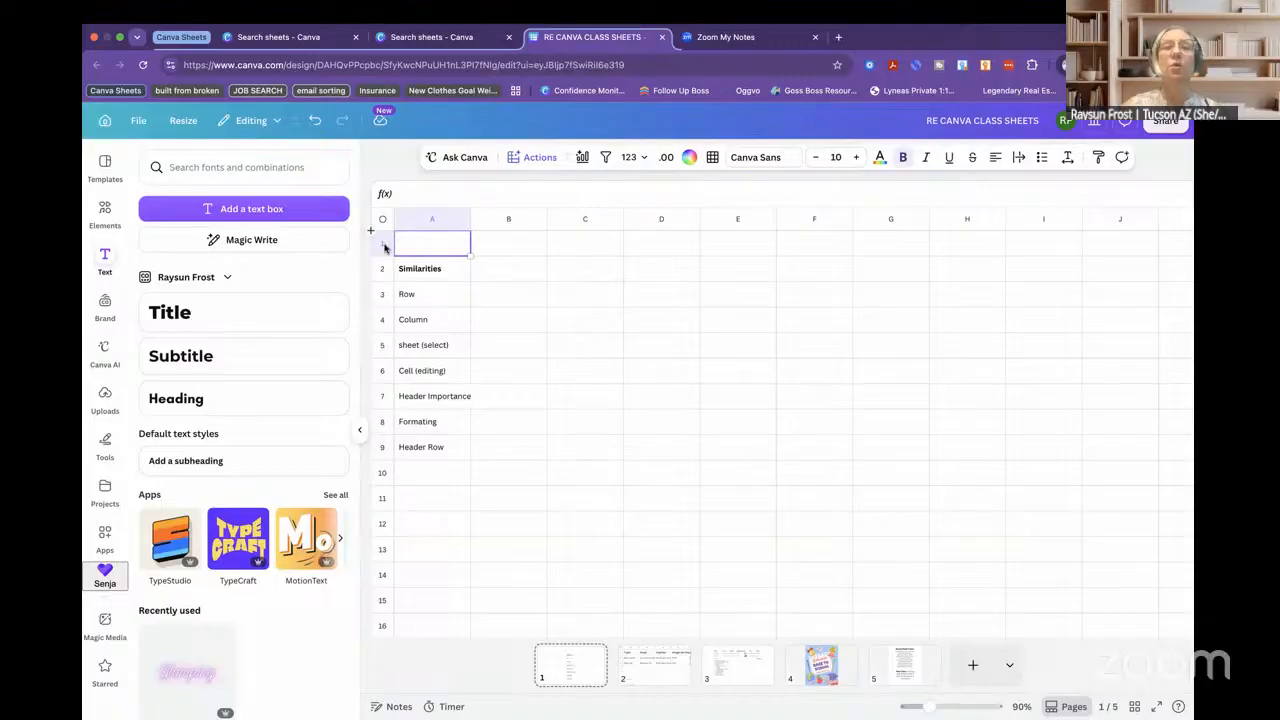
{"action": "left_click", "coordinate": [382, 244]}
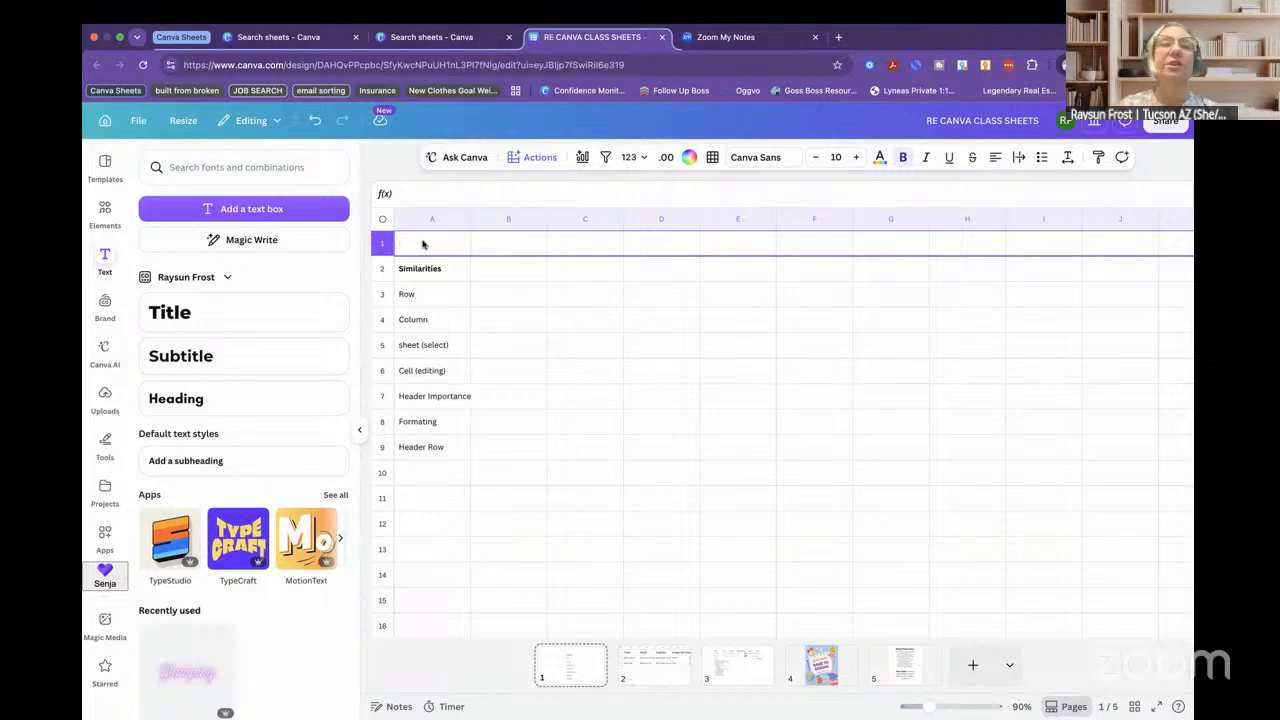
- Make the "Formating" text in cell A8 bold and set its font to Monarda
{"action": "left_click", "coordinate": [432, 428]}
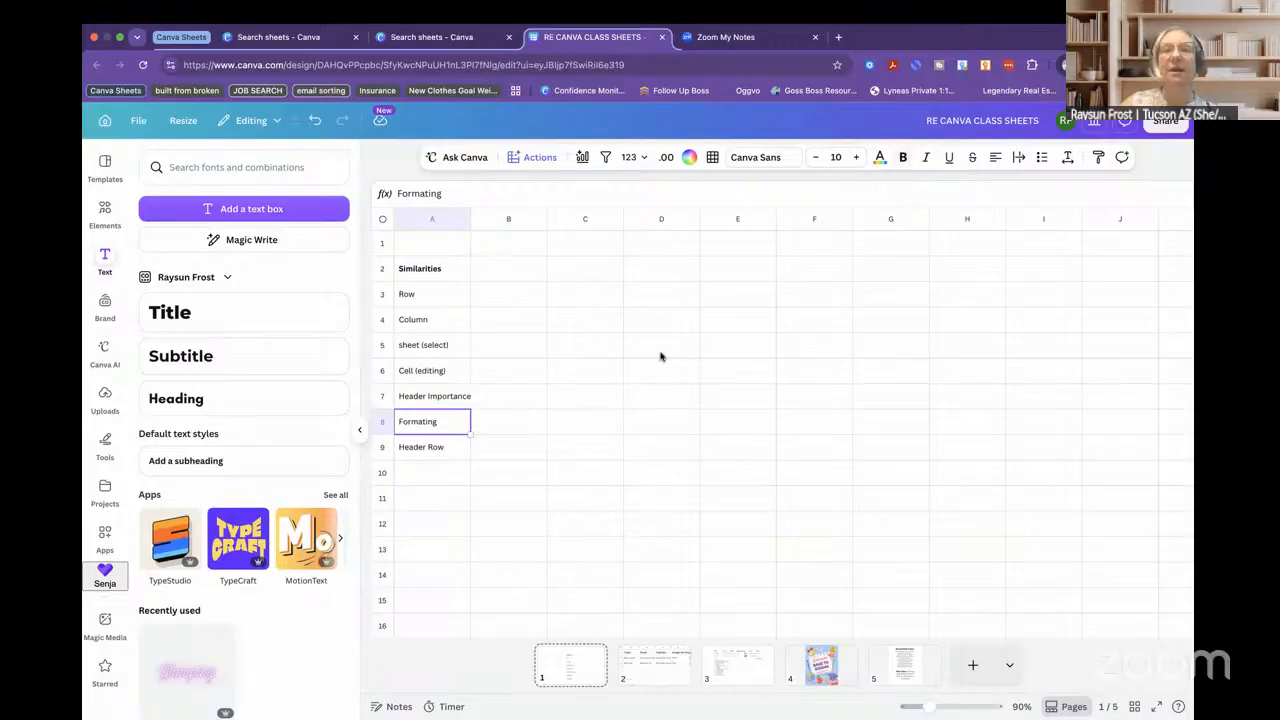
{"action": "left_click", "coordinate": [906, 157]}
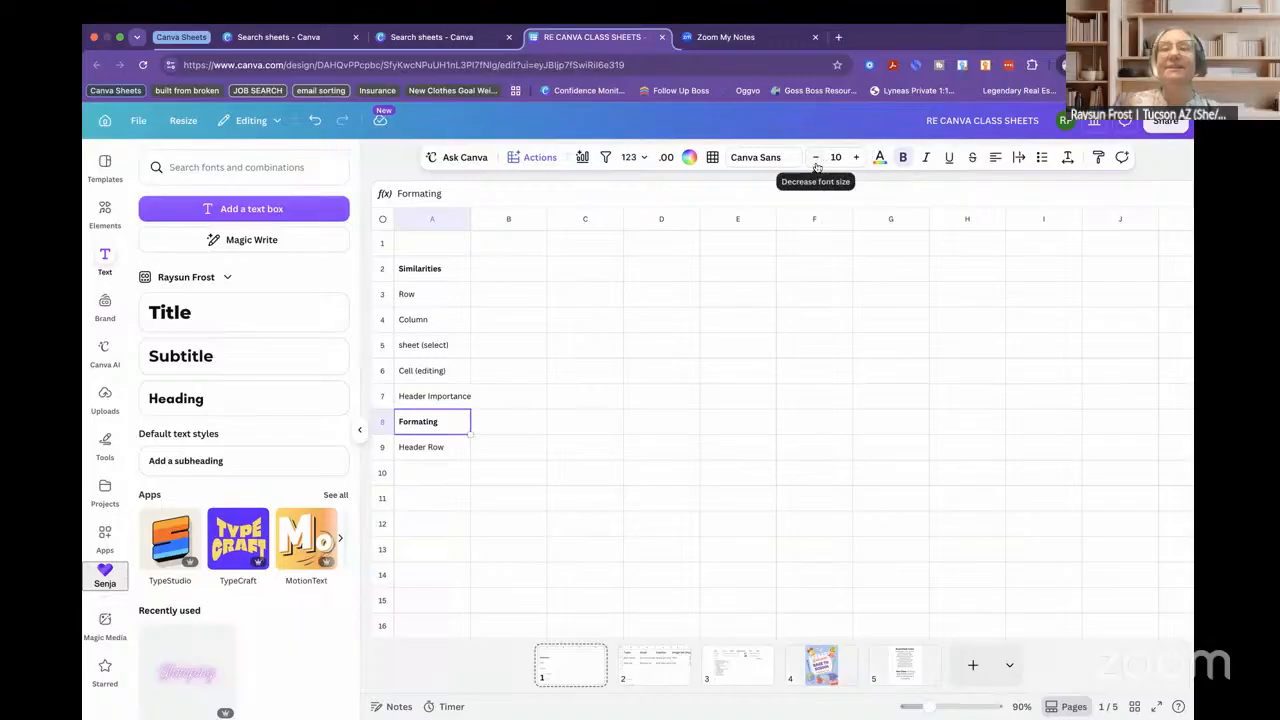
{"action": "left_click", "coordinate": [755, 158]}
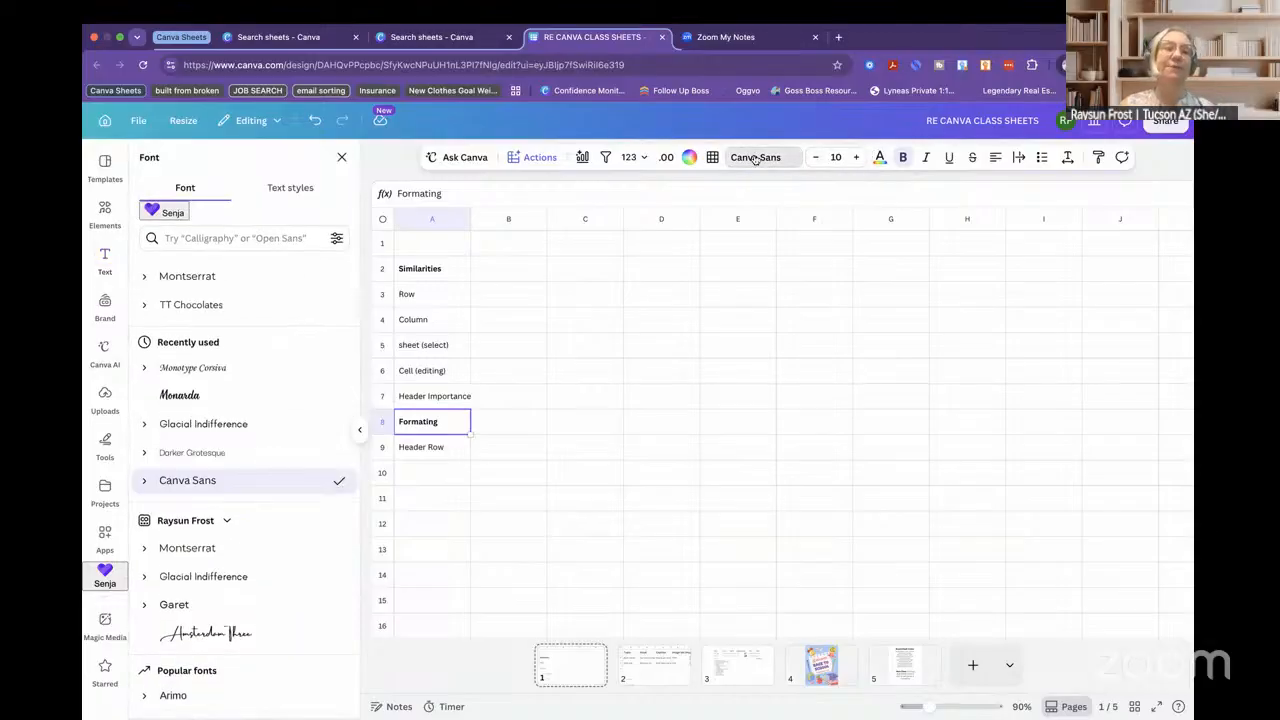
{"action": "left_click", "coordinate": [200, 397]}
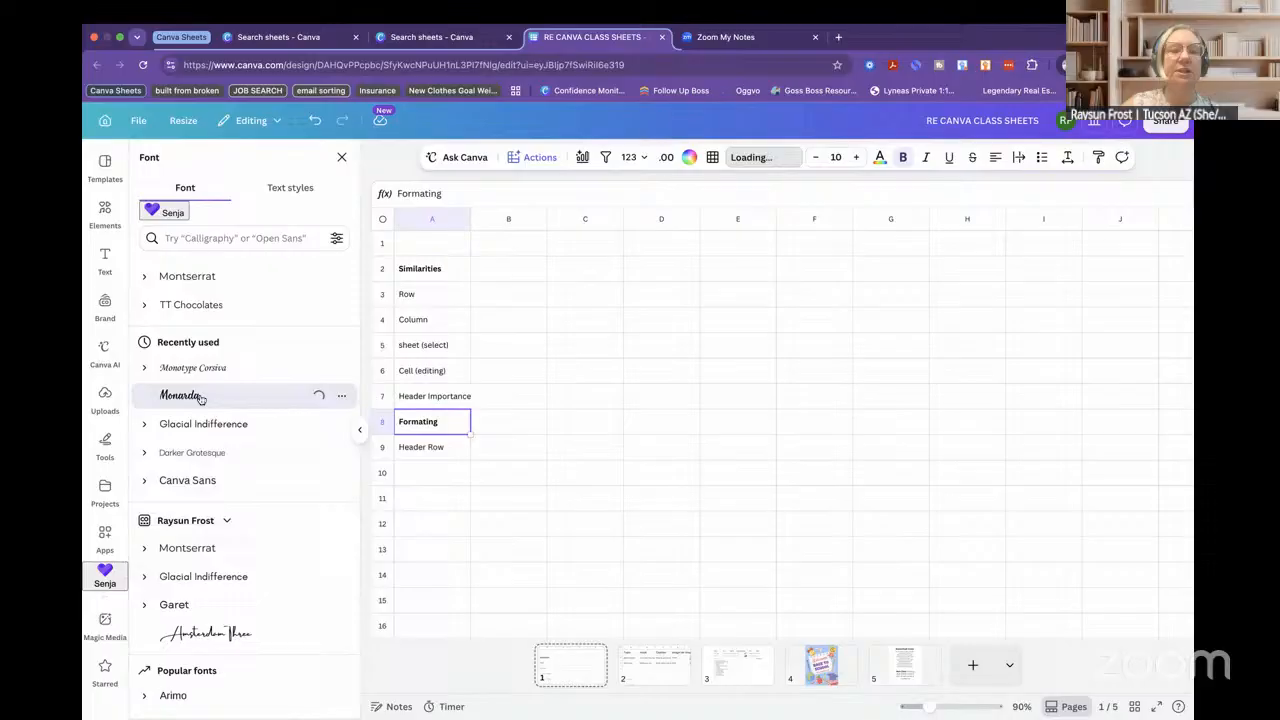
- Fill cell A8 with gray blue (#323c60) and return it to its original blank background
{"action": "left_click", "coordinate": [689, 160]}
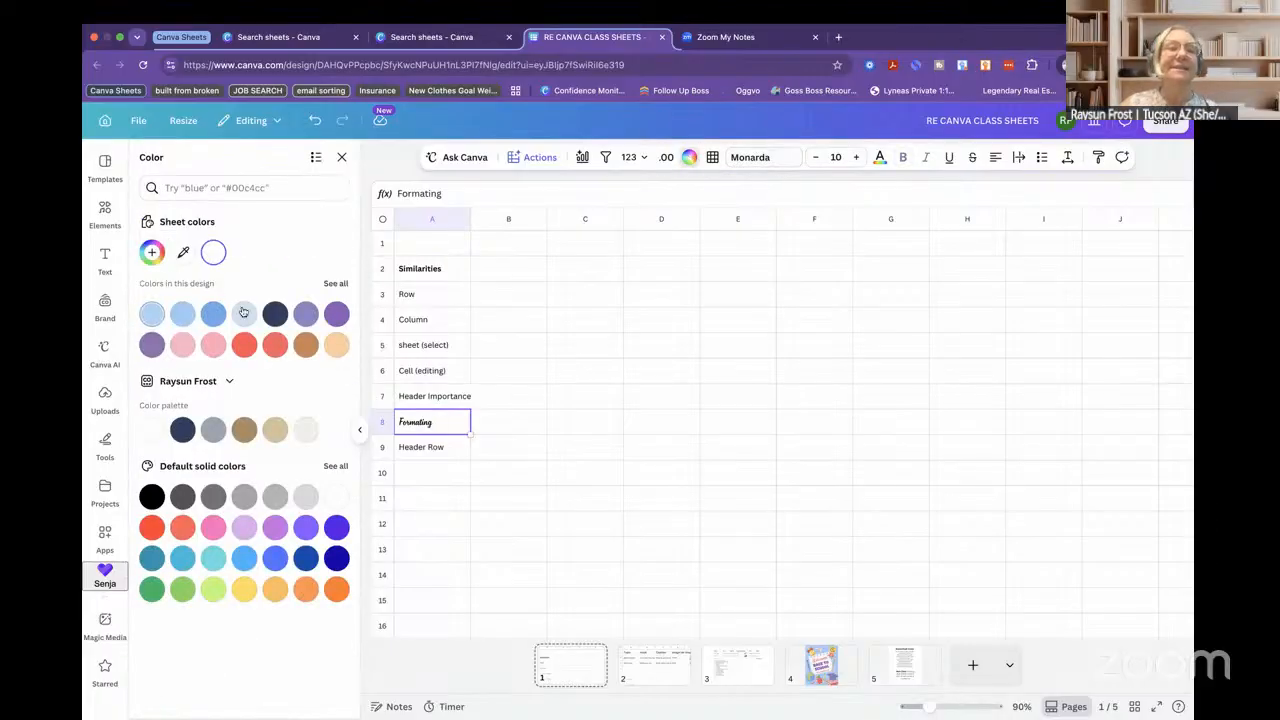
{"action": "left_click", "coordinate": [275, 315]}
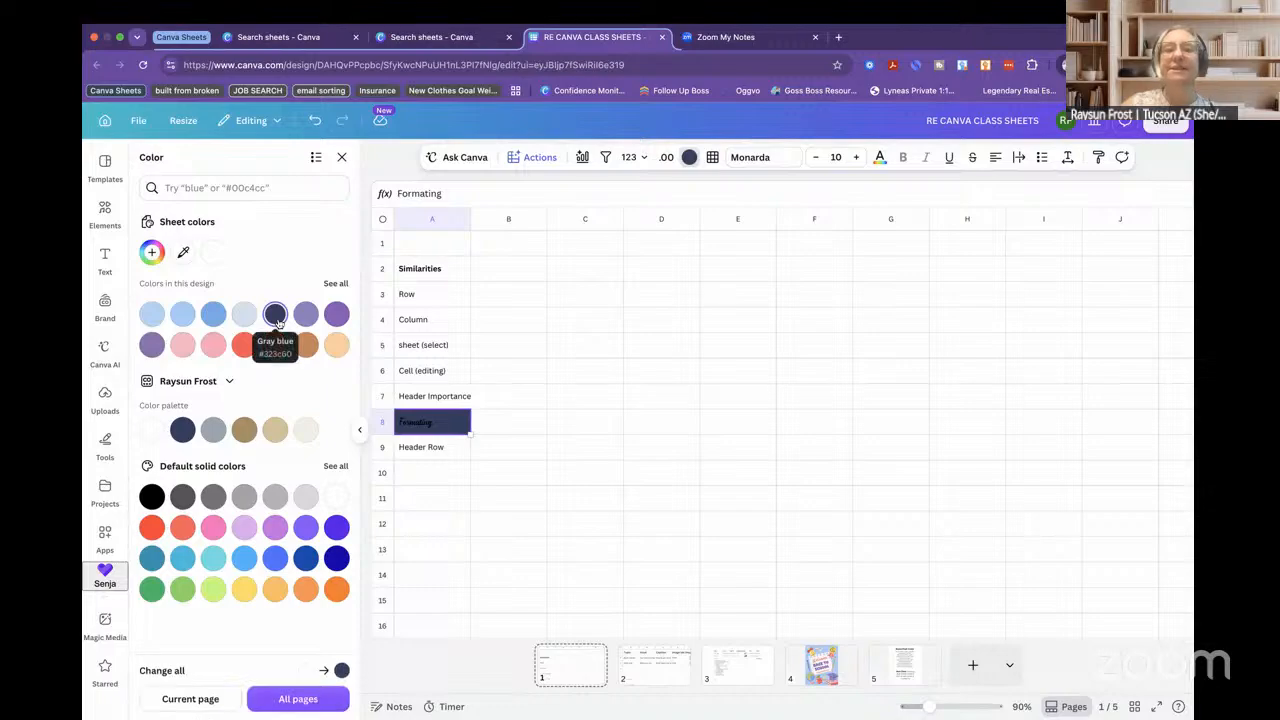
{"action": "left_click", "coordinate": [690, 160]}
{"action": "left_click", "coordinate": [690, 160]}
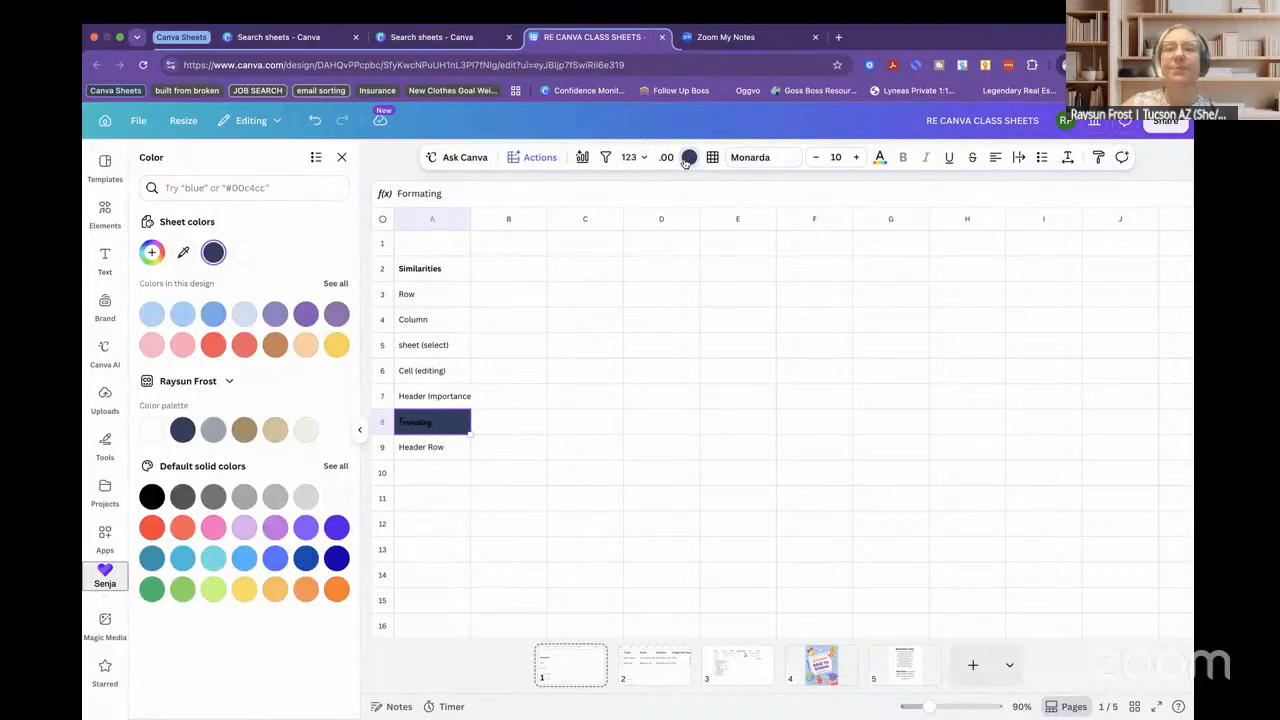
{"action": "left_click", "coordinate": [690, 160]}
{"action": "left_click", "coordinate": [690, 160]}
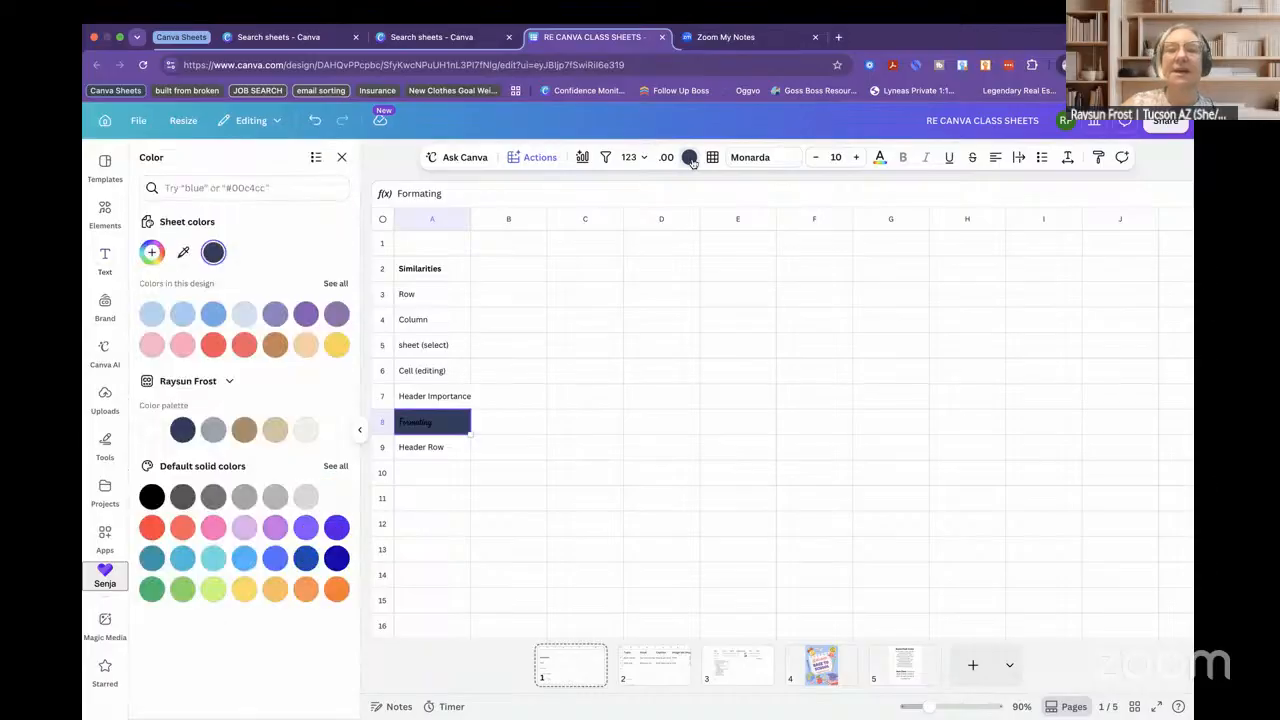
{"action": "left_click", "coordinate": [246, 251]}
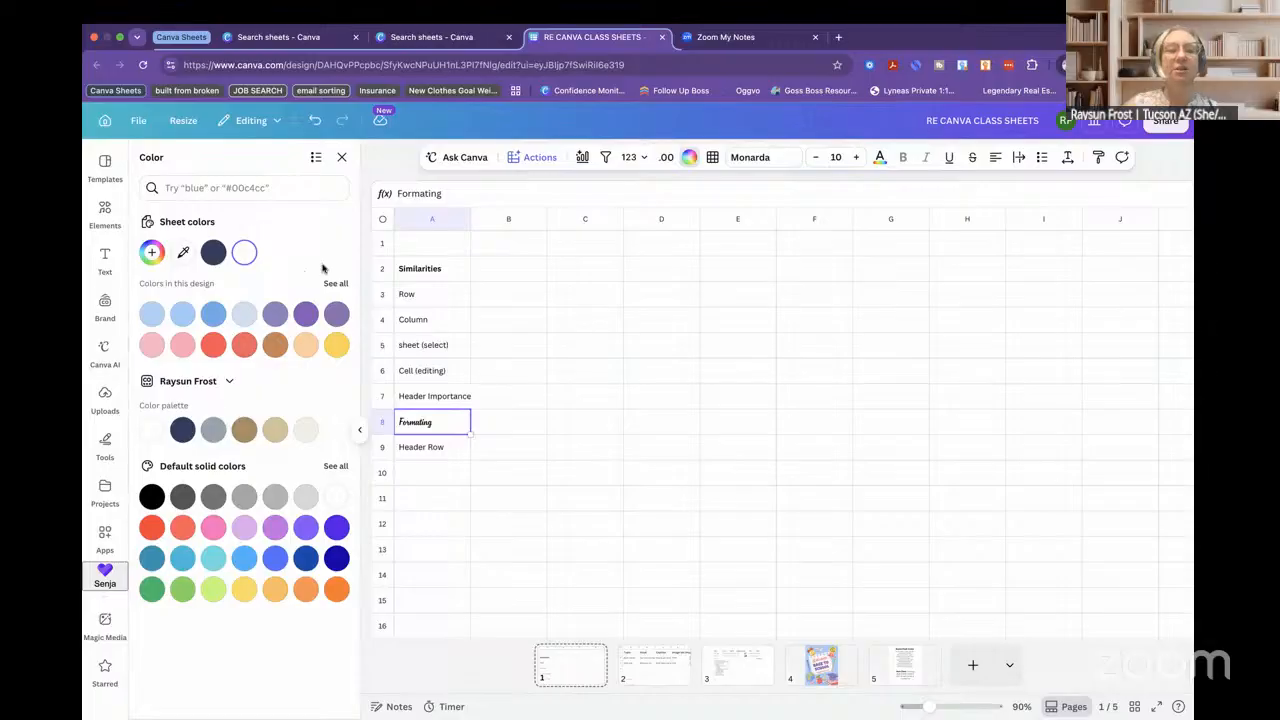
- Color the text in cell A8 purple and change its font back to Canva Sans
{"action": "left_click", "coordinate": [880, 157]}
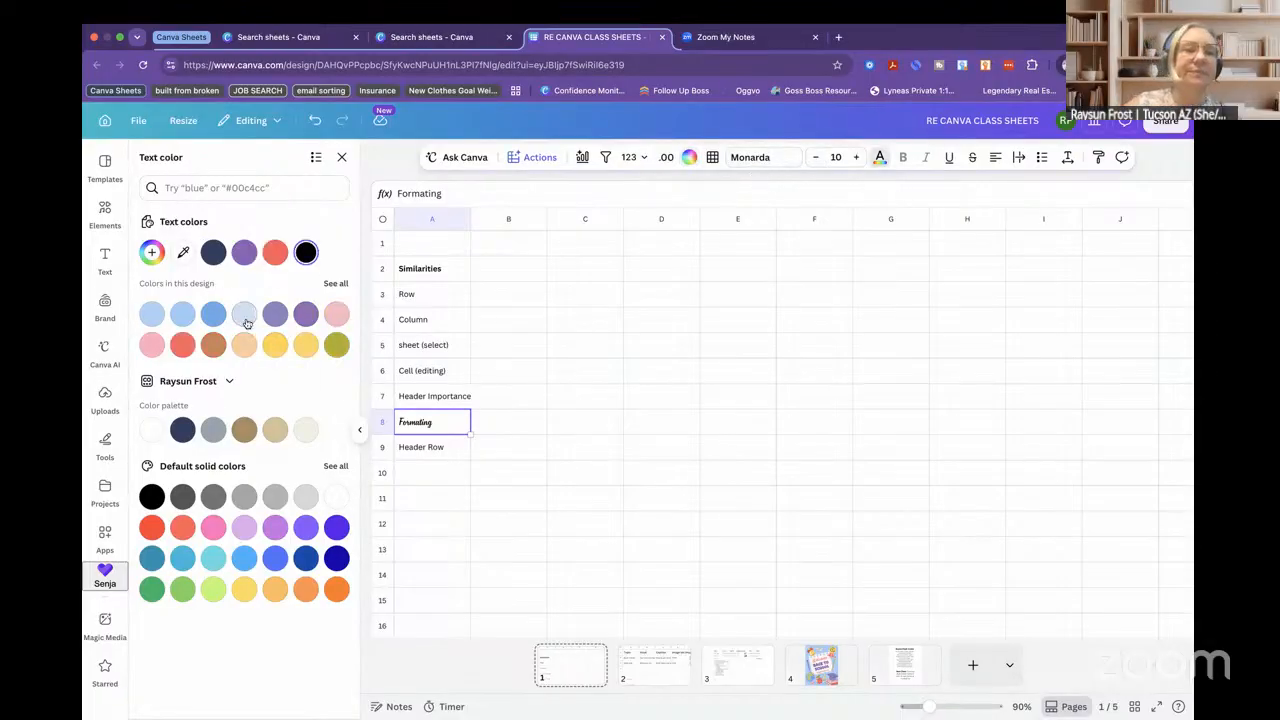
{"action": "left_click", "coordinate": [306, 314]}
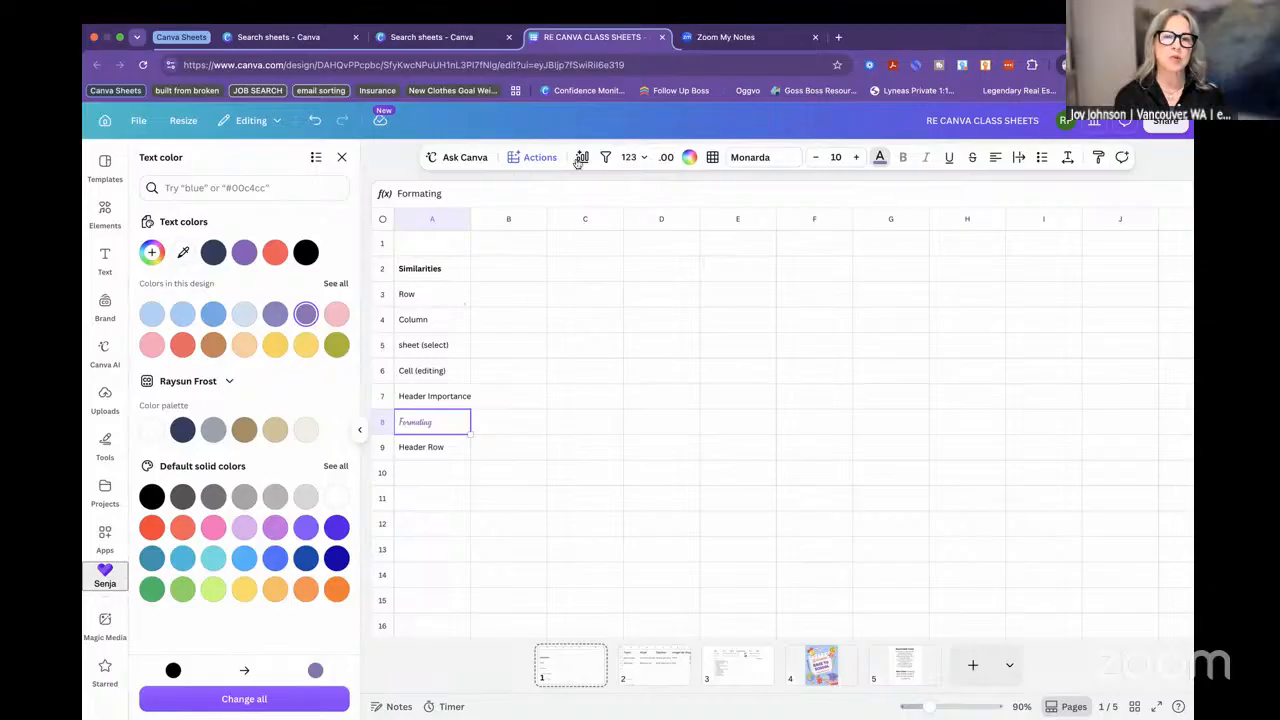
{"action": "left_click", "coordinate": [751, 155]}
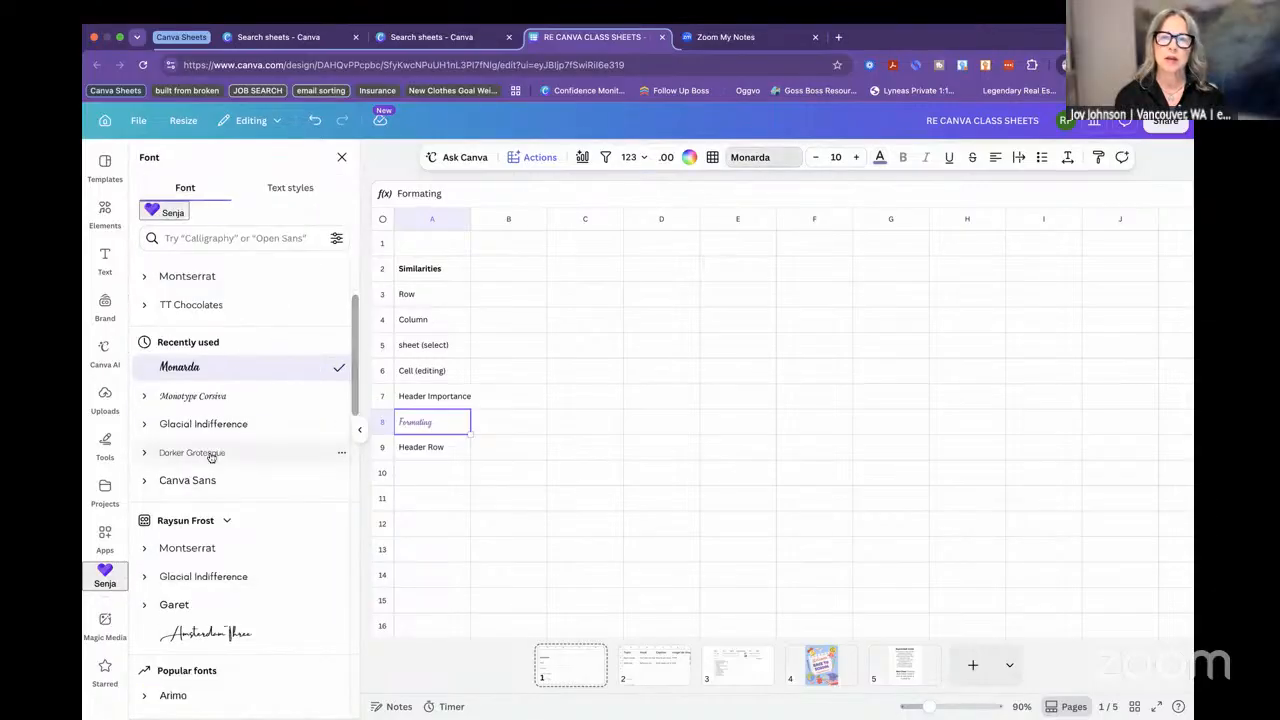
{"action": "left_click", "coordinate": [187, 480]}
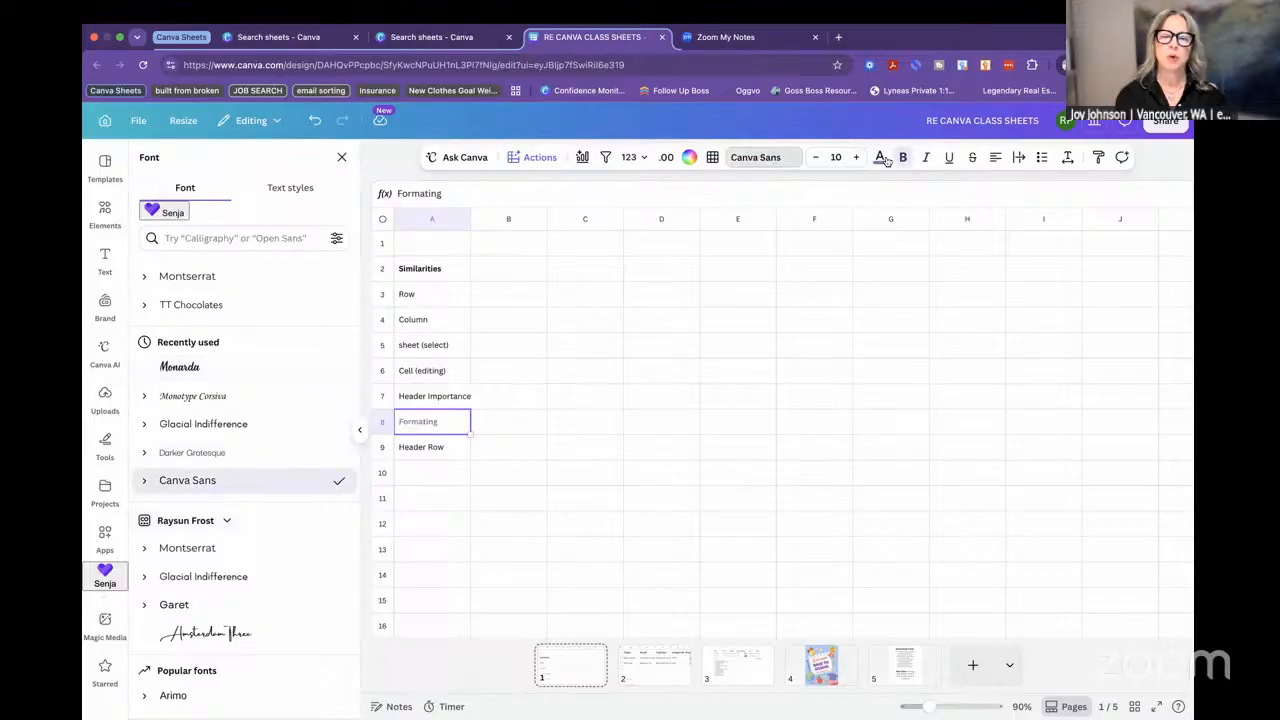
- Set the text color of cell A8 to black and recolor it with the design's light red
{"action": "left_click", "coordinate": [880, 158]}
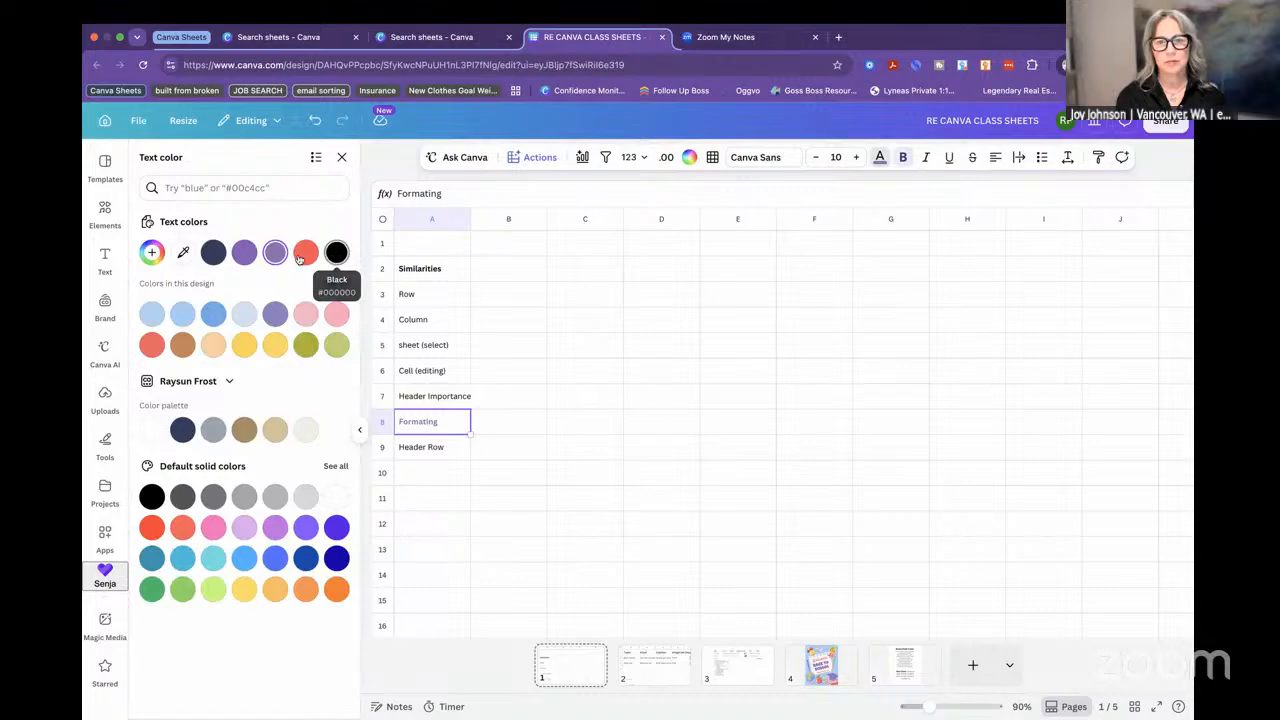
{"action": "left_click", "coordinate": [305, 254]}
{"action": "left_click", "coordinate": [336, 253]}
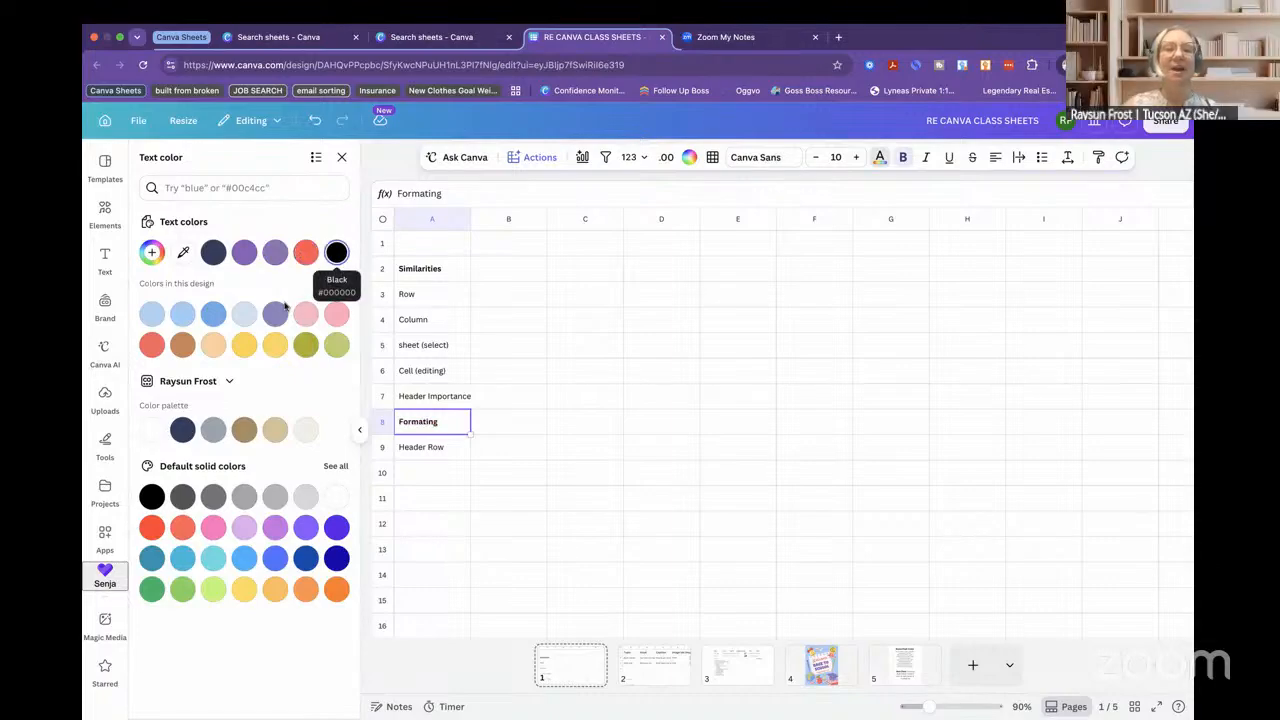
{"action": "left_click", "coordinate": [152, 345]}
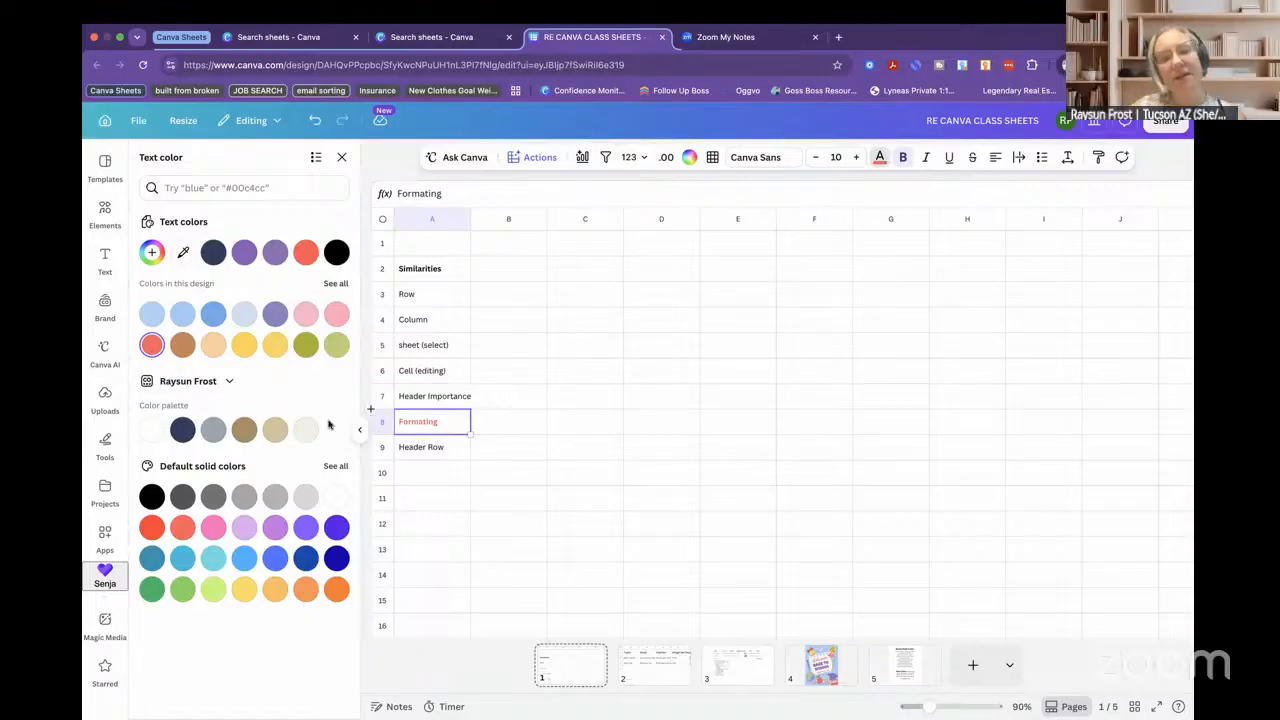
- Correct the spelling in cell A8 to "Formatting"
{"action": "double_click", "coordinate": [423, 422]}
{"action": "left_click", "coordinate": [423, 422]}
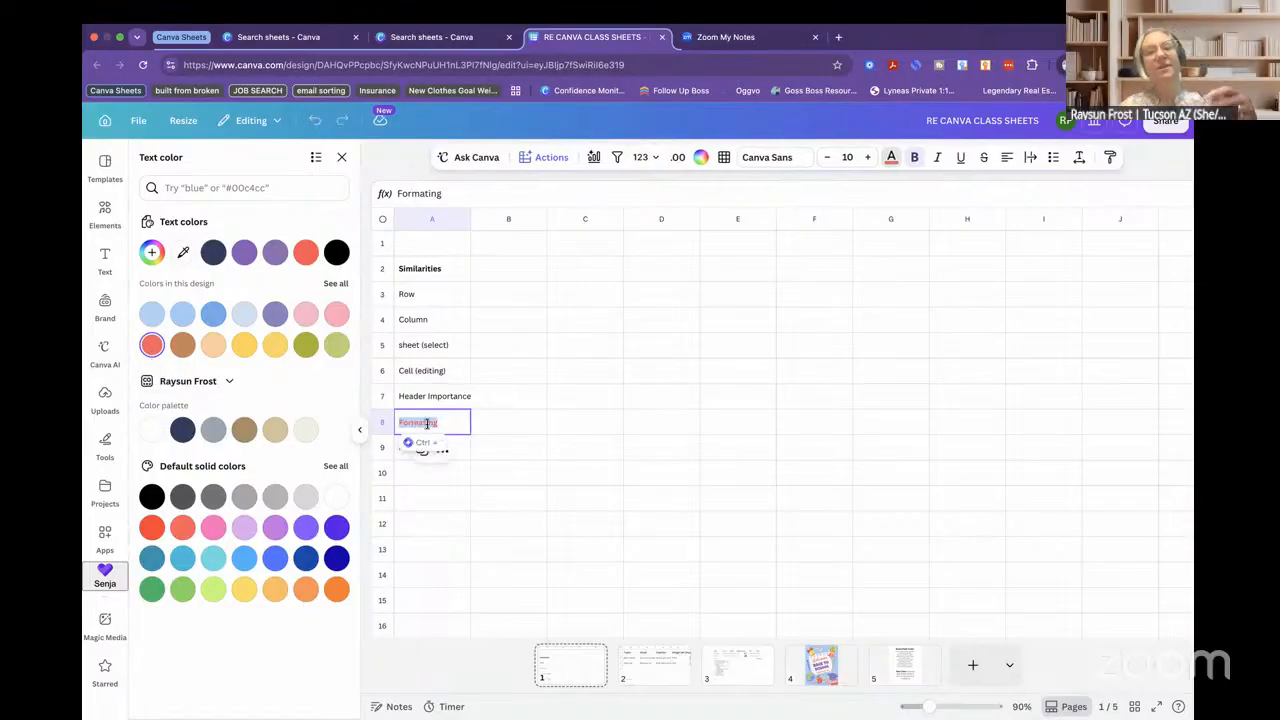
{"action": "type", "text": "t"}
{"action": "left_click", "coordinate": [508, 440]}
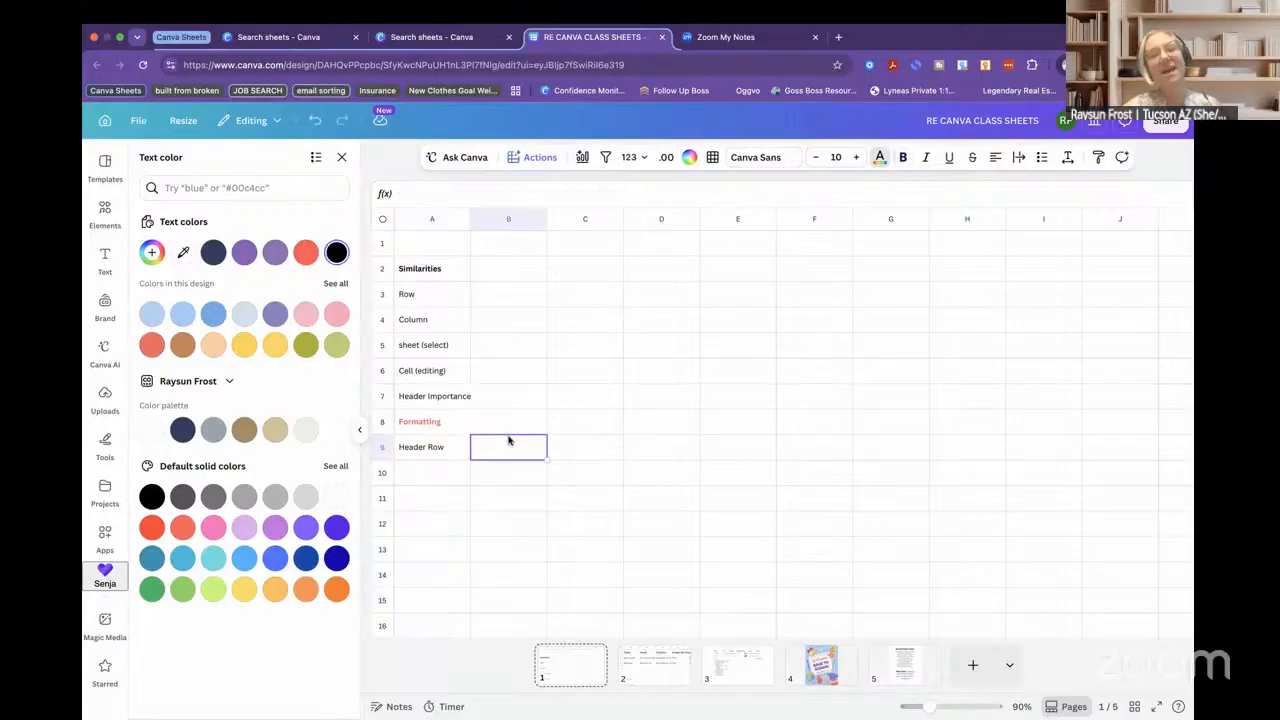
- Select cell A8 and the whole of row 8
{"action": "left_click", "coordinate": [433, 427]}
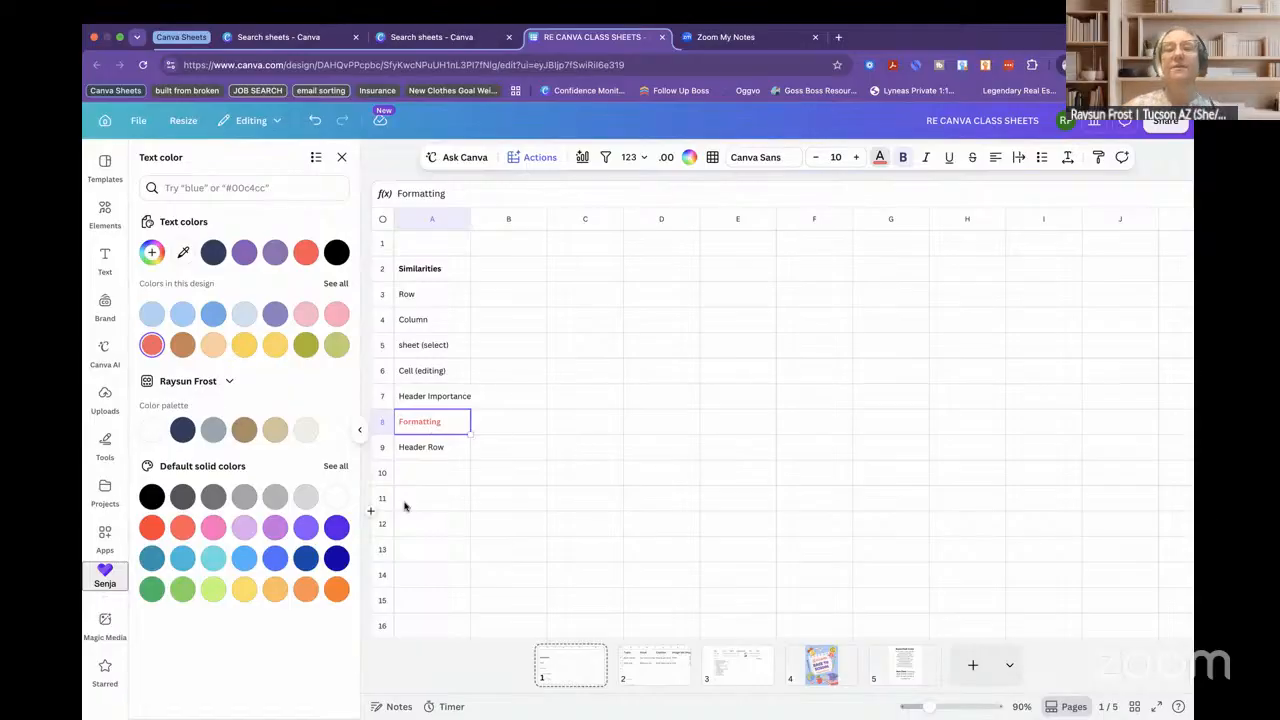
{"action": "left_click", "coordinate": [381, 421]}
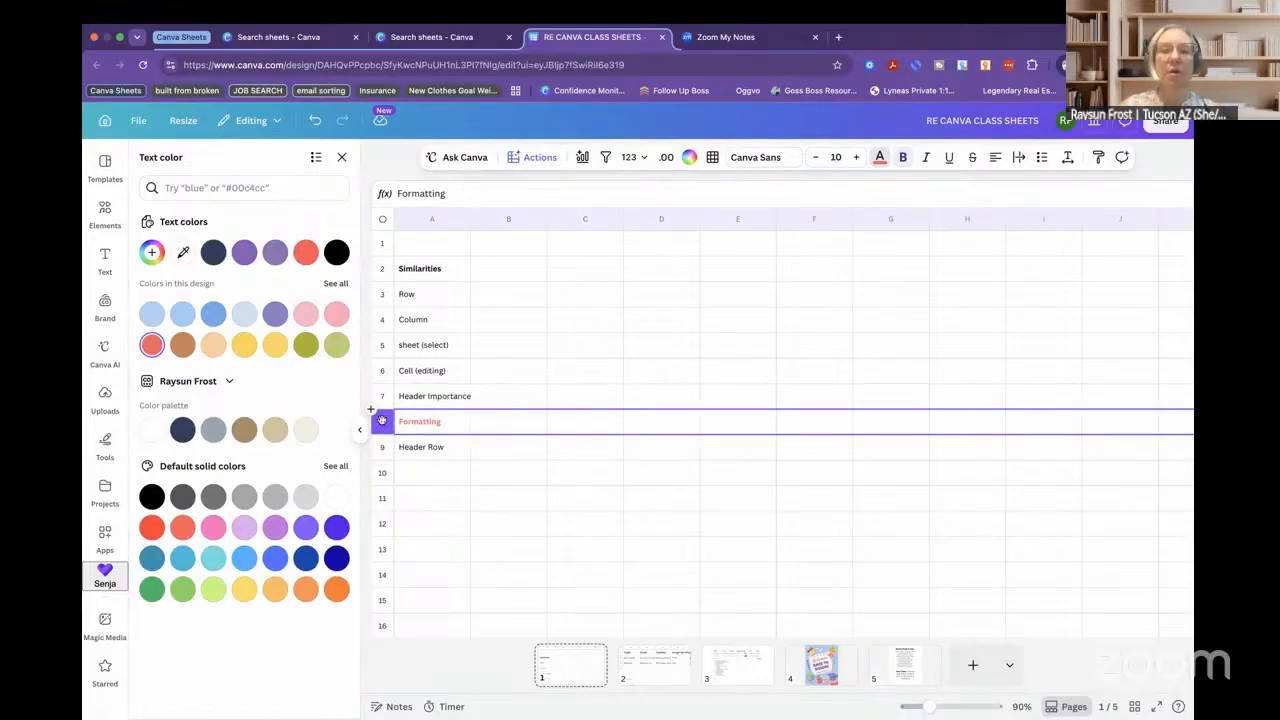
- Select column A and row 8, and review the currency and date number formats available for row 8
{"action": "left_click", "coordinate": [432, 218]}
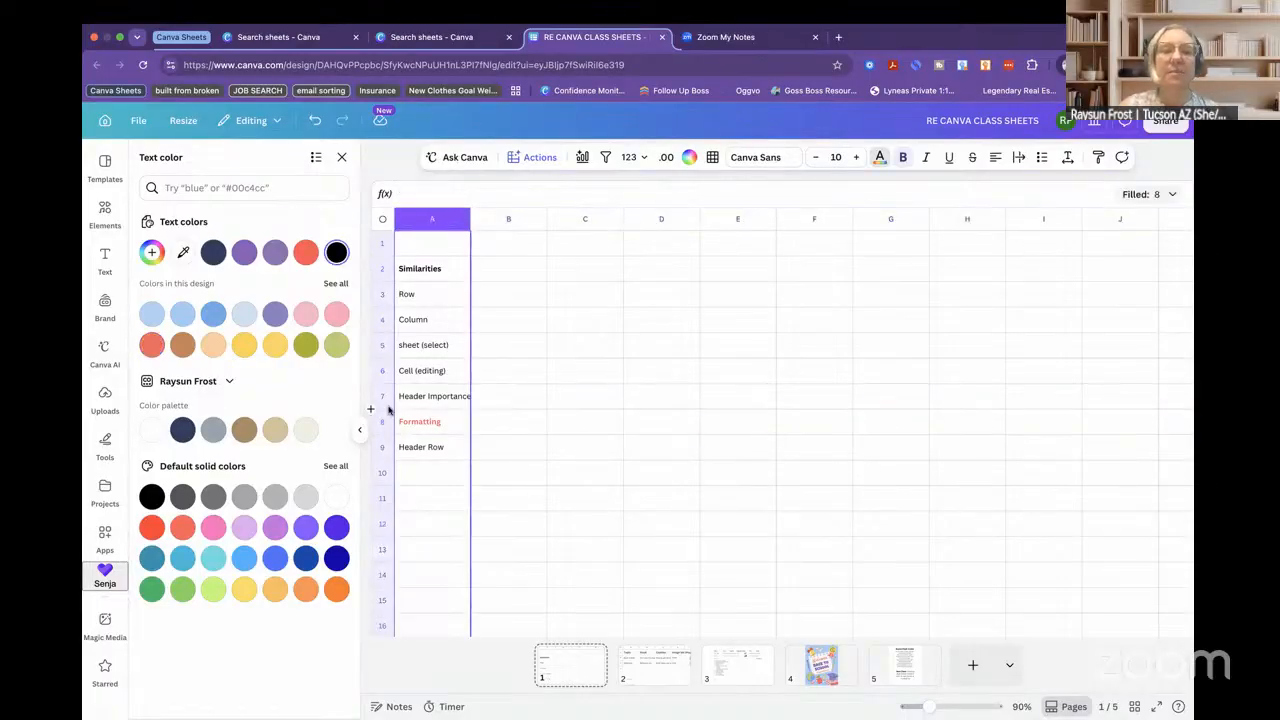
{"action": "left_click", "coordinate": [382, 421]}
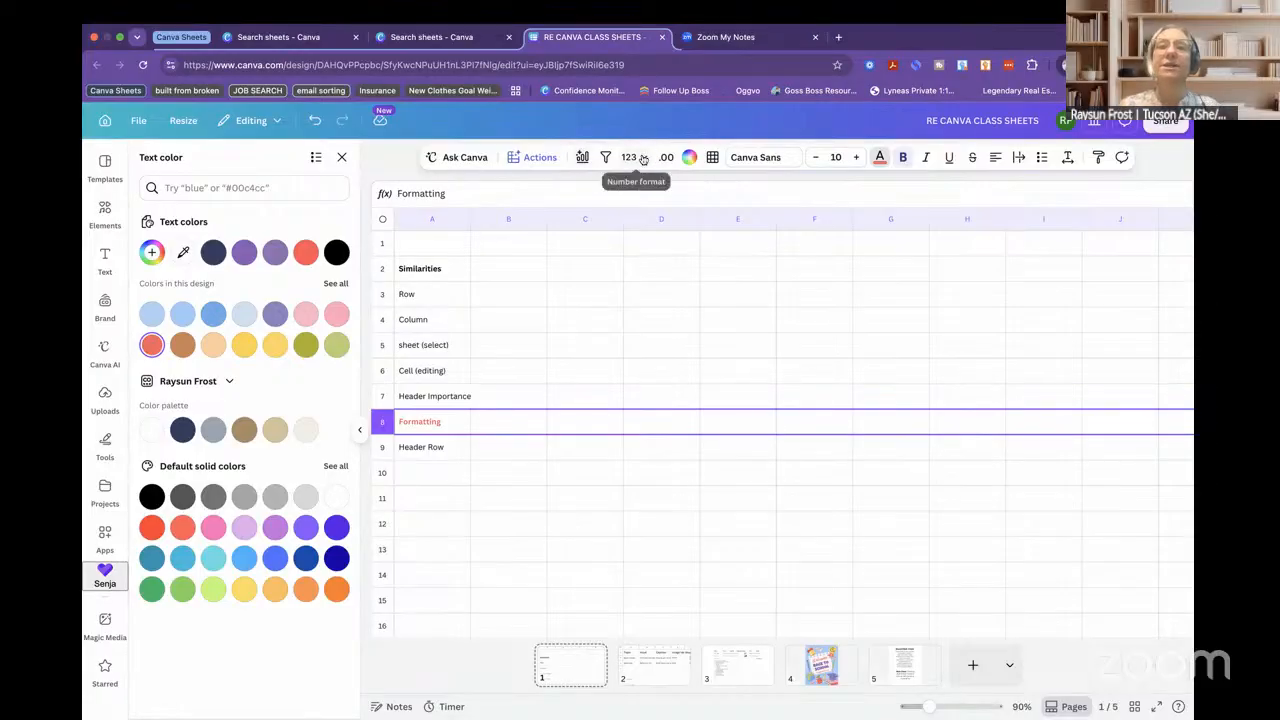
{"action": "left_click", "coordinate": [643, 159]}
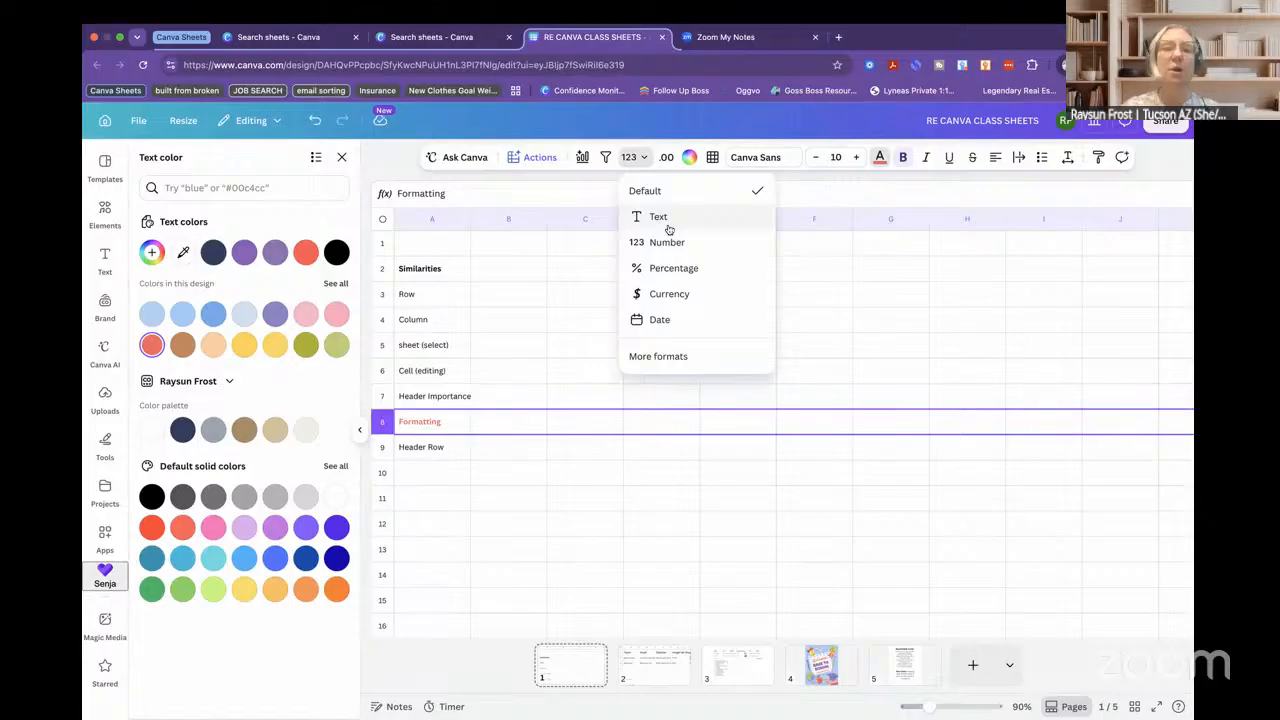
{"action": "left_click", "coordinate": [658, 357]}
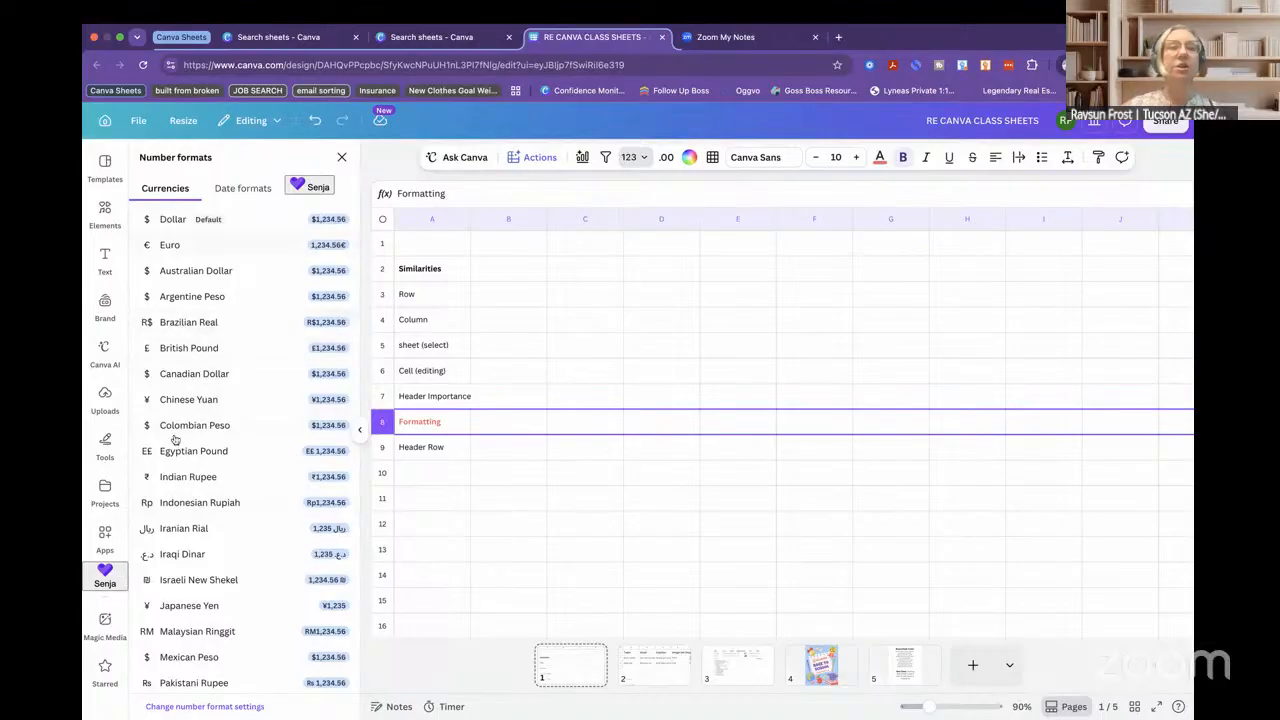
{"action": "left_click", "coordinate": [240, 194]}
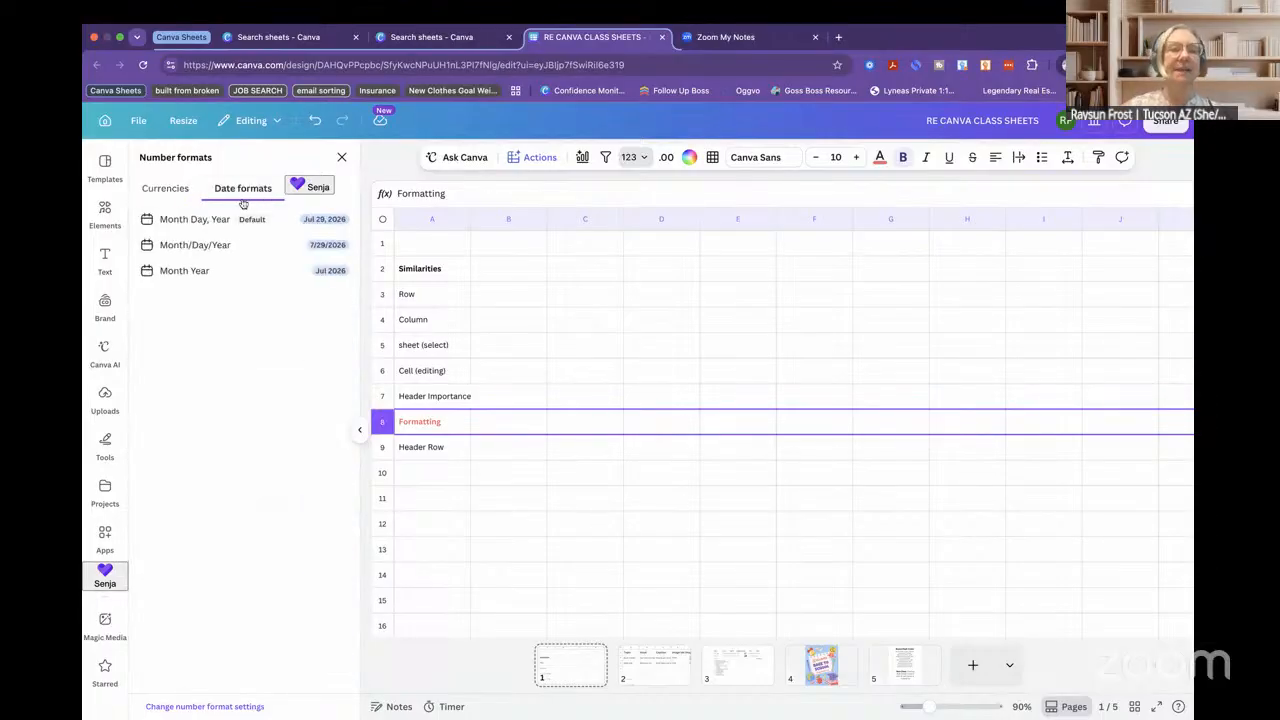
{"action": "left_click", "coordinate": [342, 158]}
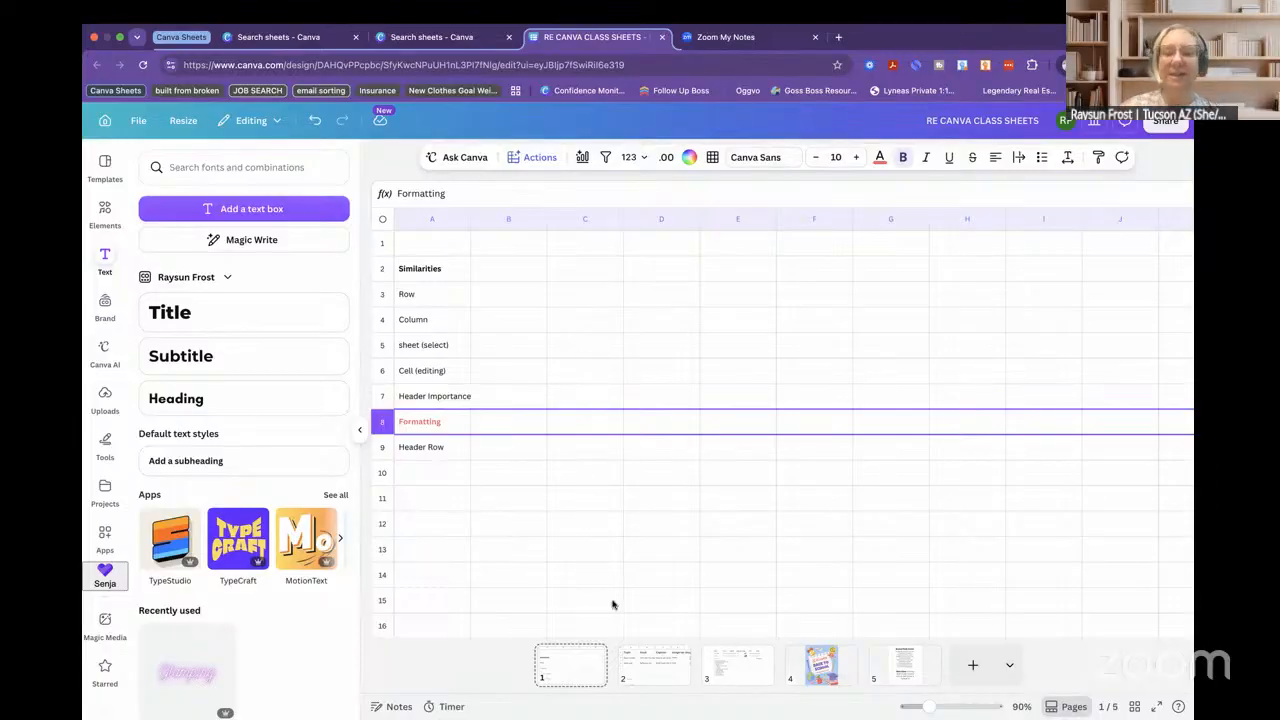
- Open the second page and select its header row and the Asset and Status header cells
{"action": "left_click", "coordinate": [645, 666]}
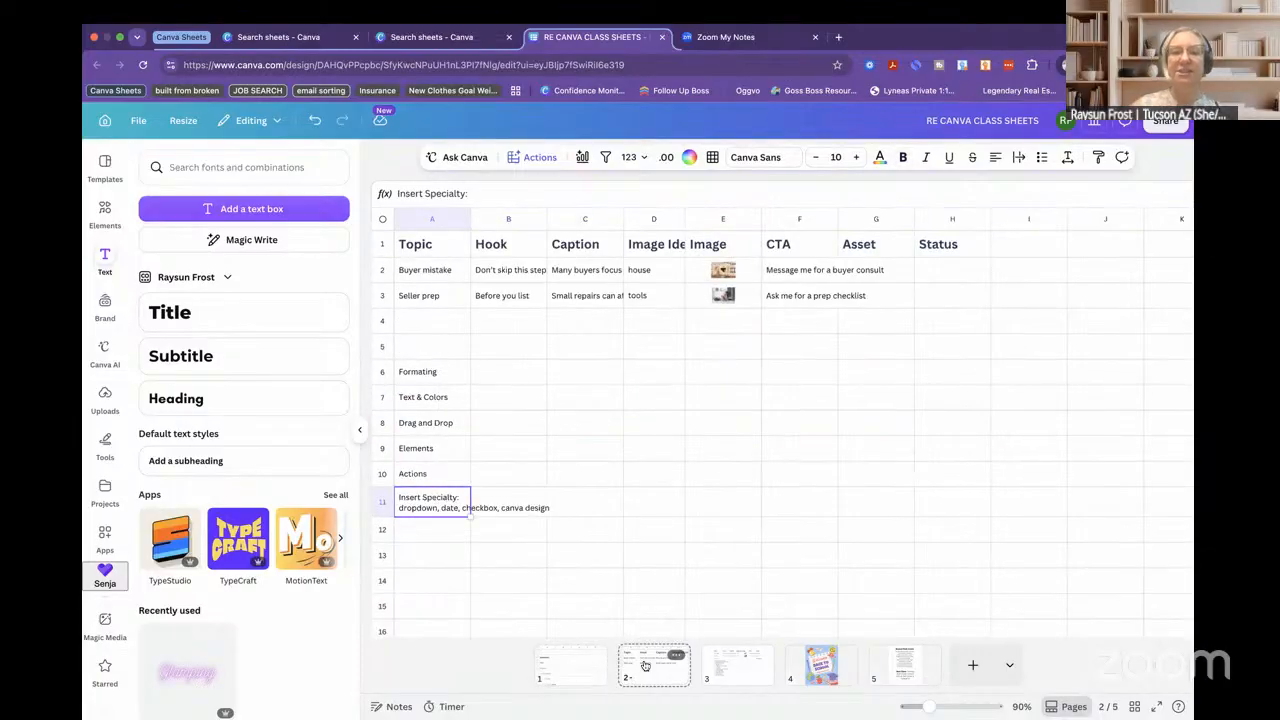
{"action": "left_click", "coordinate": [384, 247]}
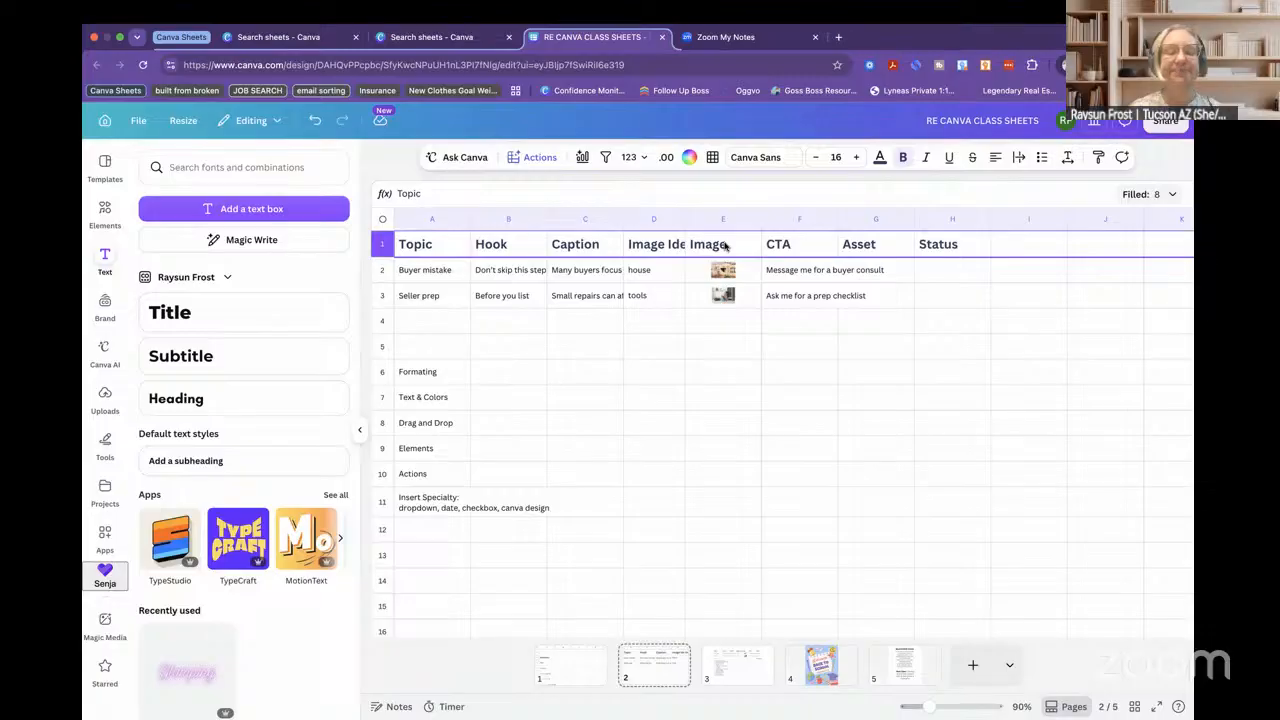
{"action": "left_click", "coordinate": [881, 247]}
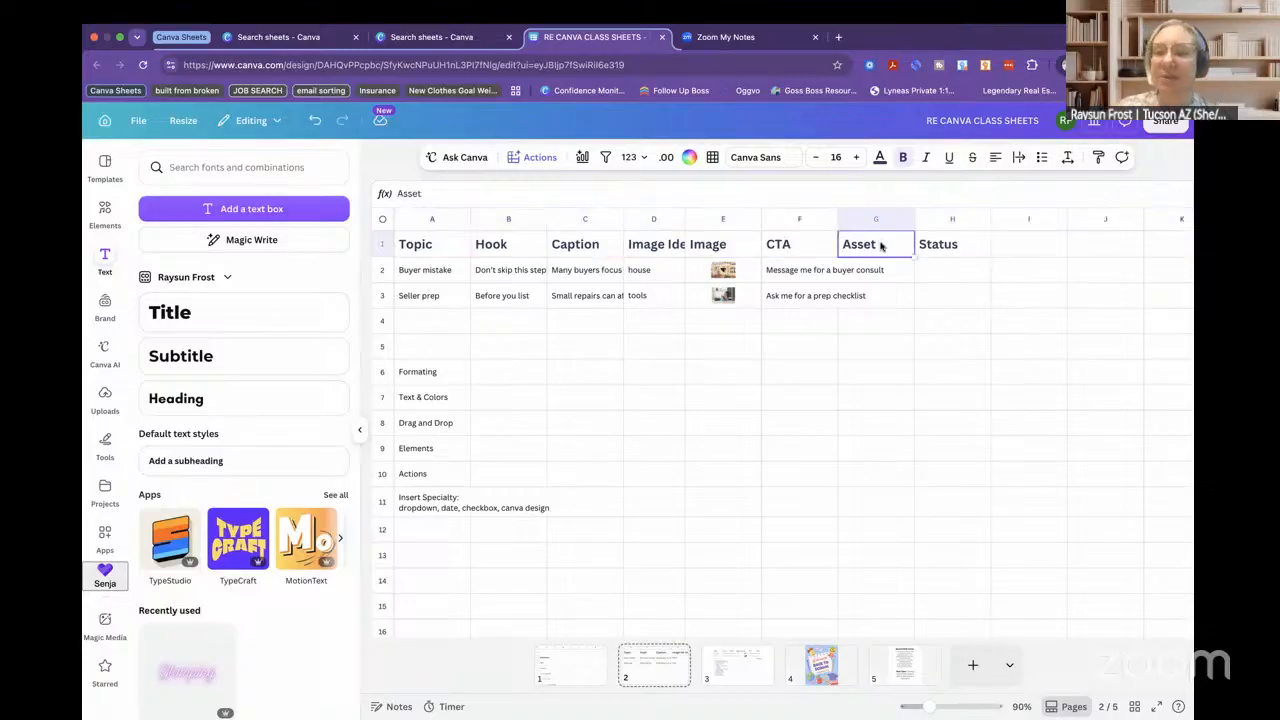
{"action": "left_click", "coordinate": [953, 251]}
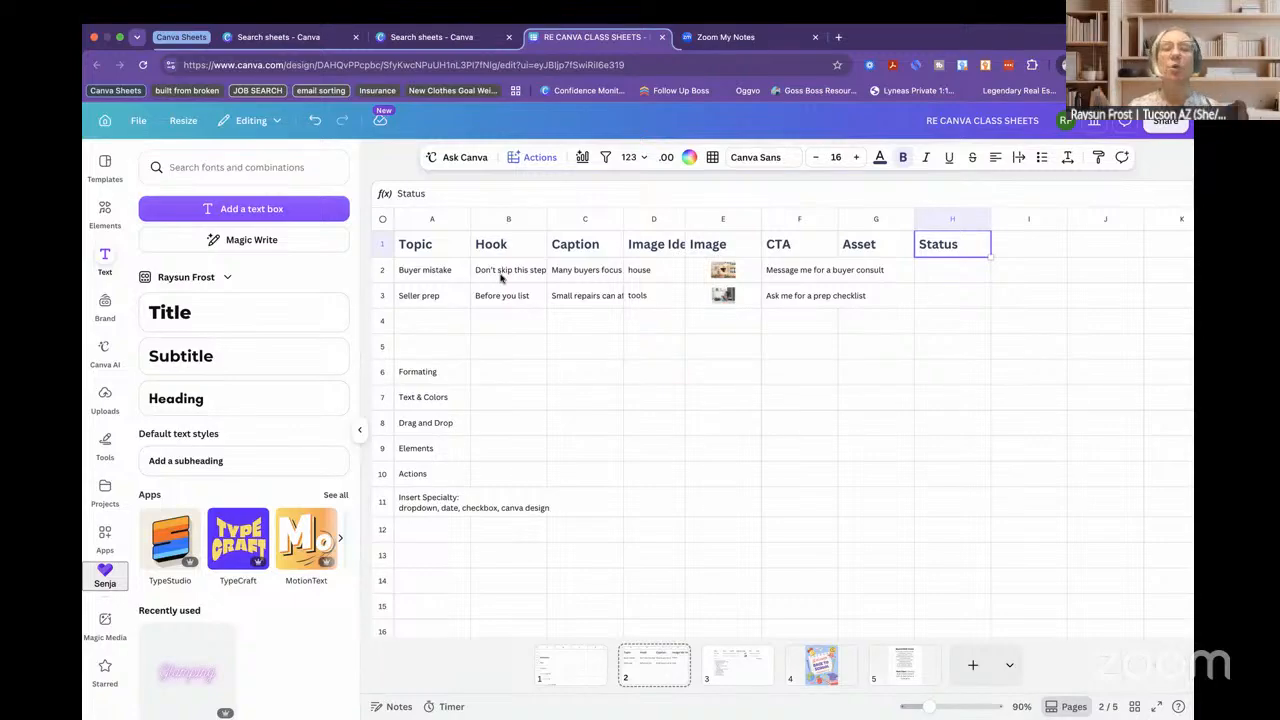
{"action": "left_click", "coordinate": [383, 244]}
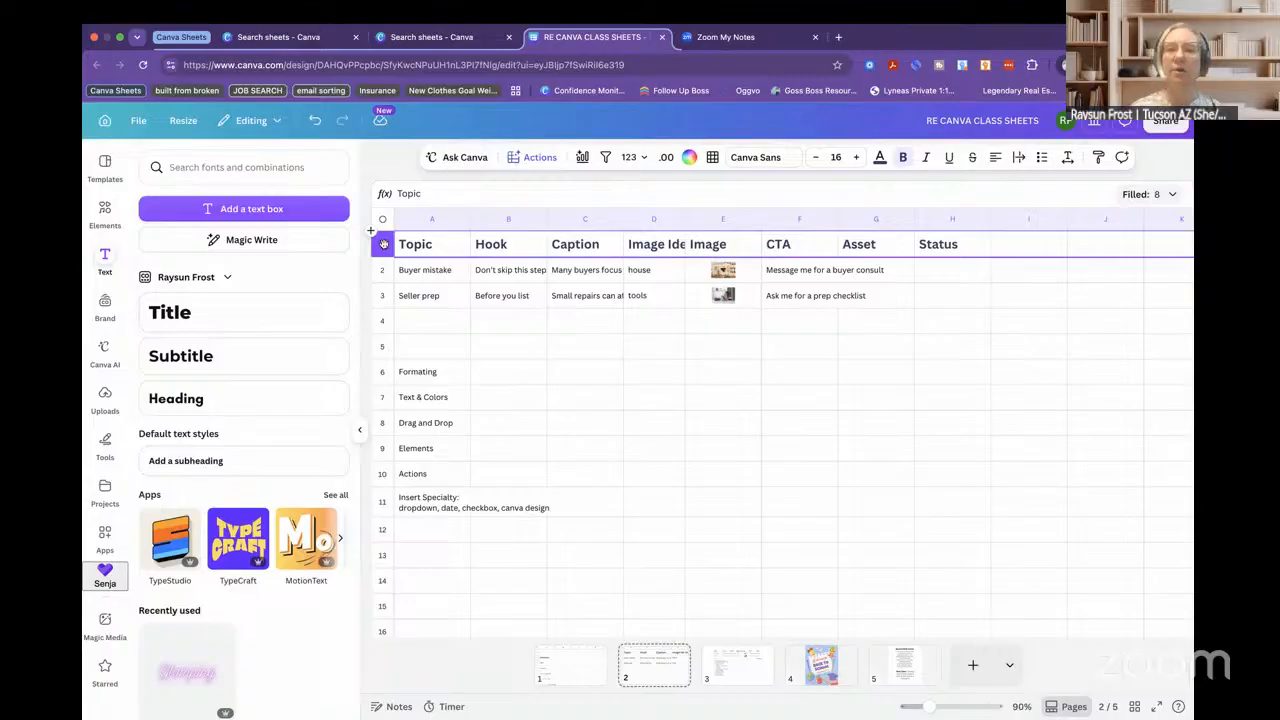
{"action": "left_click", "coordinate": [508, 355]}
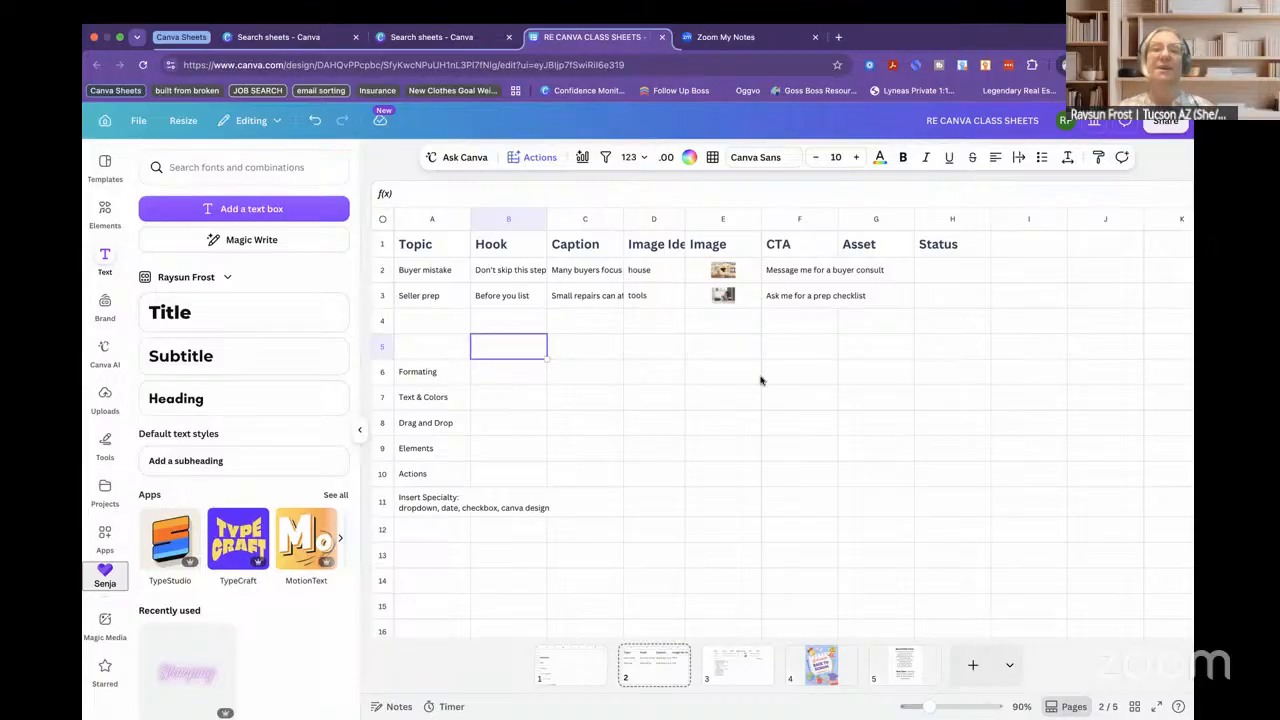
- Enter "draft" as the status of the Buyer mistake row in cell H2
{"action": "left_click", "coordinate": [946, 272]}
{"action": "type", "text": "draft"}
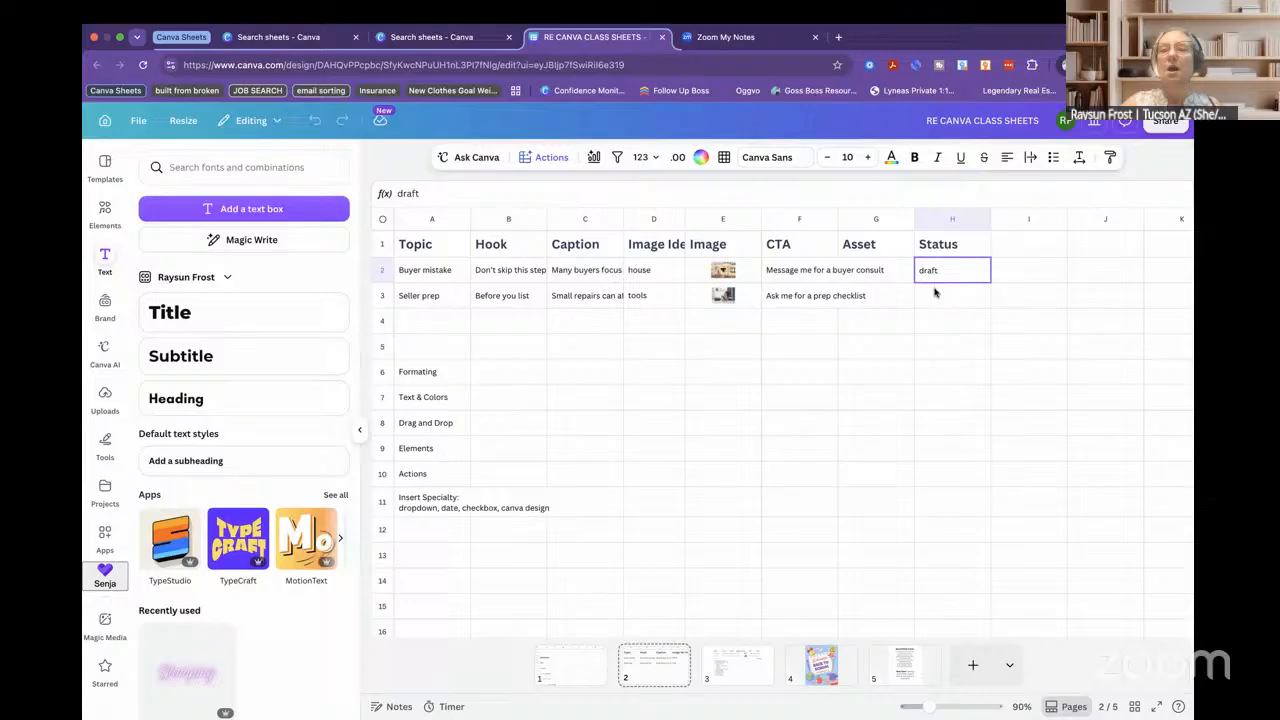
{"action": "left_click", "coordinate": [937, 292]}
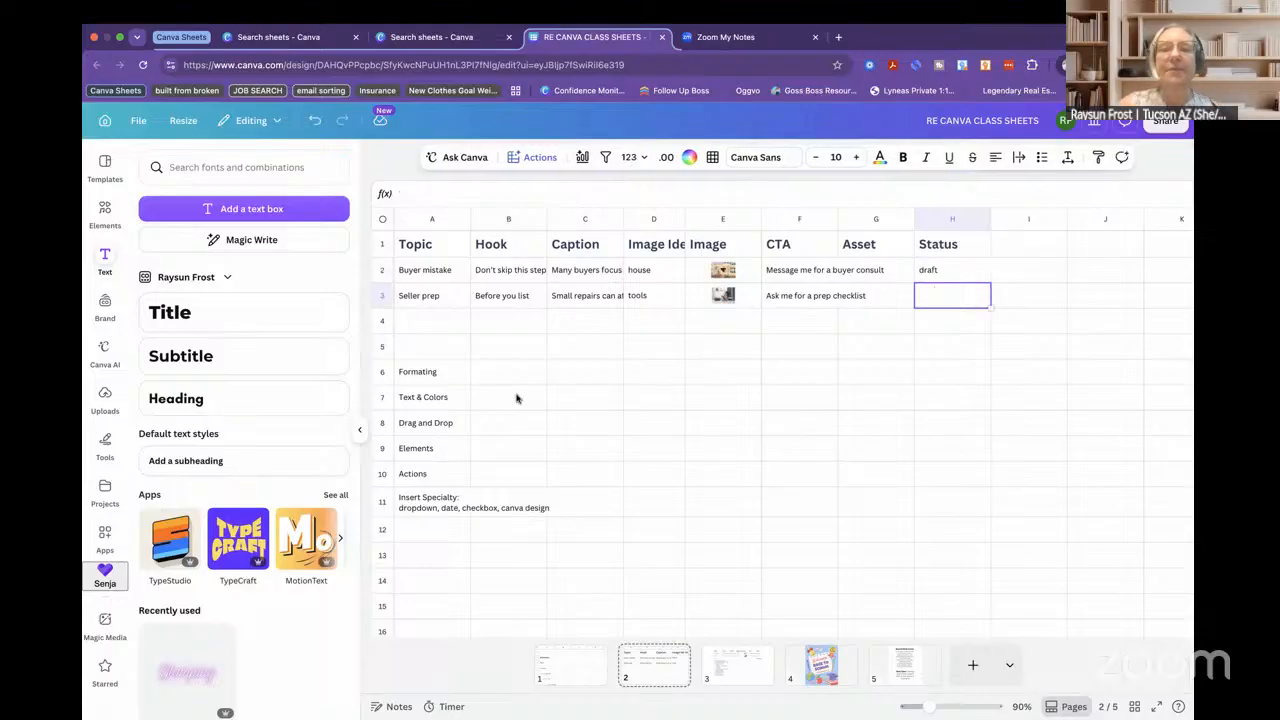
- Try bold on all of column A, and return it to regular text with only the Topic header bold
{"action": "left_click", "coordinate": [443, 374]}
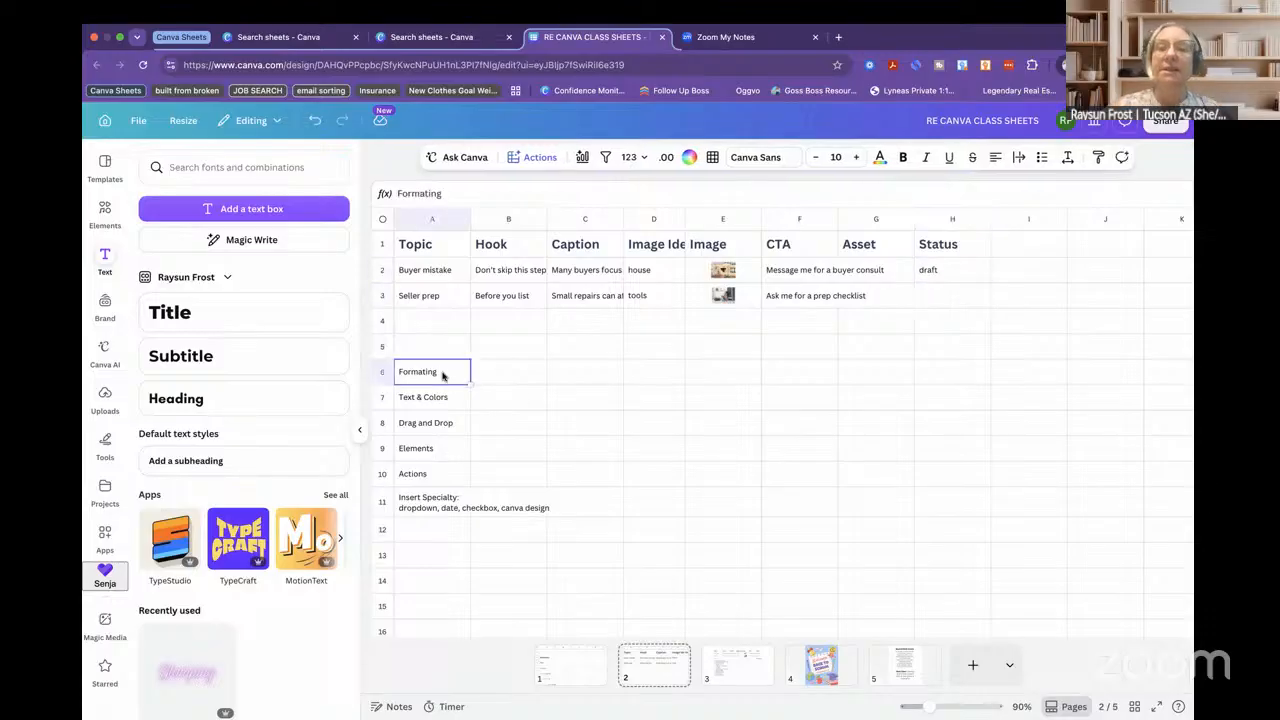
{"action": "left_click", "coordinate": [384, 270]}
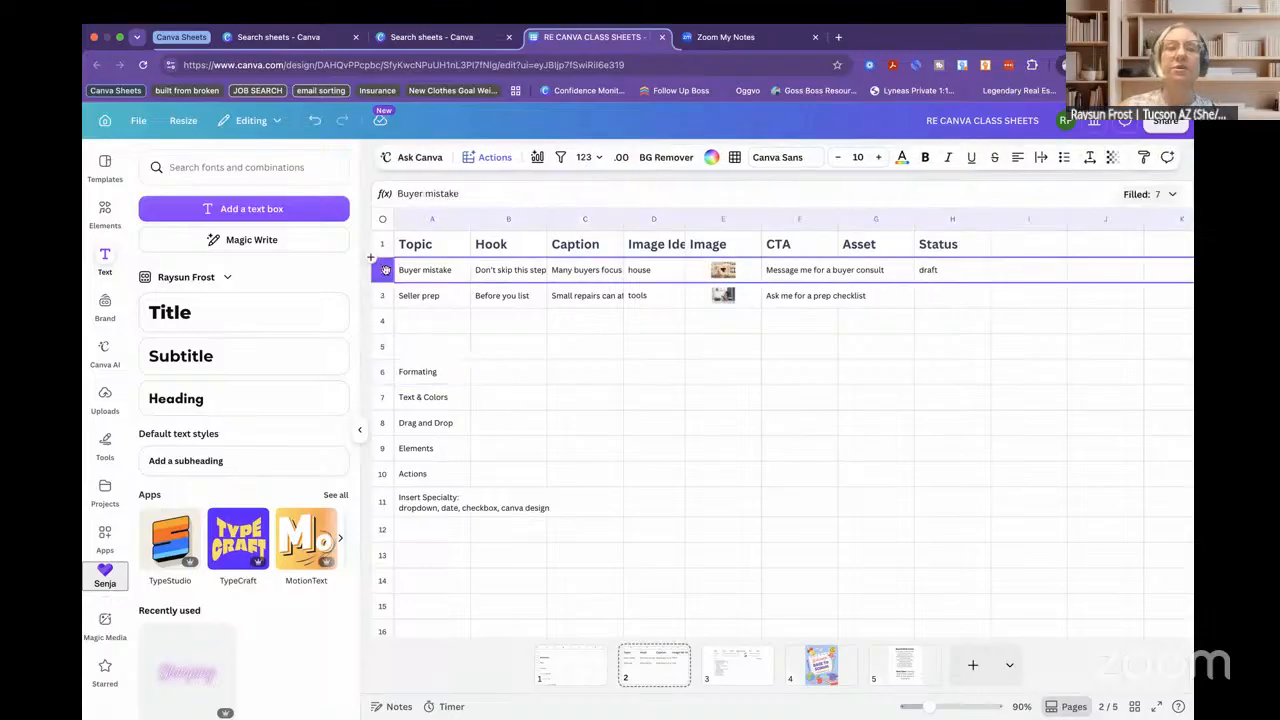
{"action": "left_click", "coordinate": [435, 218]}
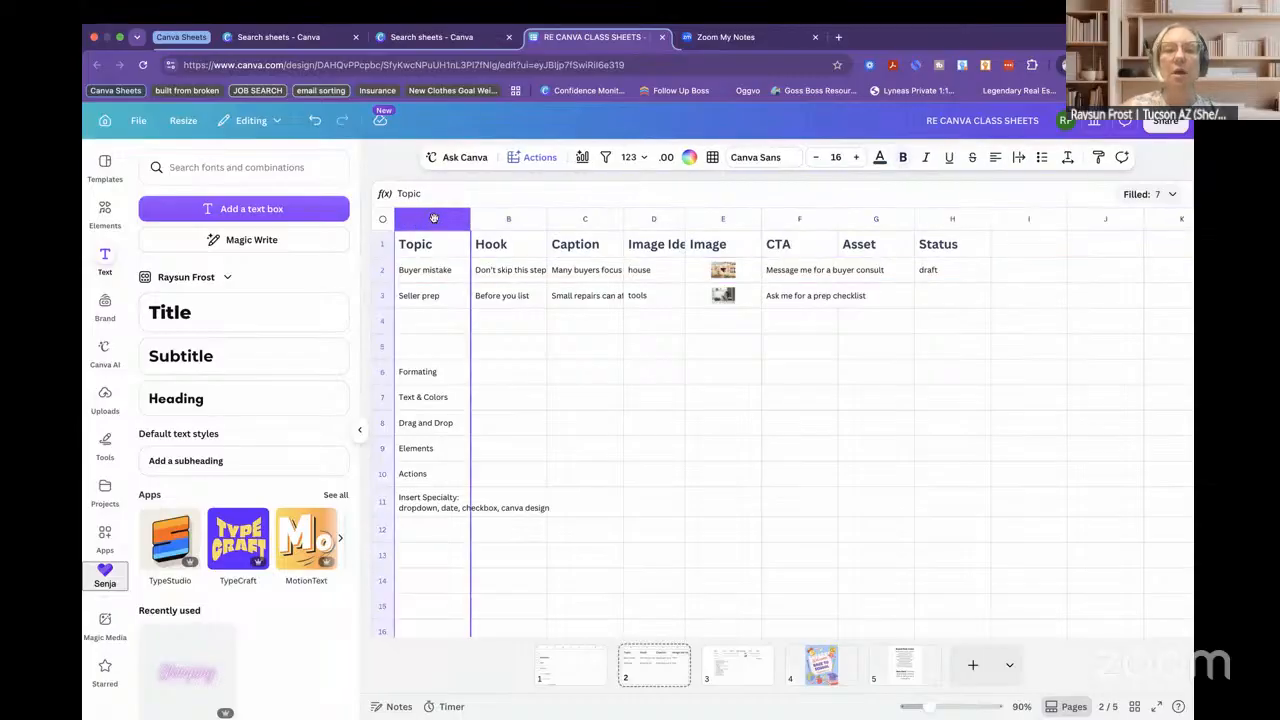
{"action": "left_click", "coordinate": [902, 157]}
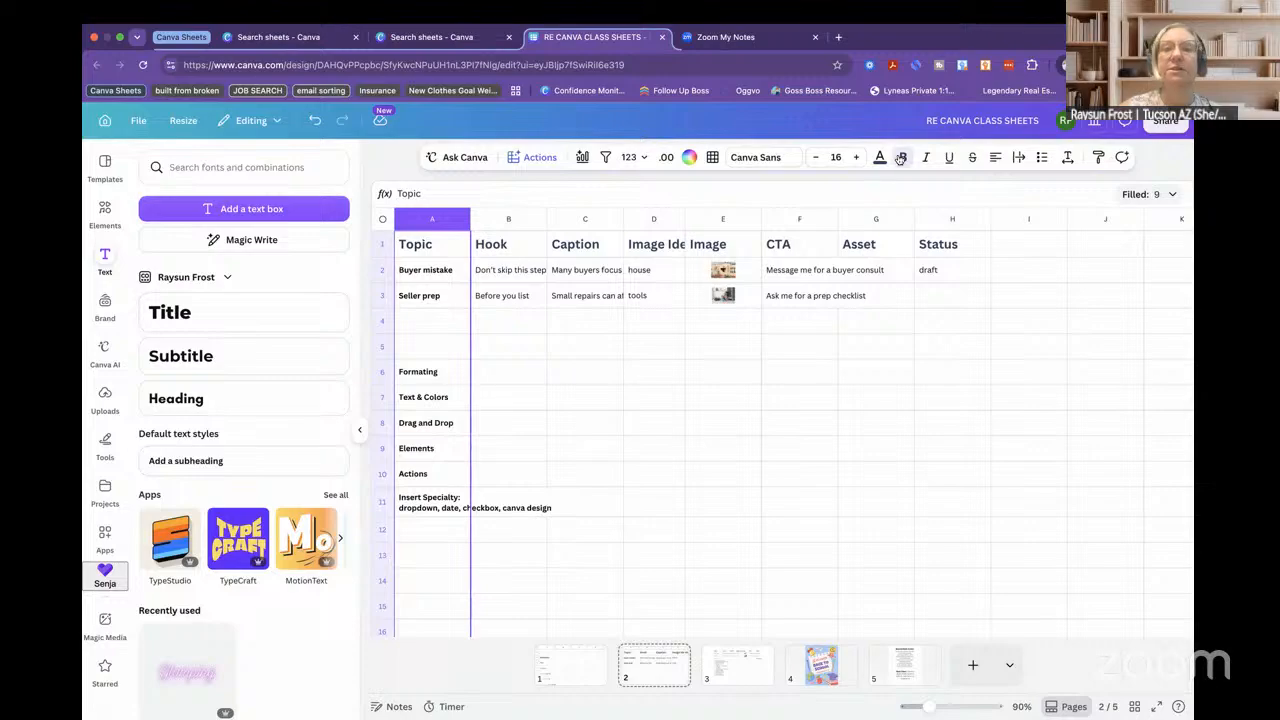
{"action": "left_click", "coordinate": [902, 158]}
{"action": "left_click", "coordinate": [902, 158]}
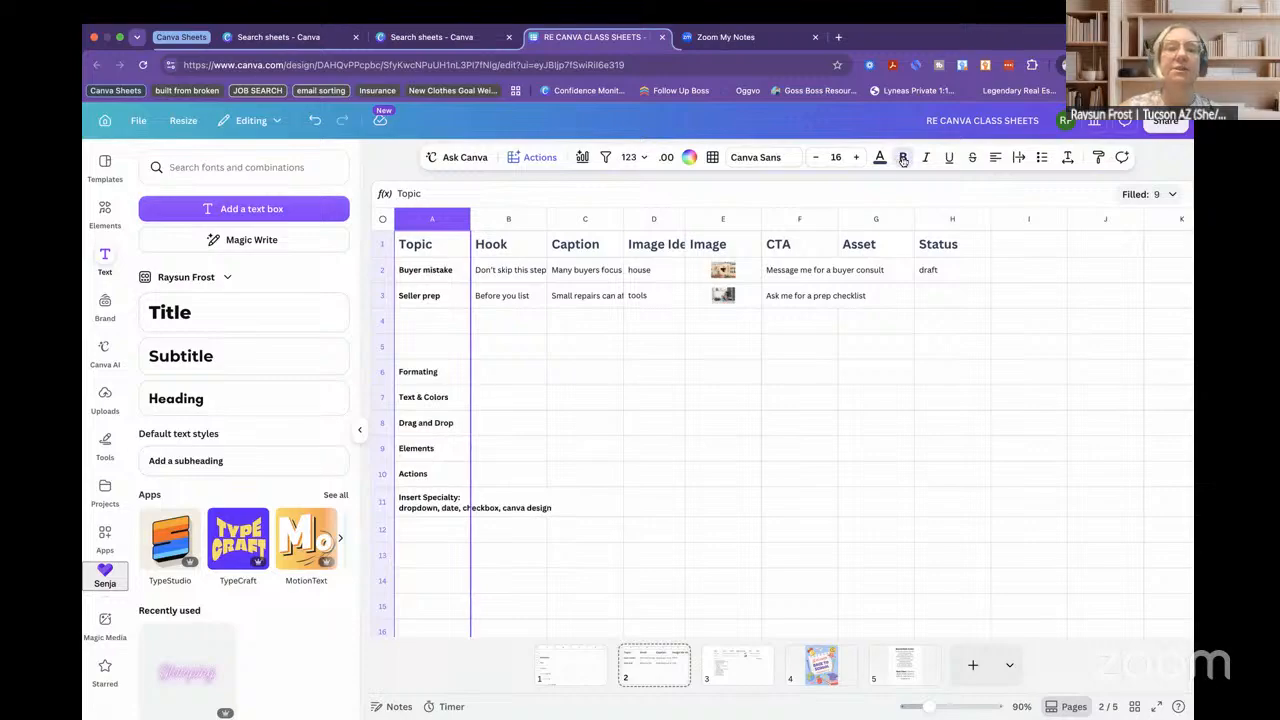
{"action": "left_click", "coordinate": [902, 158]}
{"action": "left_click", "coordinate": [418, 246]}
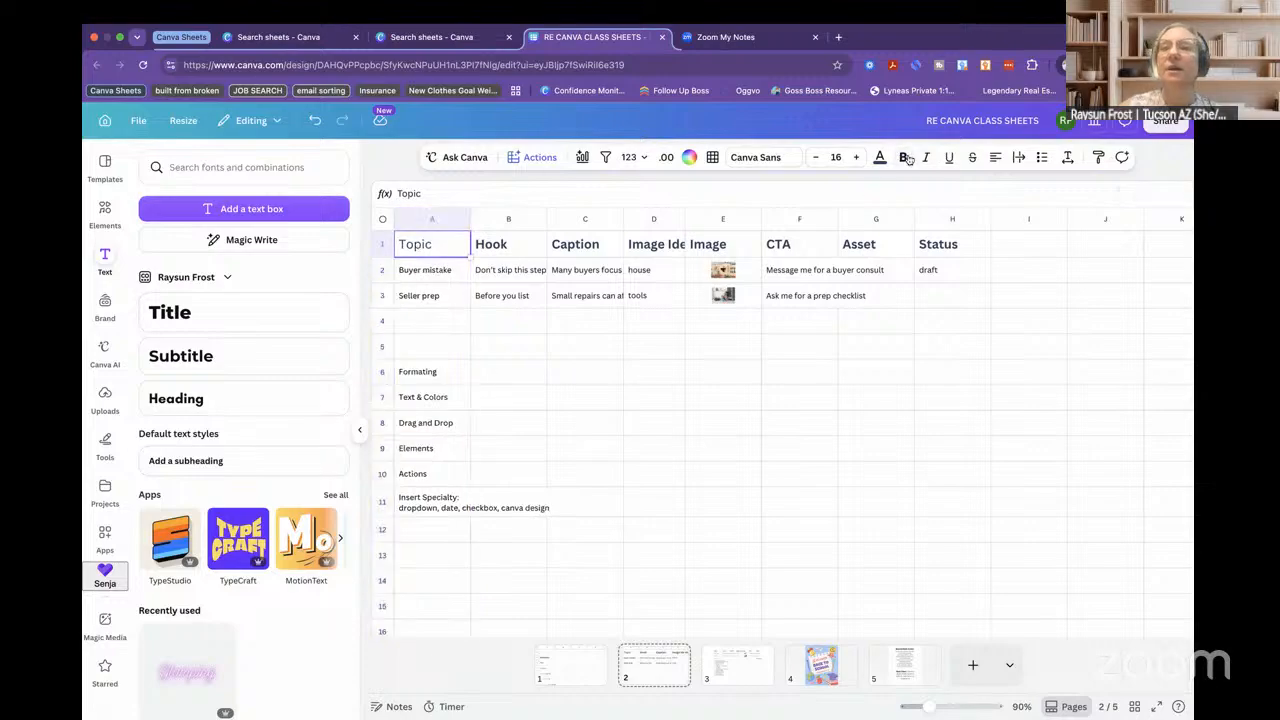
- Place the solid black hammer-and-wrench graphic from the "repairs" element search in cell E4
{"action": "left_click", "coordinate": [386, 293]}
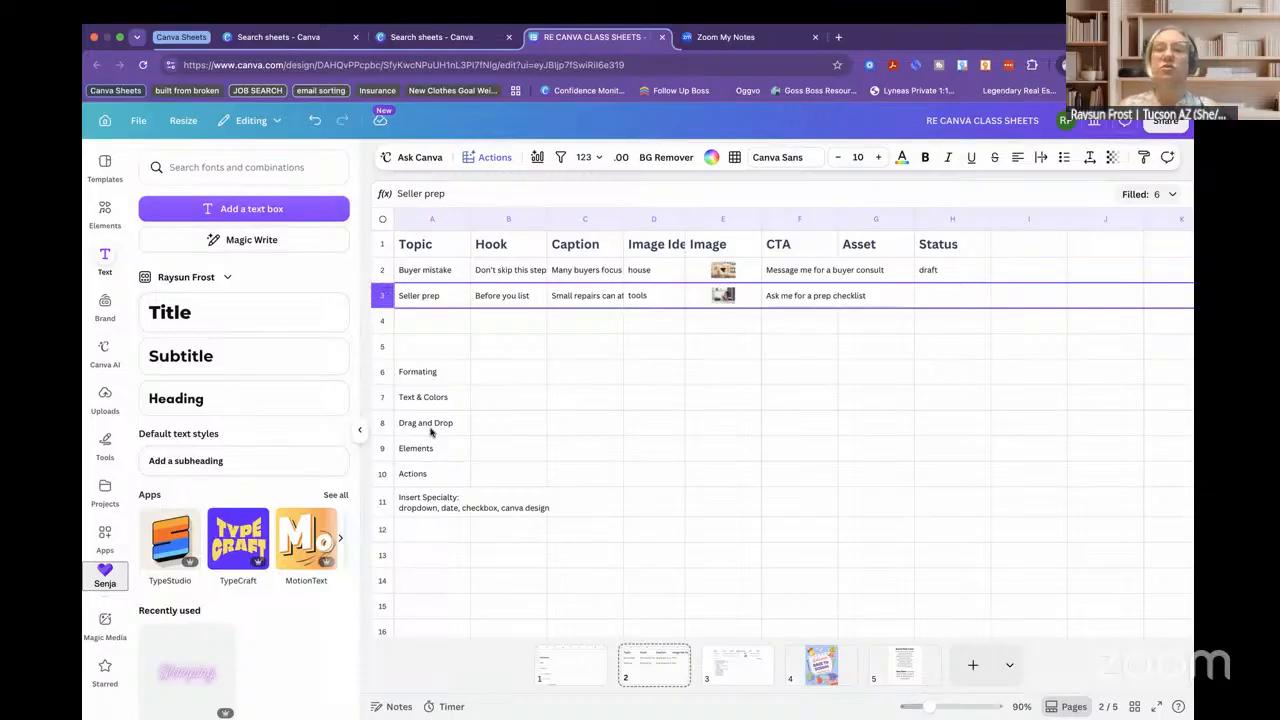
{"action": "left_click", "coordinate": [106, 212]}
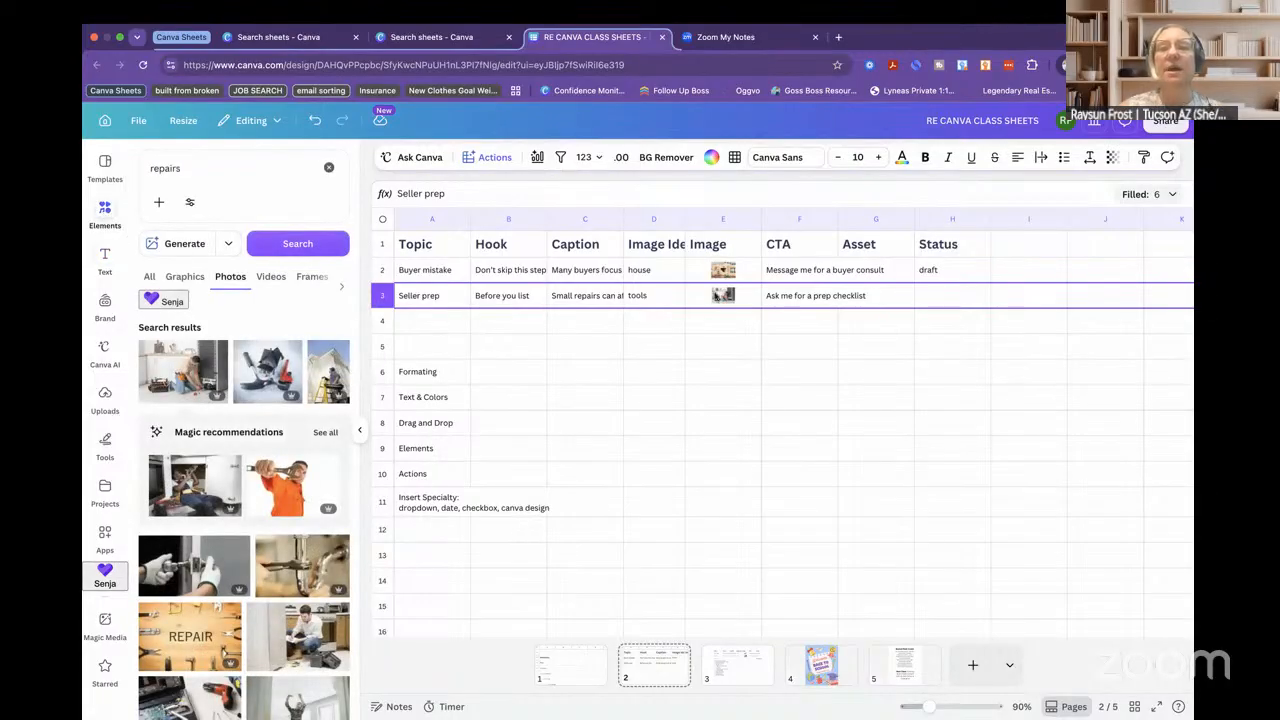
{"action": "left_click", "coordinate": [716, 323]}
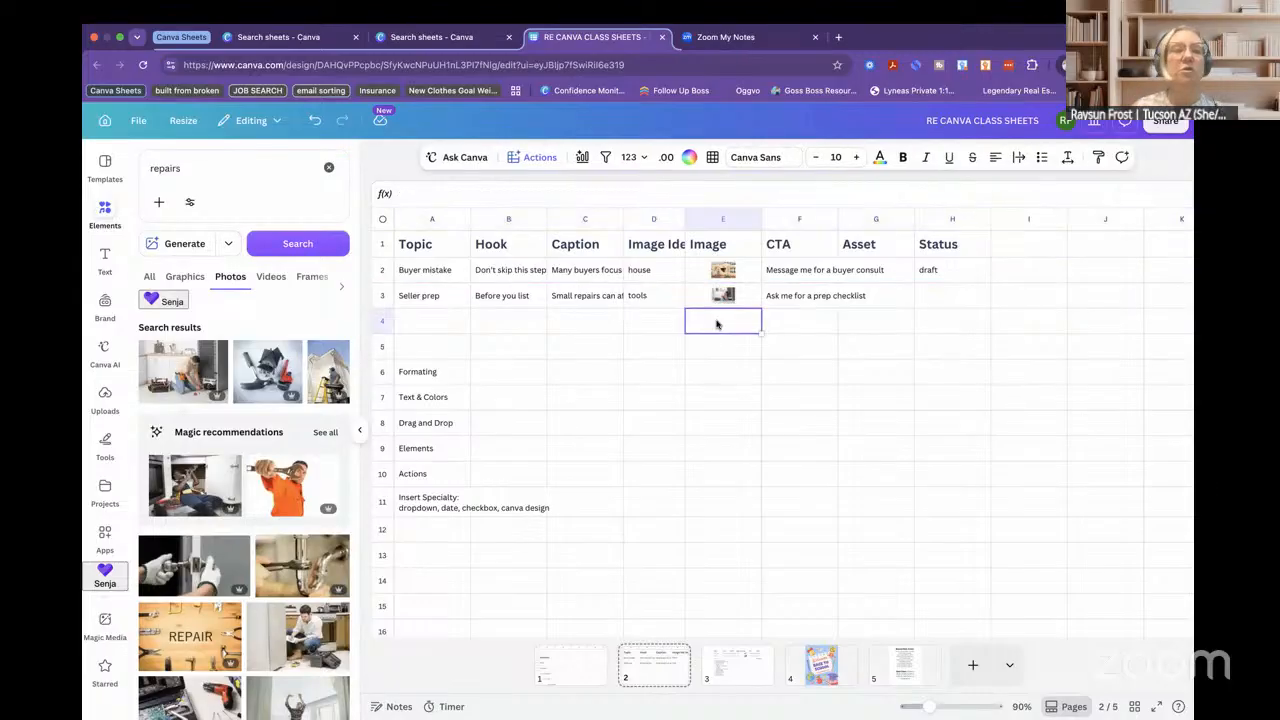
{"action": "left_click", "coordinate": [184, 277]}
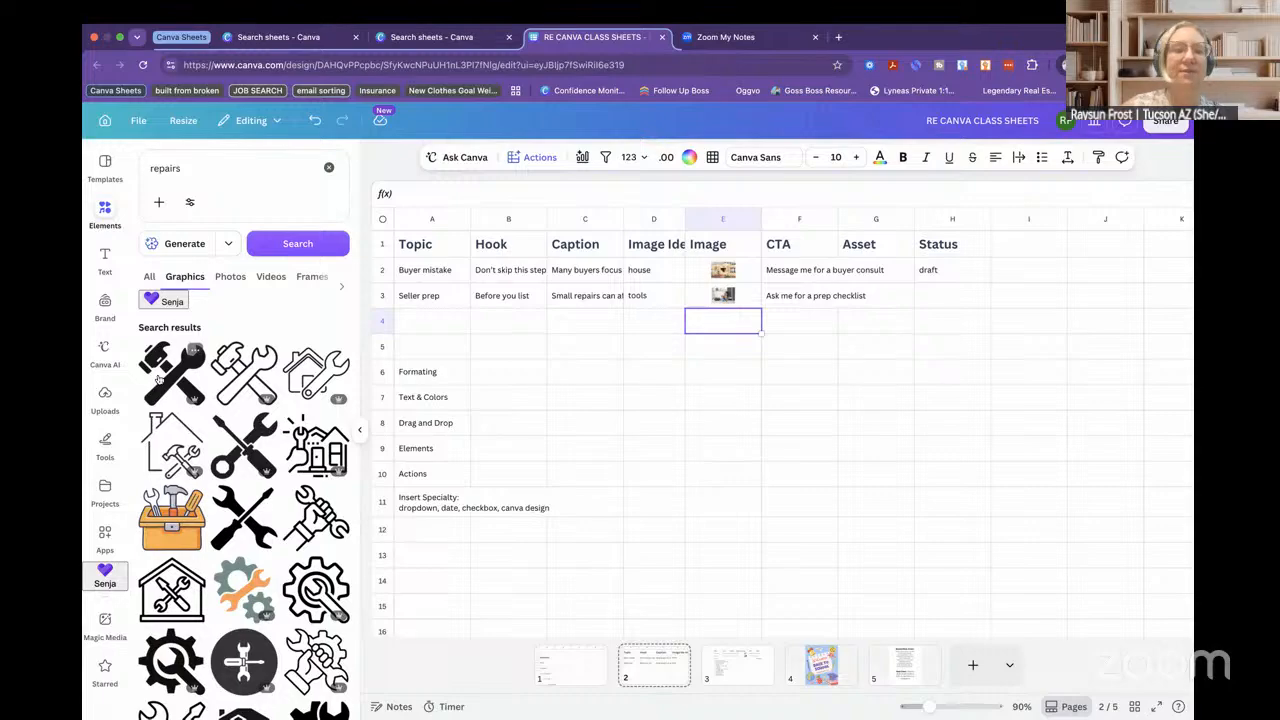
{"action": "left_click_drag", "start_coordinate": [158, 380], "coordinate": [707, 320]}
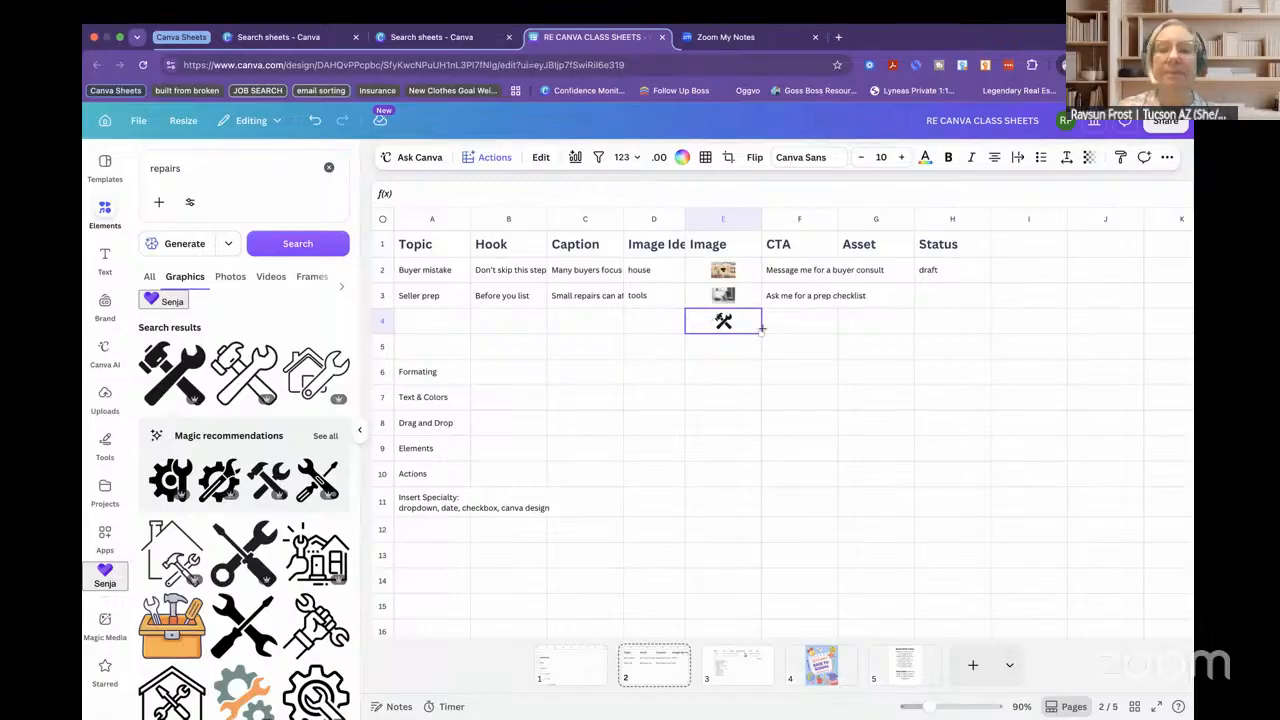
{"action": "mouse_move", "coordinate": [761, 333]}
{"action": "left_mouse_down"}
{"action": "mouse_move", "coordinate": [768, 352]}
{"action": "mouse_move", "coordinate": [759, 331]}
{"action": "left_mouse_up"}
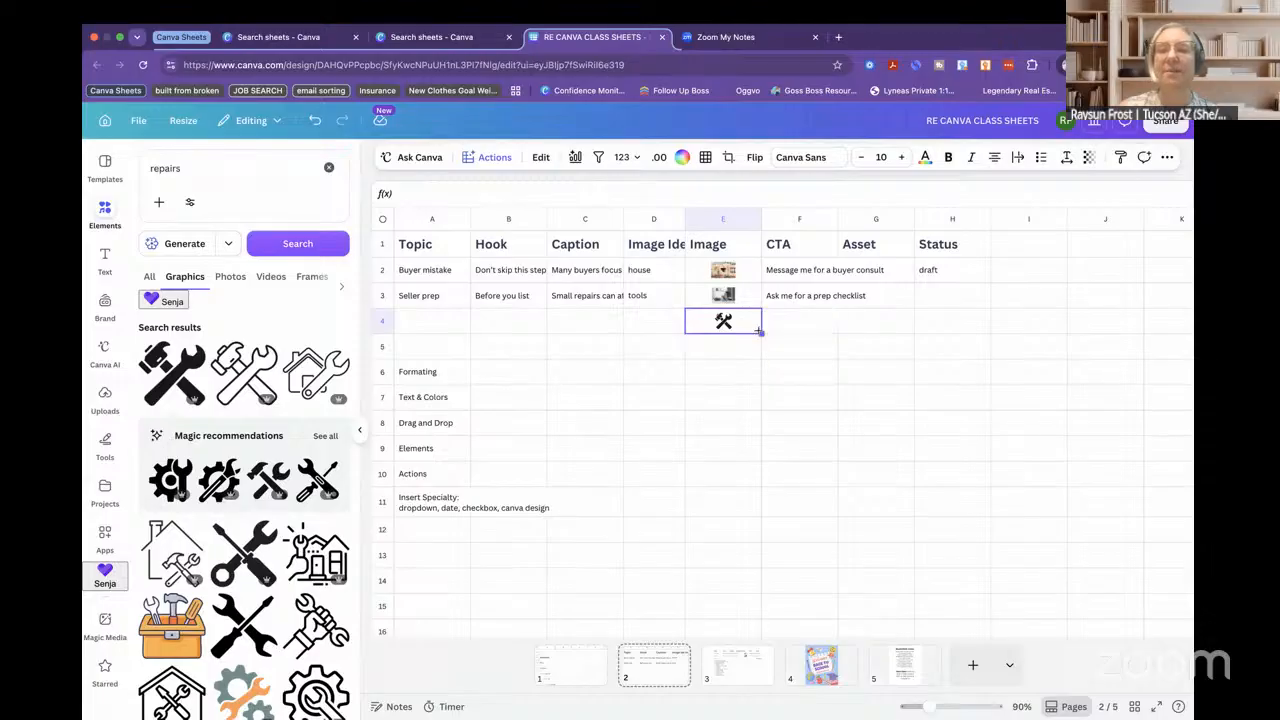
- Enlarge the hammer-and-wrench graphic in cell E4 and fine-tune its size
{"action": "left_click", "coordinate": [723, 320]}
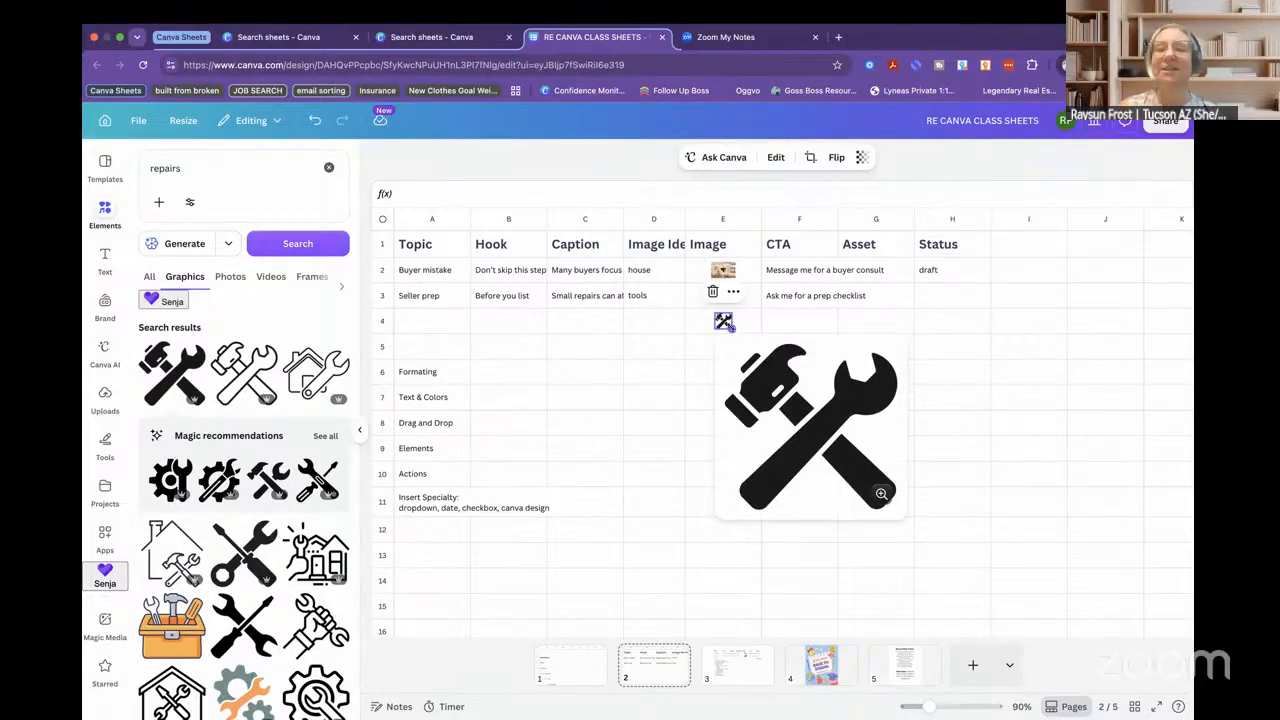
{"action": "left_click_drag", "start_coordinate": [729, 325], "coordinate": [748, 343]}
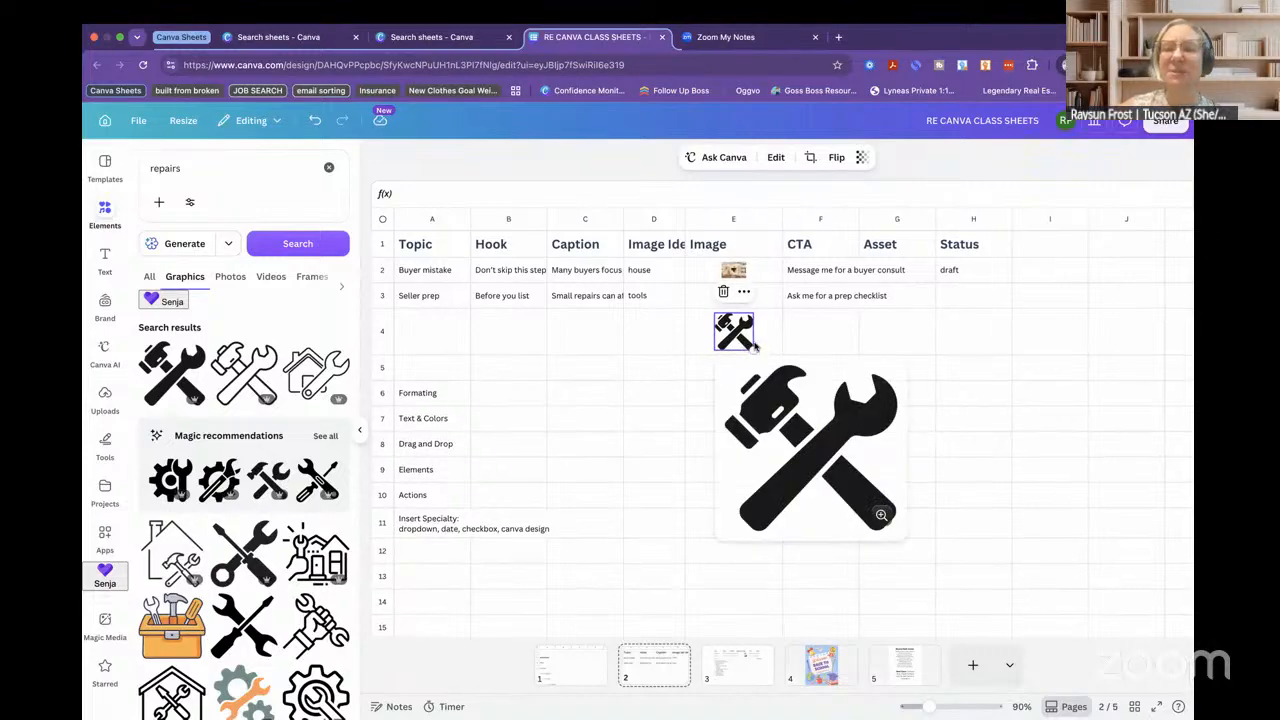
{"action": "left_click", "coordinate": [776, 342]}
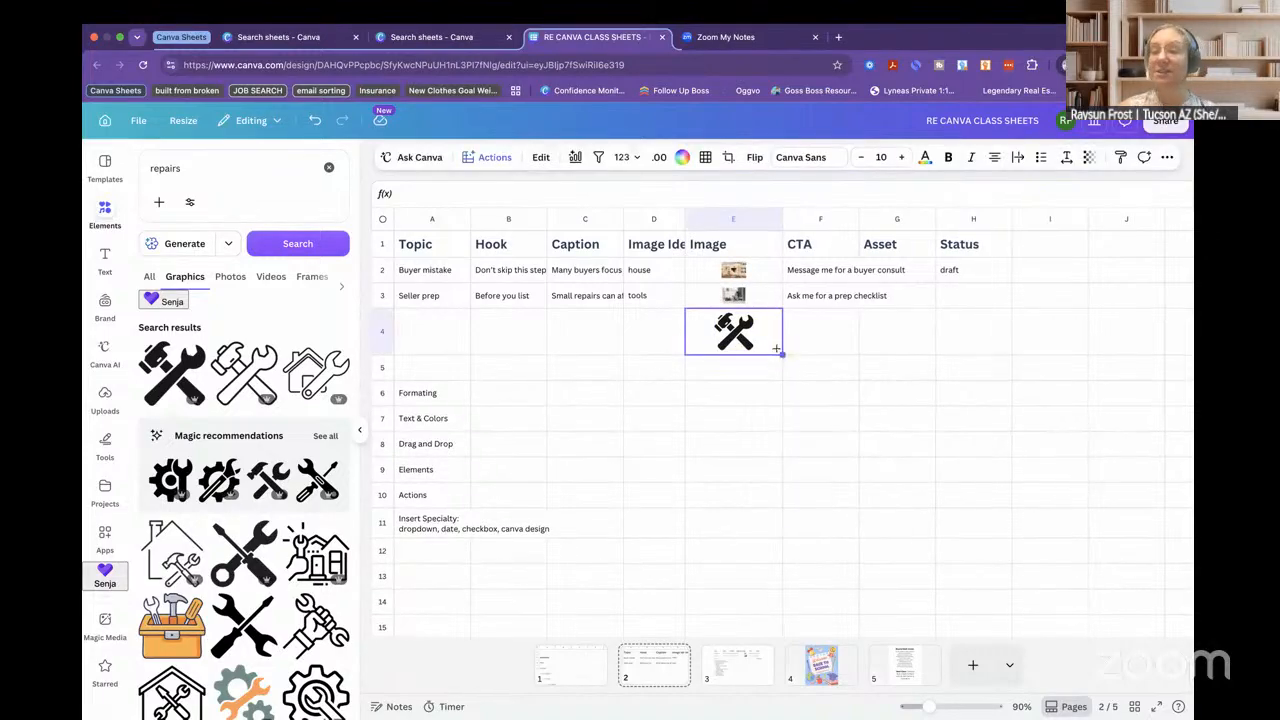
{"action": "left_click", "coordinate": [735, 328]}
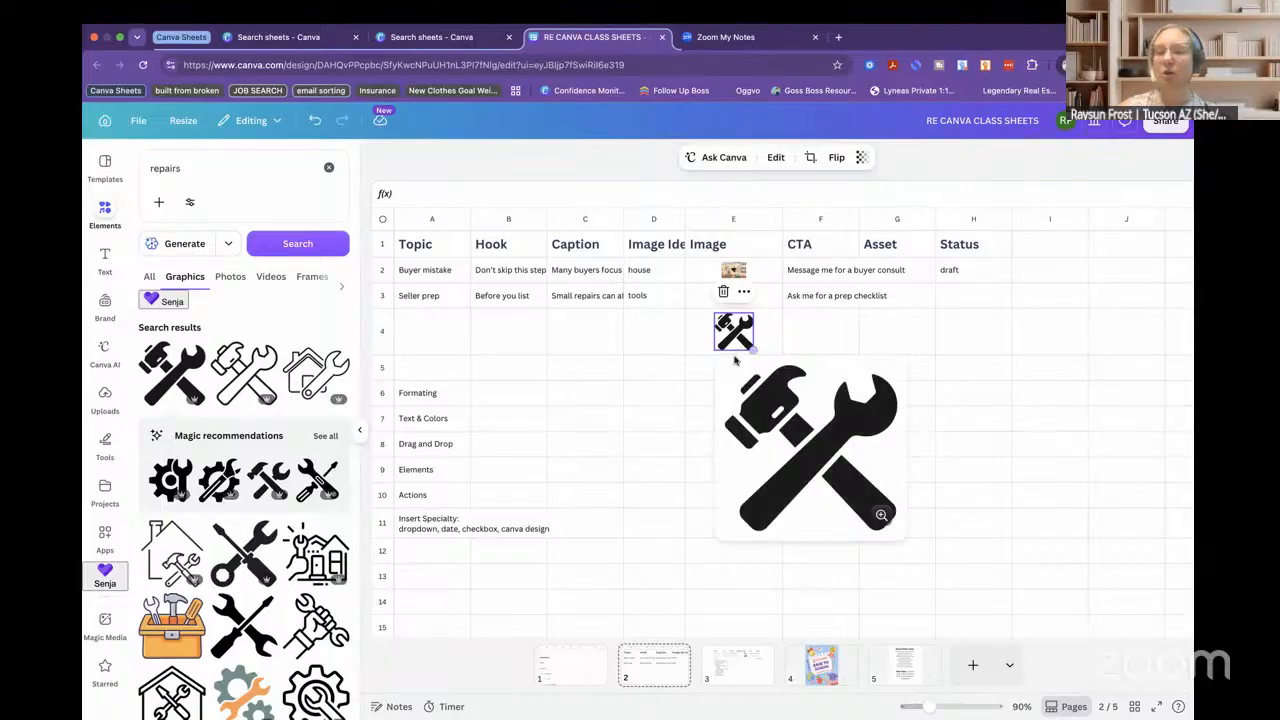
{"action": "left_click_drag", "start_coordinate": [752, 349], "coordinate": [770, 378]}
- Fill the hammer-and-wrench graphic down into cells E5 and E6, and delete both copies
{"action": "left_click", "coordinate": [764, 332]}
{"action": "left_click", "coordinate": [739, 358]}
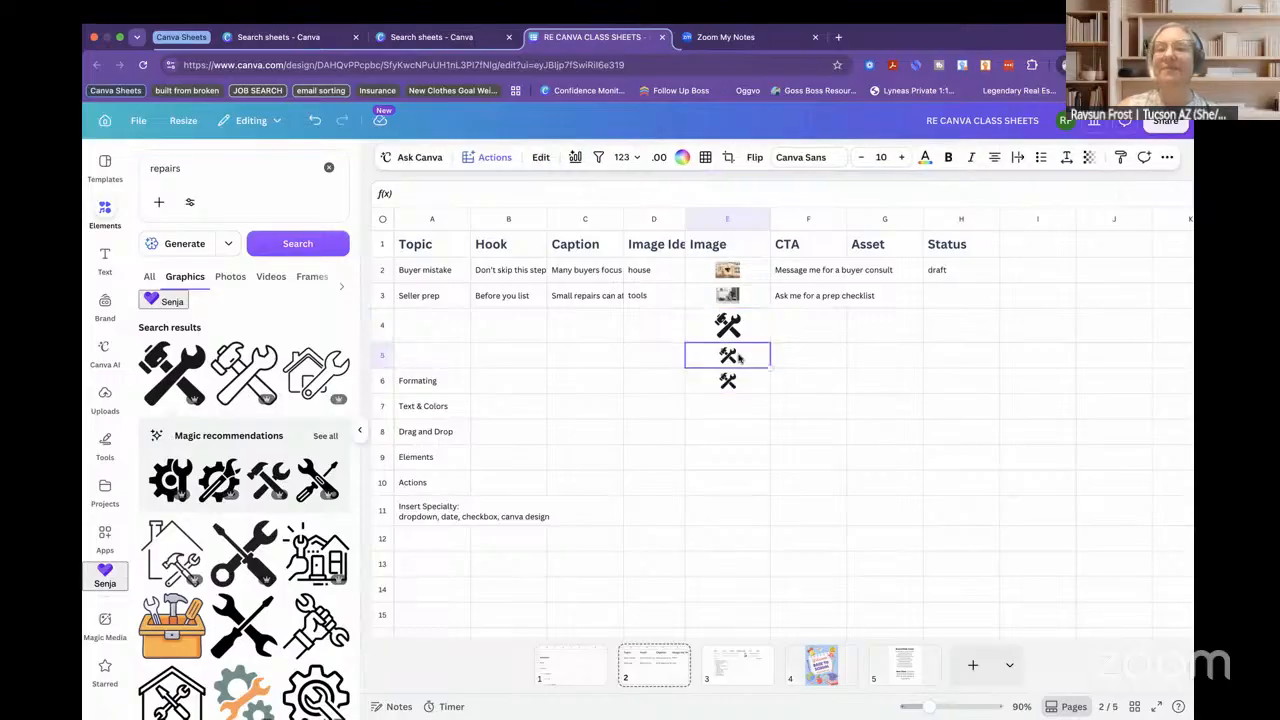
{"action": "key", "text": "Delete"}
{"action": "left_click", "coordinate": [741, 381]}
{"action": "key", "text": "Delete"}
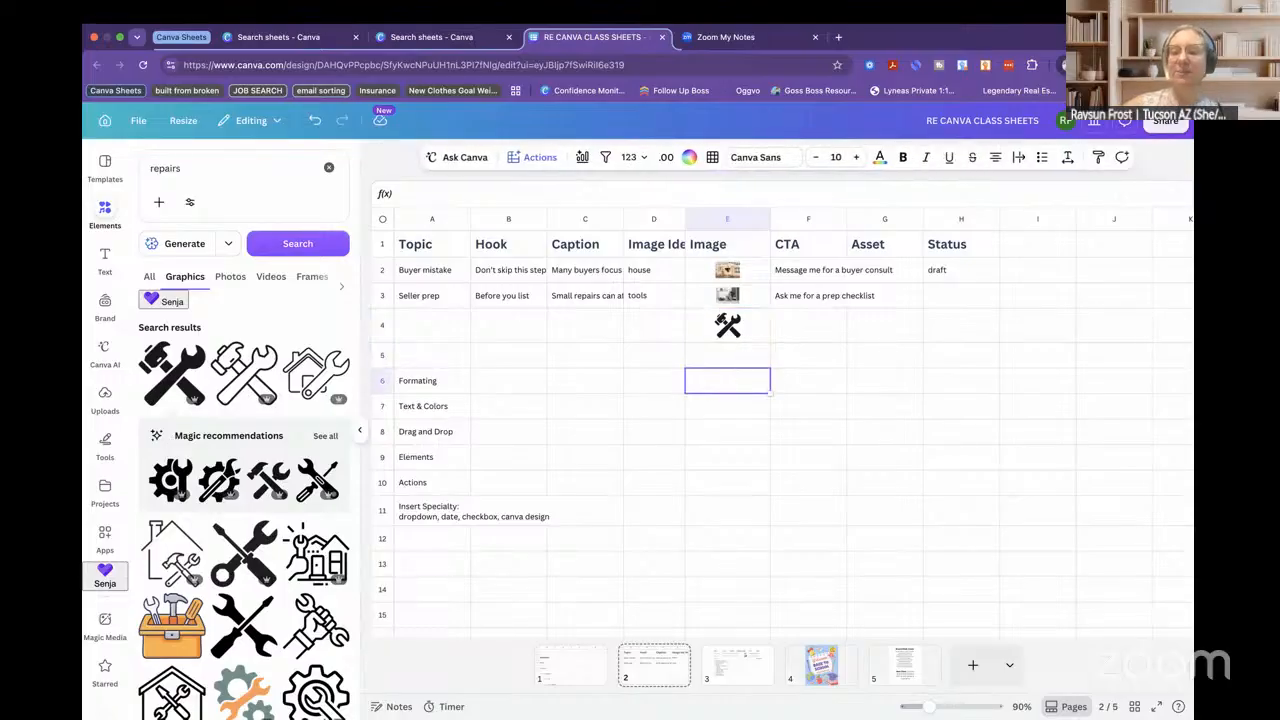
{"action": "left_click", "coordinate": [737, 356]}
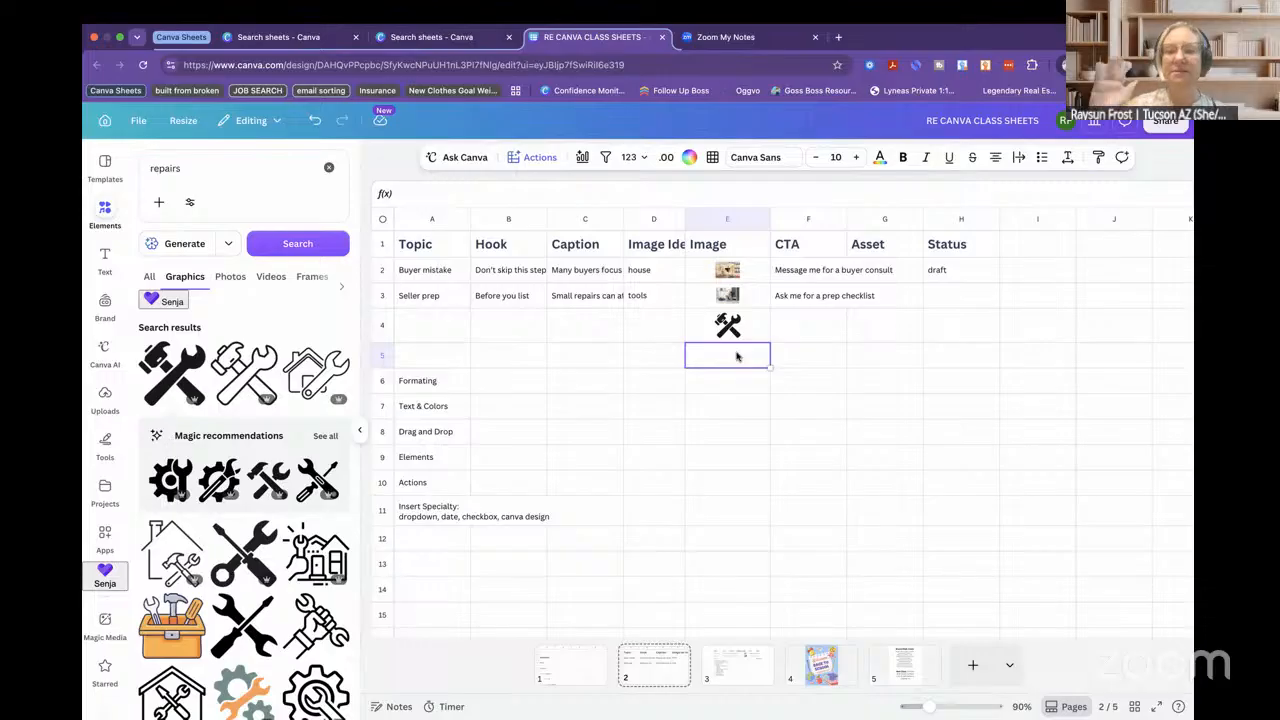
- Review the sheet actions offered for cell A10, from generating tables and filling empty cells to the insert options
{"action": "left_click", "coordinate": [434, 487]}
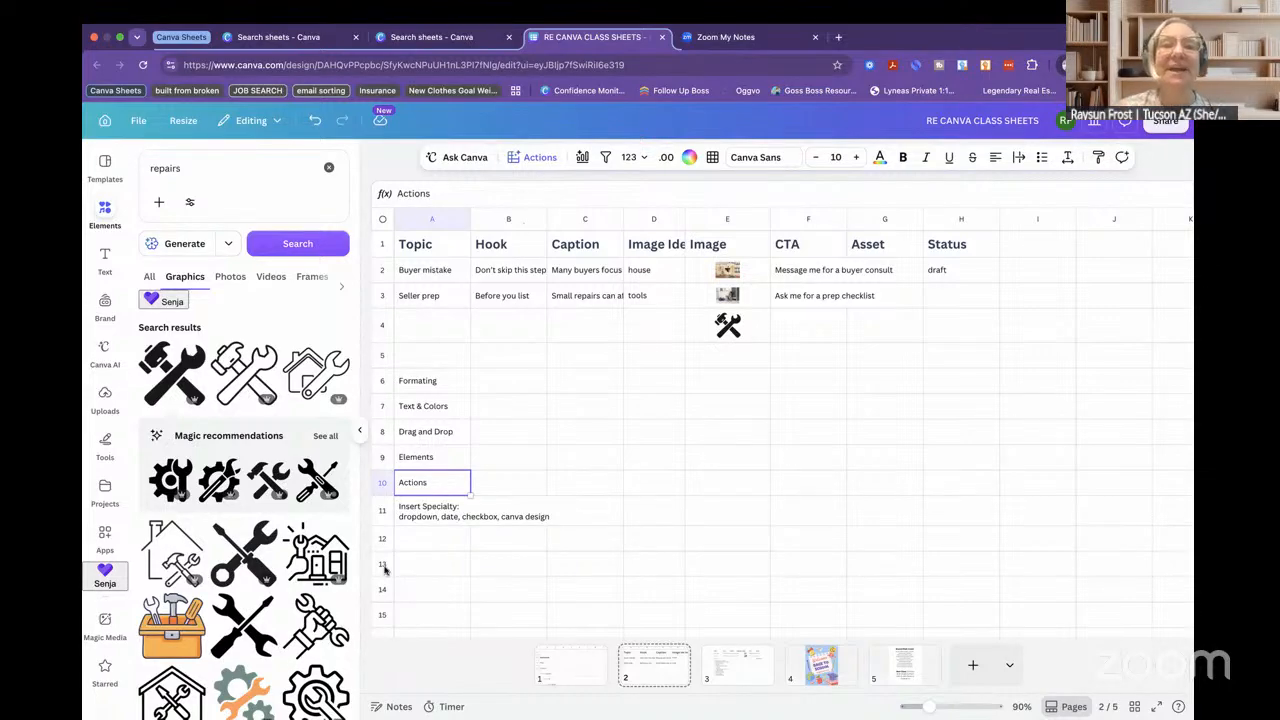
{"action": "left_click", "coordinate": [531, 159]}
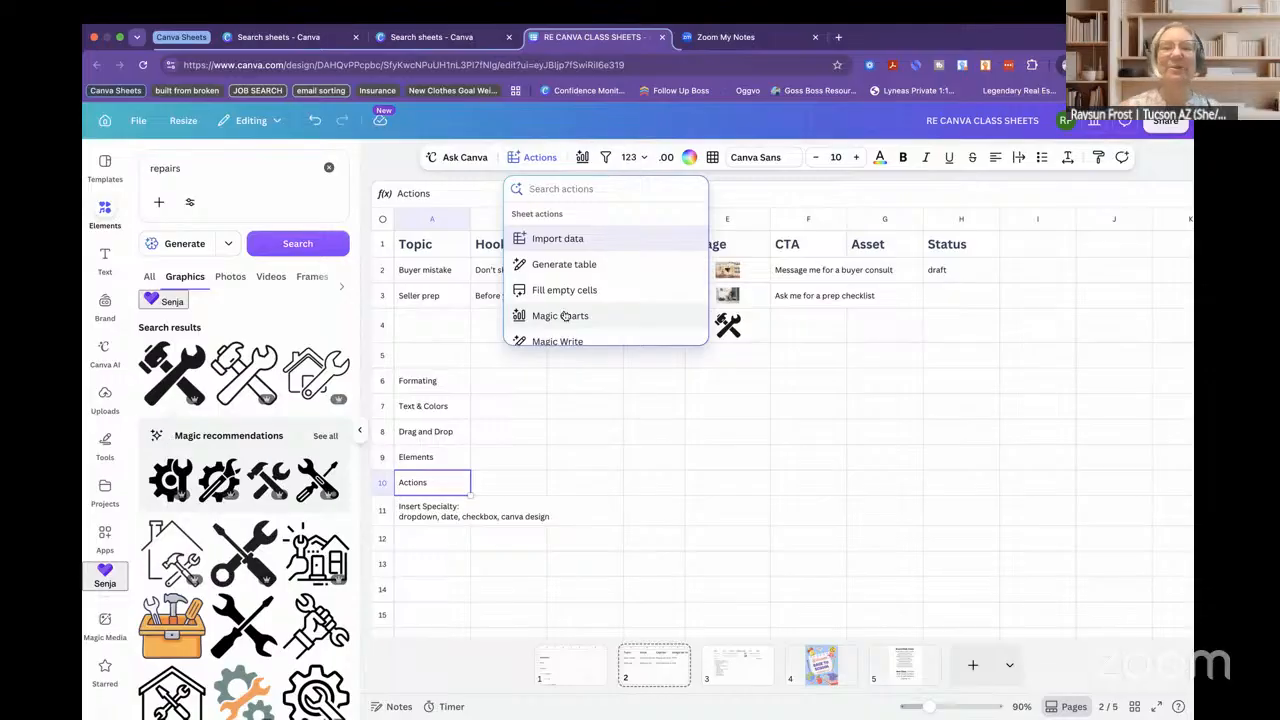
{"action": "scroll", "coordinate": [565, 316], "scroll_direction": "down", "scroll_amount": 1}
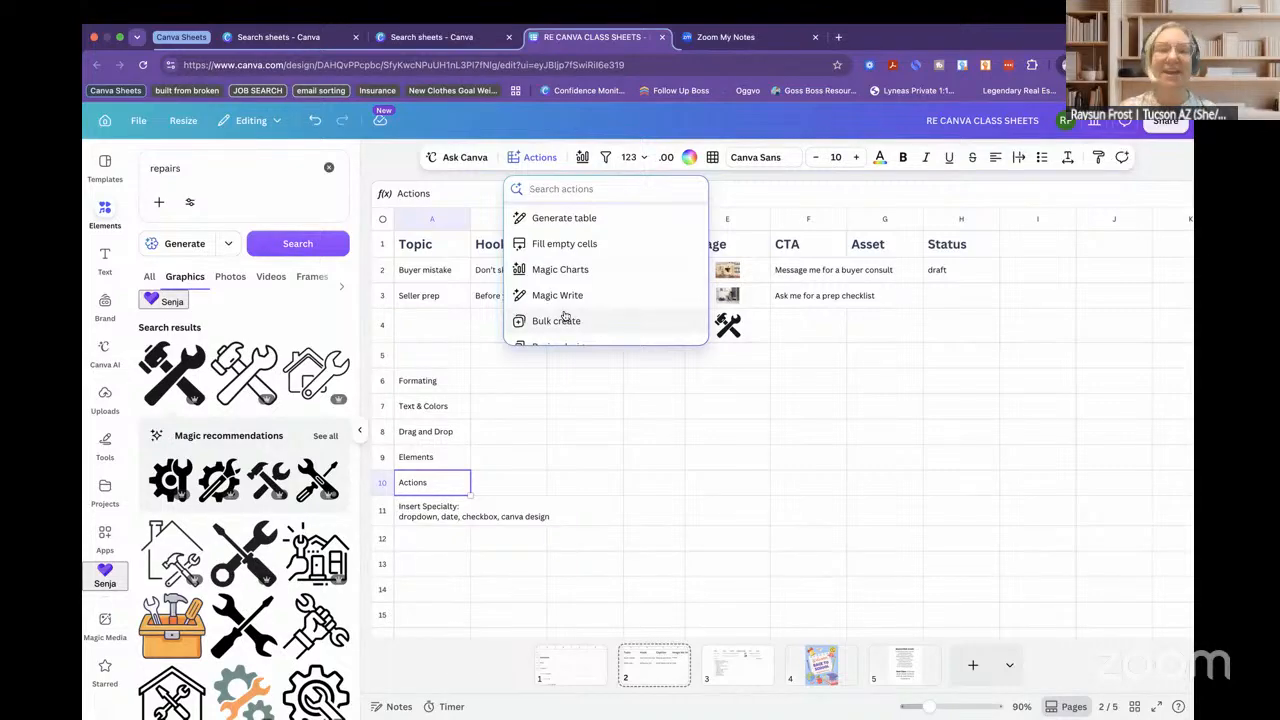
{"action": "scroll", "coordinate": [565, 316], "scroll_direction": "down", "scroll_amount": 3}
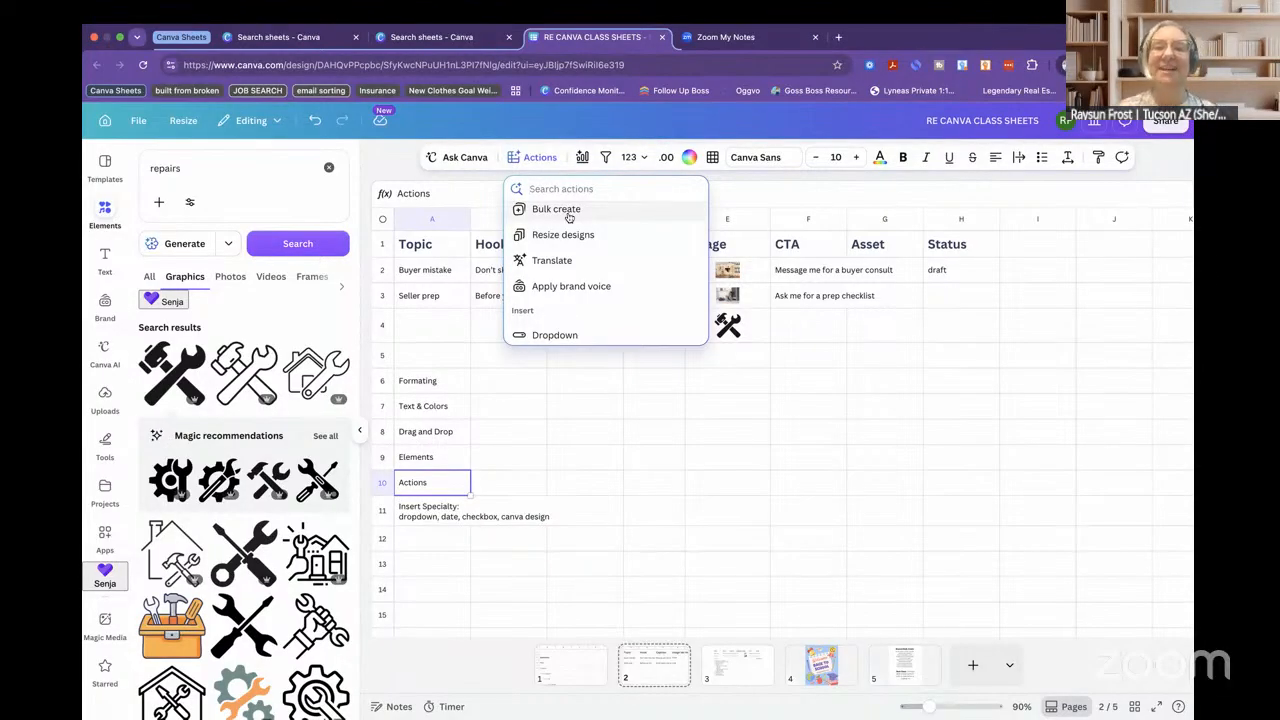
{"action": "scroll", "coordinate": [559, 278], "scroll_direction": "down", "scroll_amount": 3}
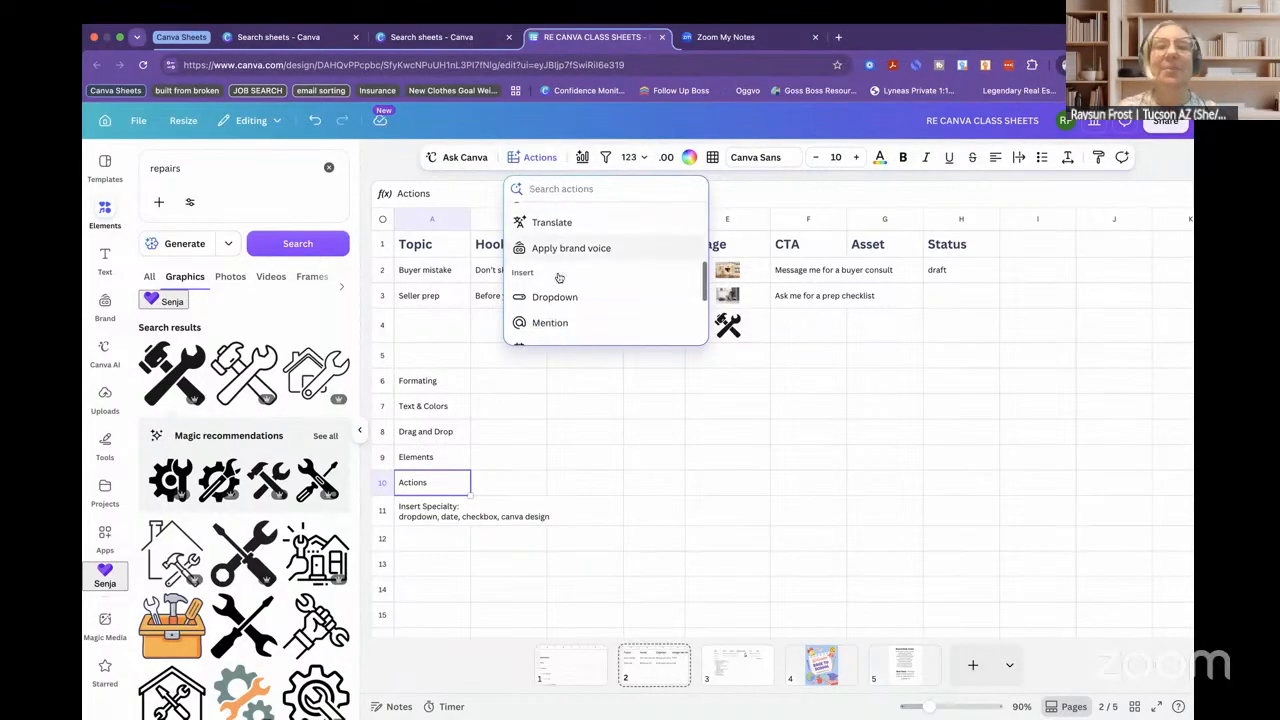
{"action": "scroll", "coordinate": [559, 278], "scroll_direction": "up", "scroll_amount": 1}
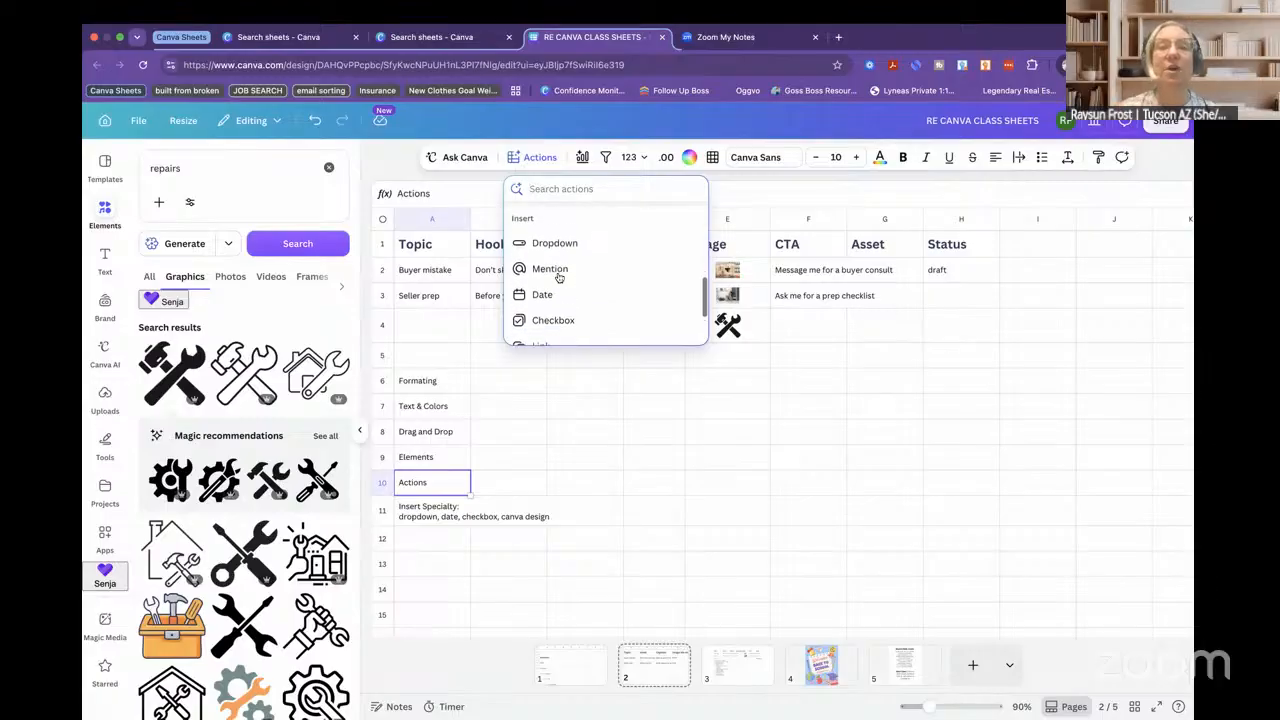
{"action": "scroll", "coordinate": [559, 278], "scroll_direction": "up", "scroll_amount": 5}
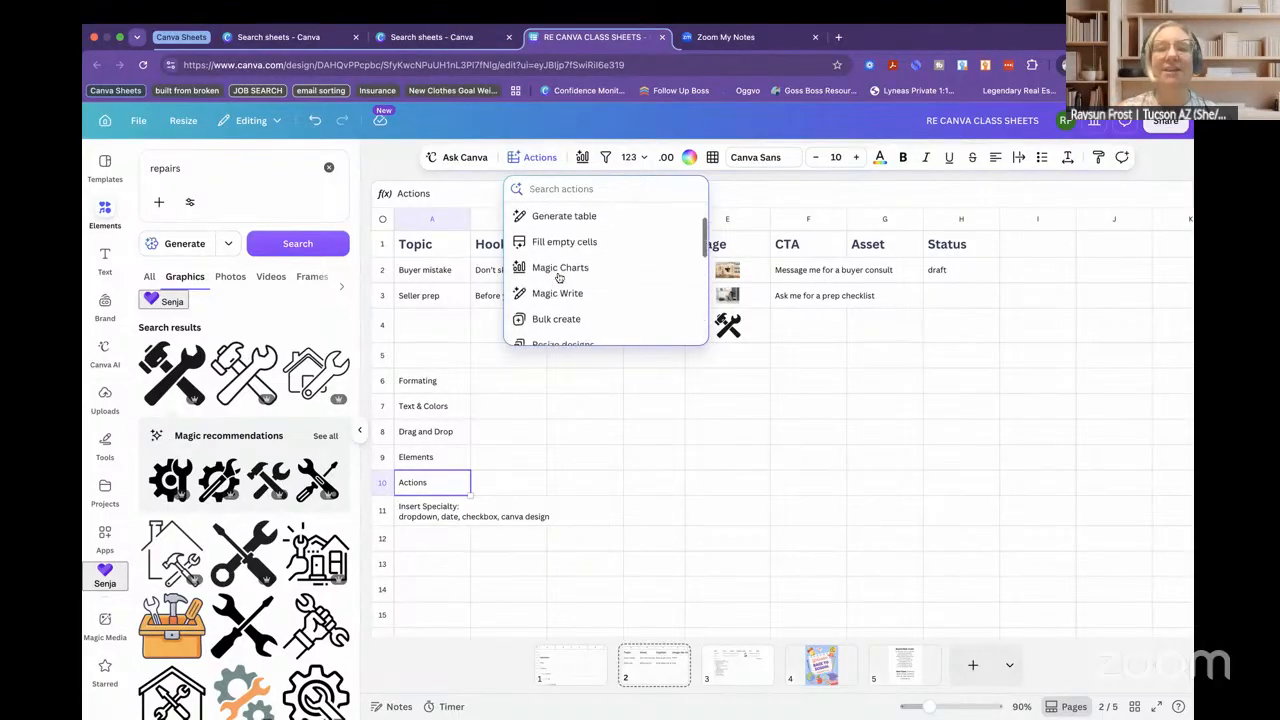
{"action": "scroll", "coordinate": [559, 278], "scroll_direction": "down", "scroll_amount": 5}
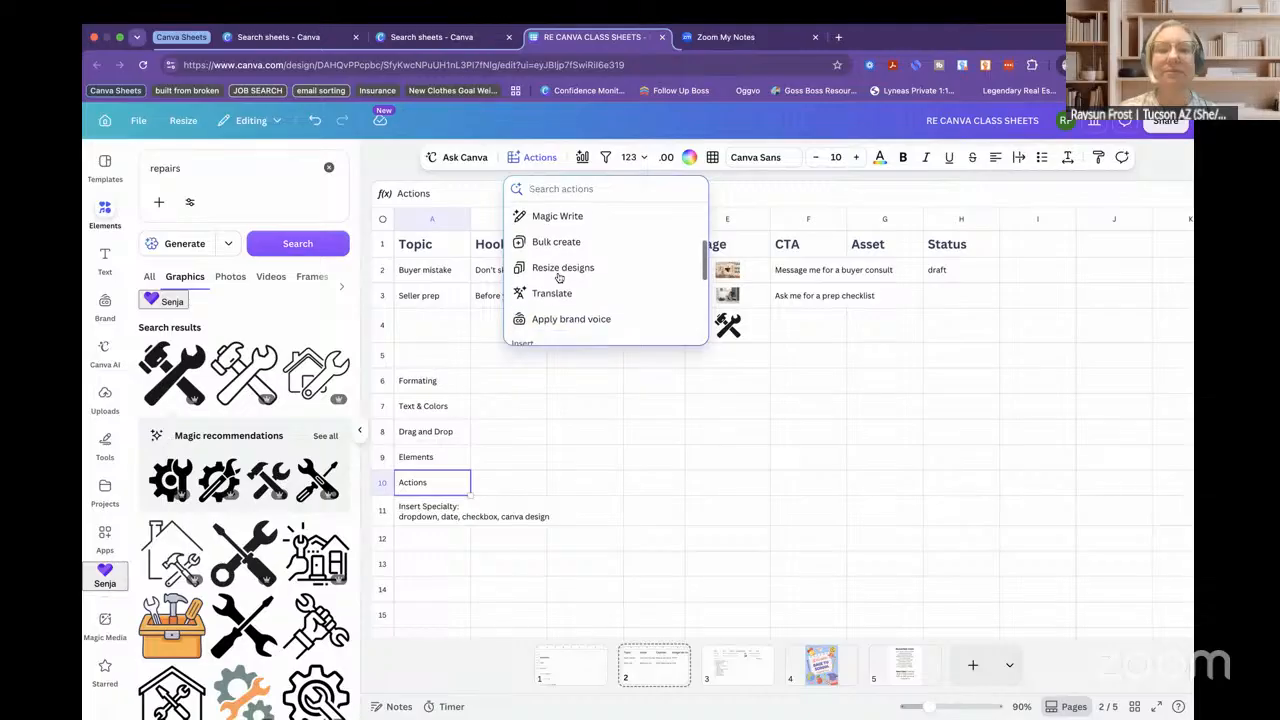
{"action": "scroll", "coordinate": [559, 278], "scroll_direction": "down", "scroll_amount": 2}
{"action": "scroll", "coordinate": [558, 270], "scroll_direction": "up", "scroll_amount": 3}
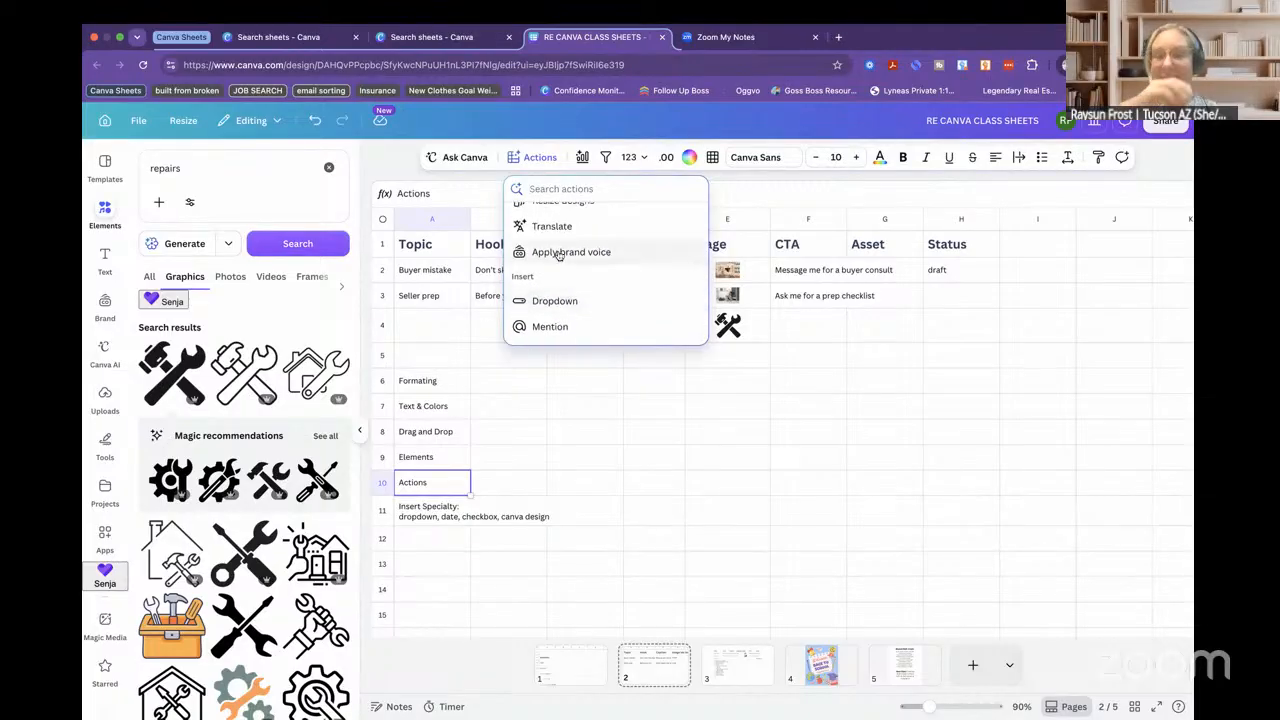
{"action": "left_click", "coordinate": [513, 451]}
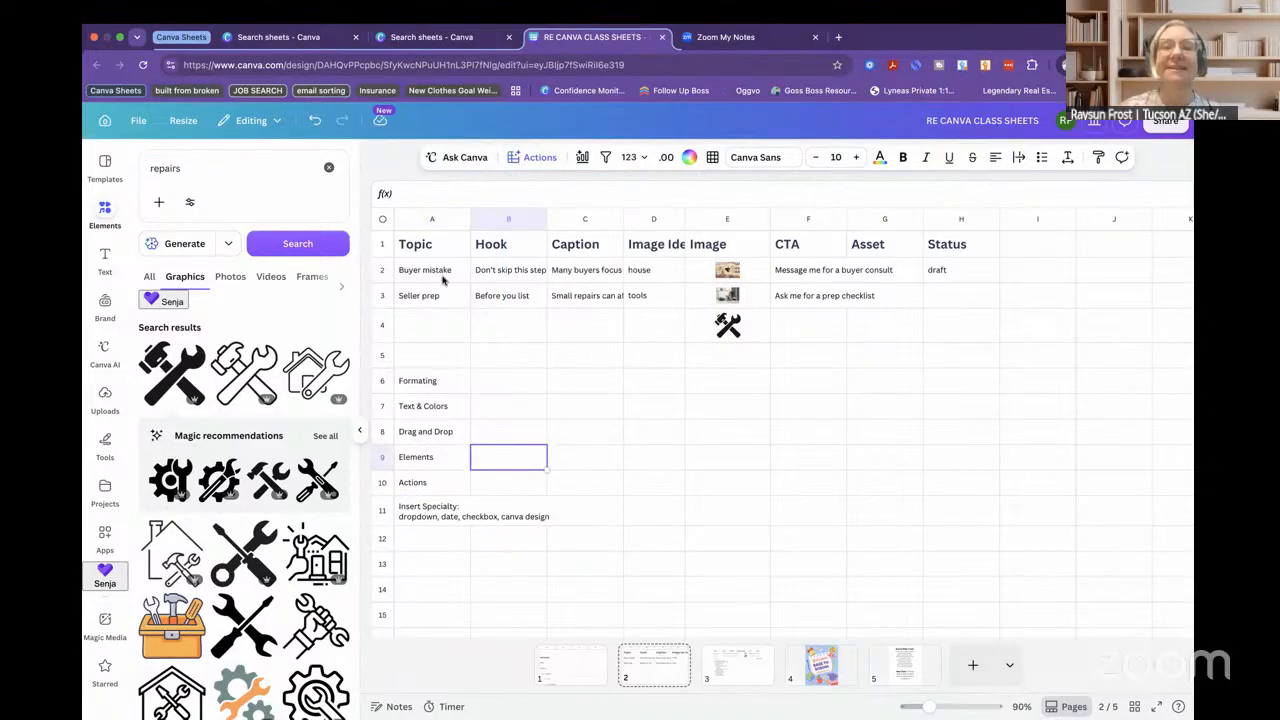
- Select column B, row 2 and the whole sheet in turn, and examine the actions and insert options offered for the full sheet
{"action": "left_click", "coordinate": [500, 223]}
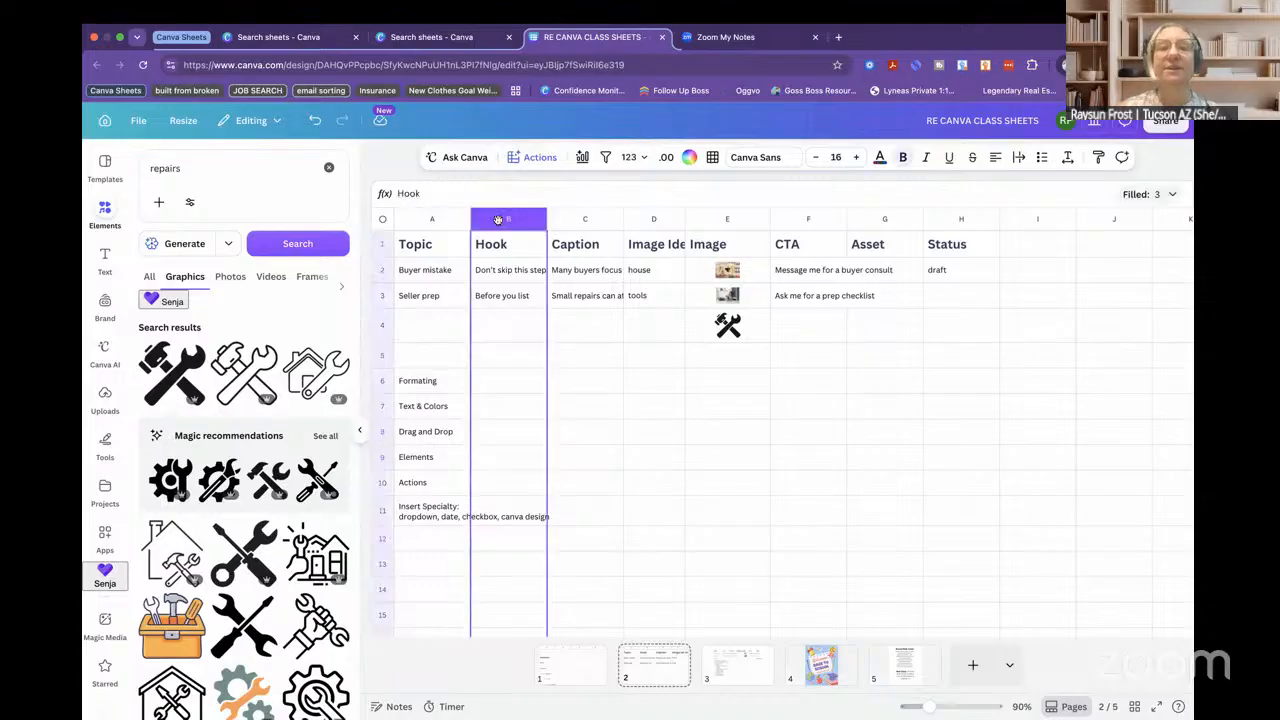
{"action": "left_click", "coordinate": [379, 270]}
{"action": "left_click", "coordinate": [385, 220]}
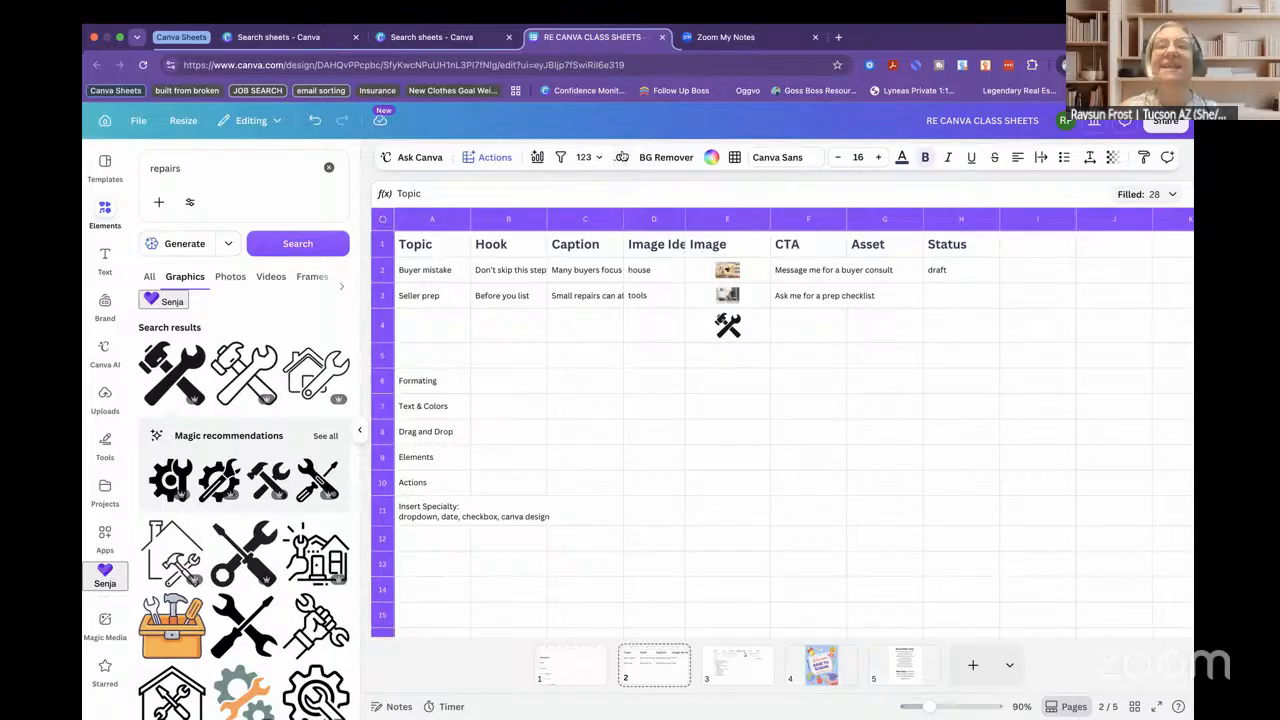
{"action": "left_click", "coordinate": [490, 157]}
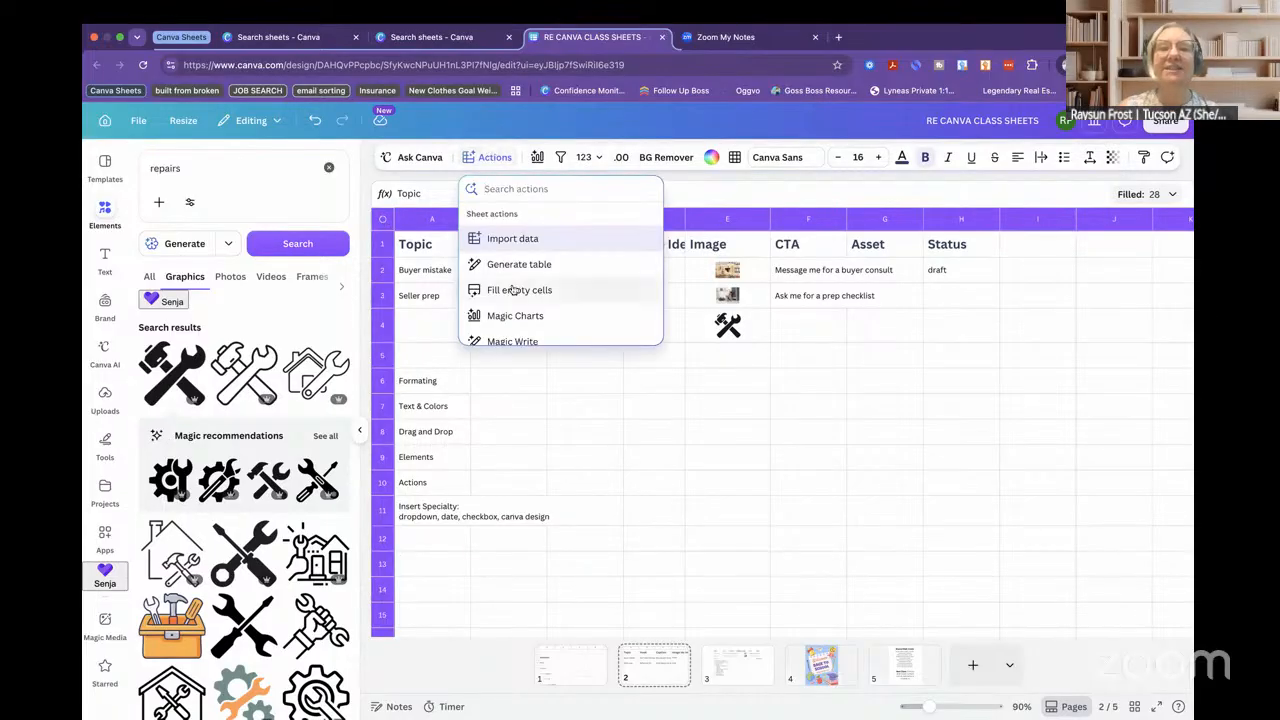
{"action": "scroll", "coordinate": [510, 288], "scroll_direction": "down", "scroll_amount": 5}
{"action": "scroll", "coordinate": [512, 289], "scroll_direction": "down", "scroll_amount": 1}
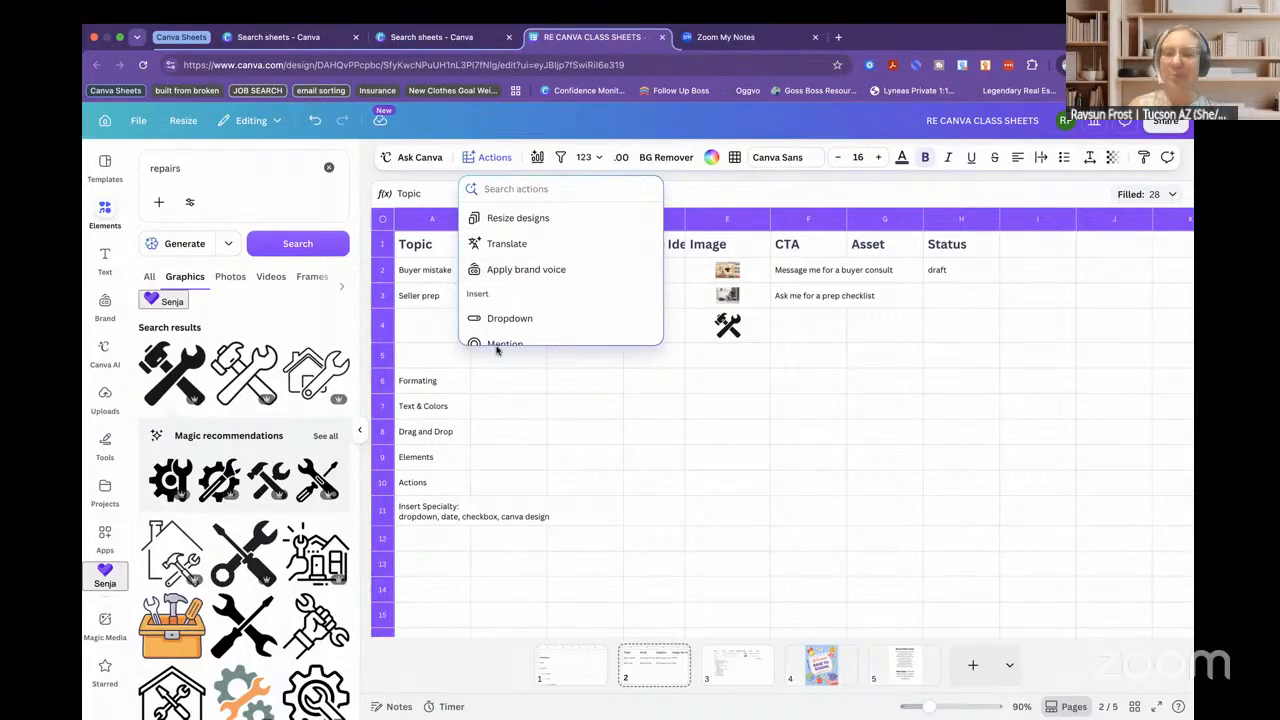
{"action": "scroll", "coordinate": [521, 278], "scroll_direction": "down", "scroll_amount": 1}
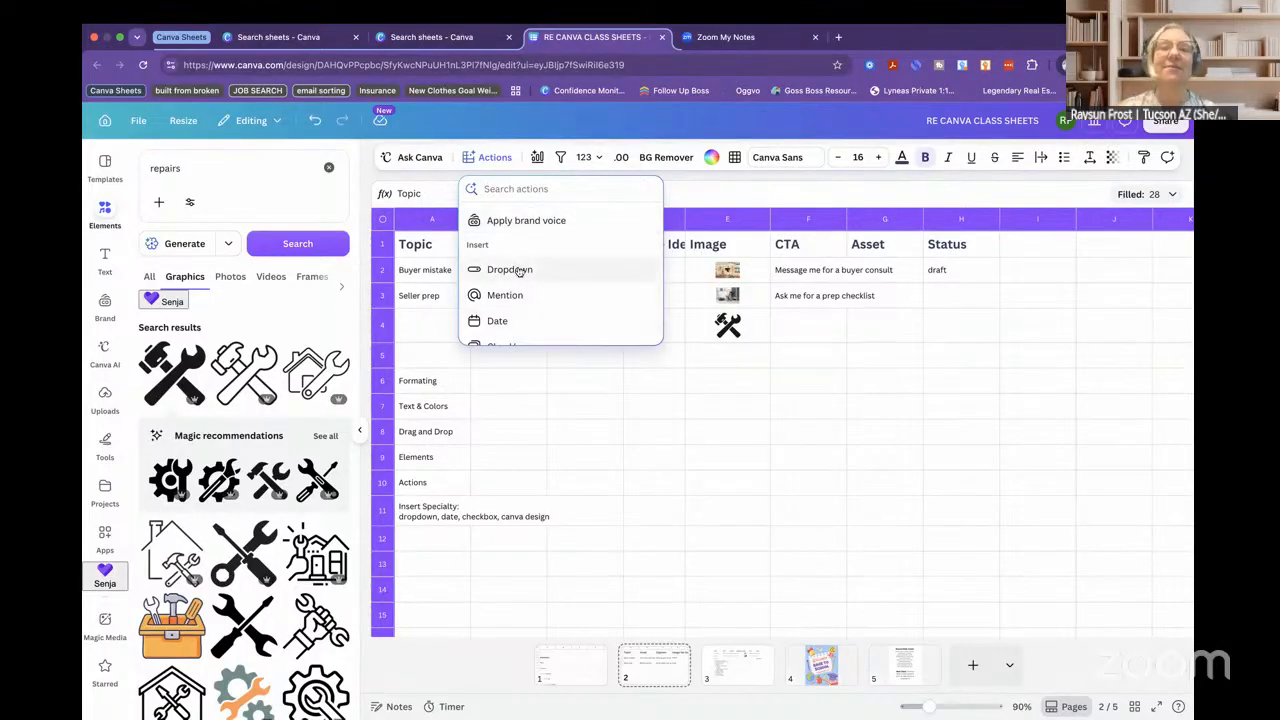
{"action": "scroll", "coordinate": [537, 330], "scroll_direction": "down", "scroll_amount": 3}
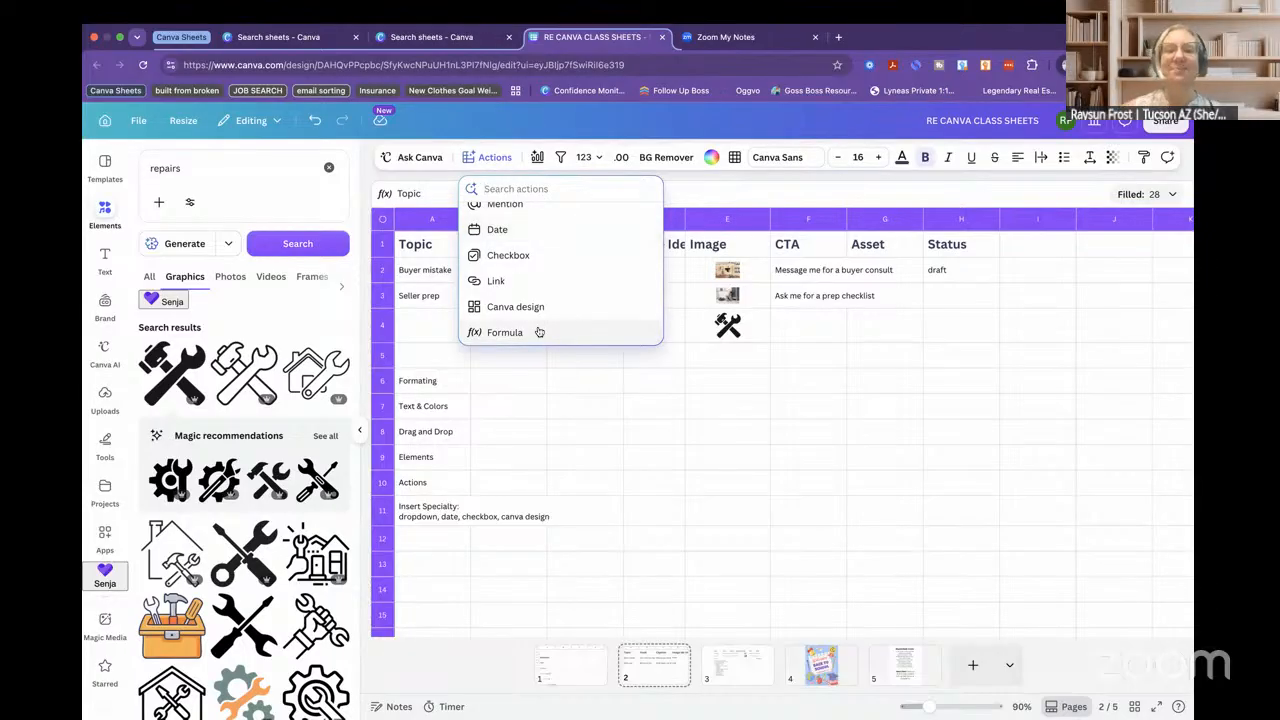
{"action": "scroll", "coordinate": [512, 320], "scroll_direction": "up", "scroll_amount": 3}
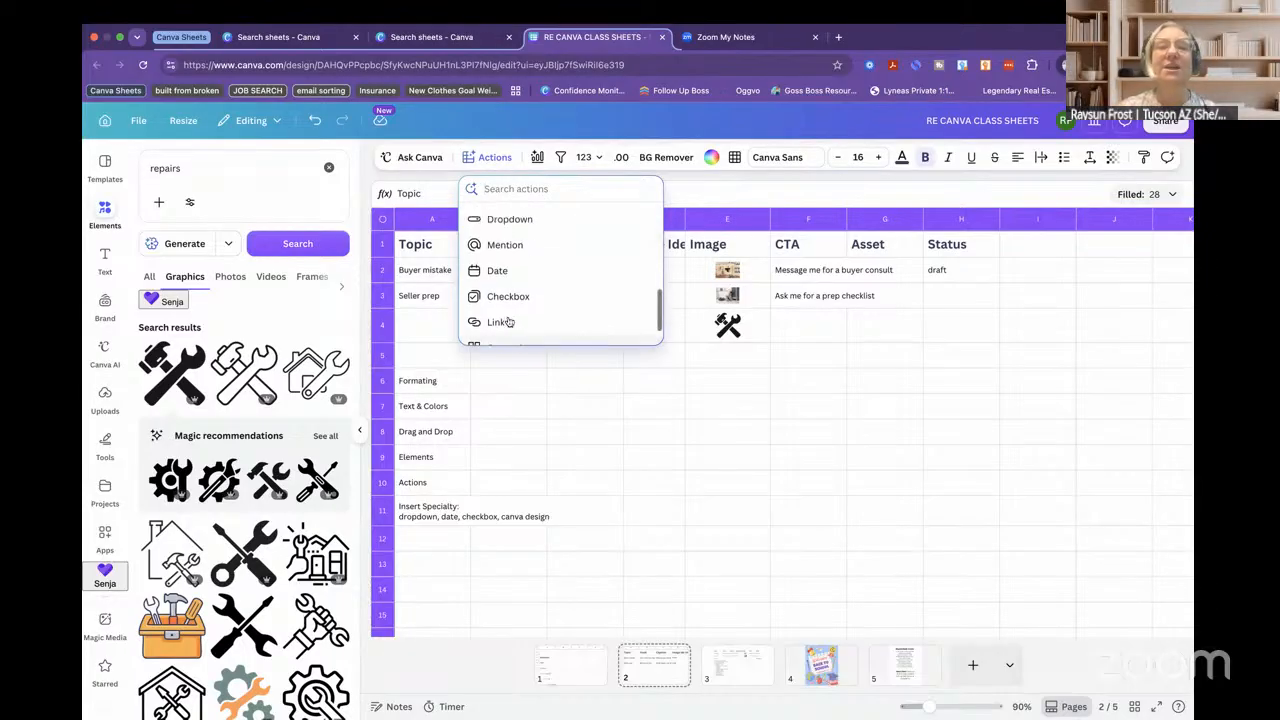
- Convert the "draft" entry under Status in cell H2 into a newly created custom dropdown
{"action": "left_click", "coordinate": [957, 268]}
{"action": "double_click", "coordinate": [957, 268]}
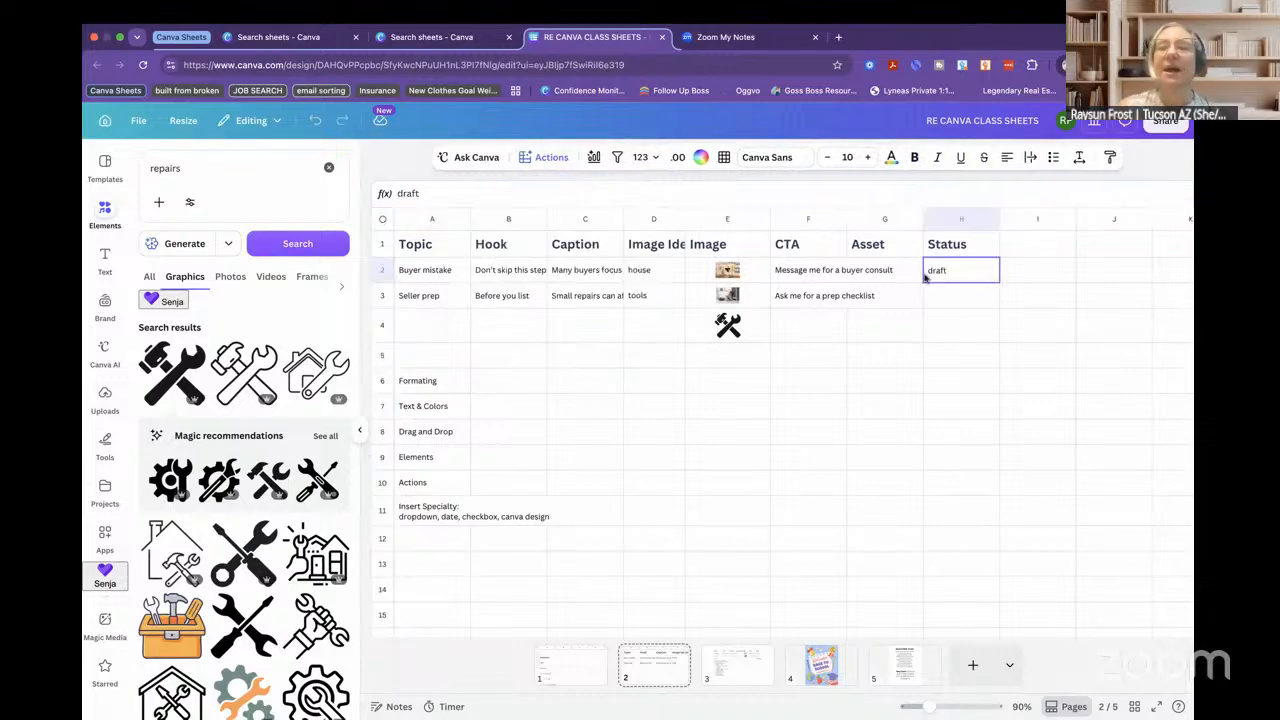
{"action": "left_click", "coordinate": [963, 221]}
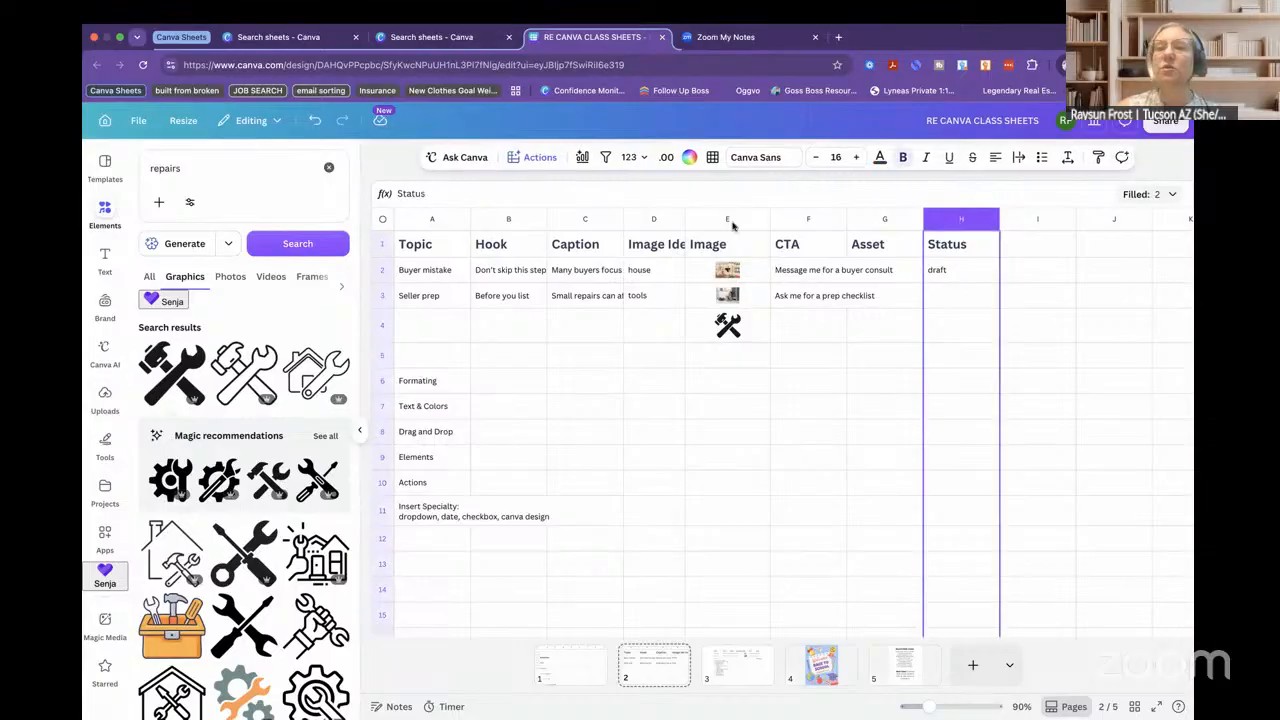
{"action": "left_click", "coordinate": [966, 272]}
{"action": "left_click", "coordinate": [531, 160]}
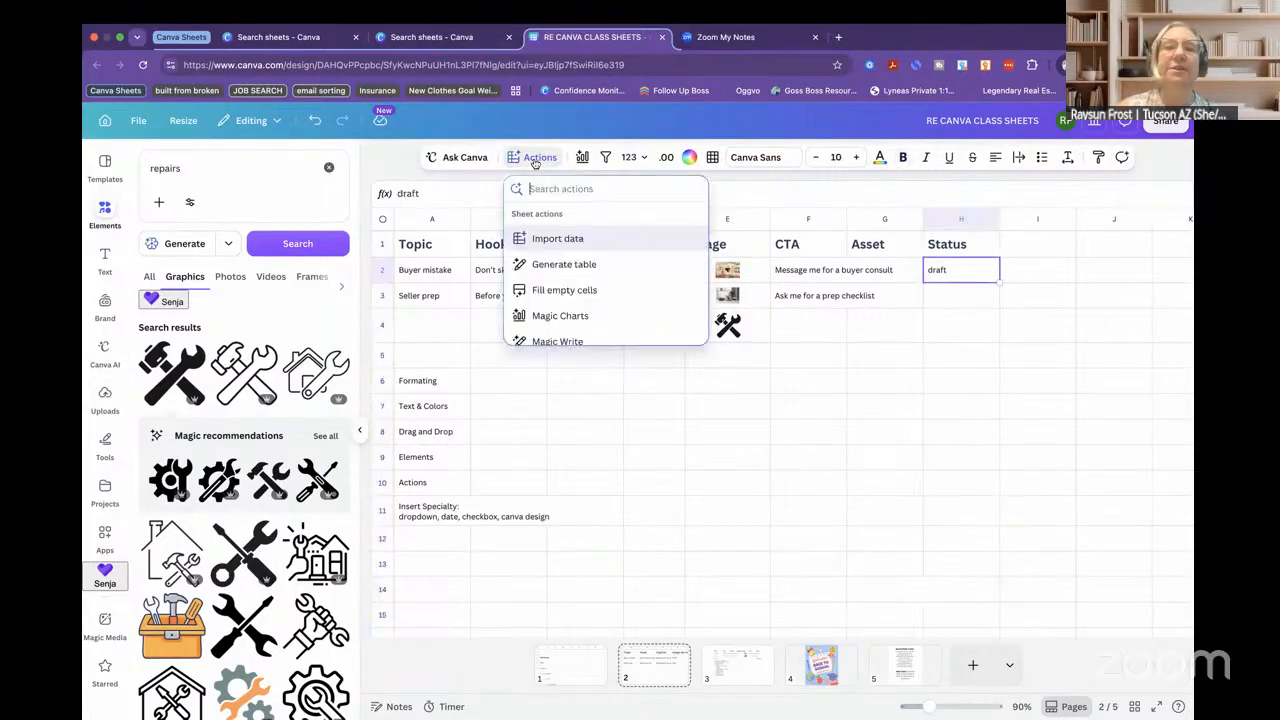
{"action": "scroll", "coordinate": [552, 270], "scroll_direction": "down", "scroll_amount": 5}
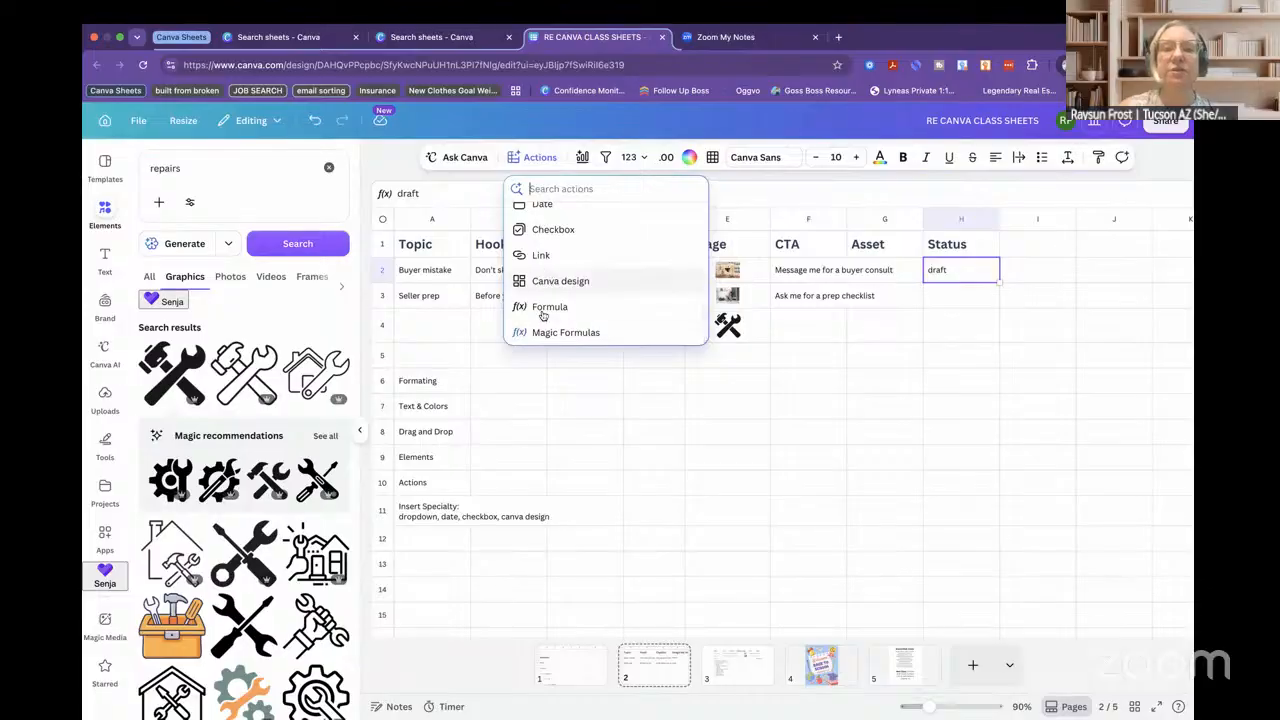
{"action": "scroll", "coordinate": [550, 275], "scroll_direction": "up", "scroll_amount": 3}
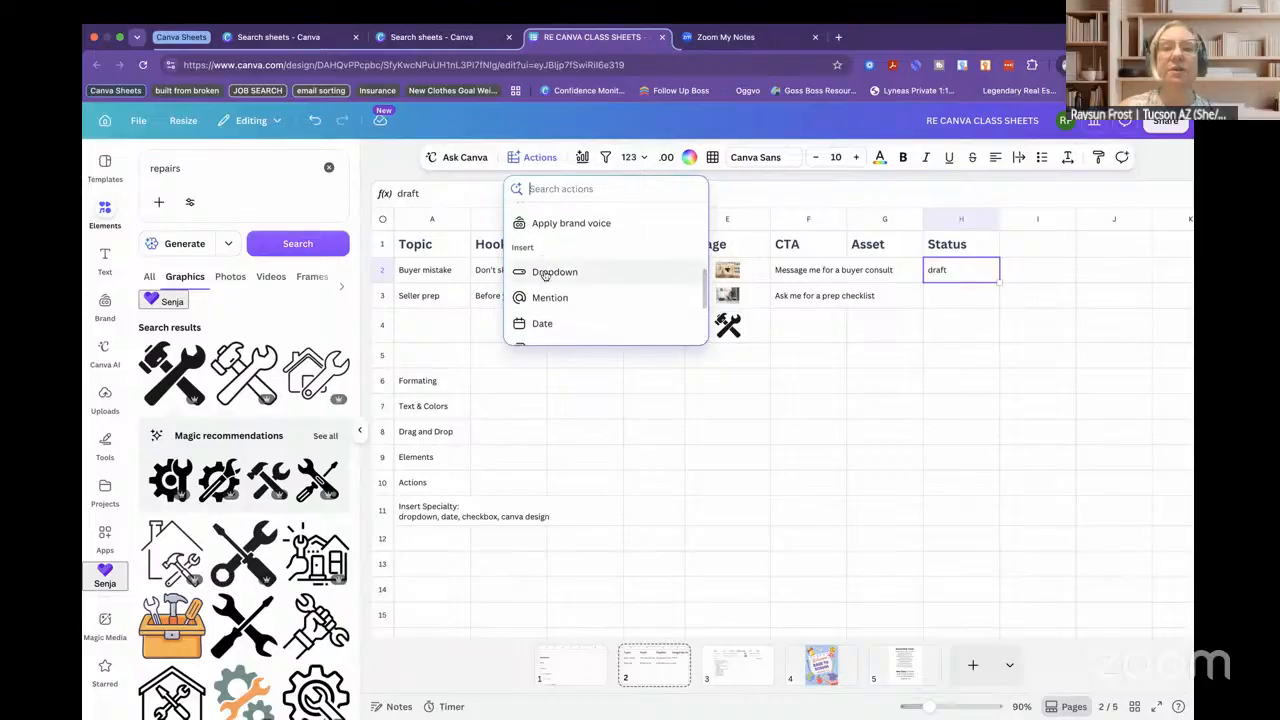
{"action": "left_click", "coordinate": [545, 273]}
{"action": "mouse_move", "coordinate": [565, 284]}
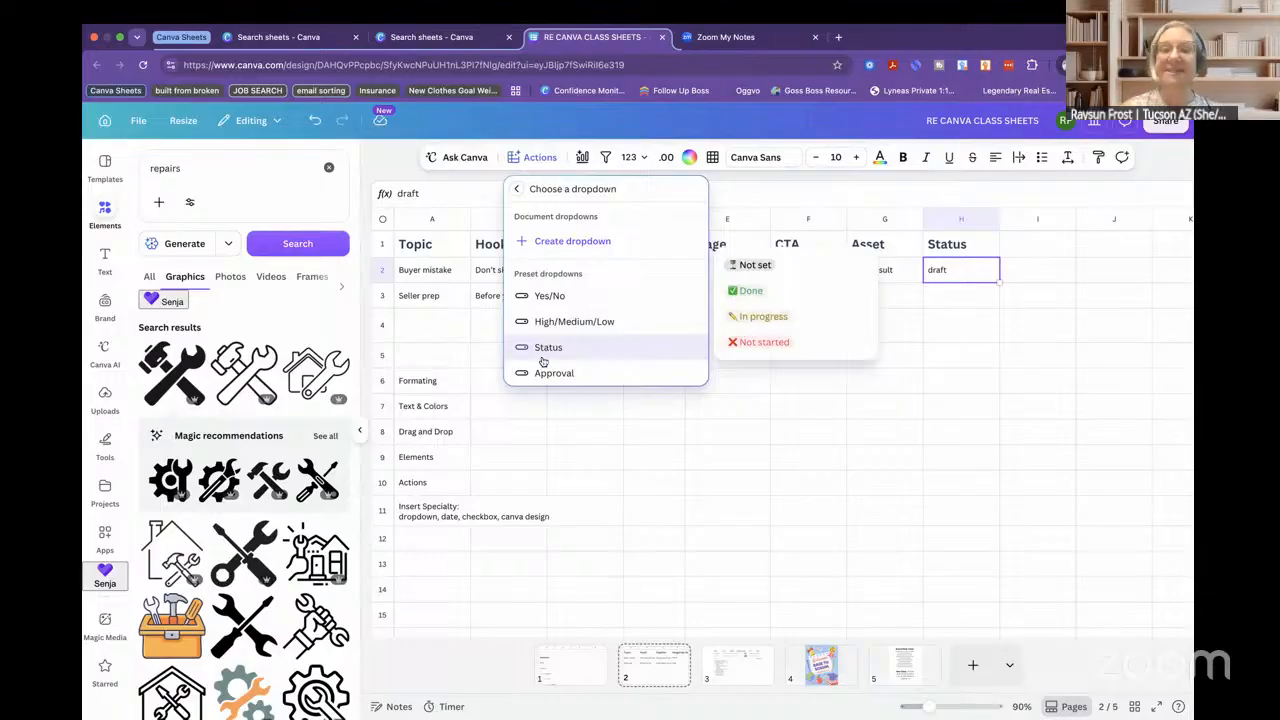
{"action": "left_click", "coordinate": [550, 243]}
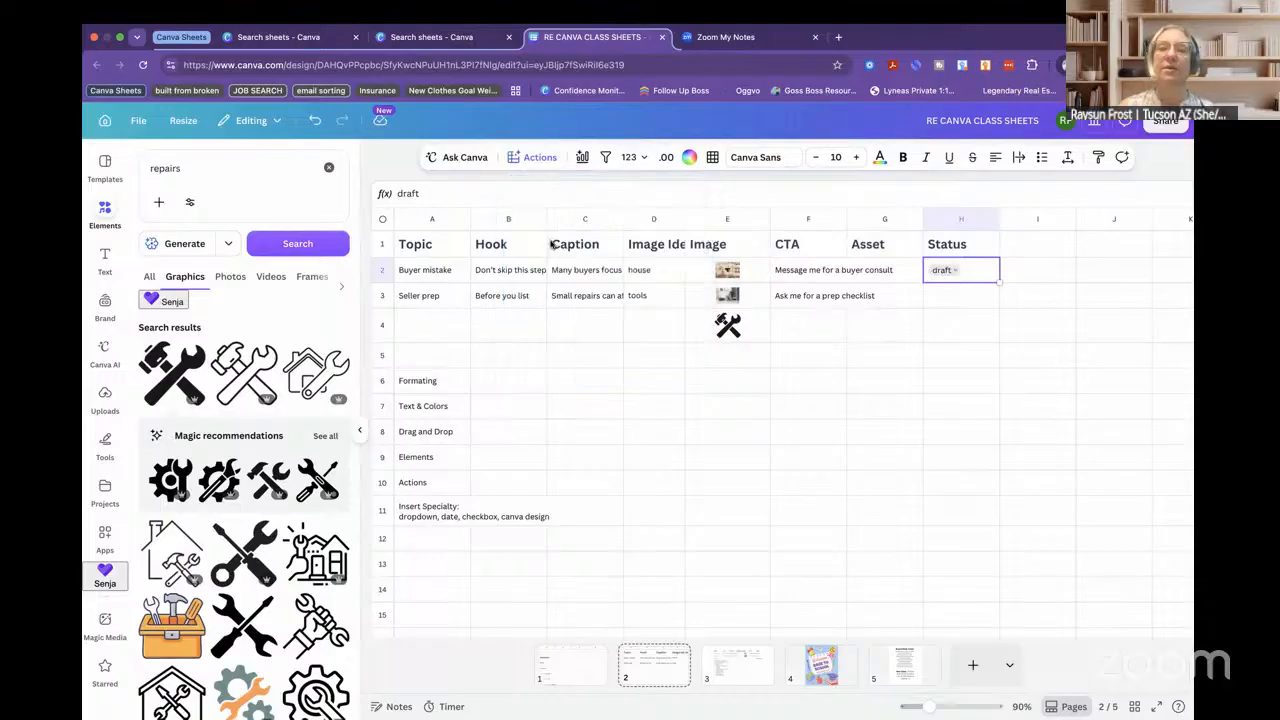
- Add a second option named "editing" to the status dropdown in cell H2
{"action": "left_click", "coordinate": [955, 270]}
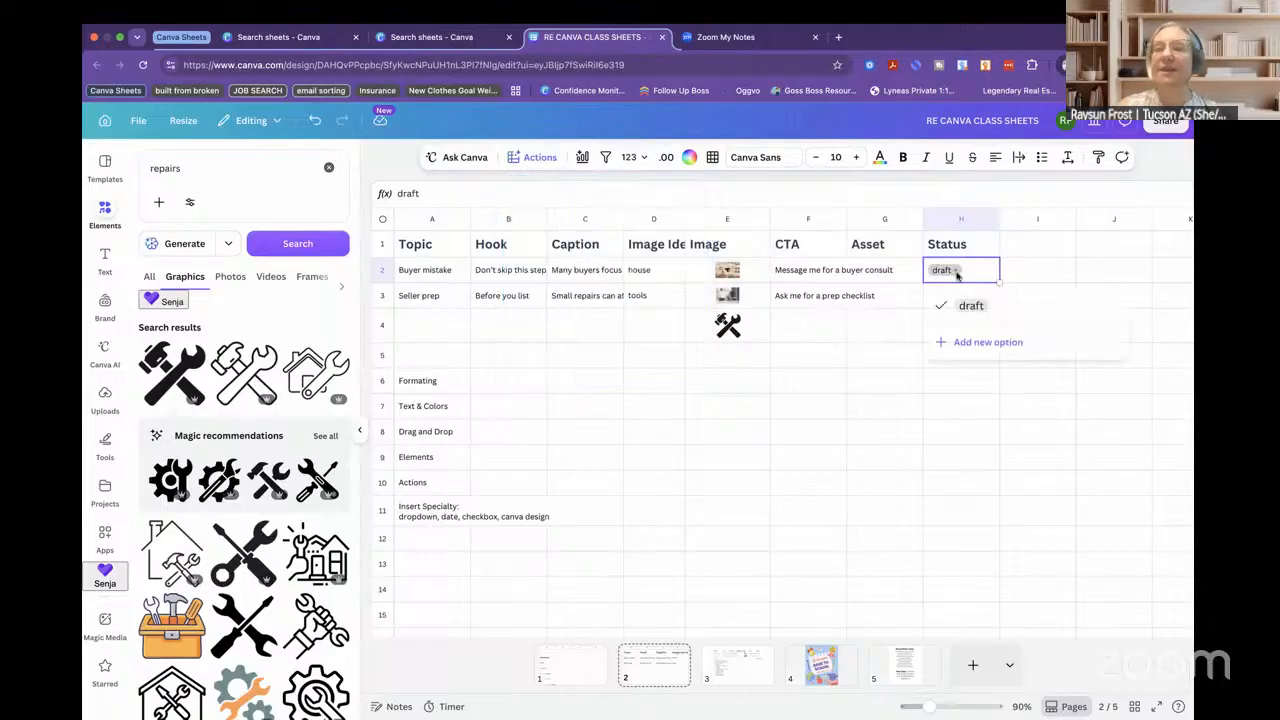
{"action": "left_click", "coordinate": [980, 341]}
{"action": "triple_click", "coordinate": [973, 331]}
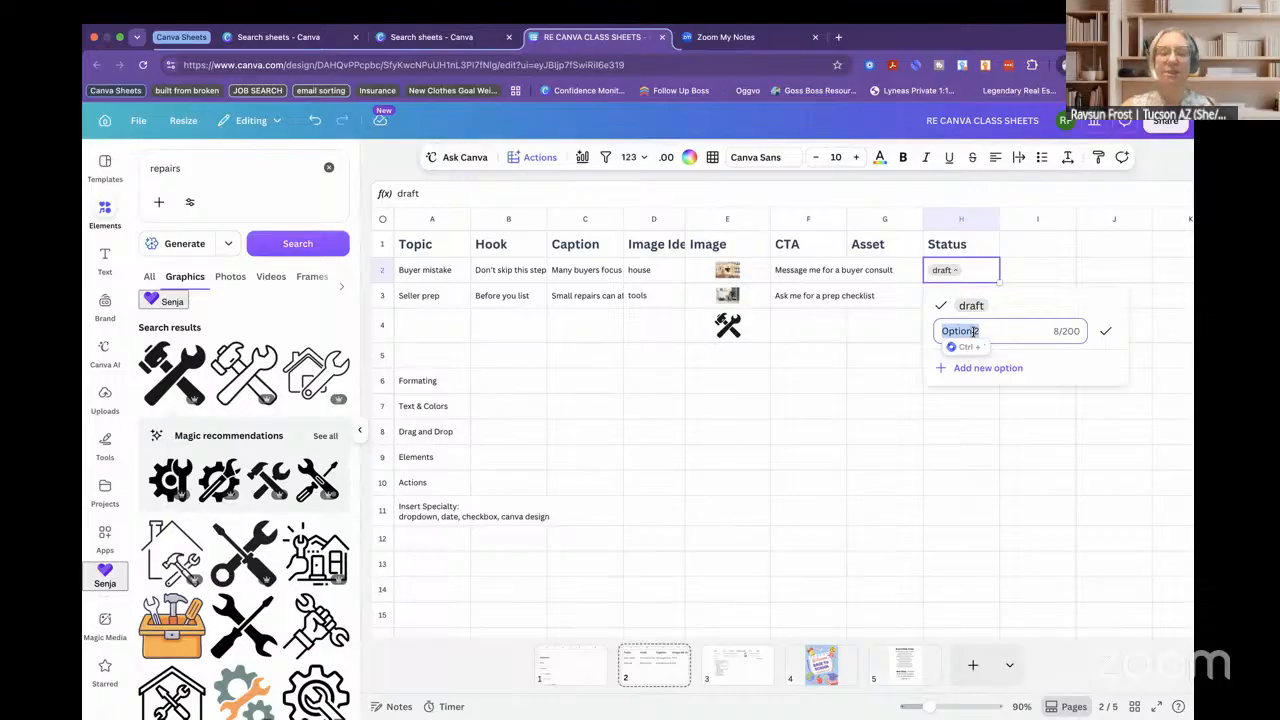
{"action": "type", "text": "editing"}
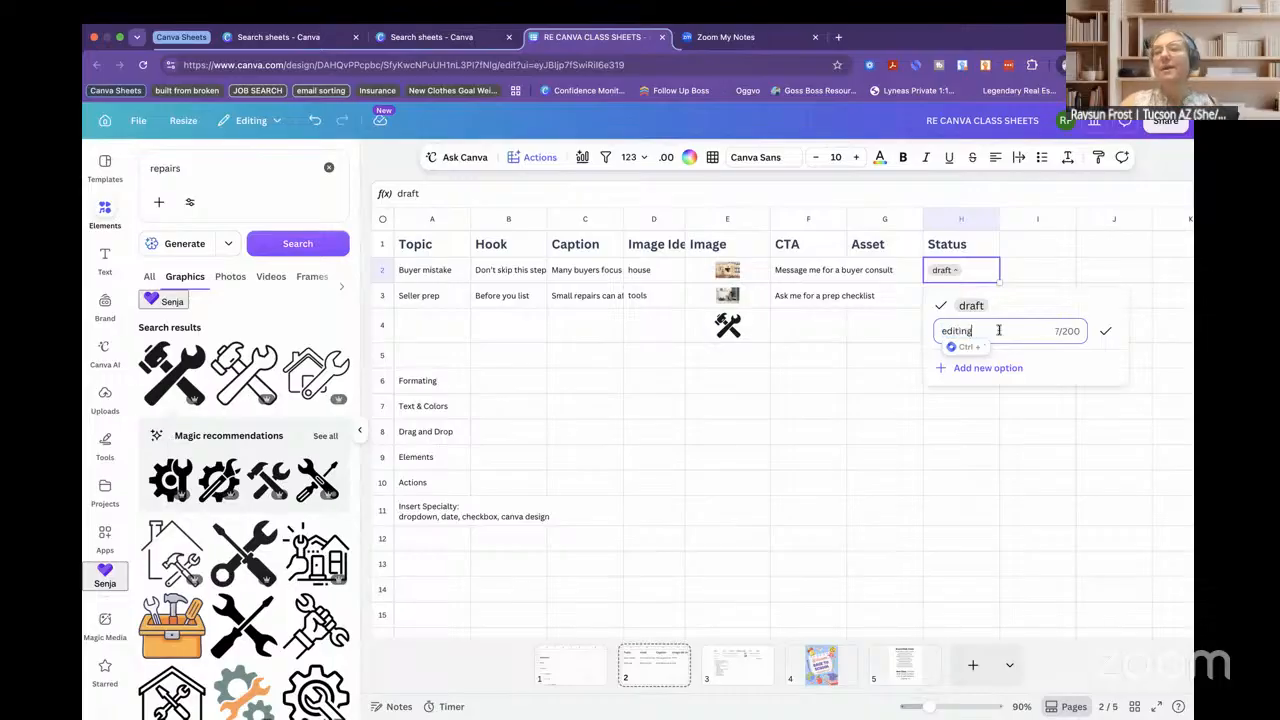
{"action": "left_click", "coordinate": [1105, 331]}
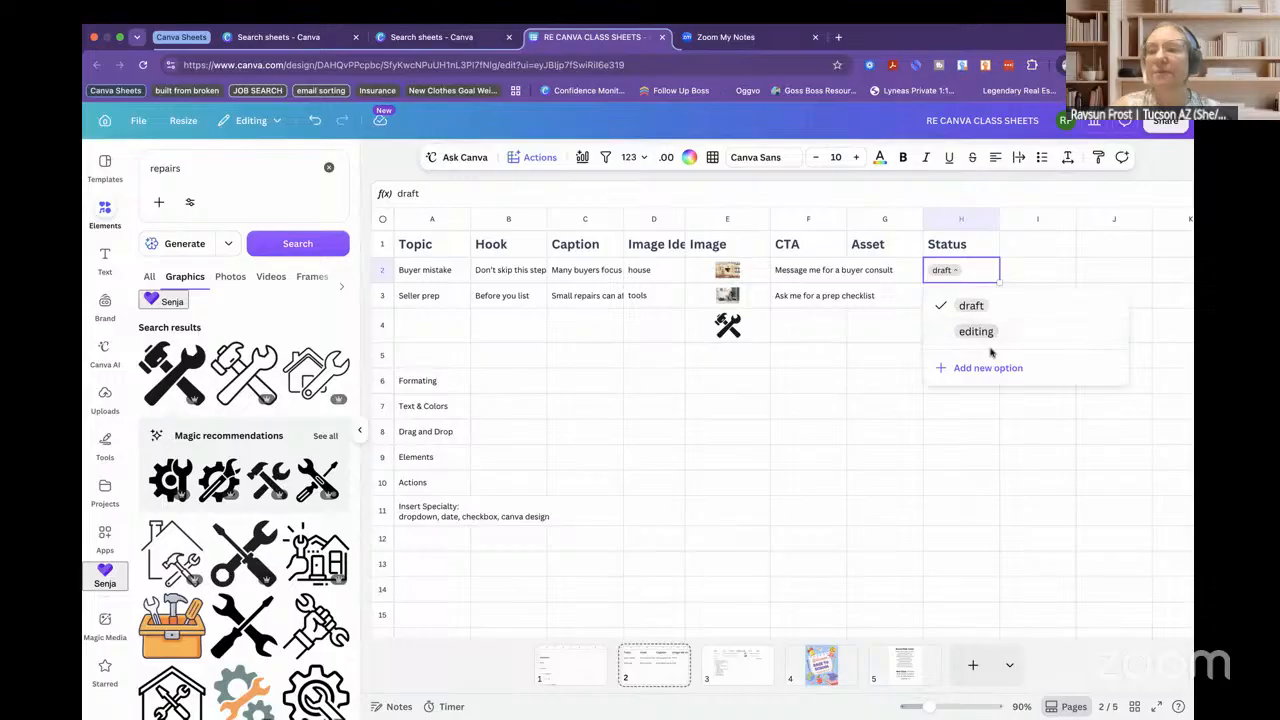
{"action": "left_click", "coordinate": [966, 436]}
- Set the color of the dropdown's "editing" option to purple
{"action": "left_click", "coordinate": [958, 272]}
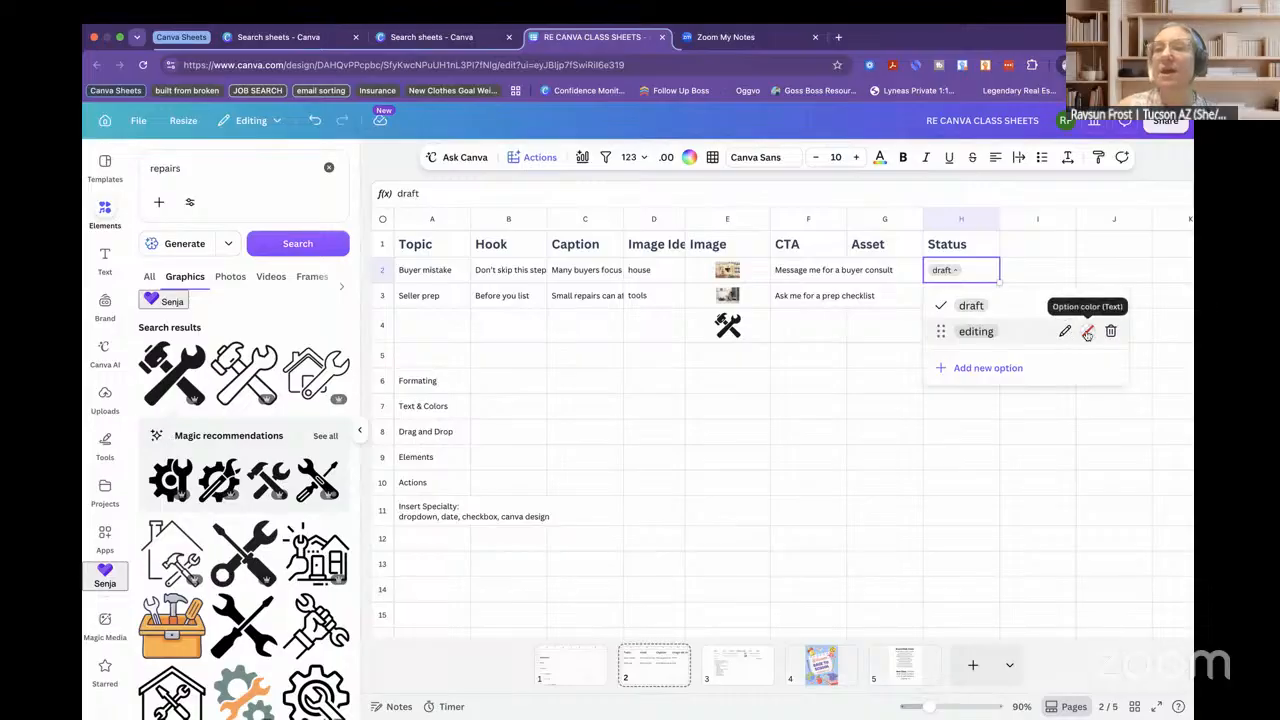
{"action": "left_click", "coordinate": [1087, 334]}
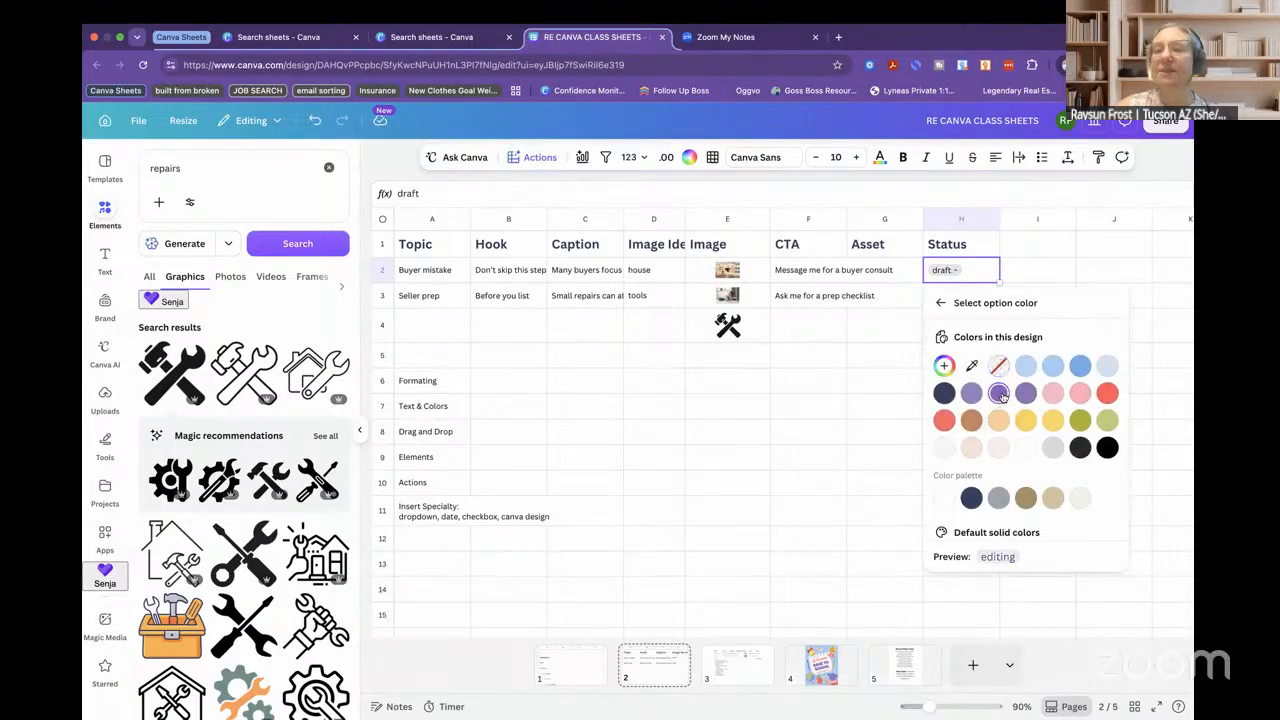
{"action": "left_click", "coordinate": [845, 415]}
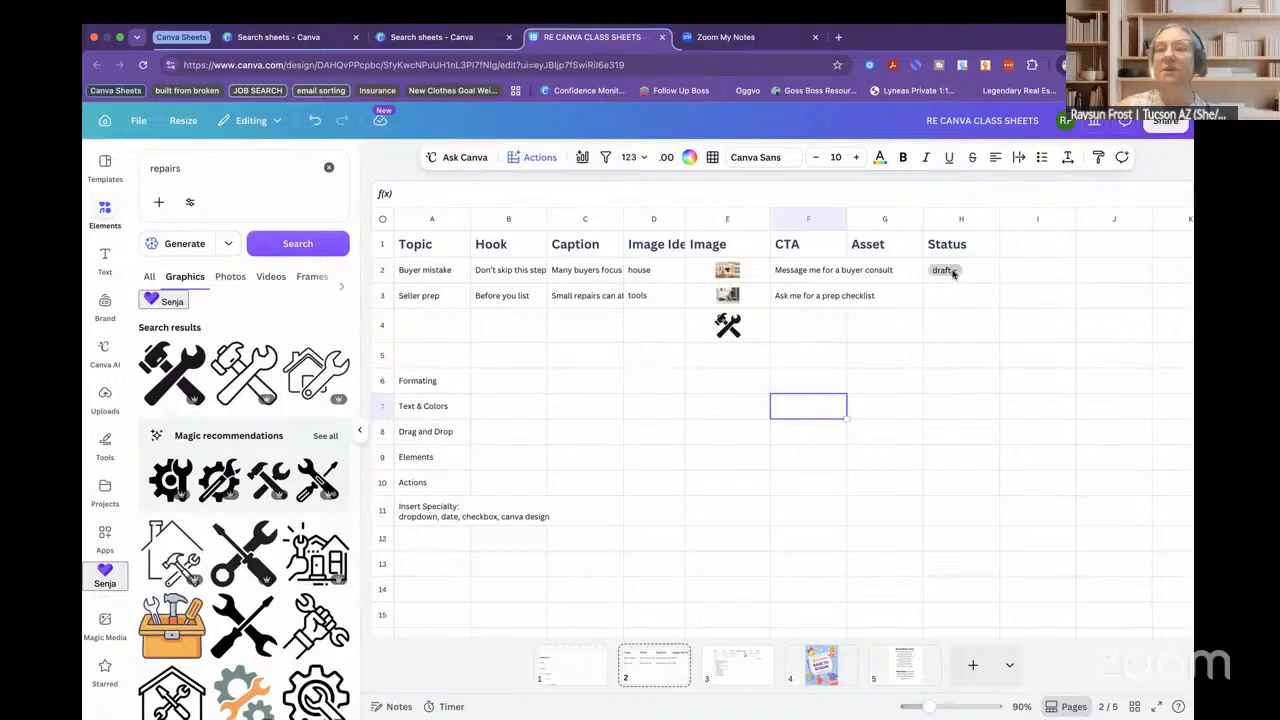
- Switch the status dropdown in cell H2 to "editing"
{"action": "left_click", "coordinate": [953, 271]}
{"action": "left_click", "coordinate": [965, 327]}
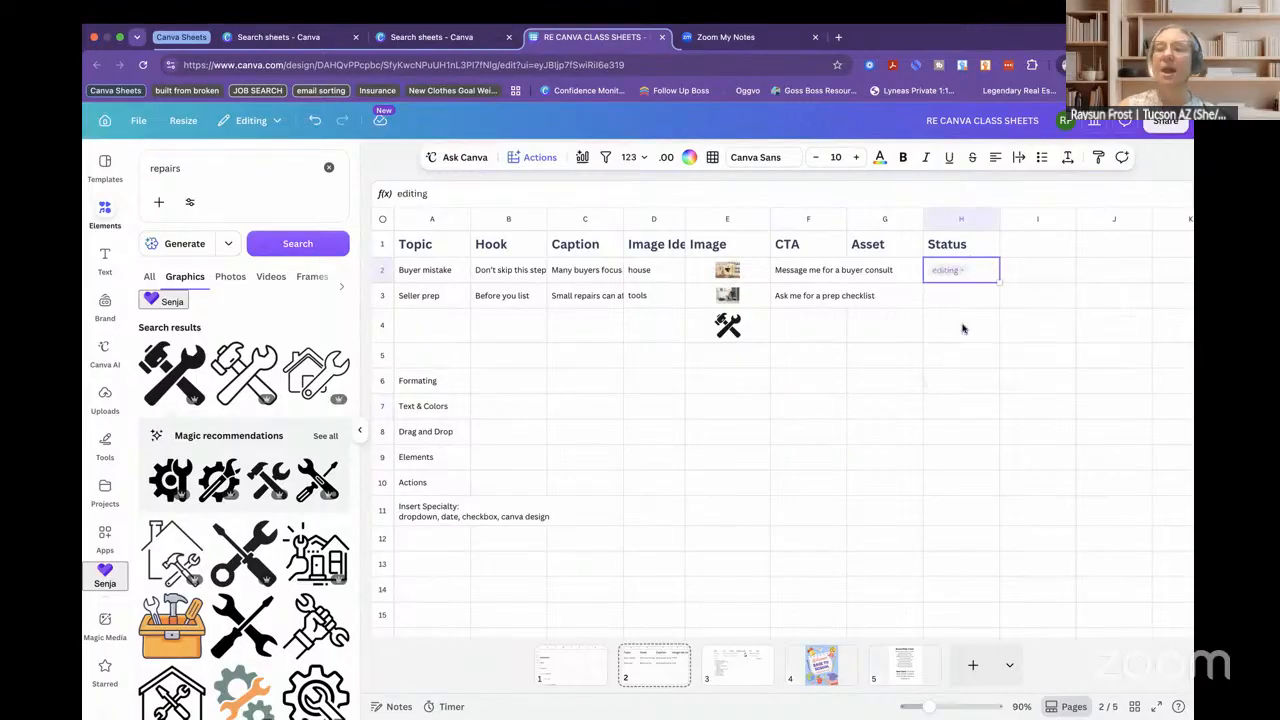
{"action": "left_click", "coordinate": [840, 377]}
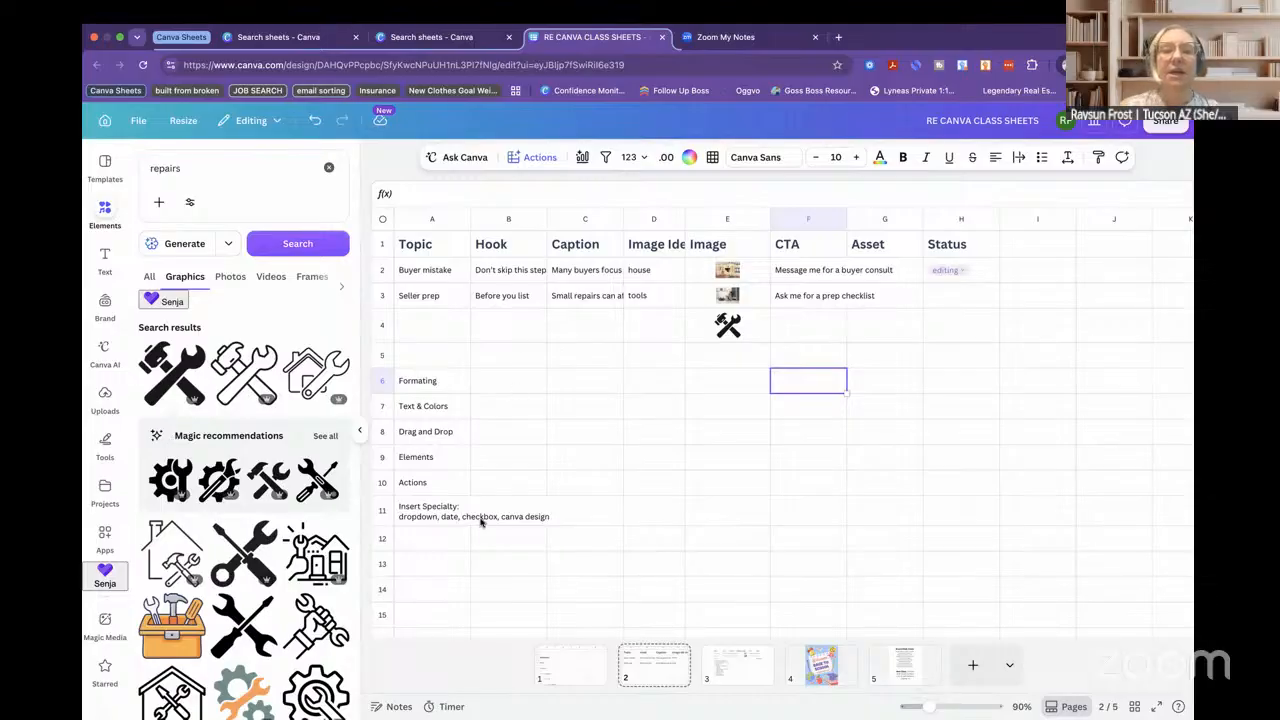
{"action": "left_click", "coordinate": [535, 157]}
{"action": "scroll", "coordinate": [548, 259], "scroll_direction": "down", "scroll_amount": 5}
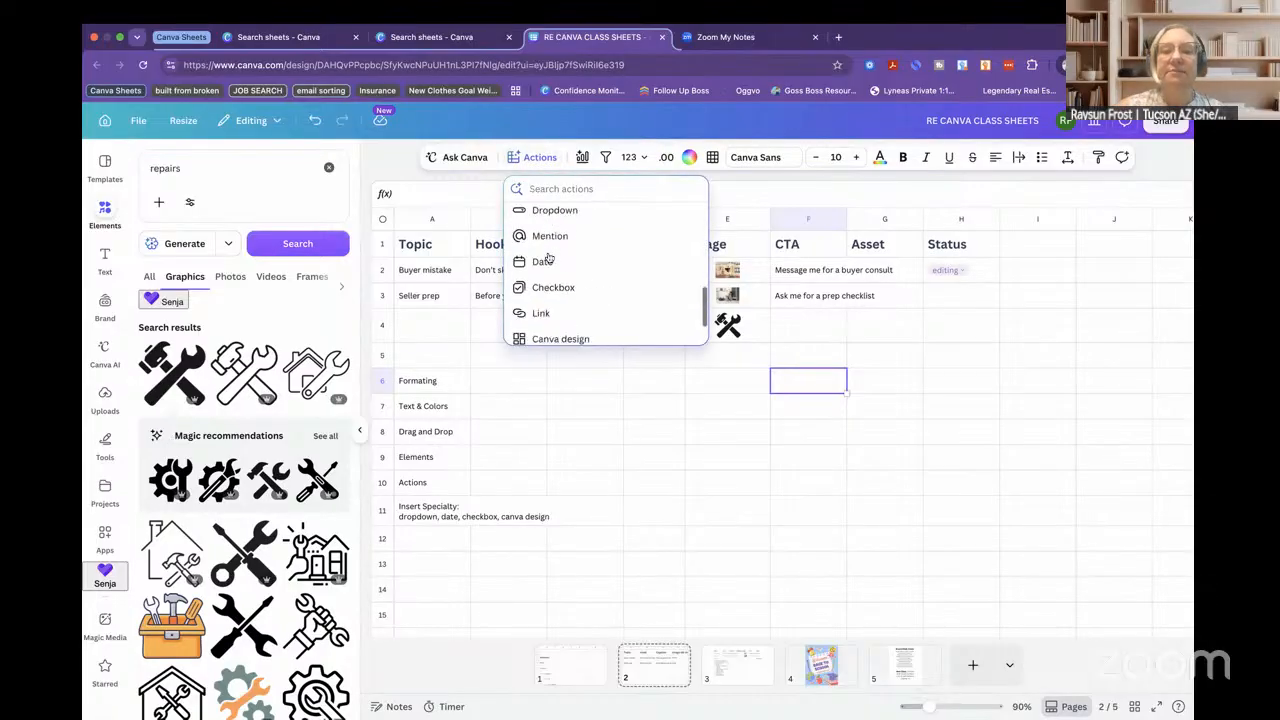
{"action": "scroll", "coordinate": [548, 259], "scroll_direction": "down", "scroll_amount": 2}
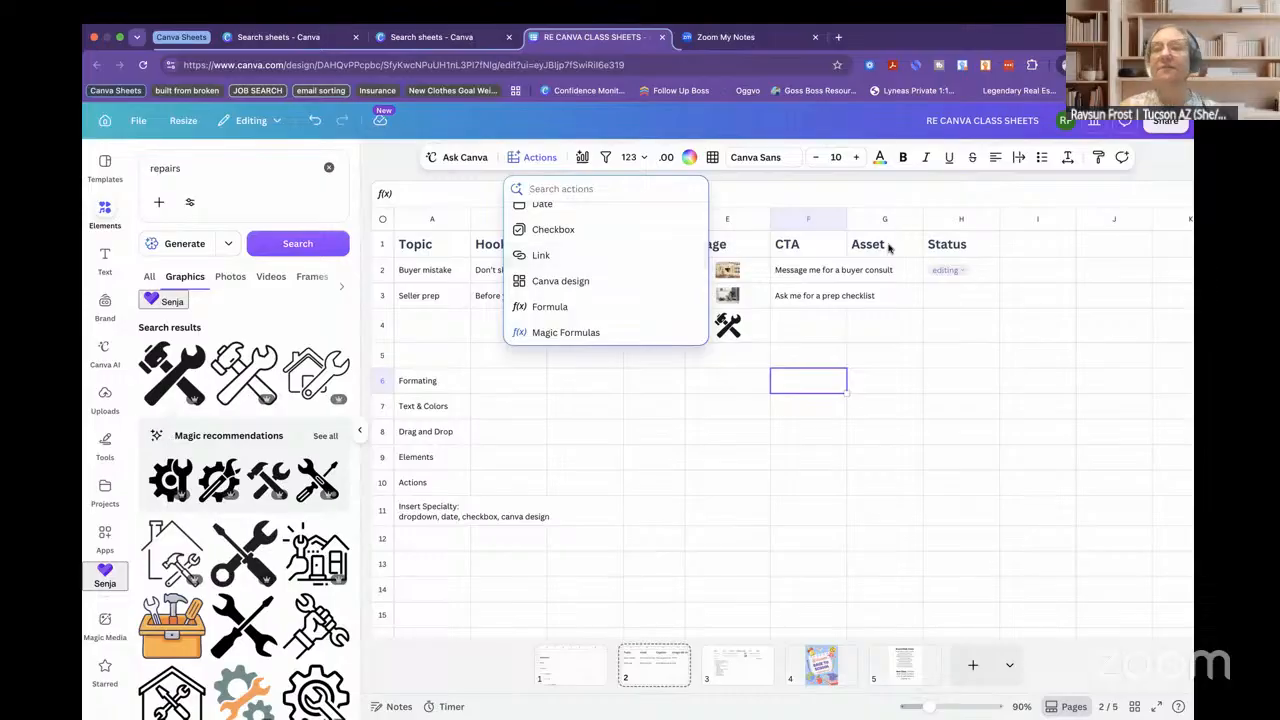
- Change the "Status" header in cell H1 to "Contact Info"
{"action": "left_click", "coordinate": [957, 248]}
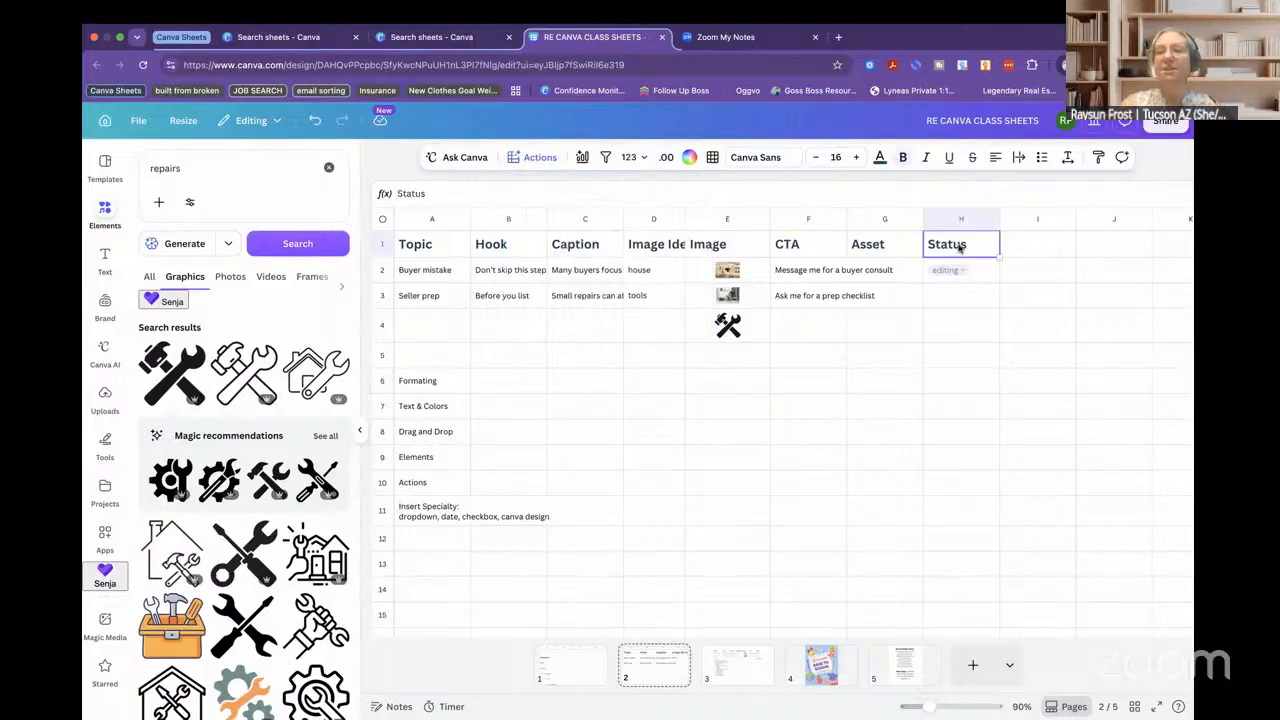
{"action": "double_click", "coordinate": [958, 248]}
{"action": "double_click", "coordinate": [958, 248]}
{"action": "type", "text": "Con"}
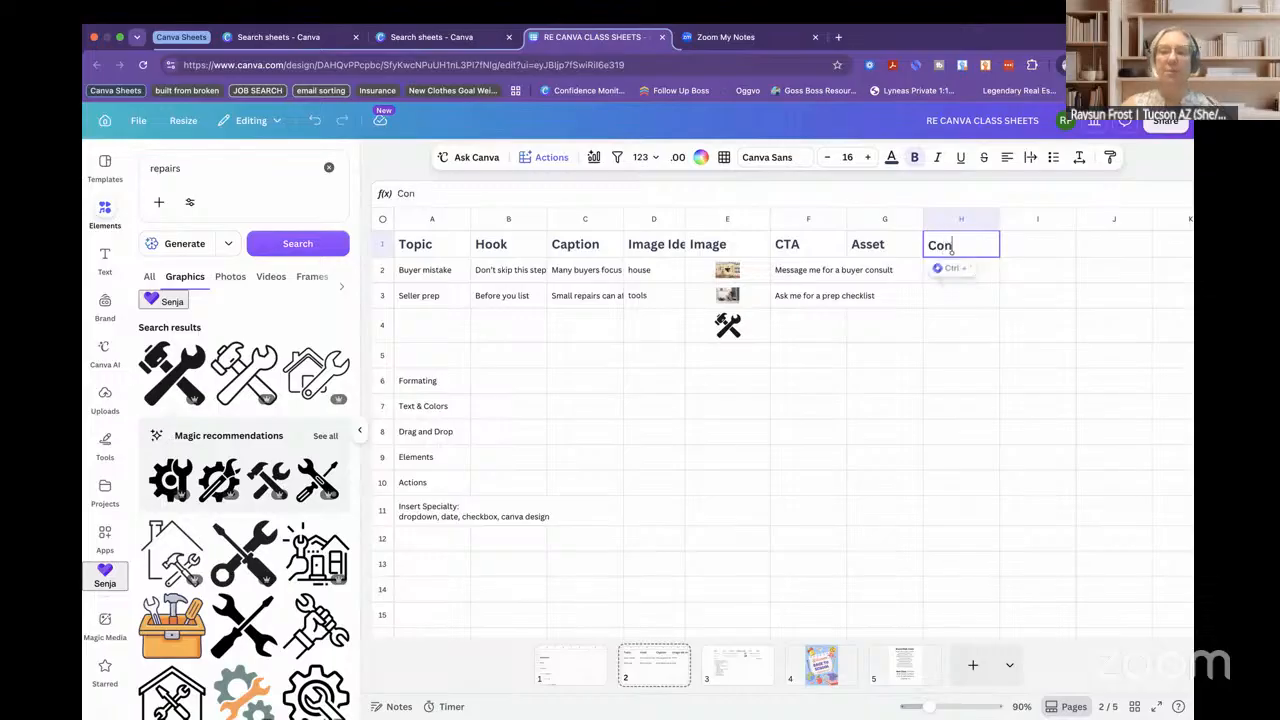
{"action": "type", "text": "tact Info"}
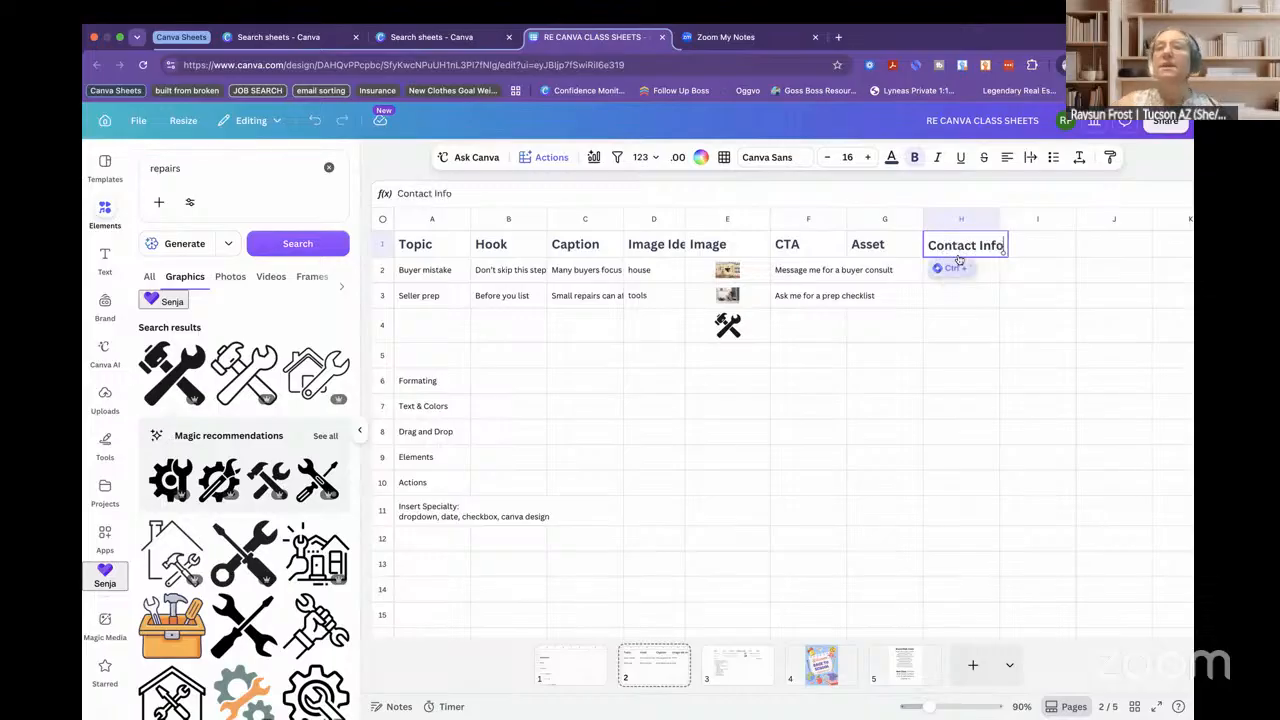
- Clear the "editing" entry and remove the leftover status dropdown from cell H2 under Contact Info
{"action": "left_click", "coordinate": [988, 270]}
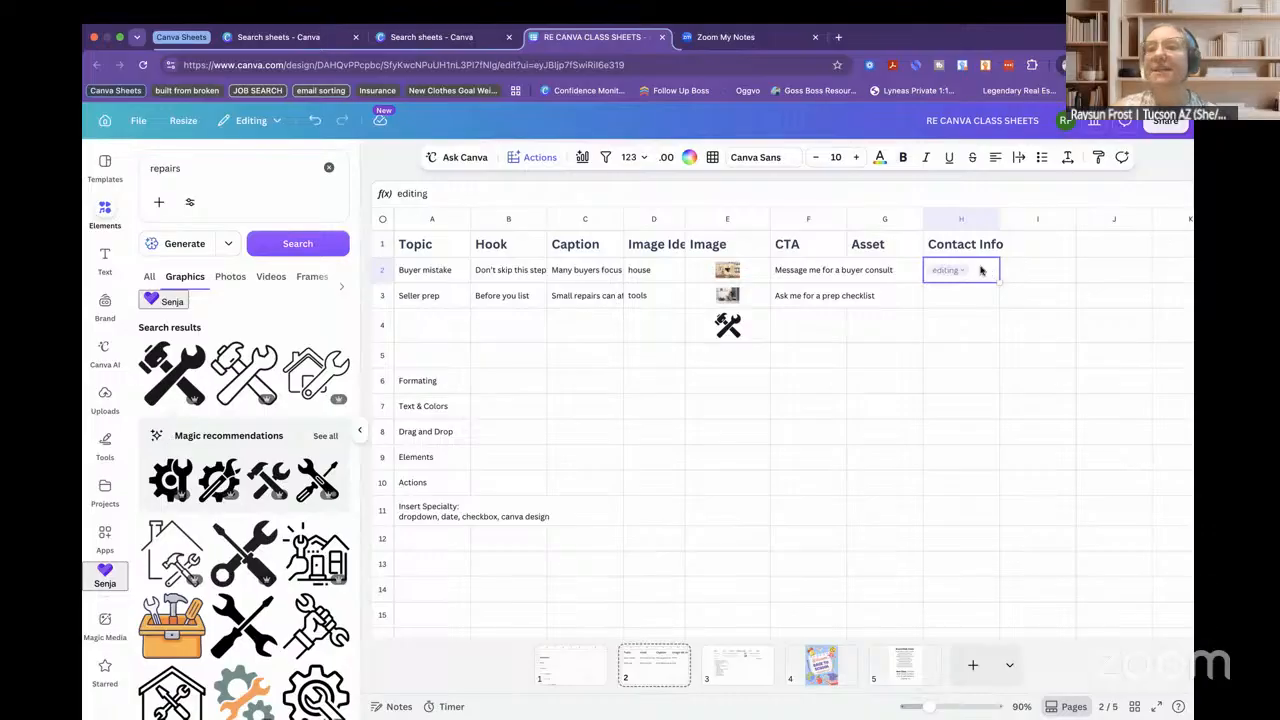
{"action": "double_click", "coordinate": [979, 270]}
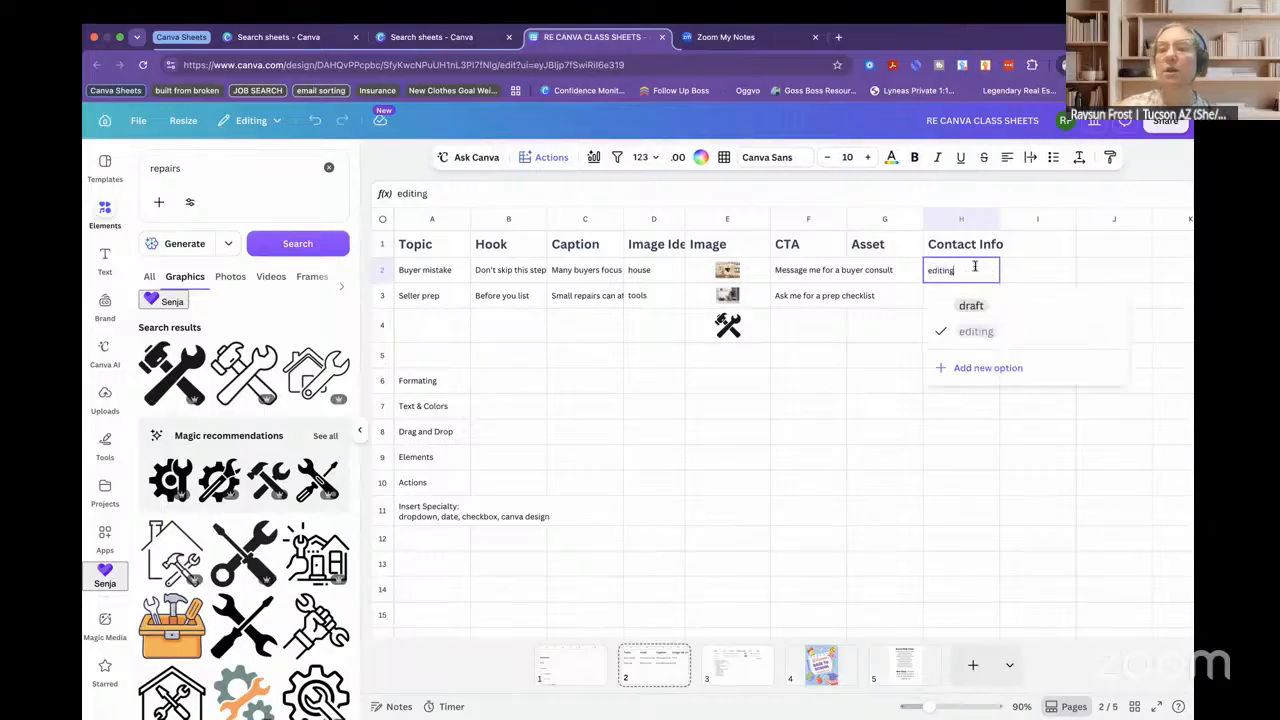
{"action": "key", "text": "BackSpace"}
{"action": "key", "text": "BackSpace"}
{"action": "key", "text": "BackSpace"}
{"action": "key", "text": "BackSpace"}
{"action": "key", "text": "BackSpace"}
{"action": "key", "text": "BackSpace"}
{"action": "key", "text": "BackSpace"}
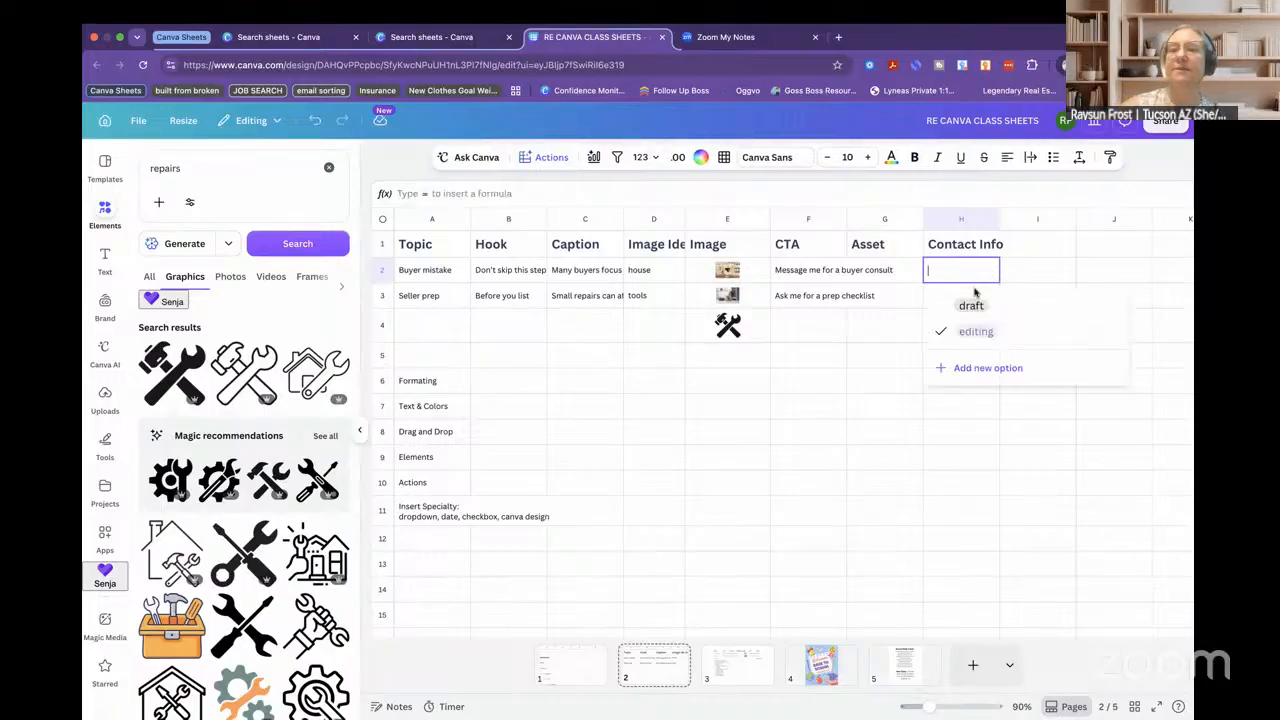
{"action": "left_click", "coordinate": [875, 344]}
{"action": "left_click", "coordinate": [961, 271]}
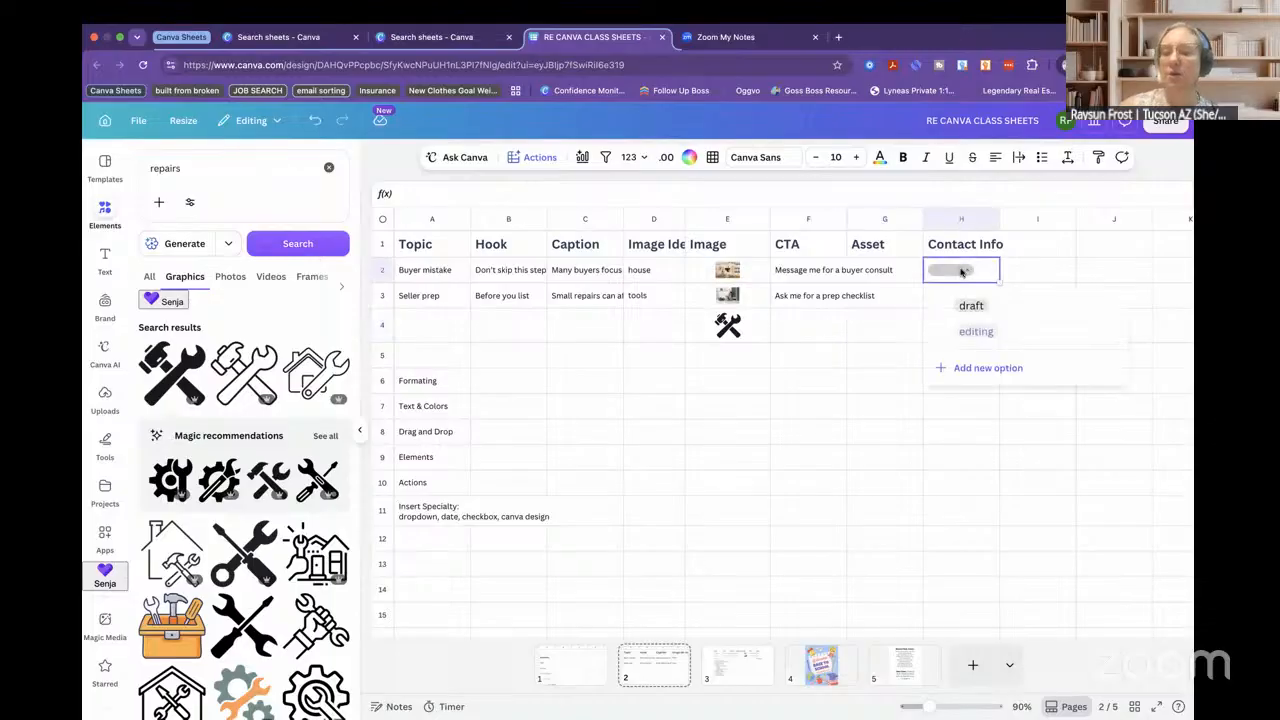
{"action": "key", "text": "BackSpace"}
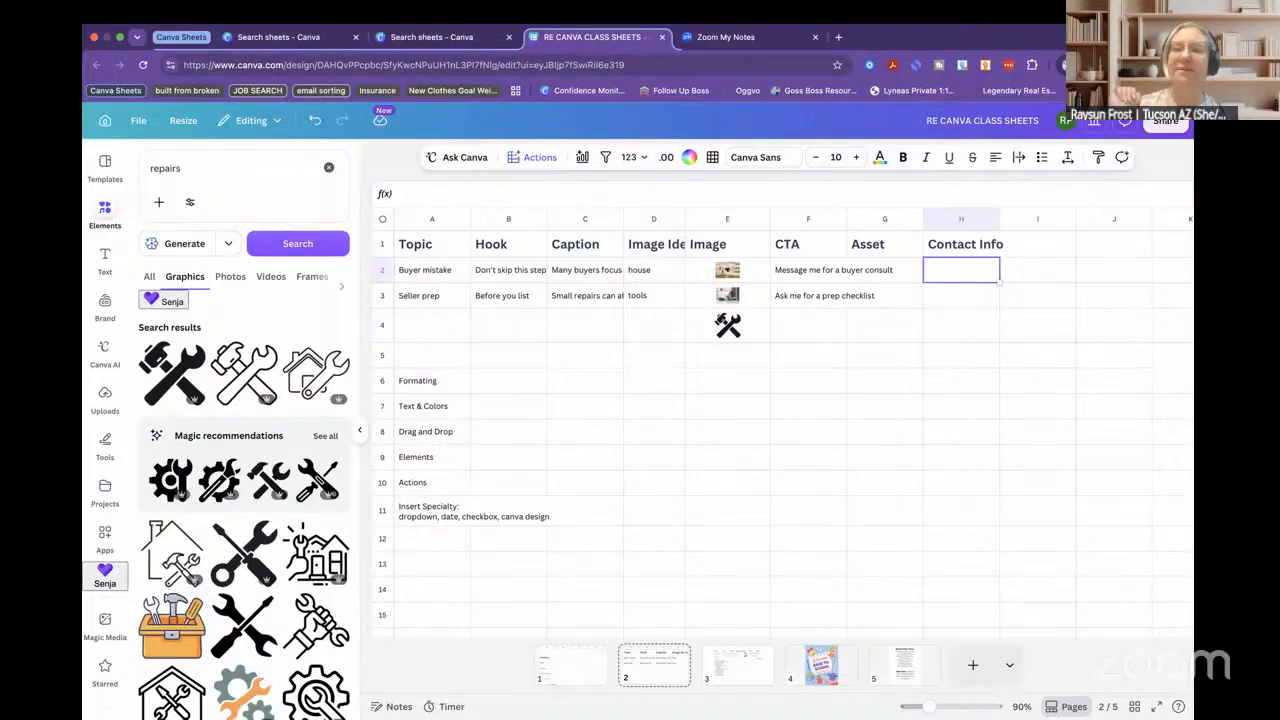
{"action": "left_click", "coordinate": [908, 322]}
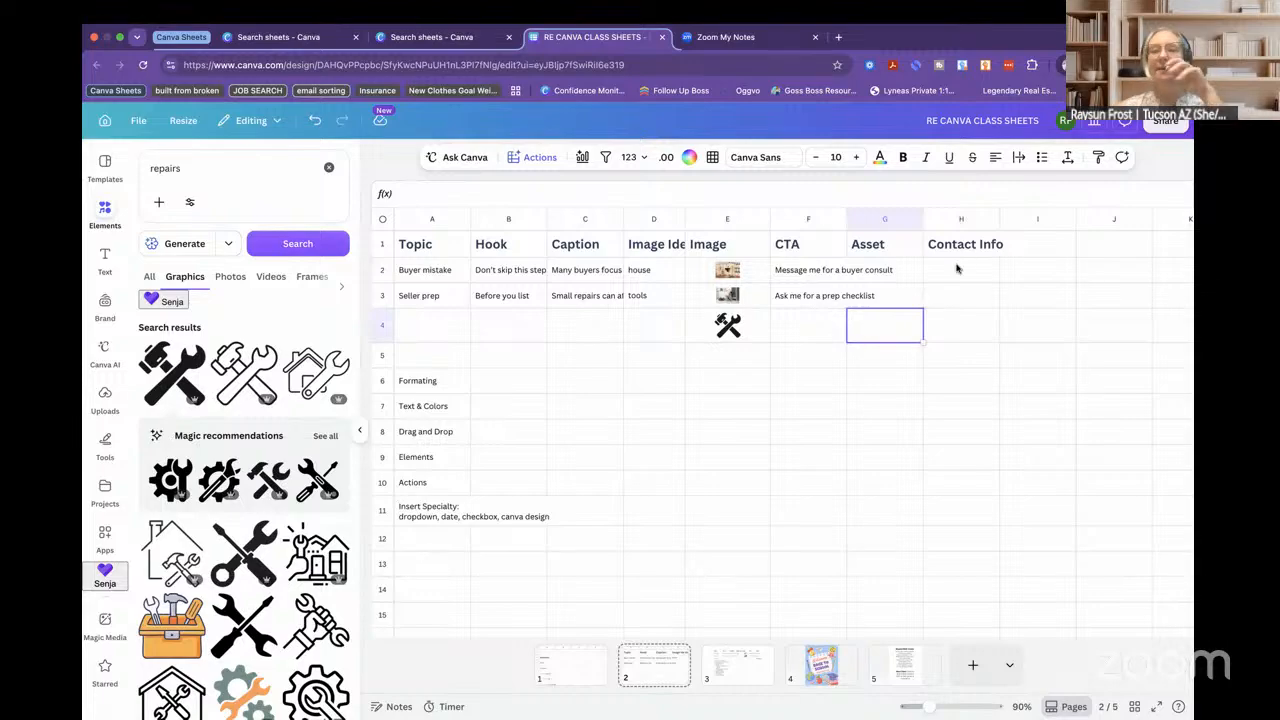
- Insert a link to realestatecanvalab.com in cell H2 under Contact Info
{"action": "left_click", "coordinate": [955, 272]}
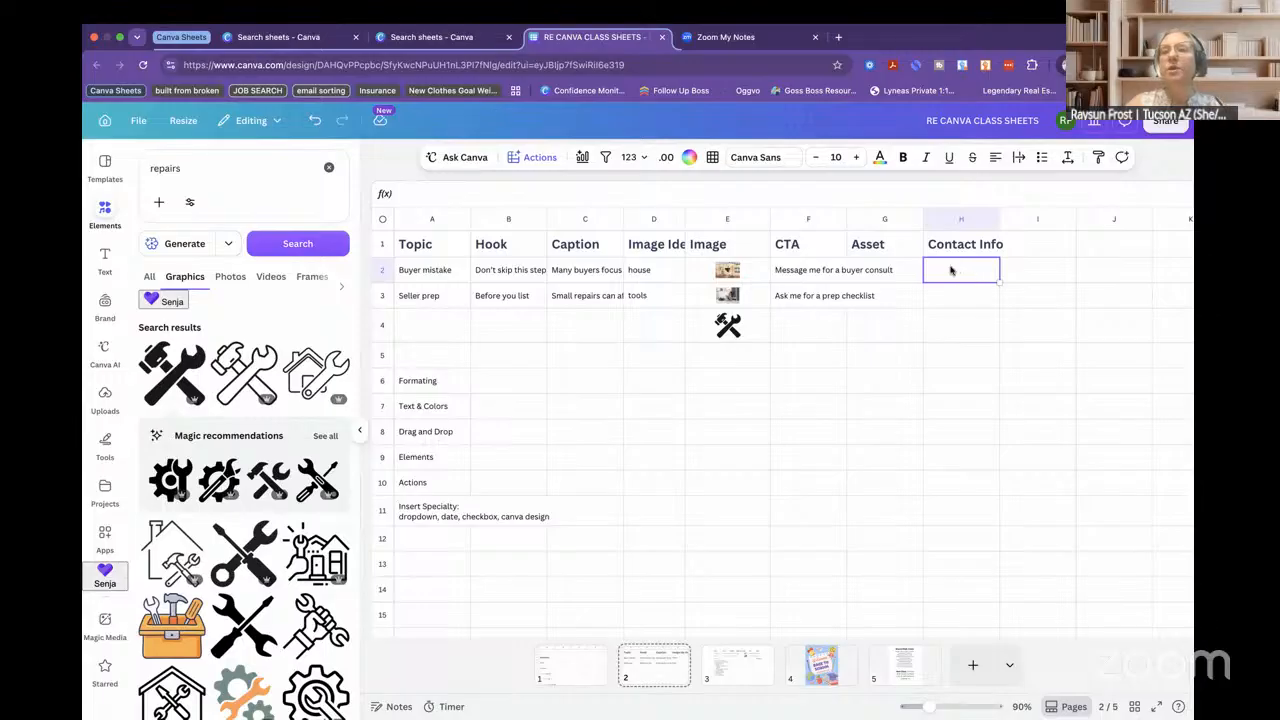
{"action": "left_click", "coordinate": [532, 157]}
{"action": "scroll", "coordinate": [560, 316], "scroll_direction": "down", "scroll_amount": 5}
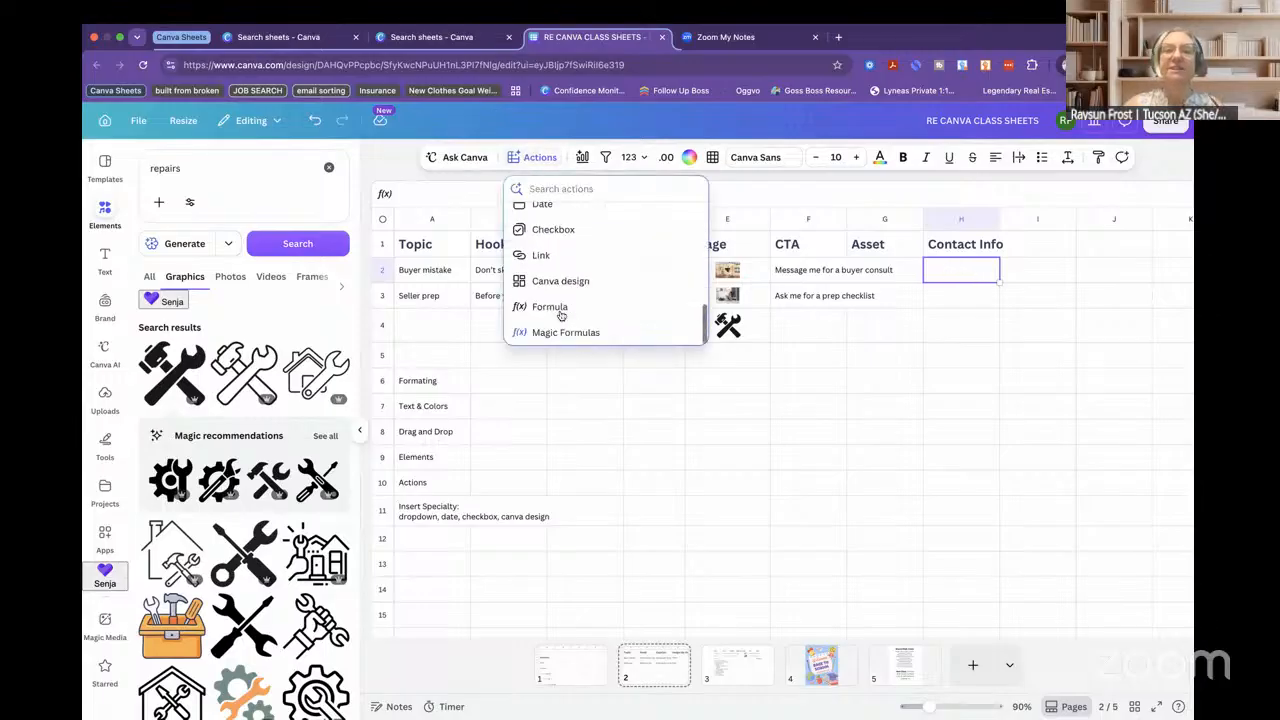
{"action": "left_click", "coordinate": [547, 260]}
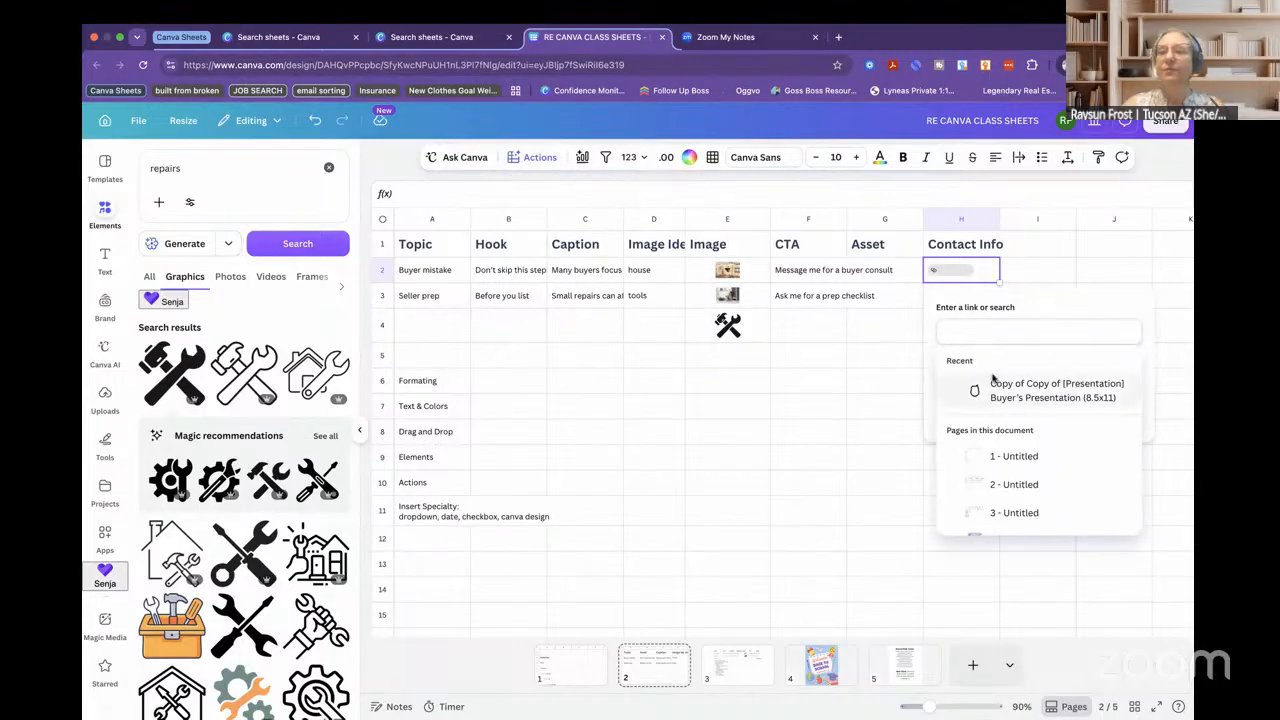
{"action": "left_click", "coordinate": [979, 332]}
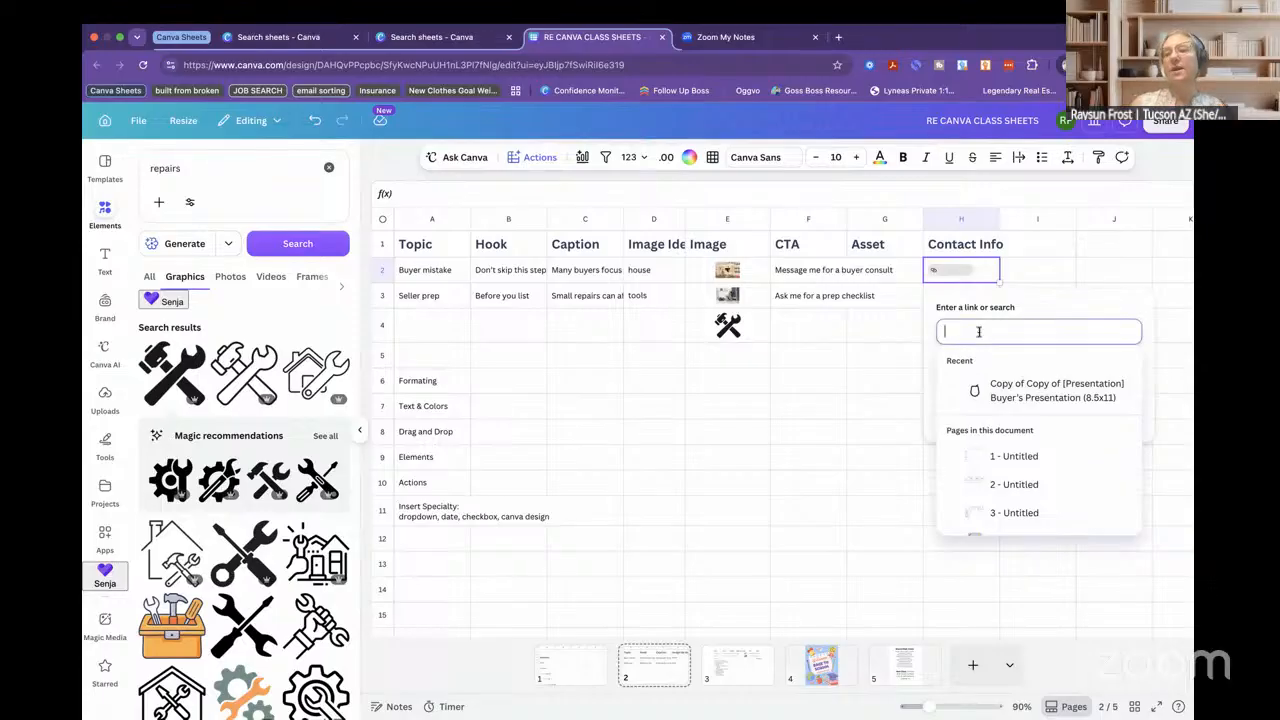
{"action": "type", "text": "real"}
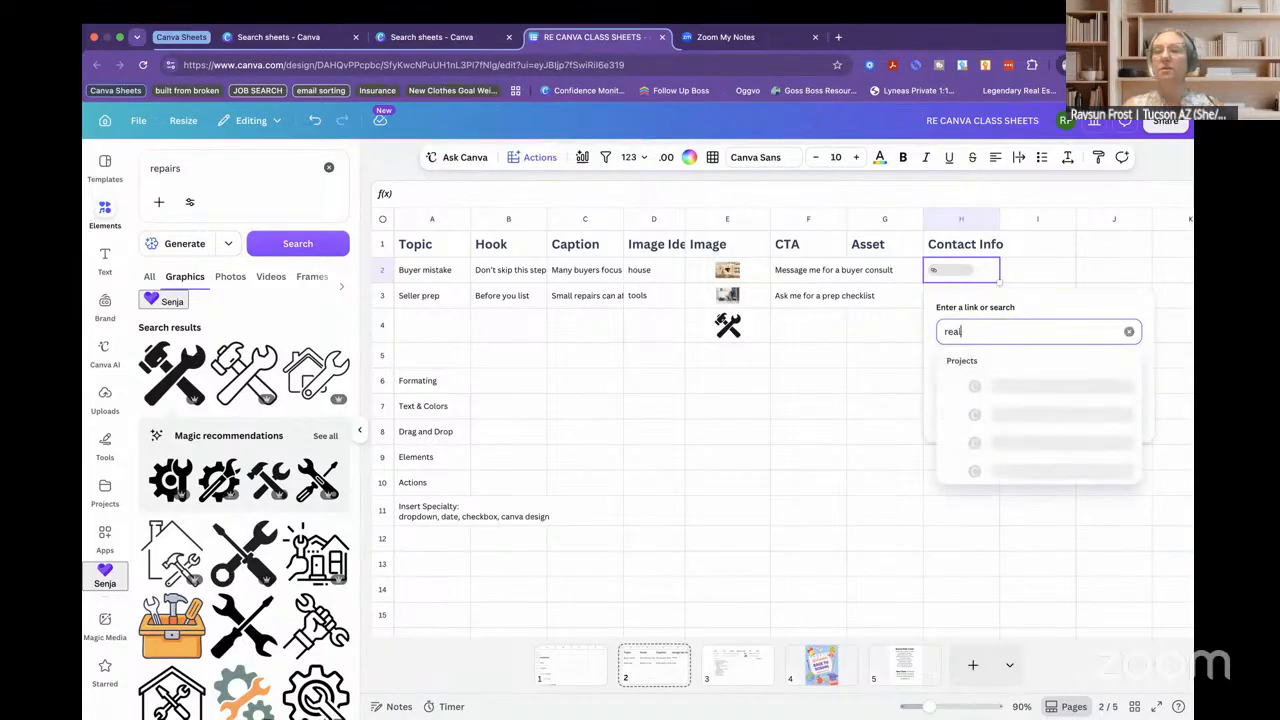
{"action": "type", "text": "estatecanv"}
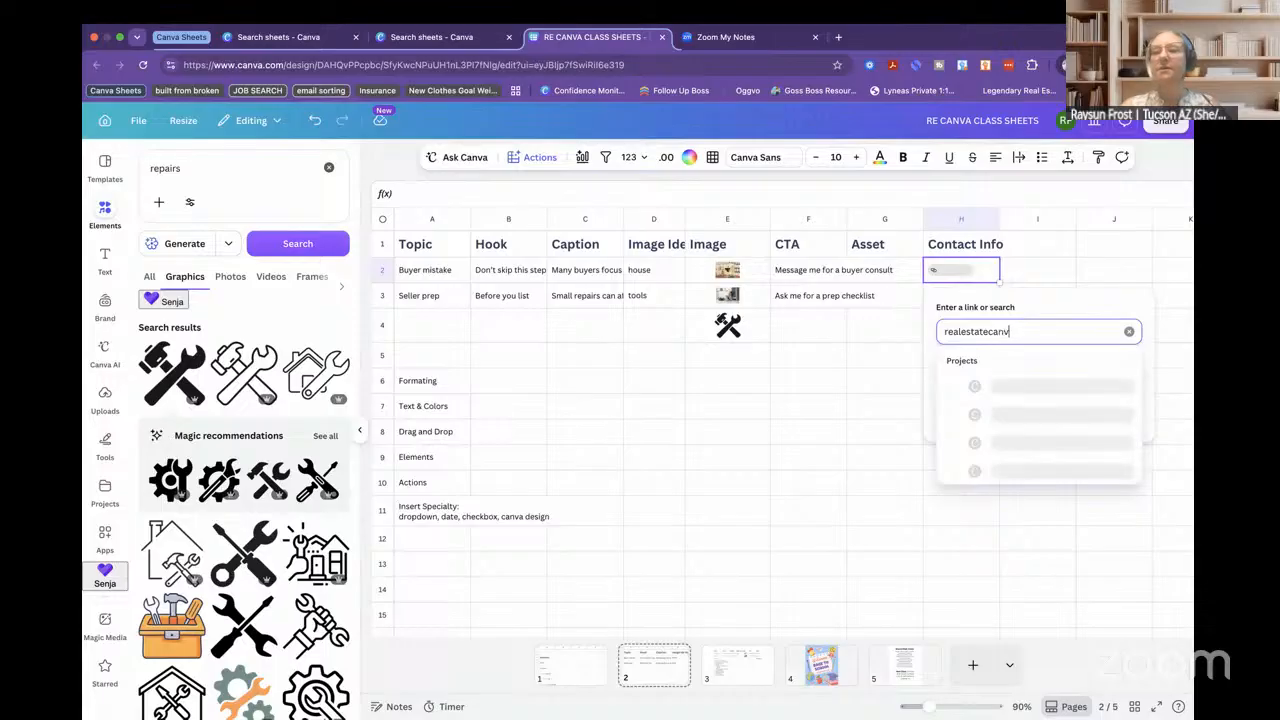
{"action": "type", "text": "alab.com"}
{"action": "key", "text": "Return"}
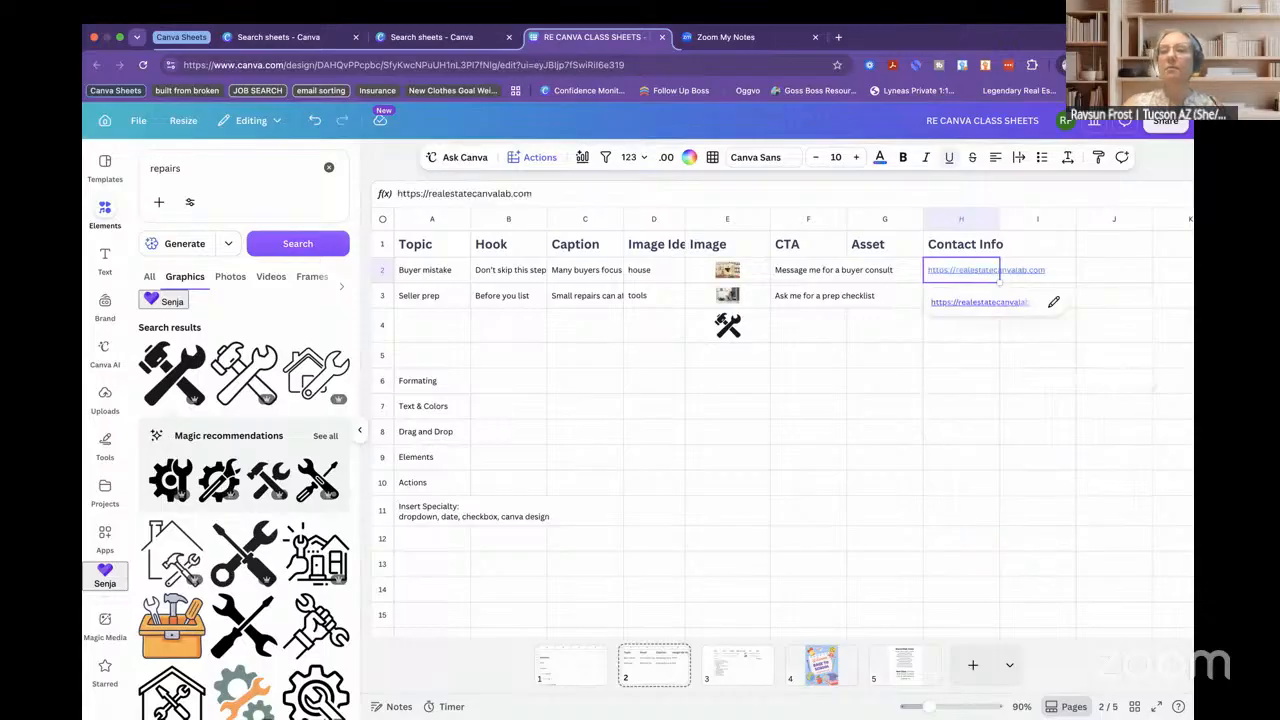
{"action": "left_click", "coordinate": [935, 388]}
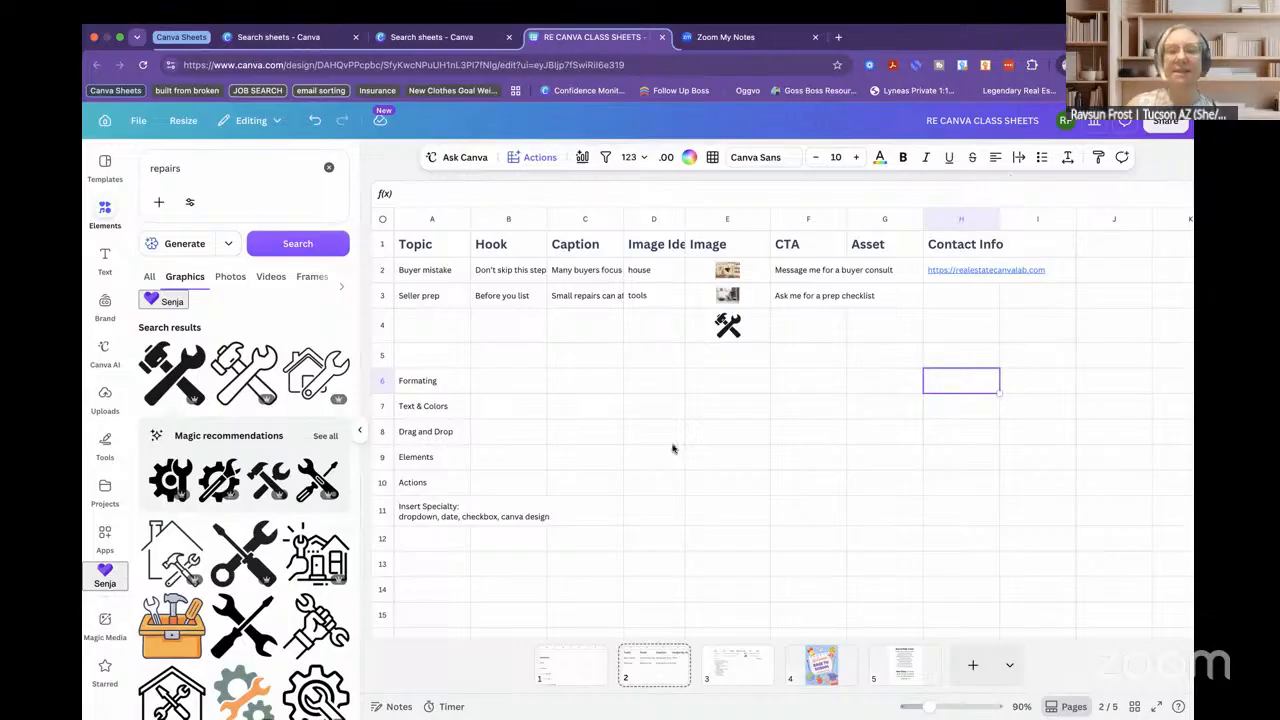
{"action": "left_click", "coordinate": [937, 300]}
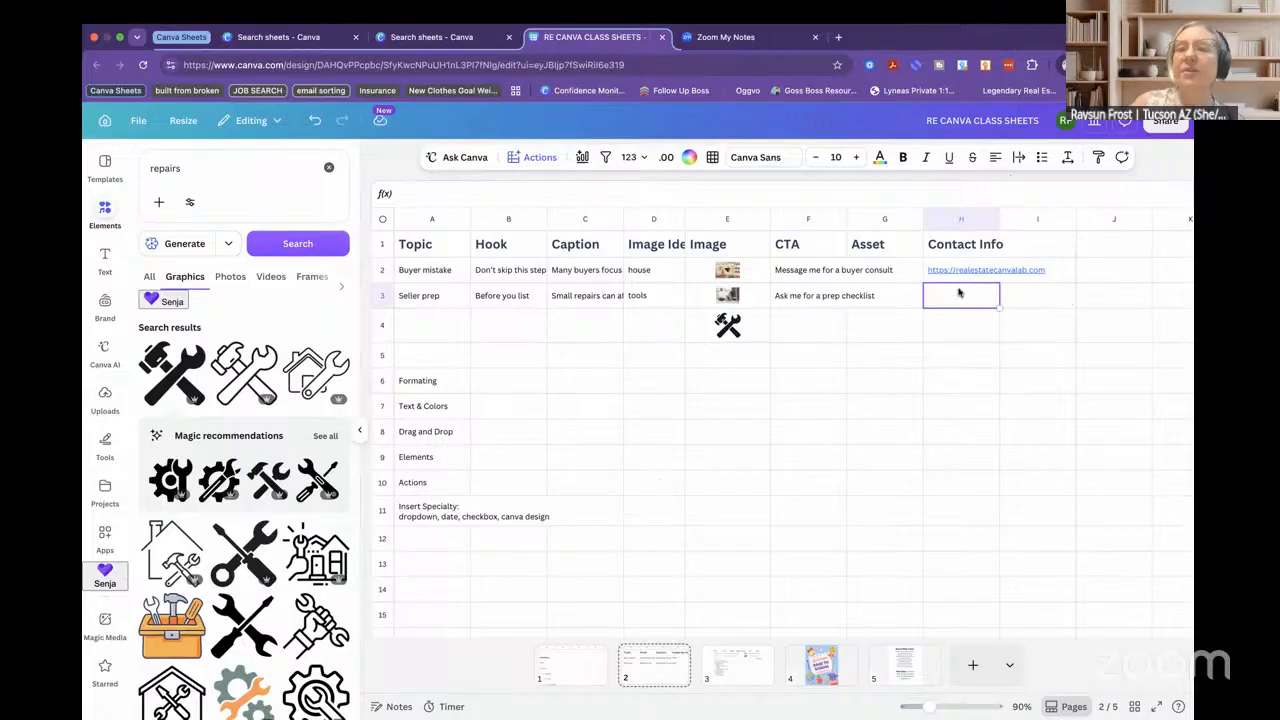
{"action": "left_click", "coordinate": [533, 159]}
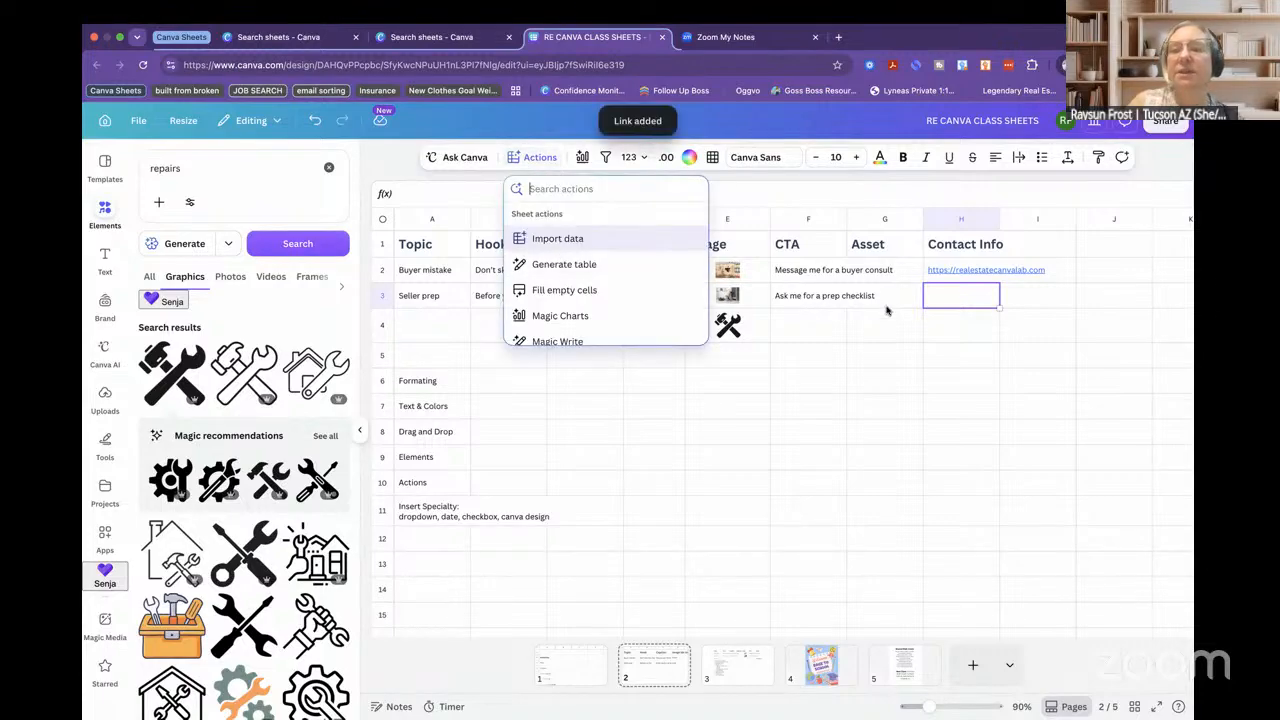
{"action": "left_click", "coordinate": [879, 334]}
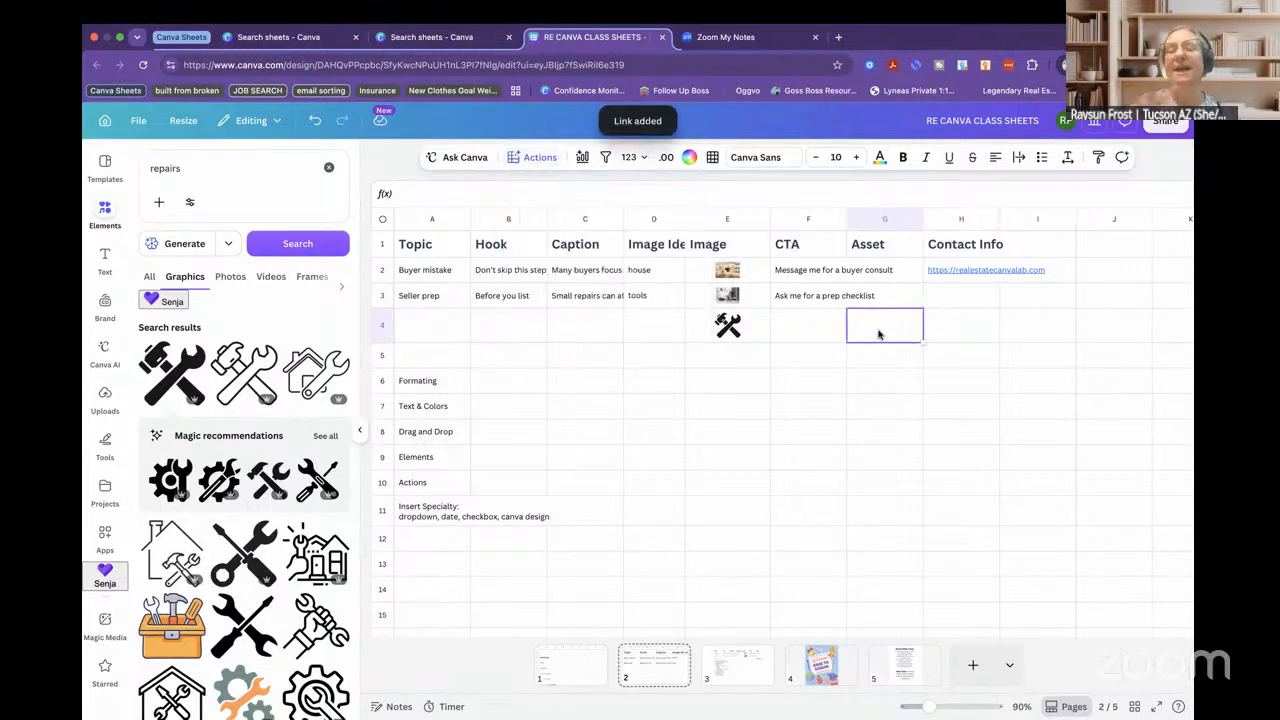
- Insert the Canva design "Memorial Day posts for all media sites FB IG LI EMAIL" into Asset cell G4 and check its preview
{"action": "left_click", "coordinate": [530, 158]}
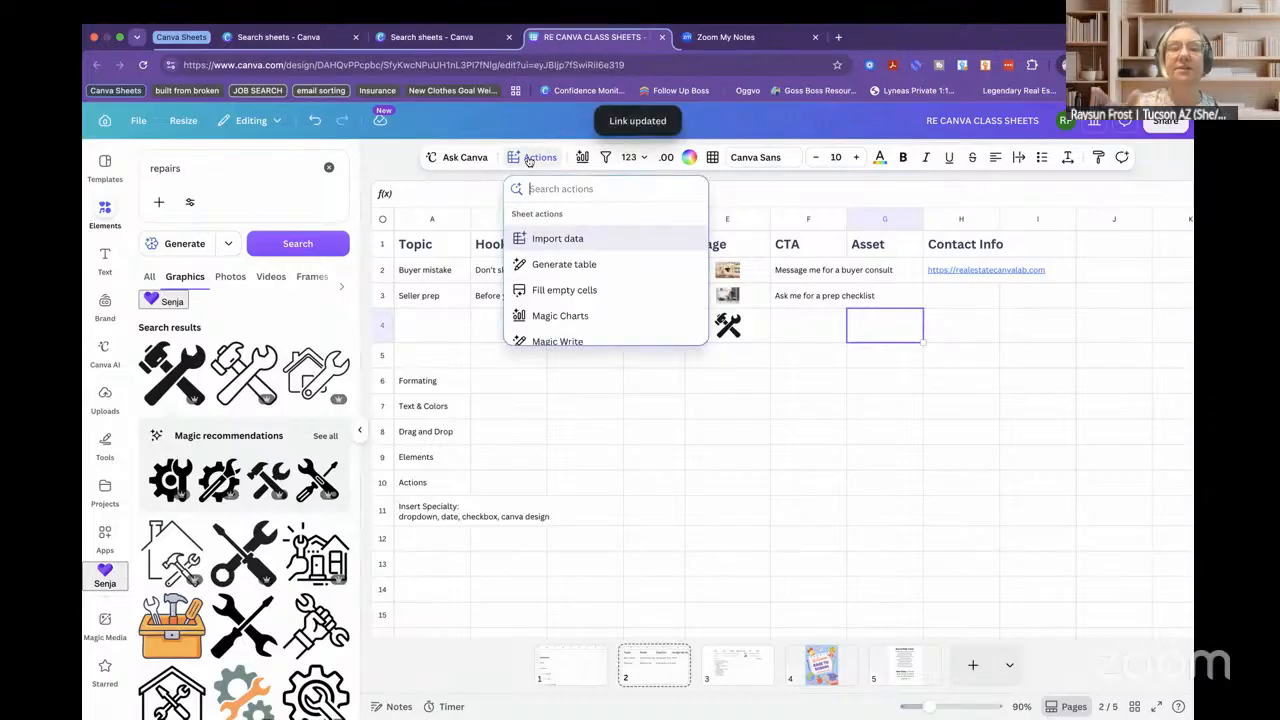
{"action": "scroll", "coordinate": [560, 288], "scroll_direction": "down", "scroll_amount": 4}
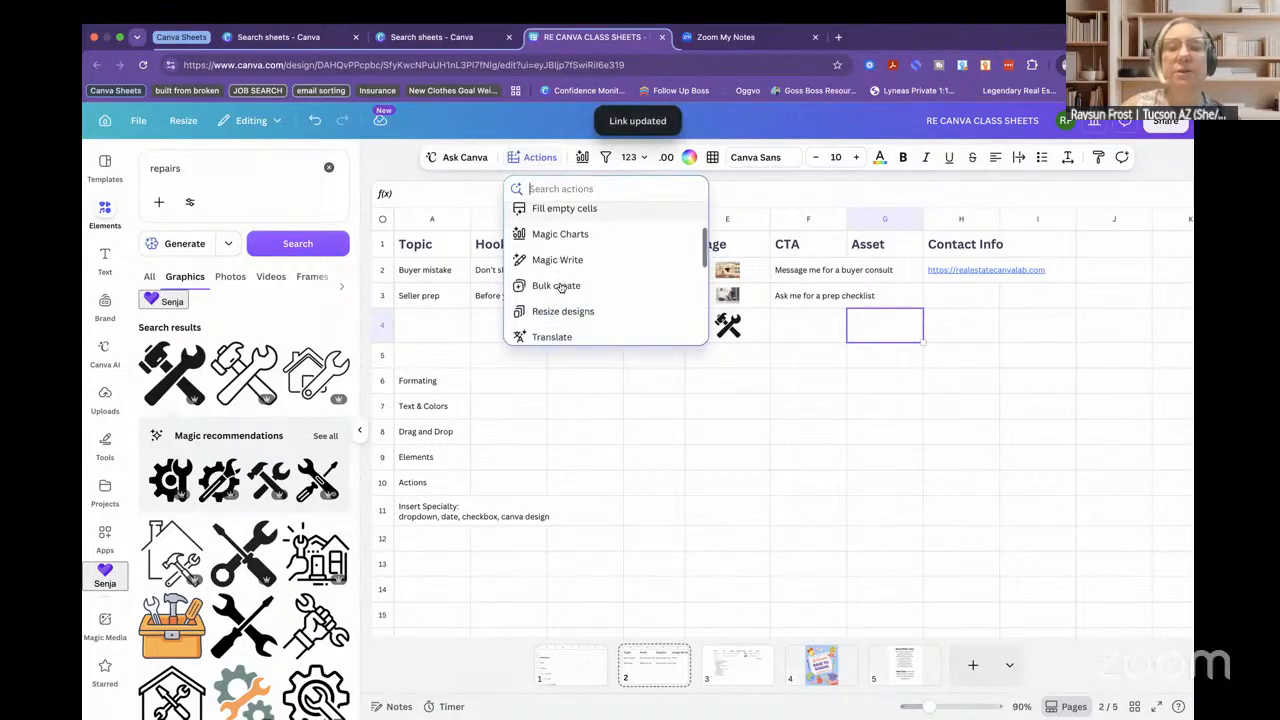
{"action": "scroll", "coordinate": [560, 288], "scroll_direction": "down", "scroll_amount": 3}
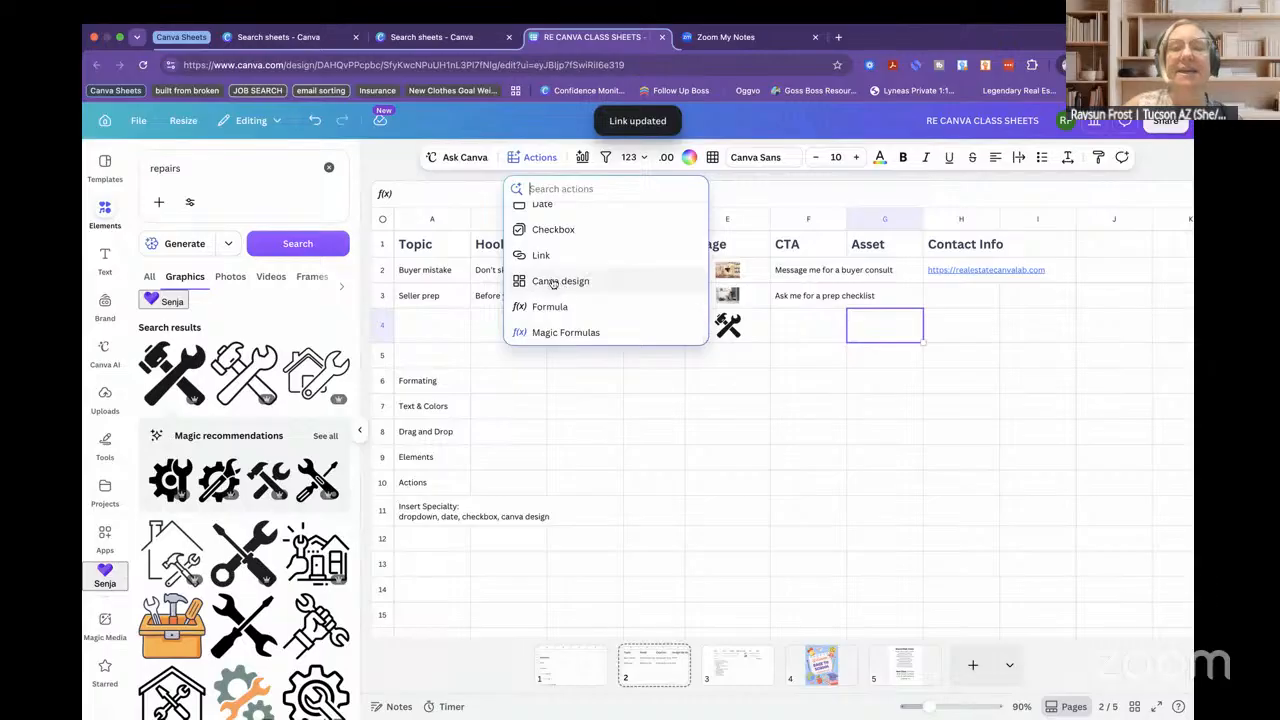
{"action": "left_click", "coordinate": [556, 282]}
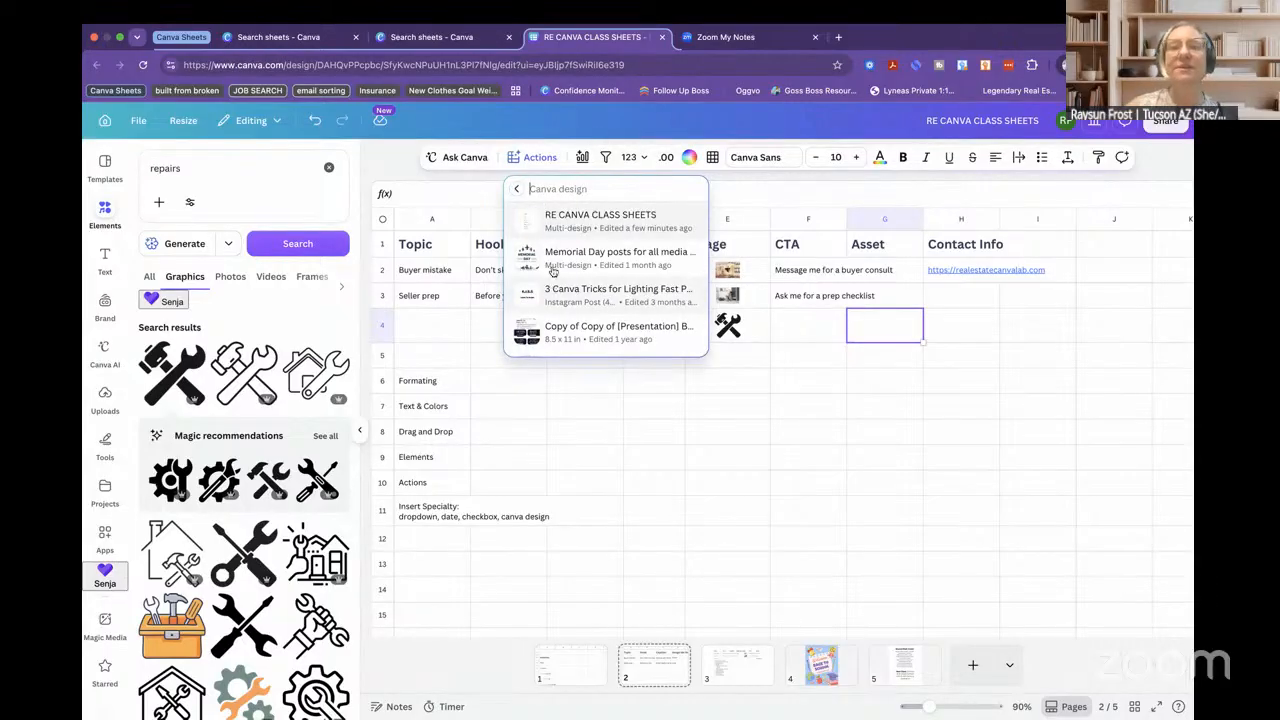
{"action": "left_click", "coordinate": [549, 258]}
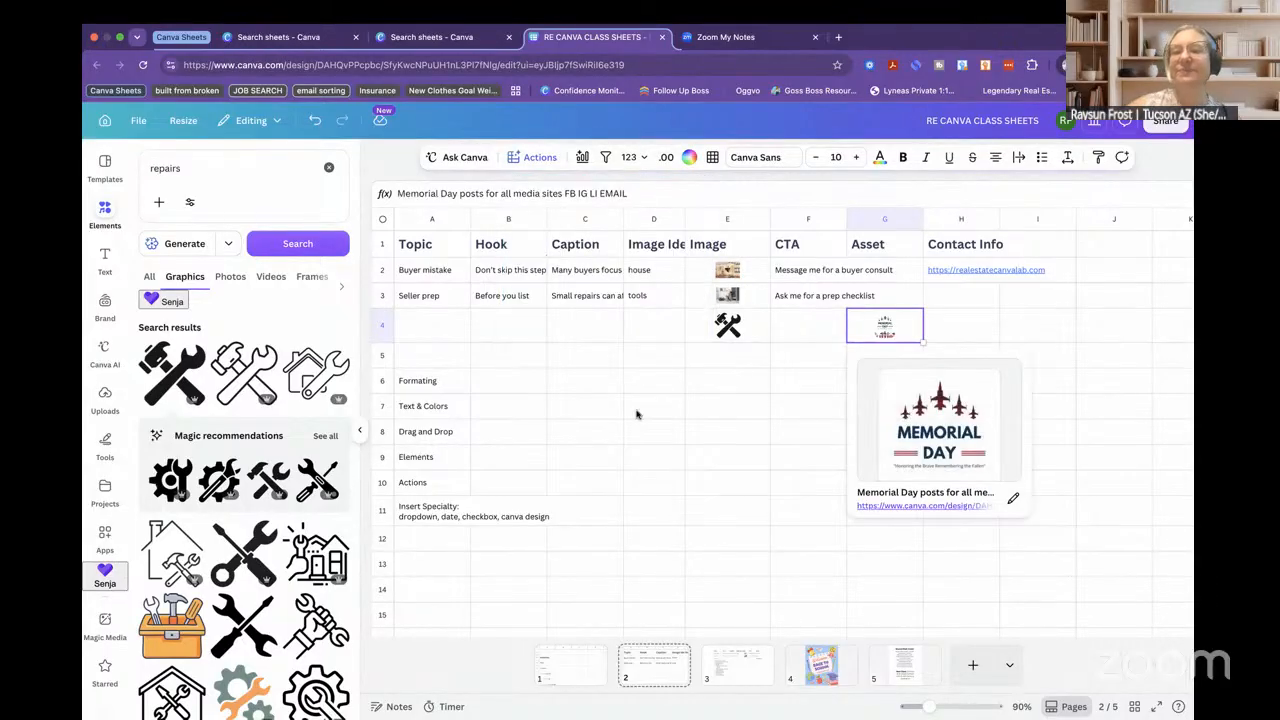
{"action": "left_click", "coordinate": [680, 414]}
{"action": "left_click", "coordinate": [893, 329]}
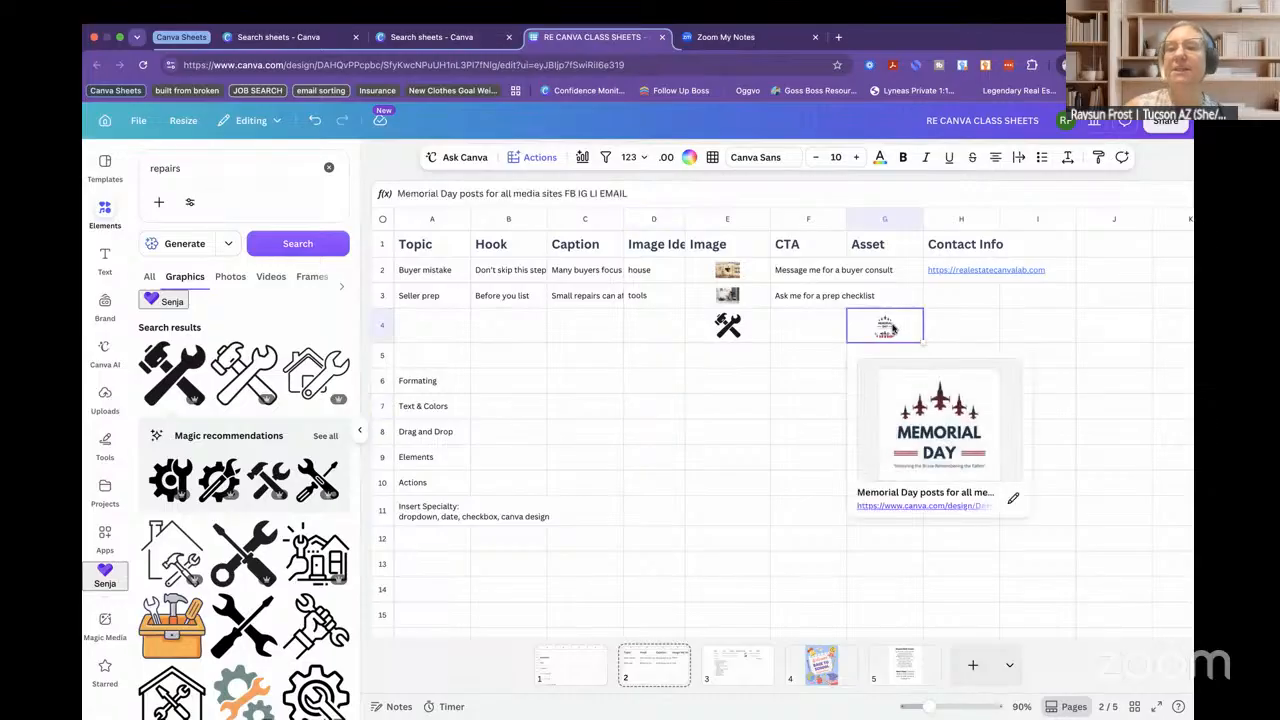
{"action": "left_click", "coordinate": [726, 416]}
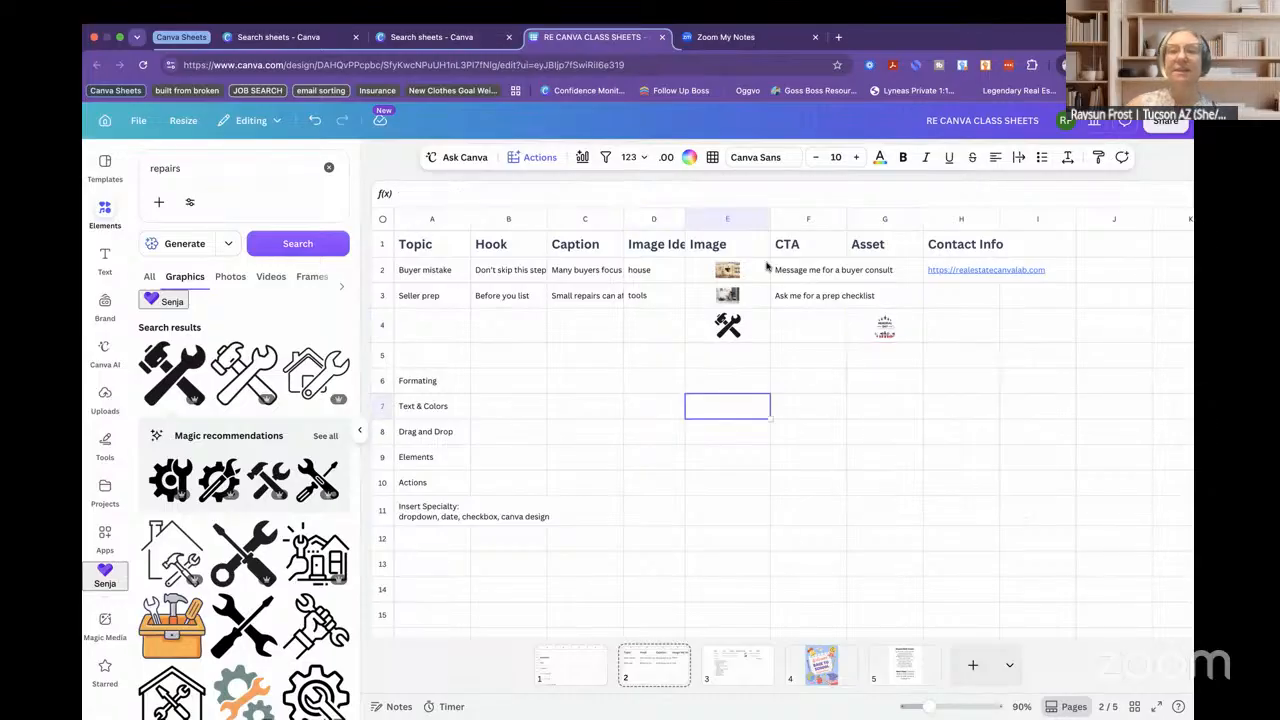
{"action": "left_click", "coordinate": [886, 329]}
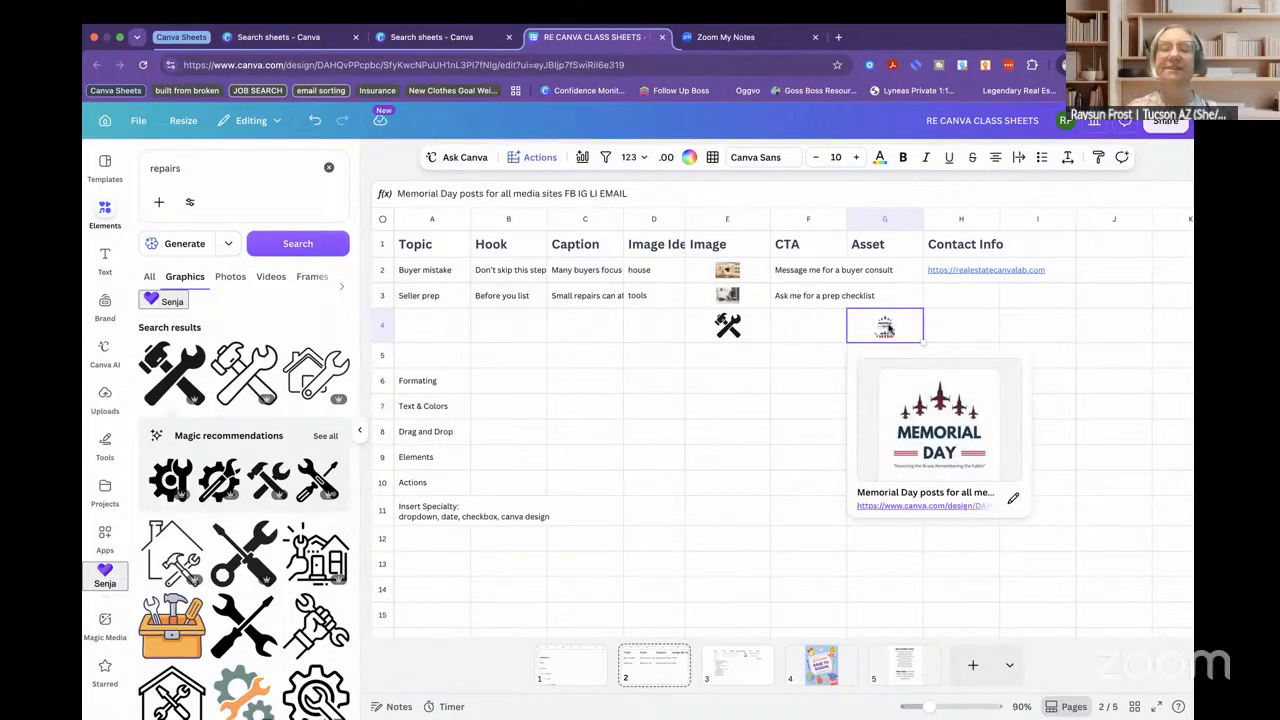
- Enter "Holiday" as the topic in cell A4
{"action": "left_click", "coordinate": [442, 316]}
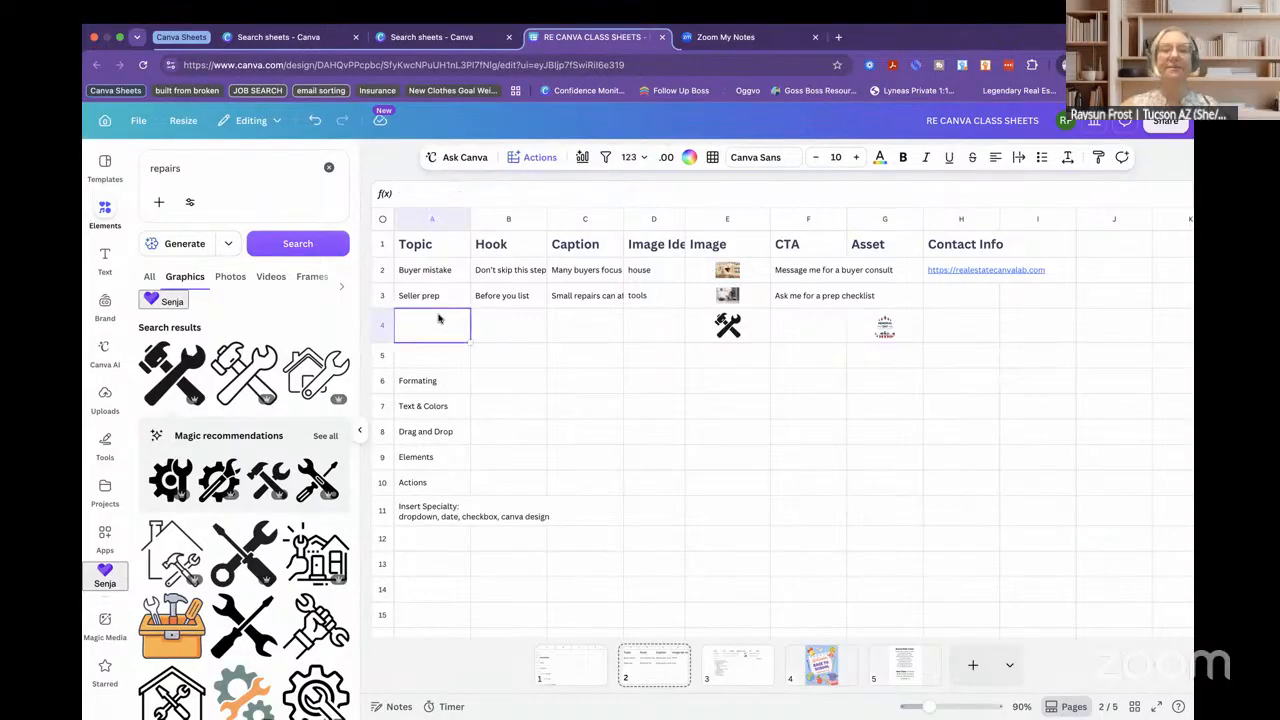
{"action": "double_click", "coordinate": [431, 322]}
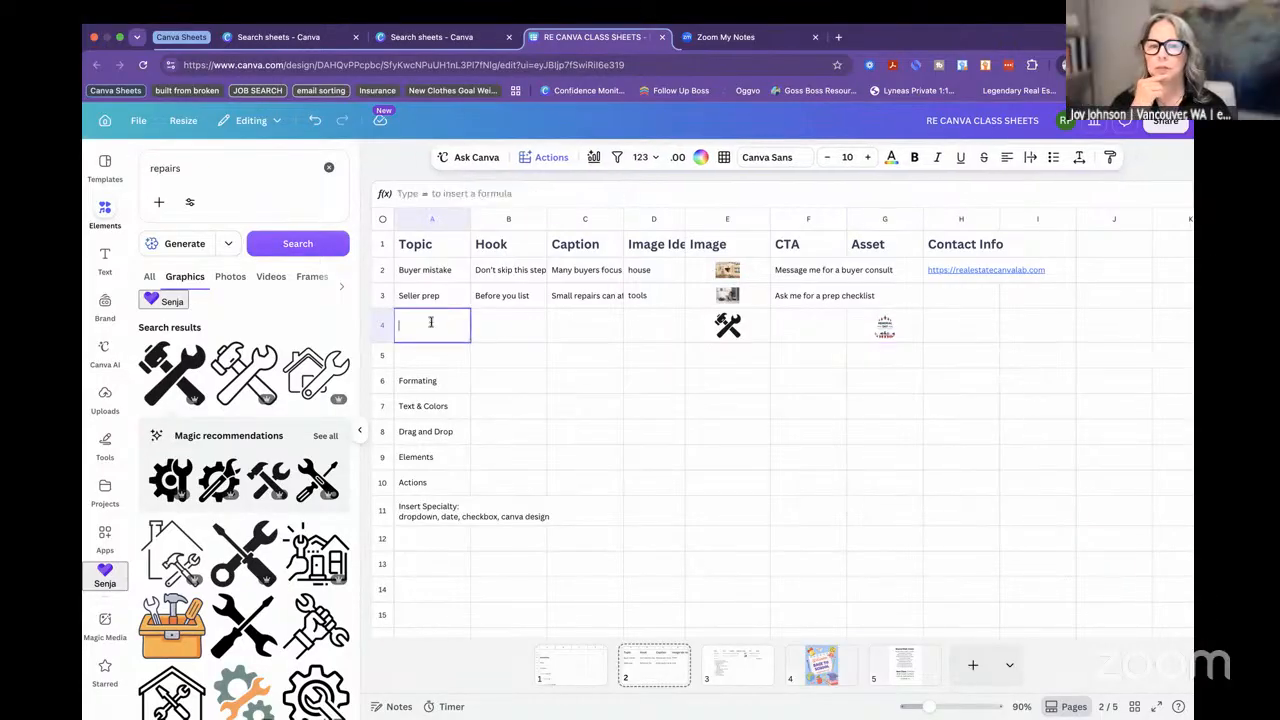
{"action": "type", "text": "Holi8day"}
{"action": "key", "text": "BackSpace"}
{"action": "key", "text": "BackSpace"}
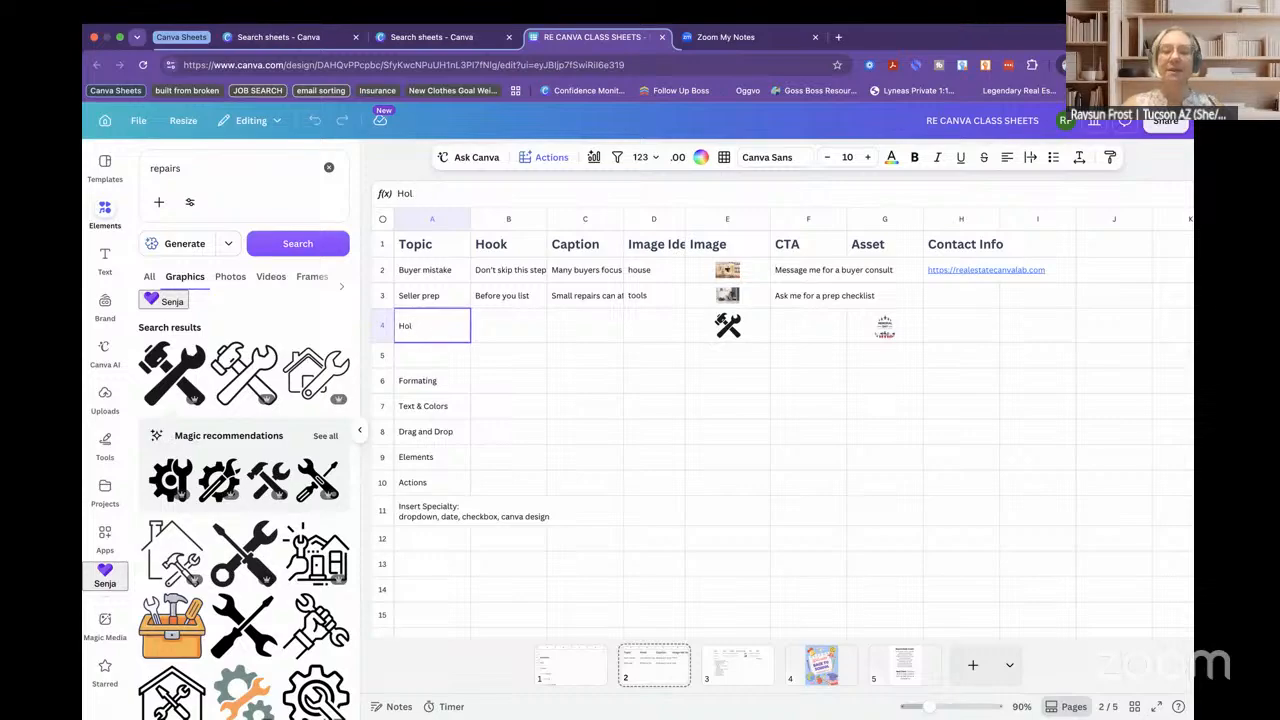
{"action": "type", "text": "iday"}
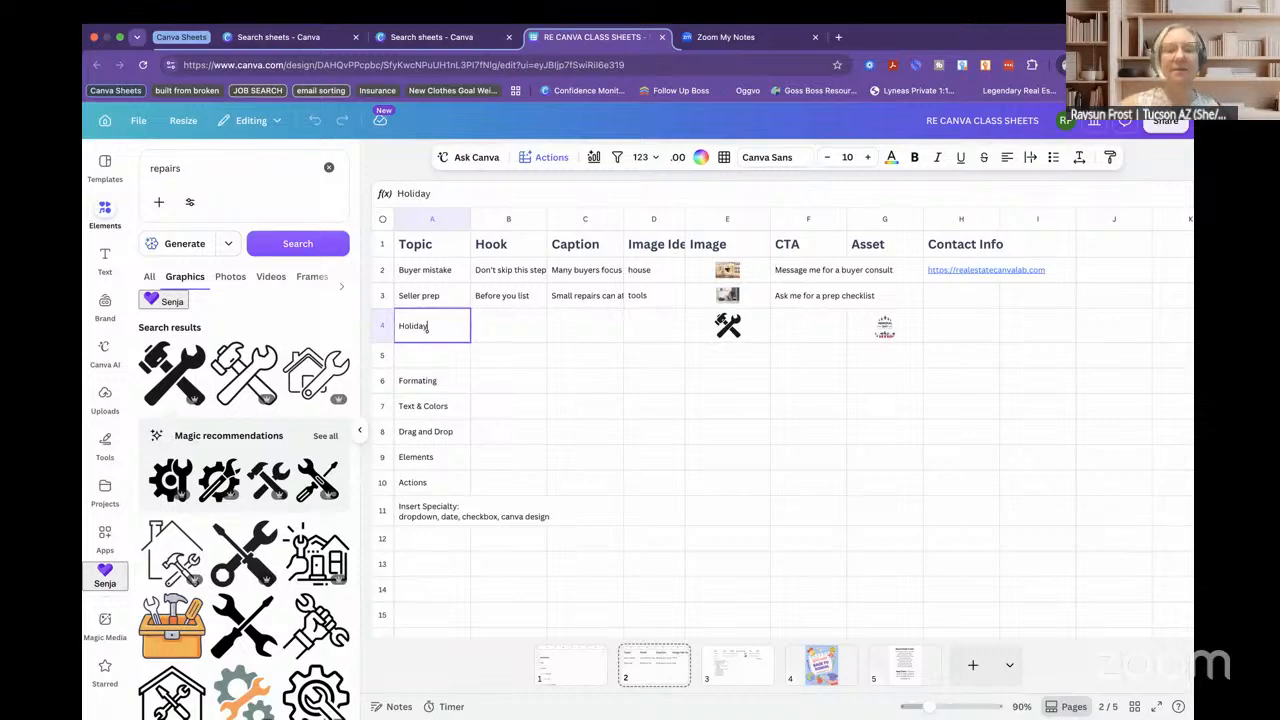
{"action": "left_click", "coordinate": [690, 391]}
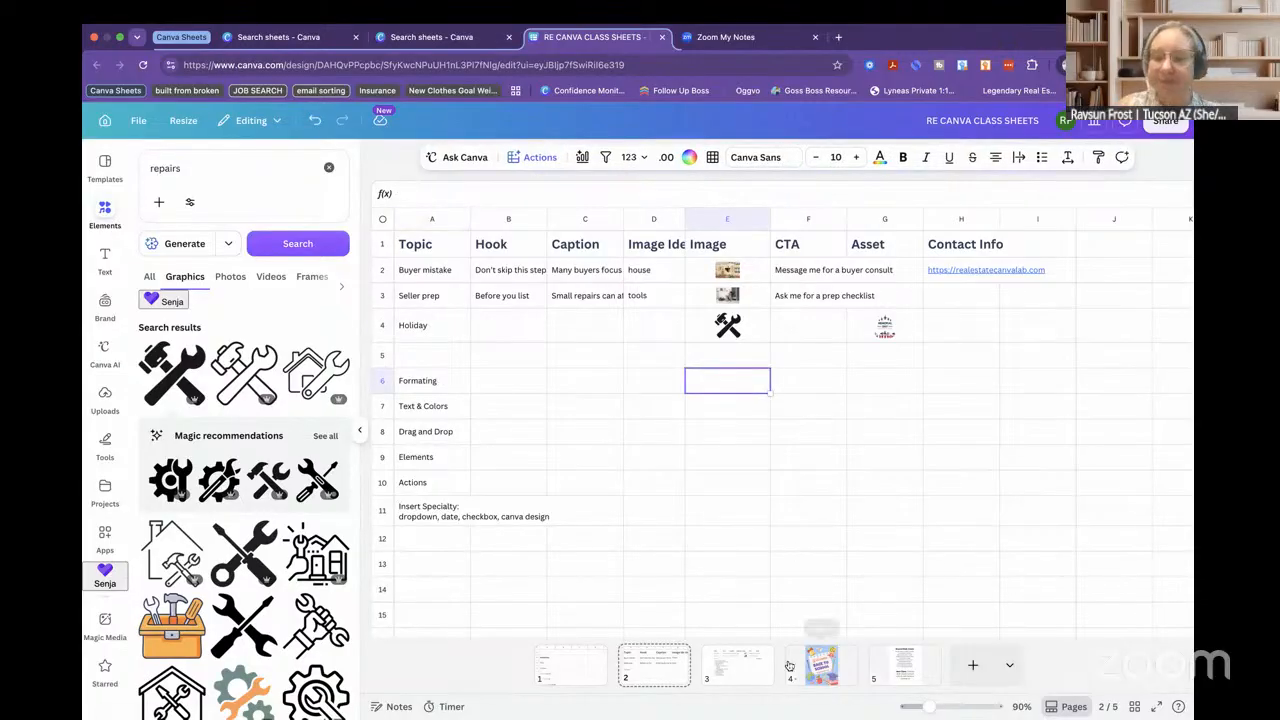
- Open sheet page 3 and insert a blank row below the headers and a blank column after Topic
{"action": "left_click", "coordinate": [745, 668]}
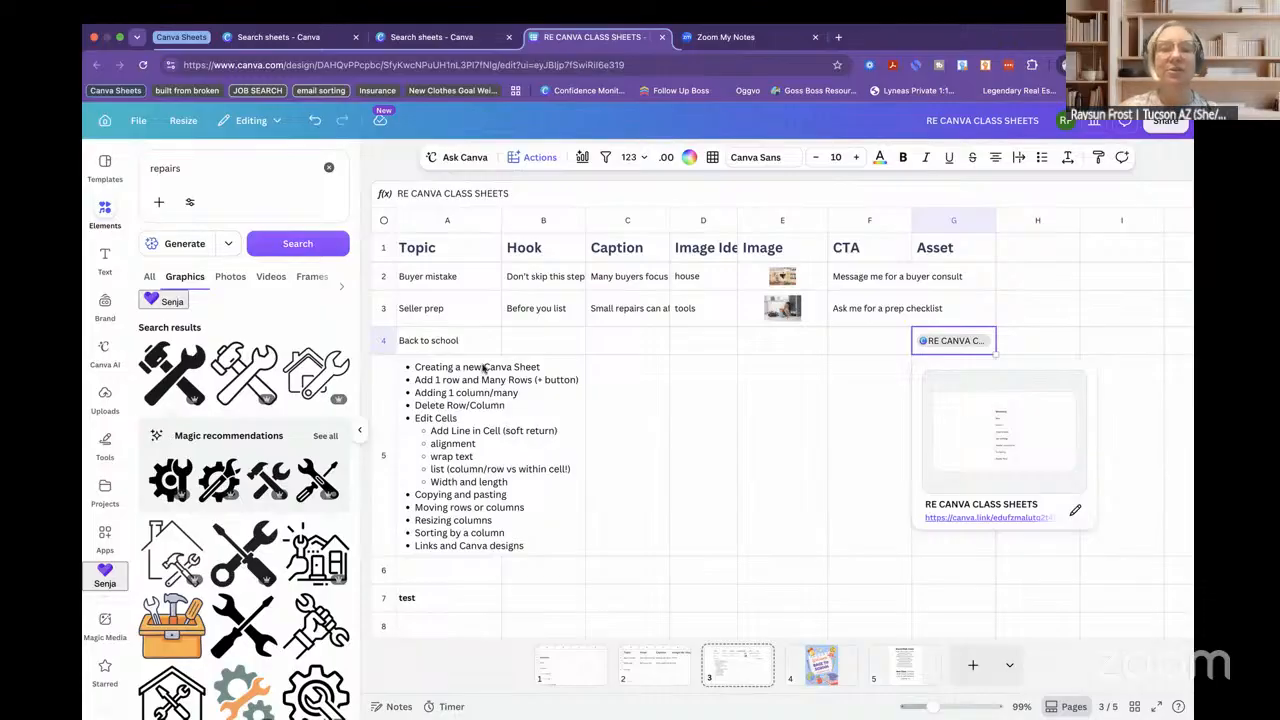
{"action": "left_click", "coordinate": [371, 264]}
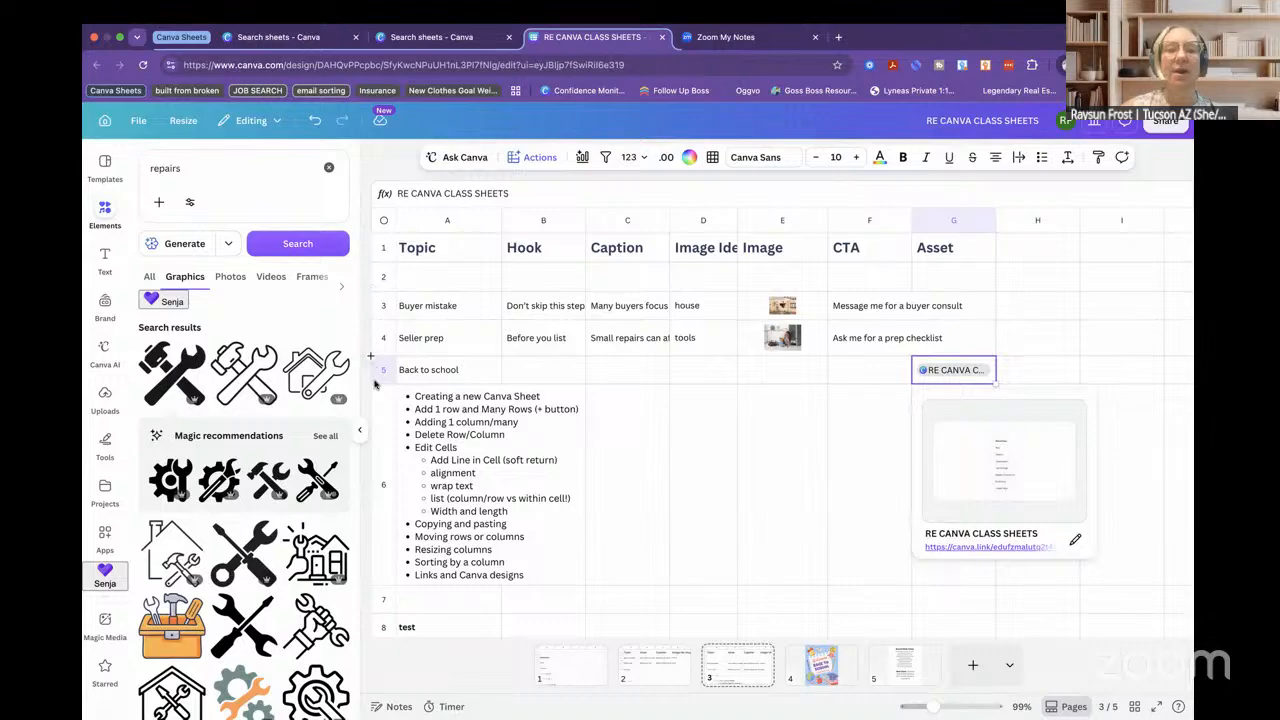
{"action": "left_click", "coordinate": [501, 213]}
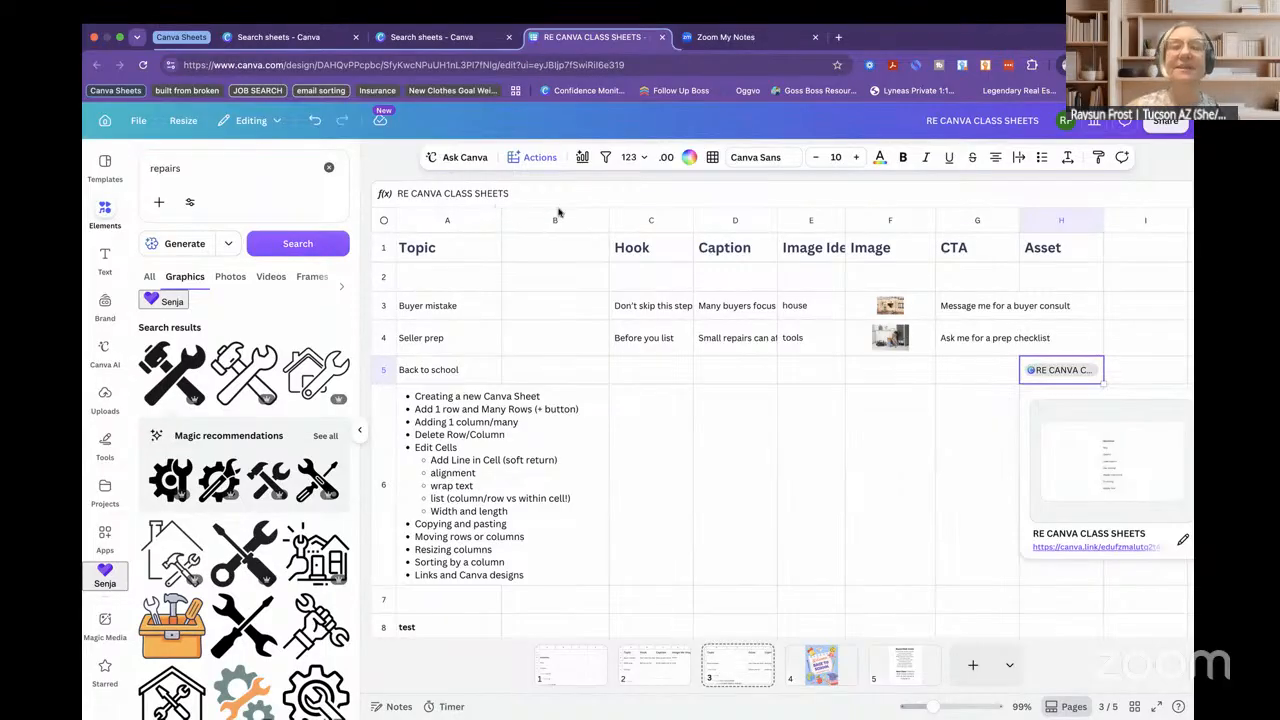
- Delete the blank column B beside Topic and the blank row 2 below the headers
{"action": "right_click", "coordinate": [550, 220]}
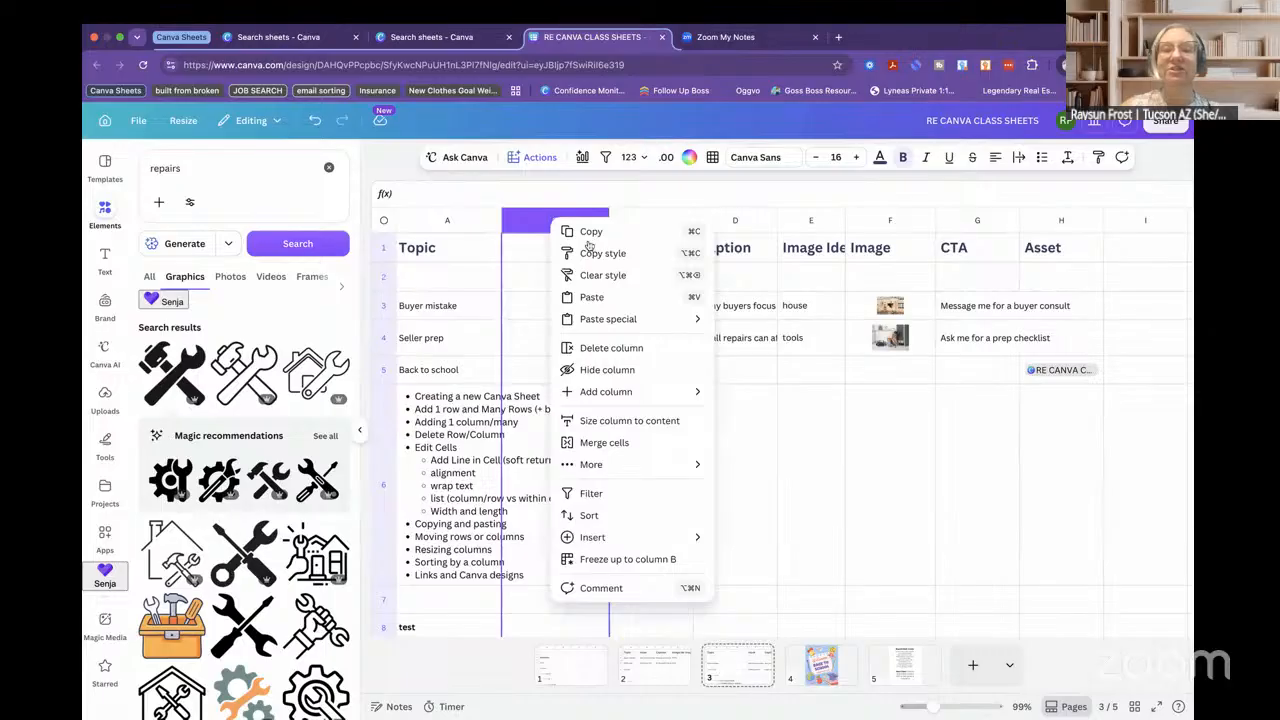
{"action": "left_click", "coordinate": [605, 349]}
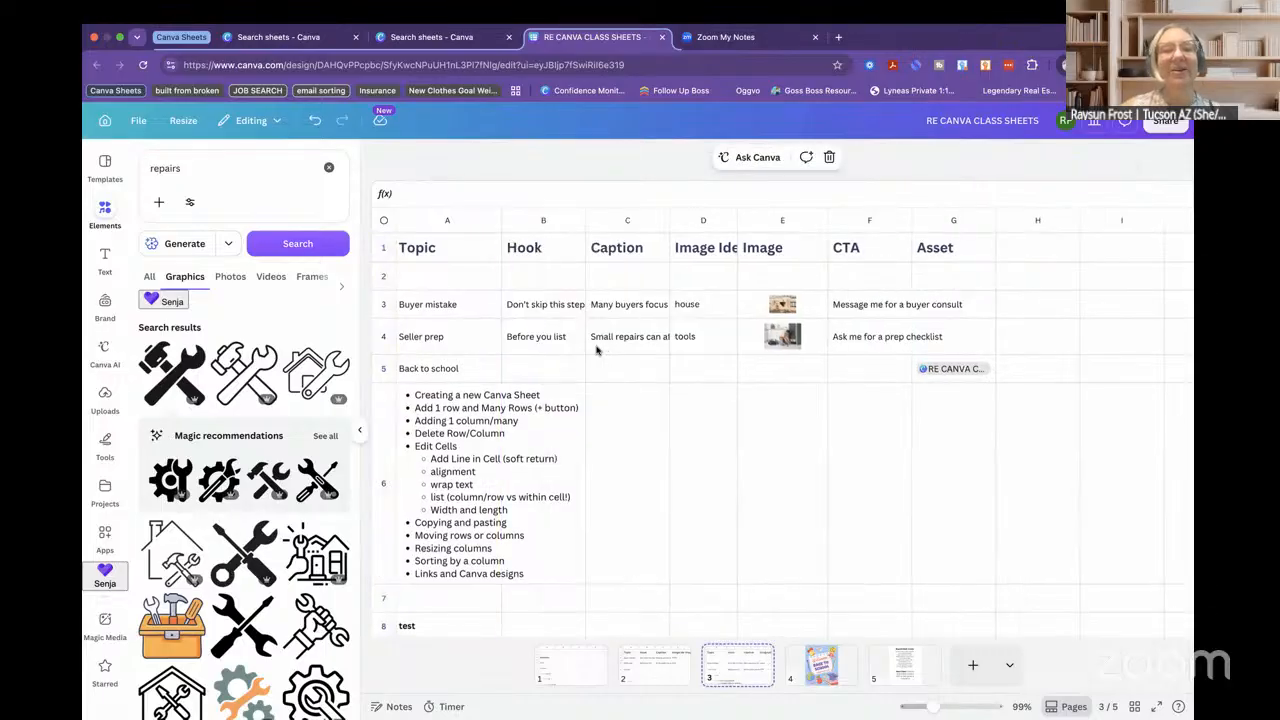
{"action": "left_click", "coordinate": [381, 278]}
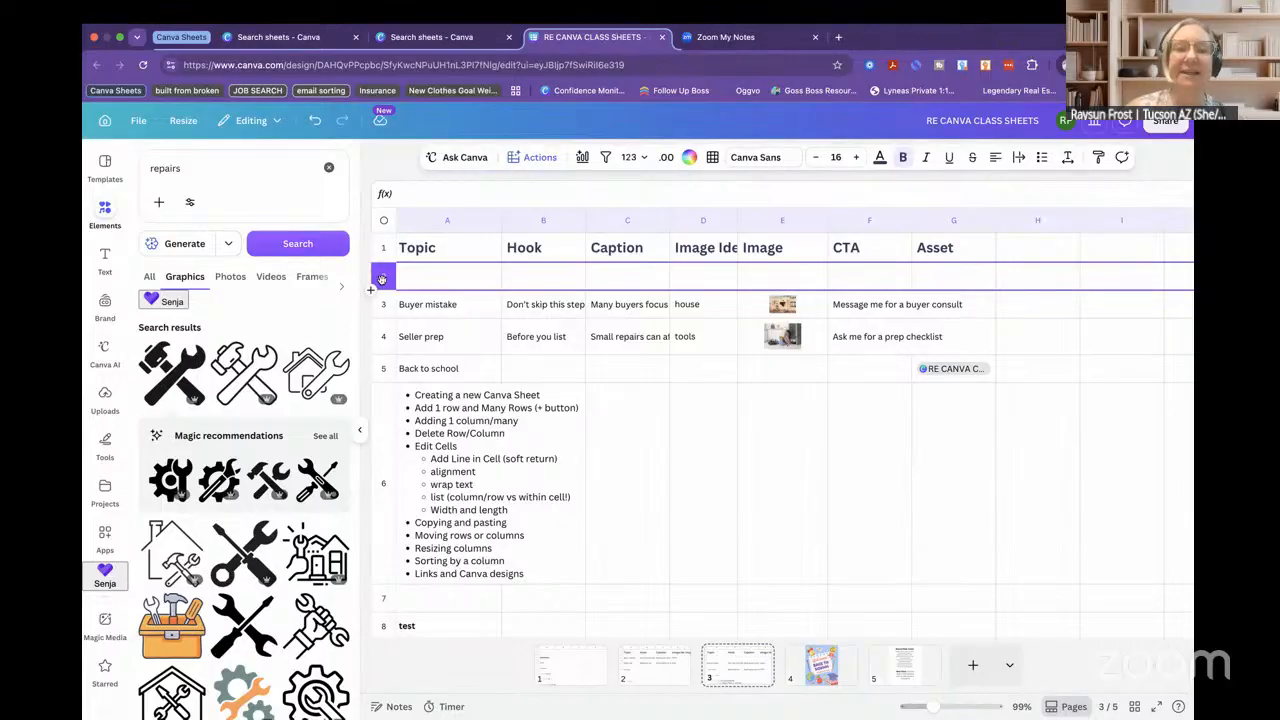
{"action": "right_click", "coordinate": [383, 284]}
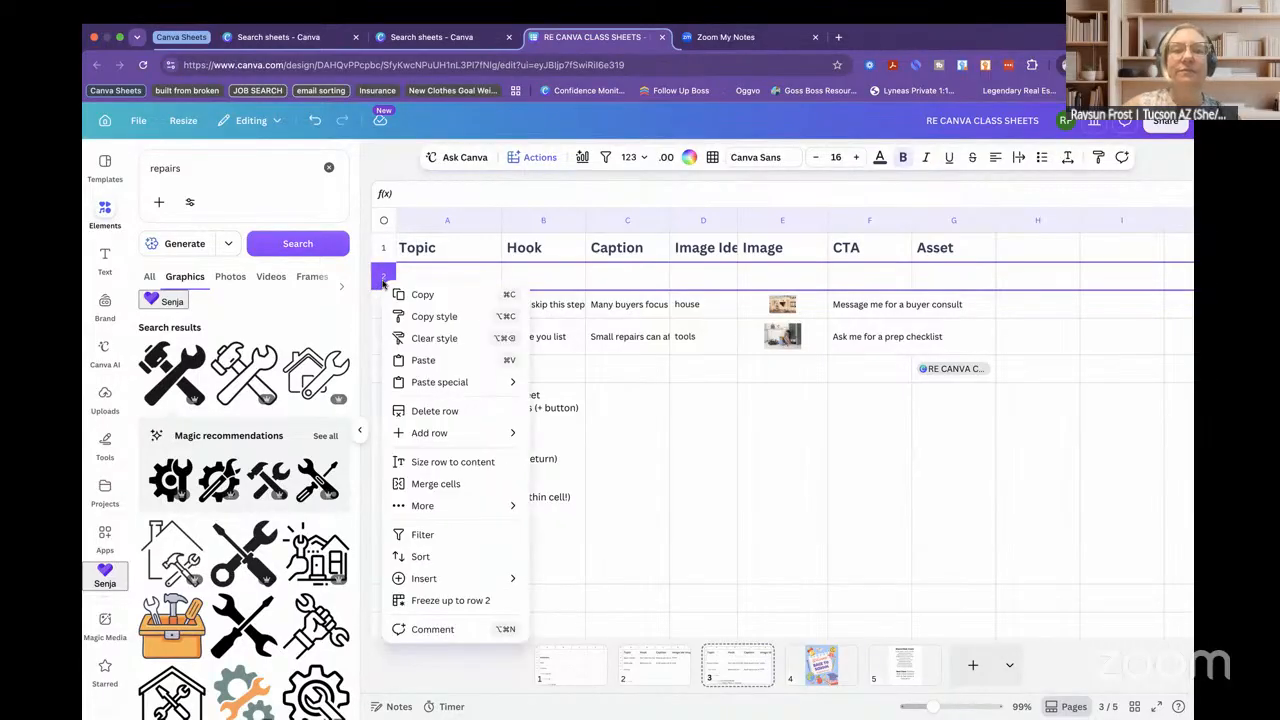
{"action": "left_click", "coordinate": [432, 411]}
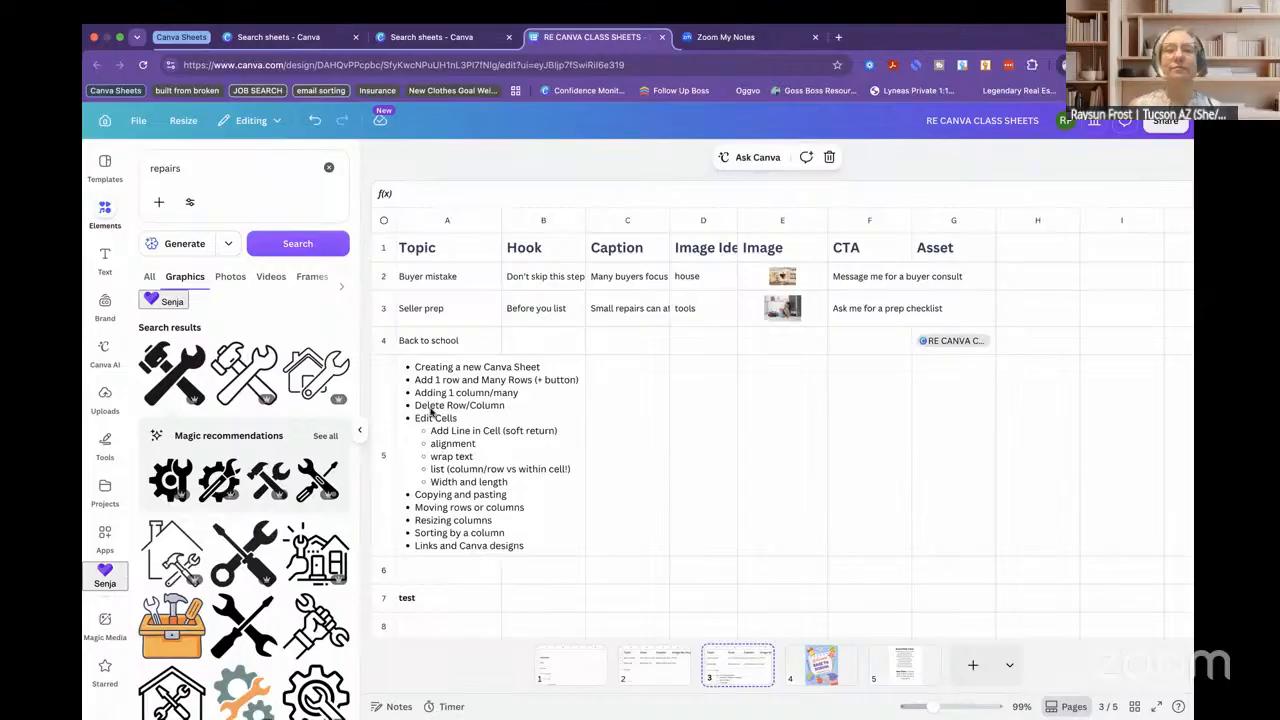
- Select rows 2 to 4 and examine the options for deleting or adding three rows at once
{"action": "left_click", "coordinate": [383, 280]}
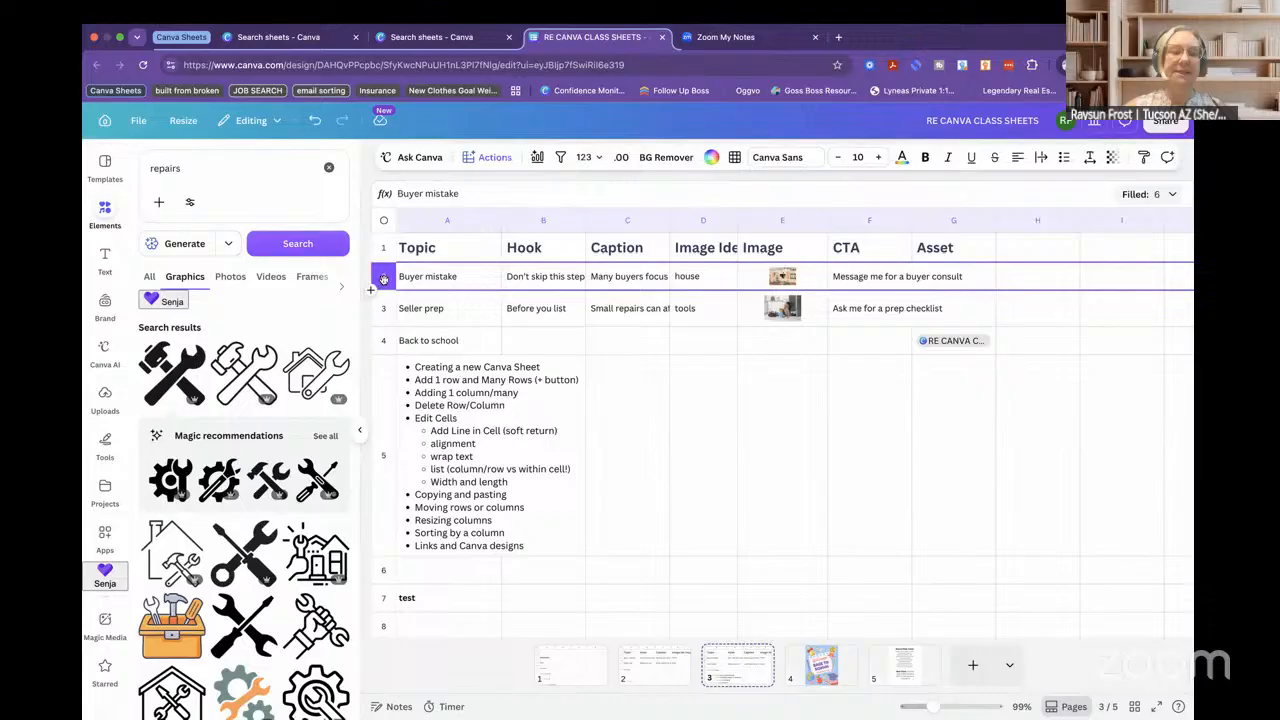
{"action": "left_click", "coordinate": [385, 342], "text": "shift"}
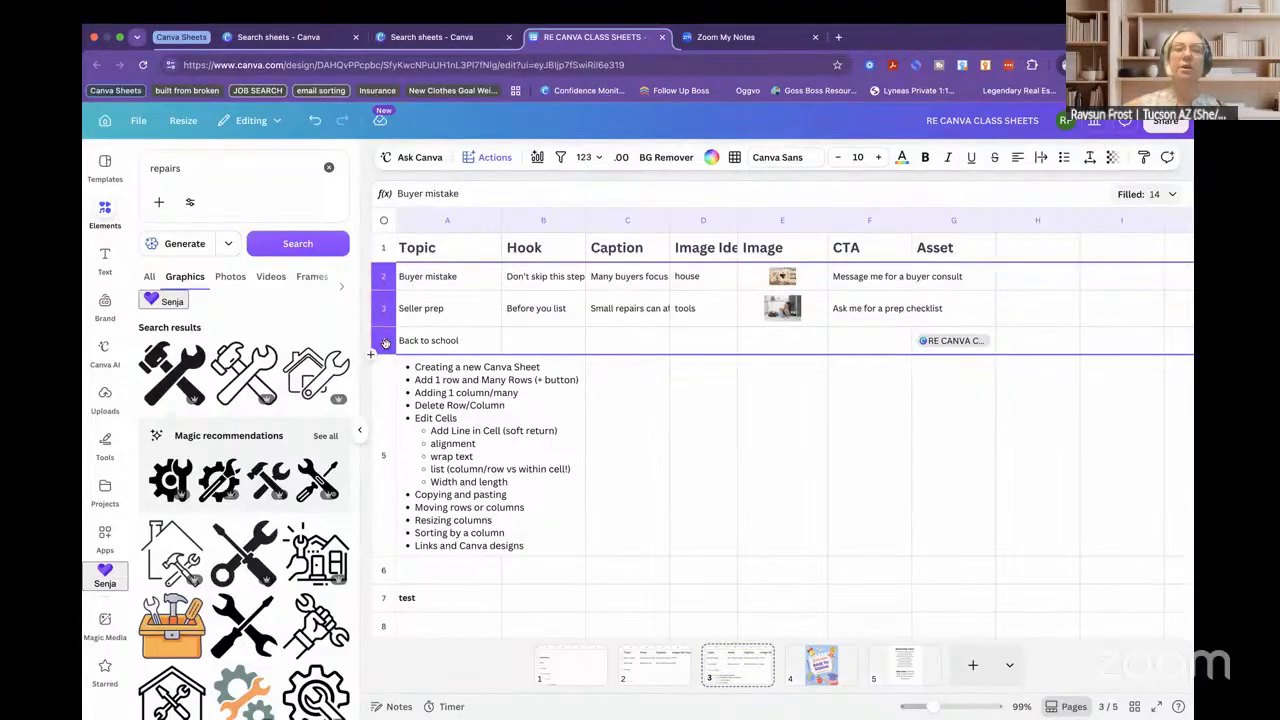
{"action": "right_click", "coordinate": [389, 316]}
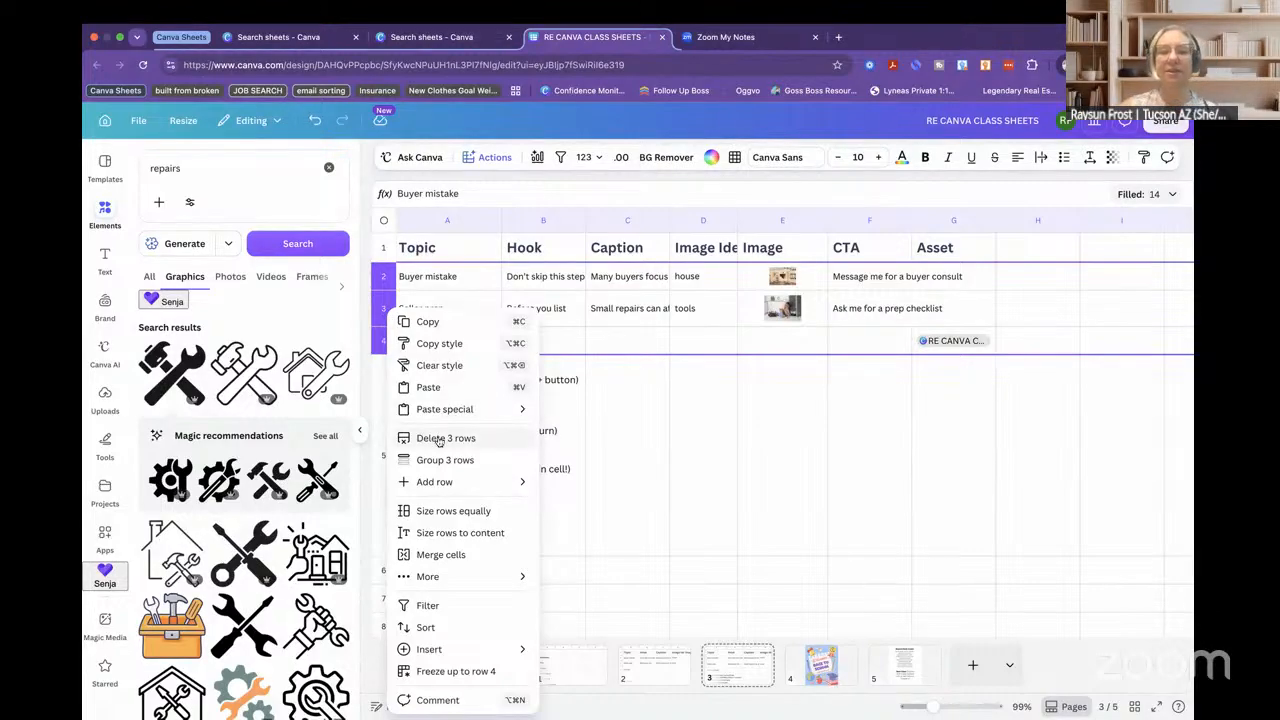
{"action": "mouse_move", "coordinate": [460, 486]}
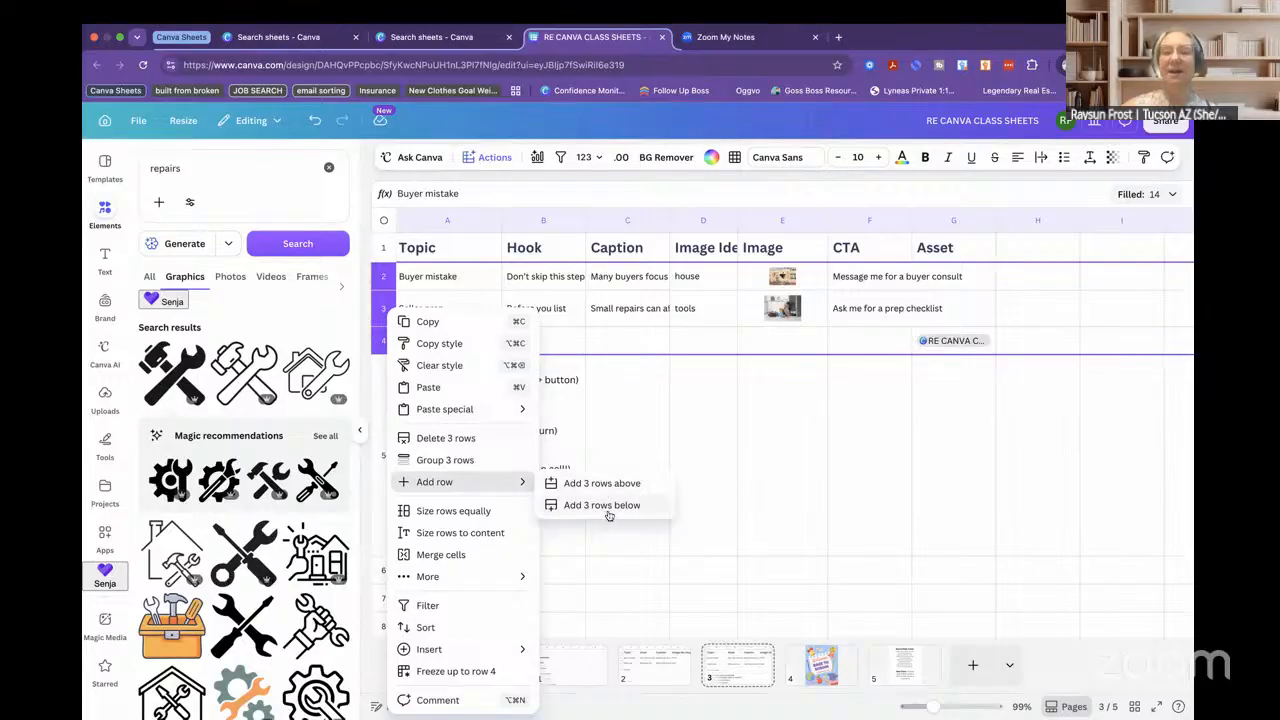
{"action": "left_click", "coordinate": [814, 505]}
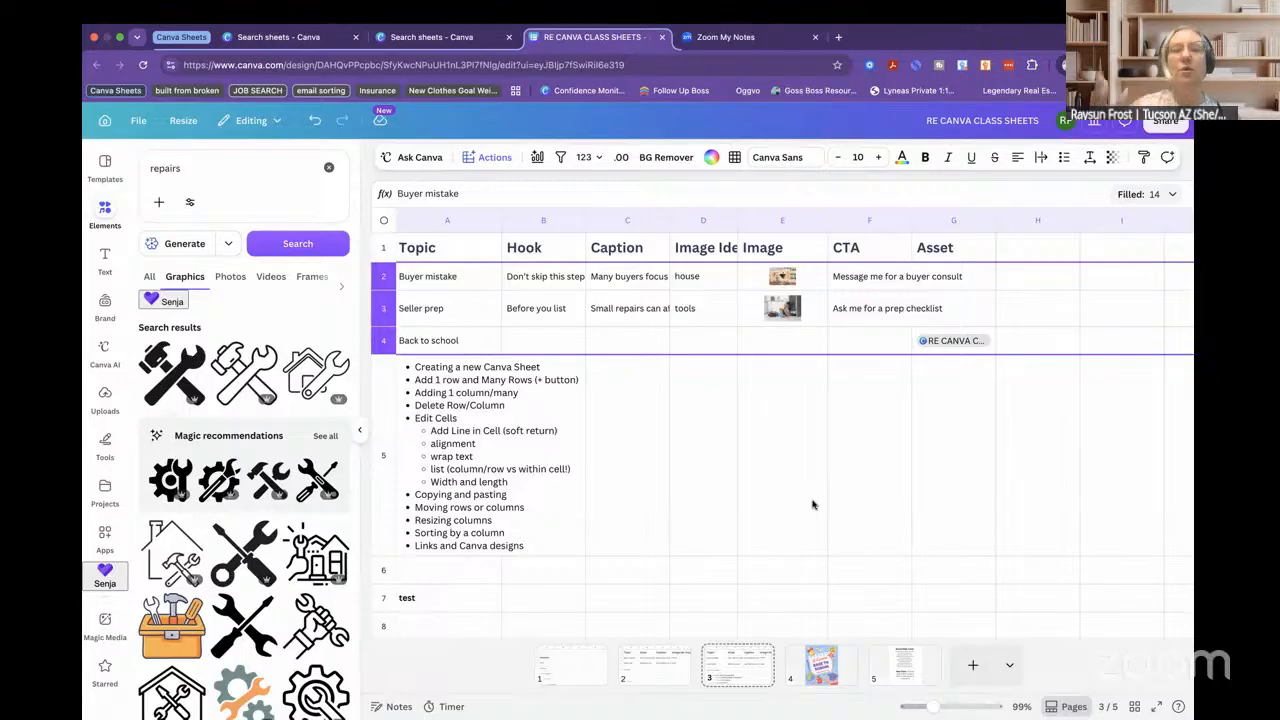
{"action": "left_click", "coordinate": [711, 500]}
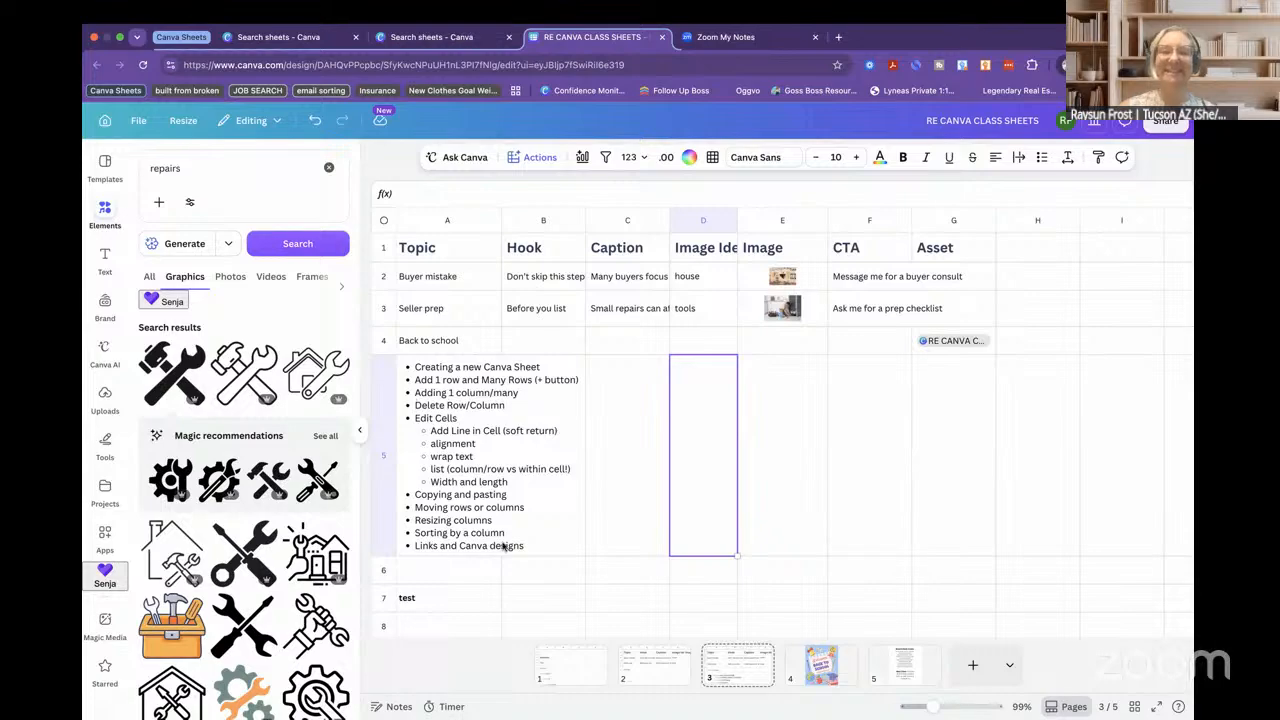
- Cycle the list in cell A5 through numbered, plain and bulleted styles, finishing with bullets
{"action": "left_click", "coordinate": [486, 402]}
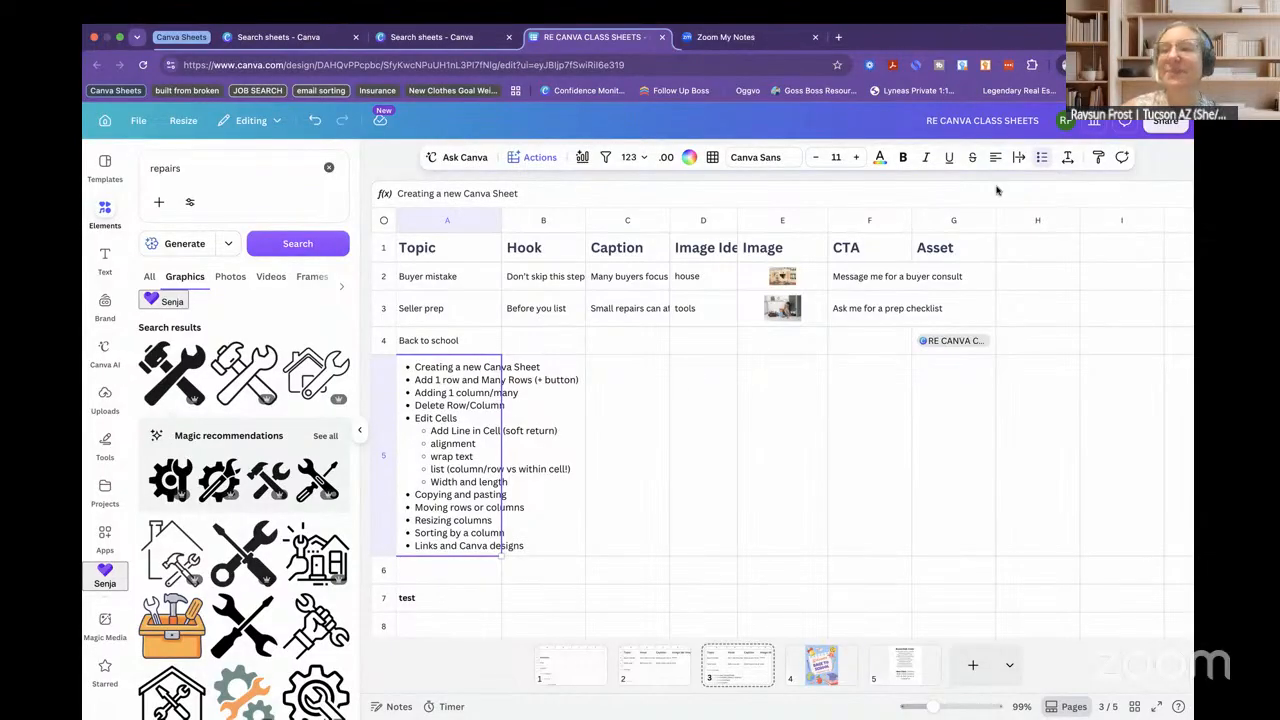
{"action": "left_click", "coordinate": [1043, 158]}
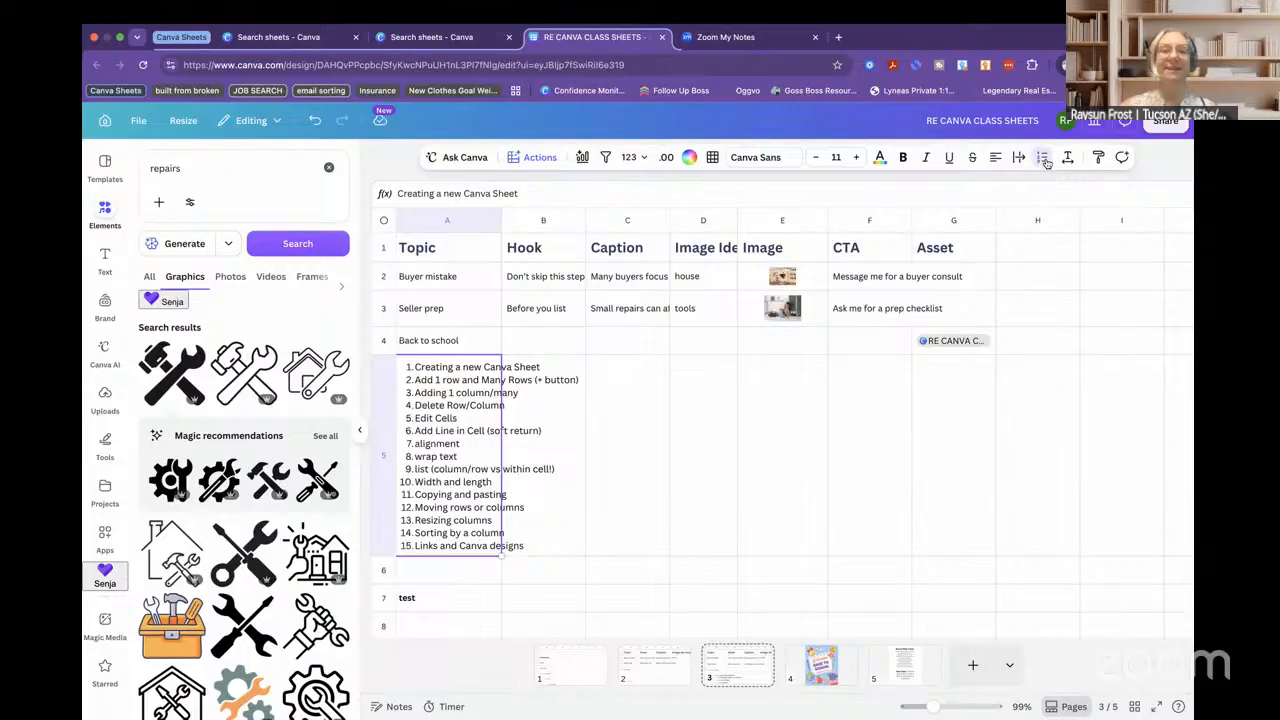
{"action": "left_click", "coordinate": [1043, 158]}
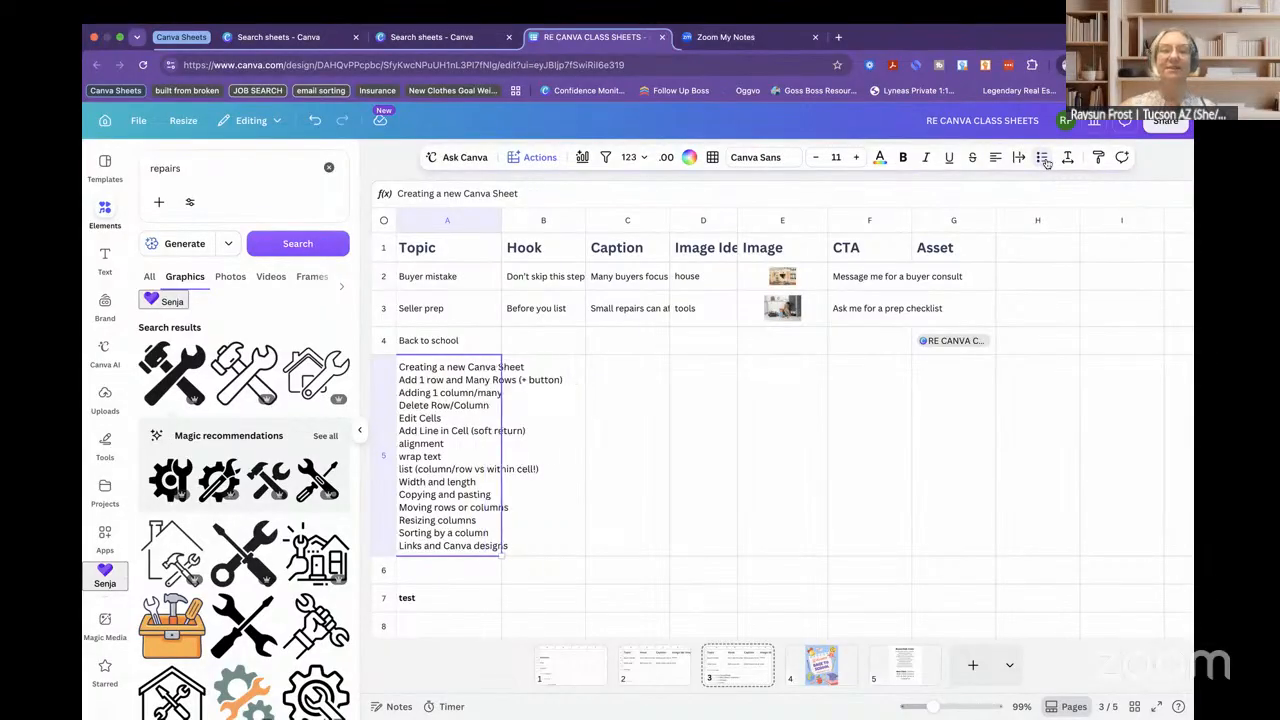
{"action": "left_click", "coordinate": [1047, 164]}
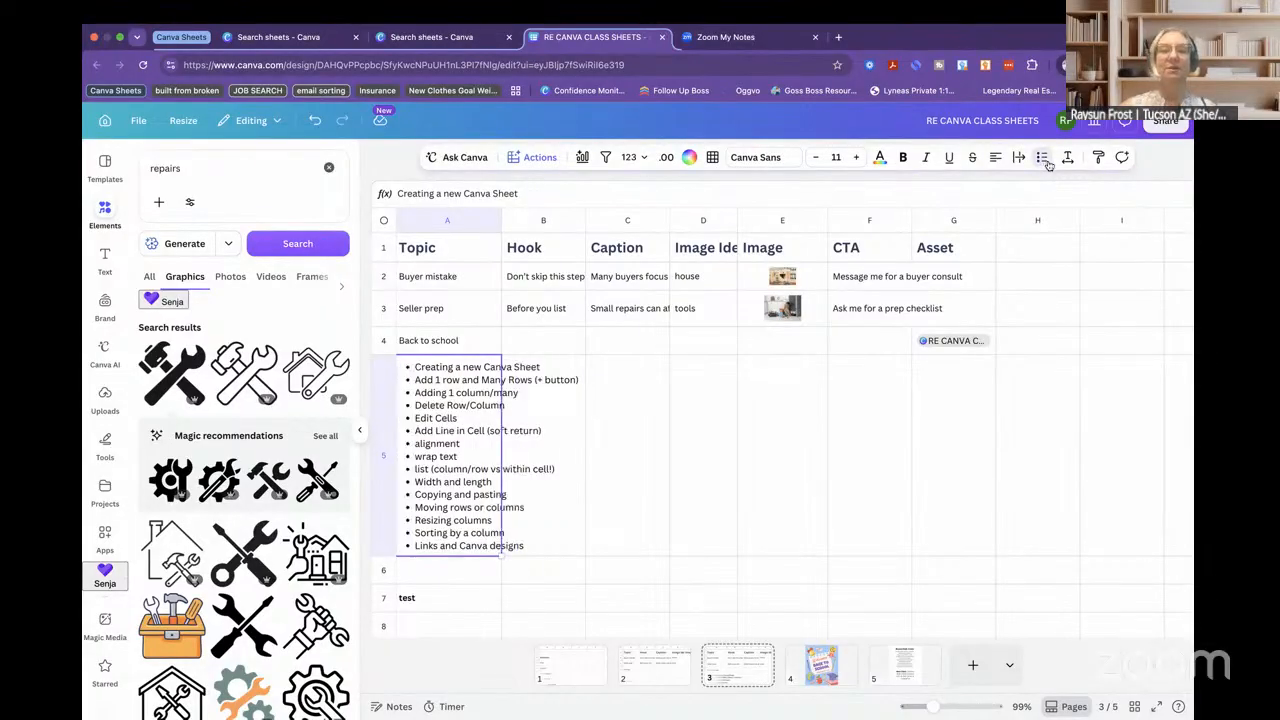
{"action": "left_click", "coordinate": [1047, 164]}
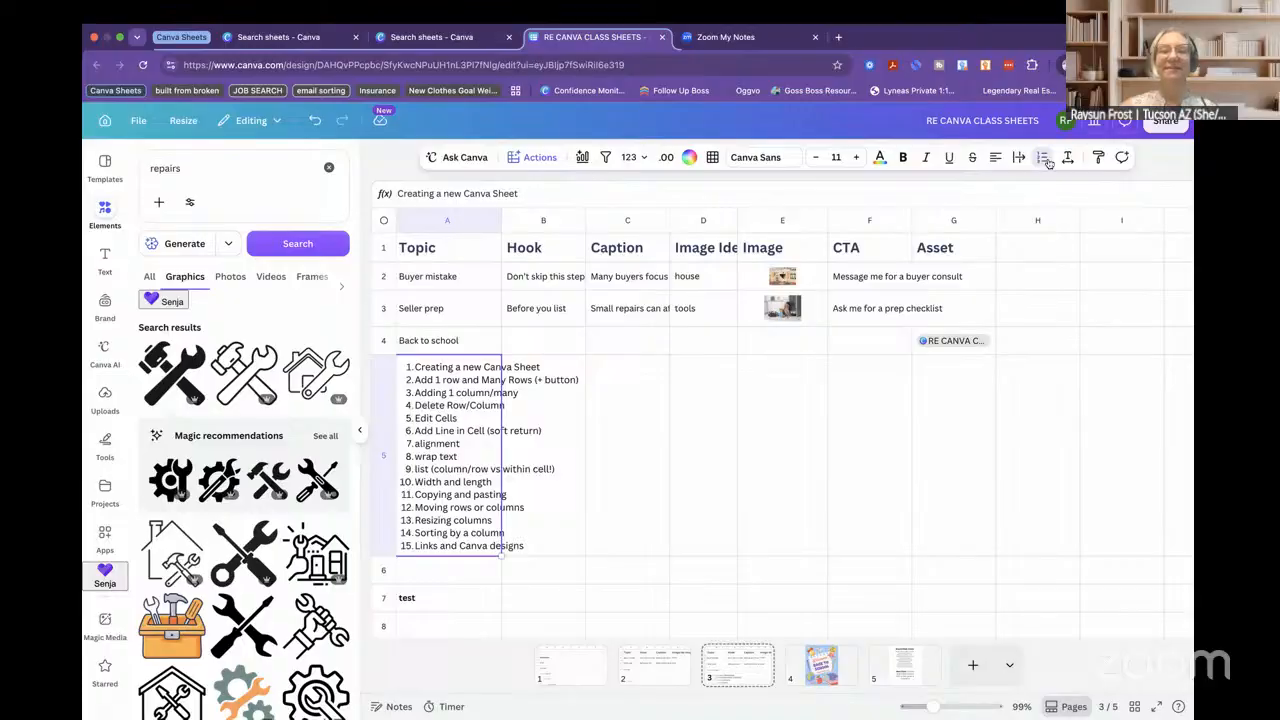
{"action": "left_click", "coordinate": [1047, 164]}
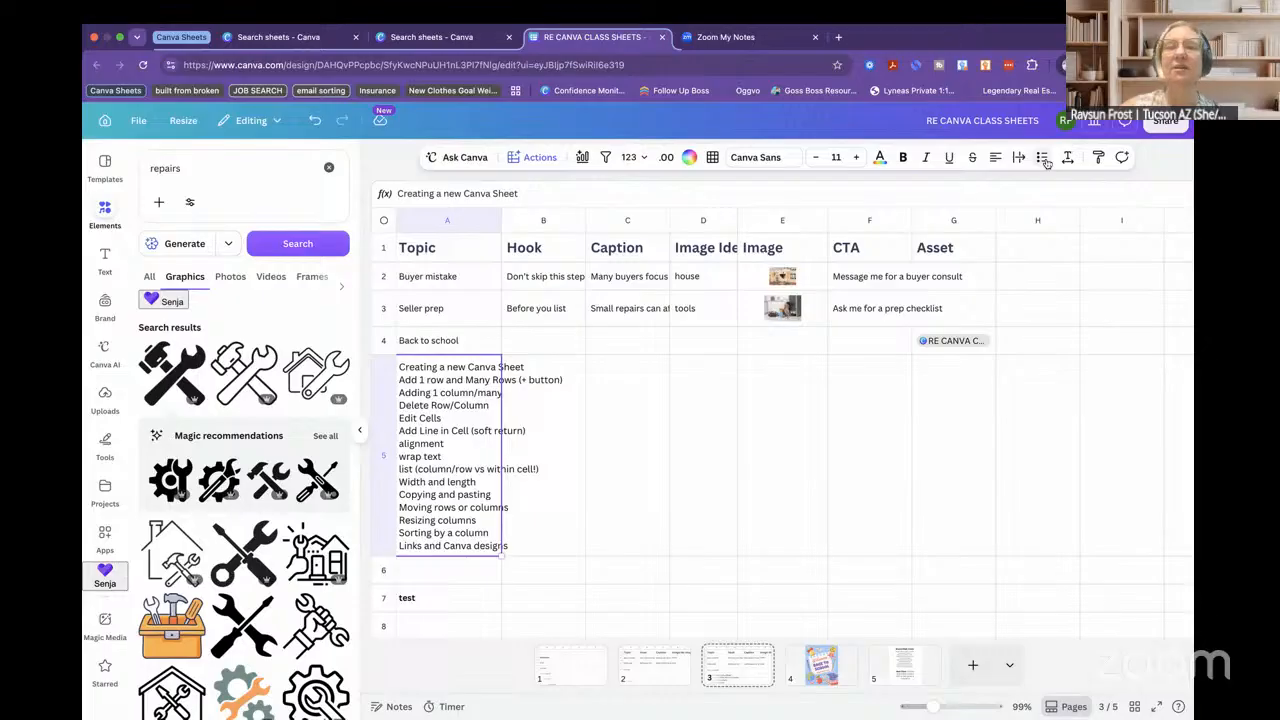
{"action": "left_click", "coordinate": [1047, 164]}
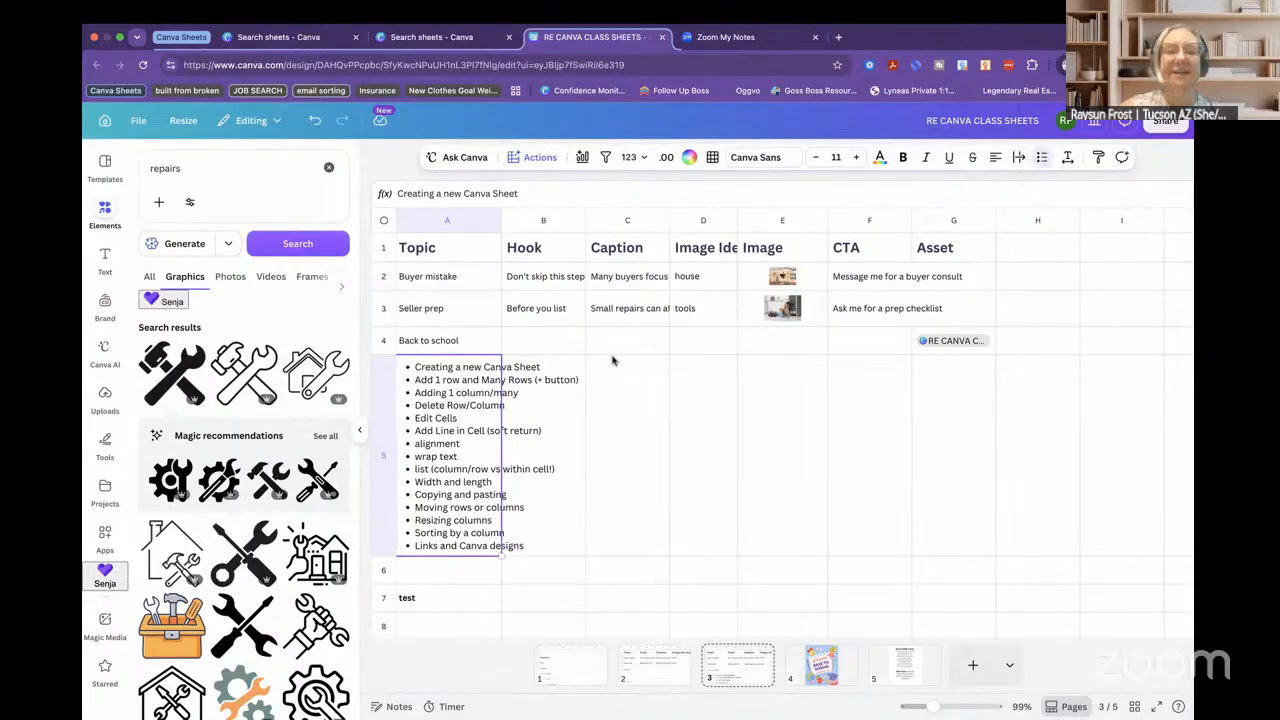
- Indent the five items from "Add Line in Cell (soft return)" to "Width and length" as sub-bullets under "Edit Cells" in cell A5
{"action": "double_click", "coordinate": [440, 418]}
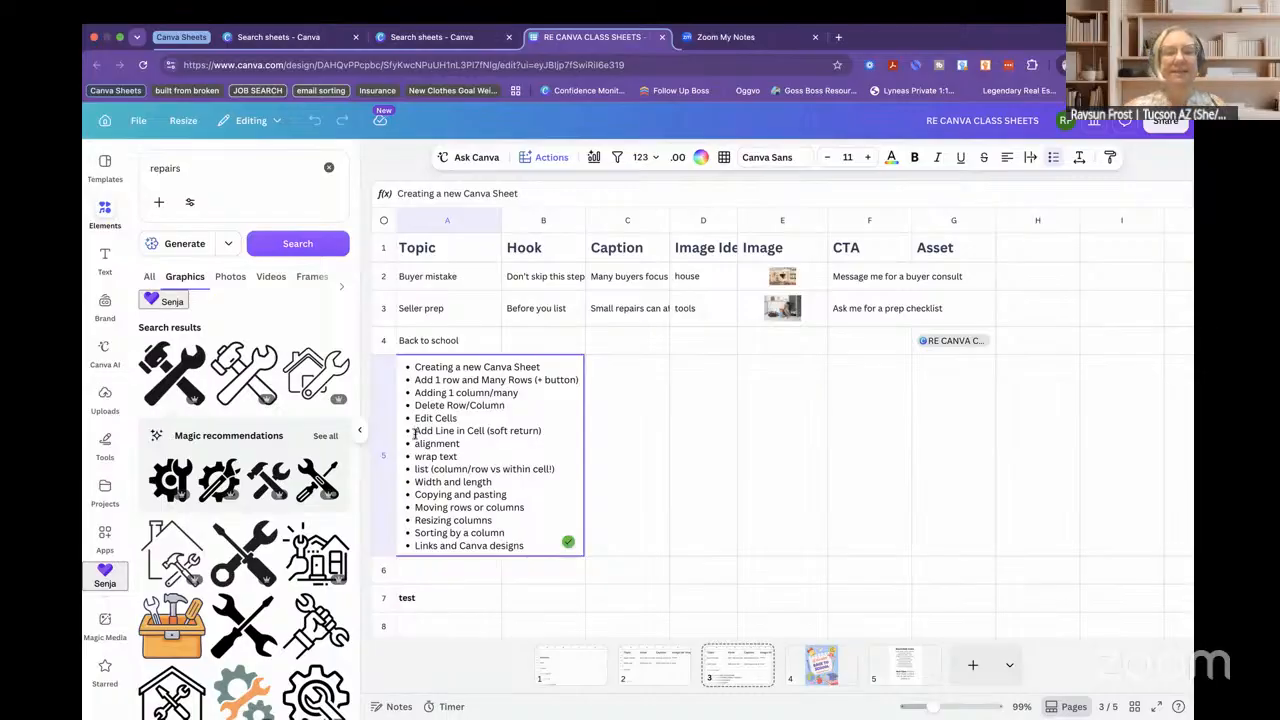
{"action": "left_click", "coordinate": [415, 433]}
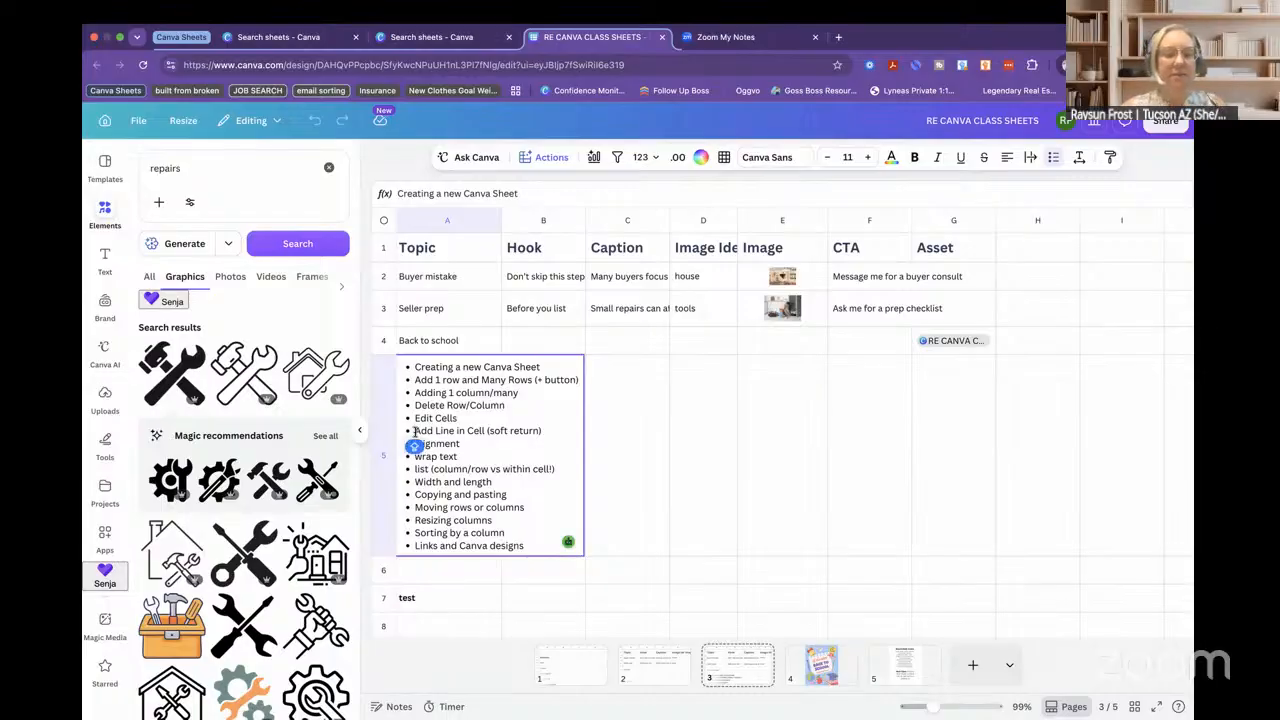
{"action": "key", "text": "Tab"}
{"action": "left_click", "coordinate": [416, 444]}
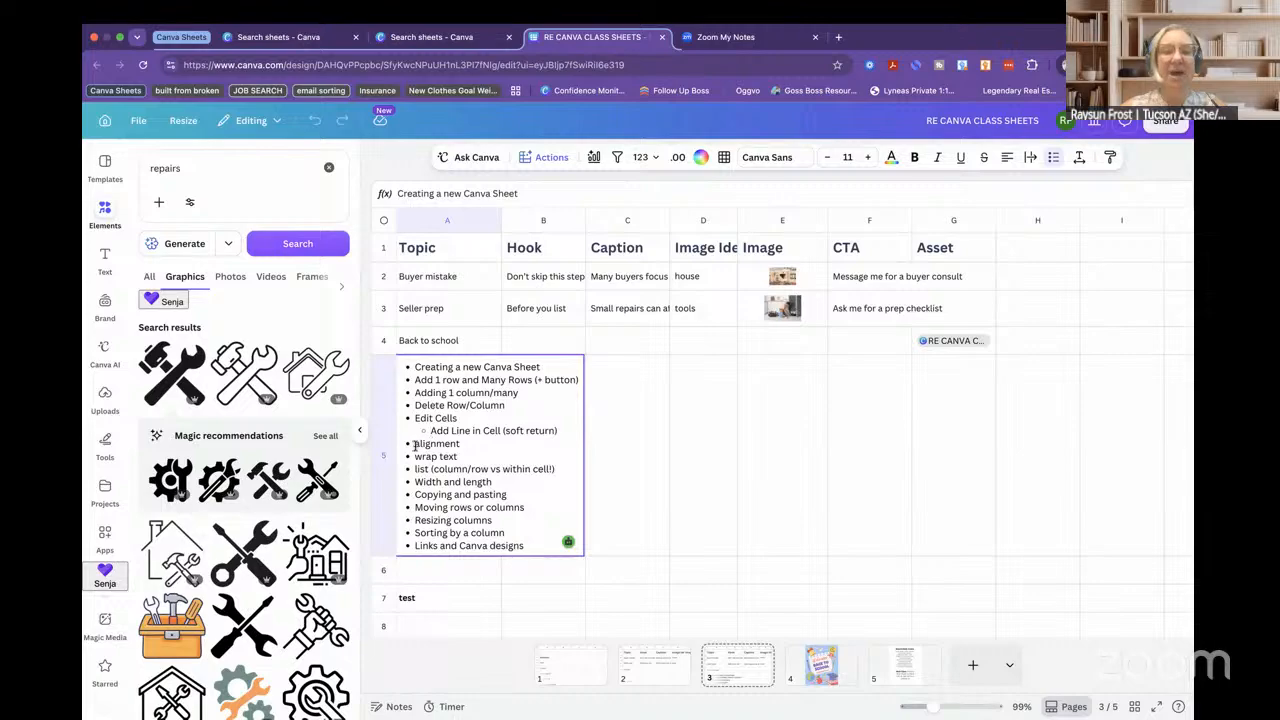
{"action": "key", "text": "Tab"}
{"action": "left_click", "coordinate": [413, 457]}
{"action": "key", "text": "Tab"}
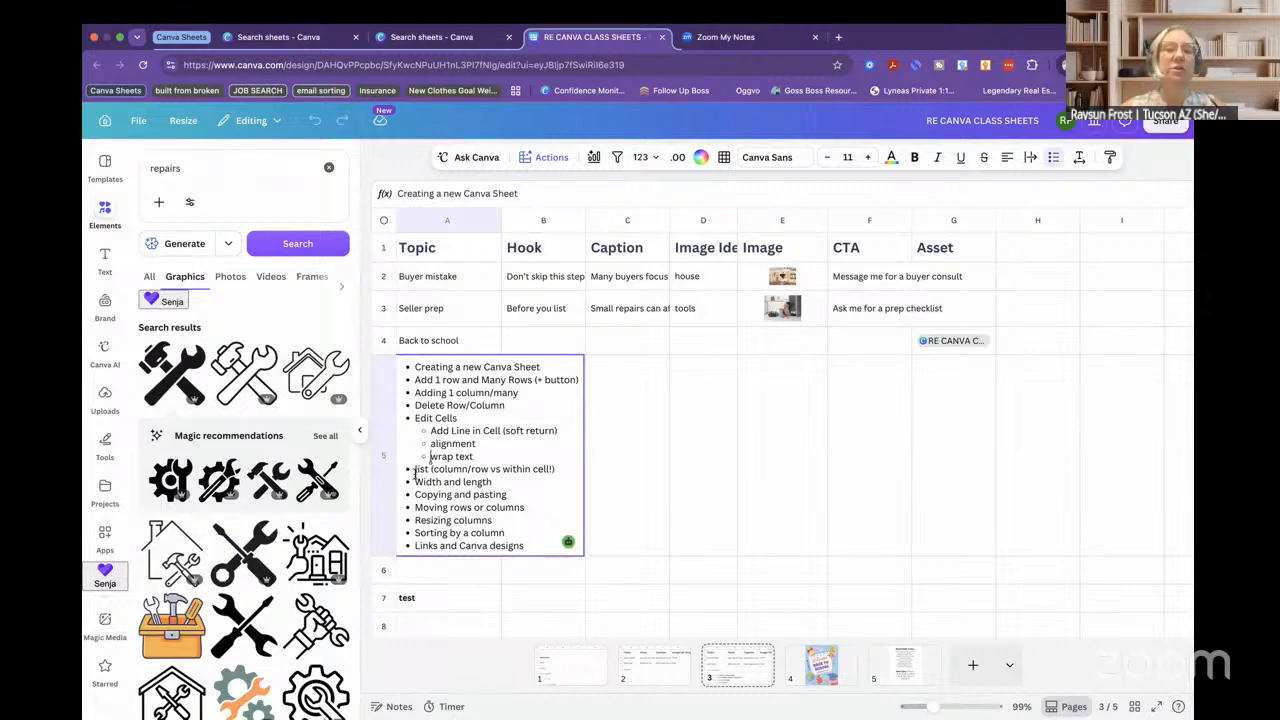
{"action": "left_click", "coordinate": [414, 469]}
{"action": "key", "text": "Tab"}
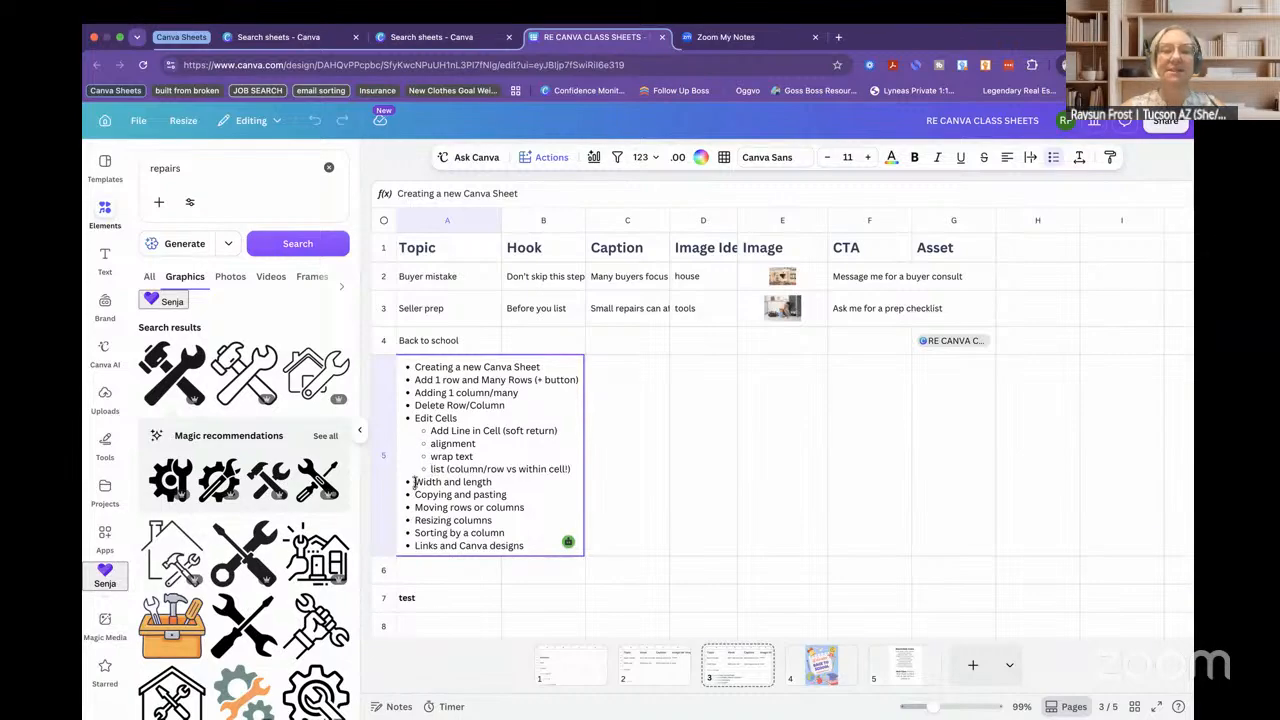
{"action": "left_click", "coordinate": [414, 482]}
{"action": "key", "text": "Tab"}
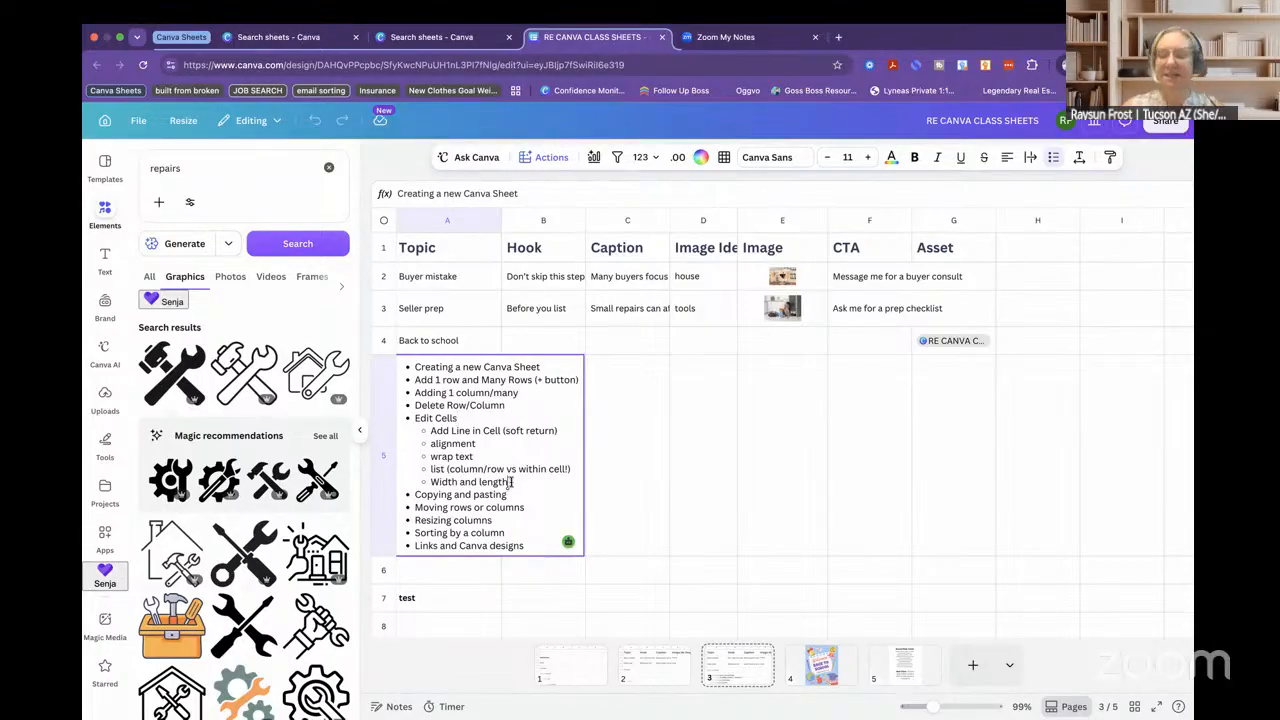
- Add a new line after "Width and length" in cell A5, remove it again, and leave the cell
{"action": "key", "text": "shift+Return"}
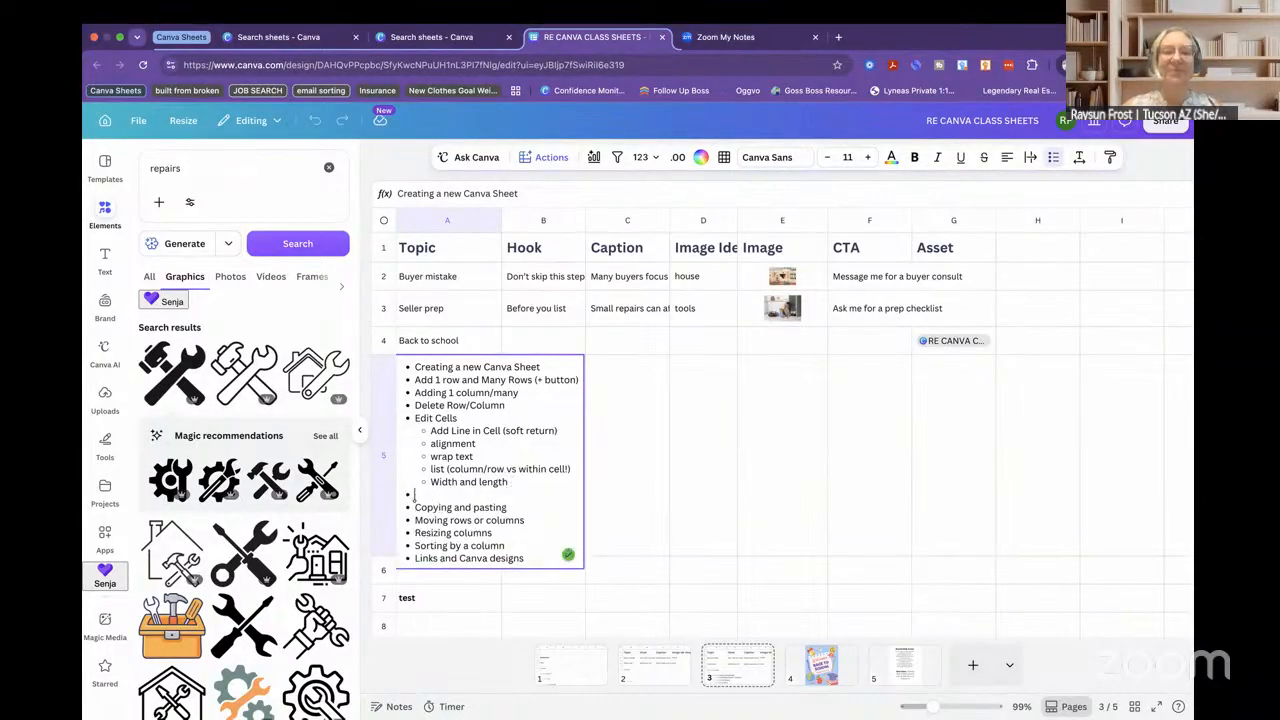
{"action": "key", "text": "BackSpace"}
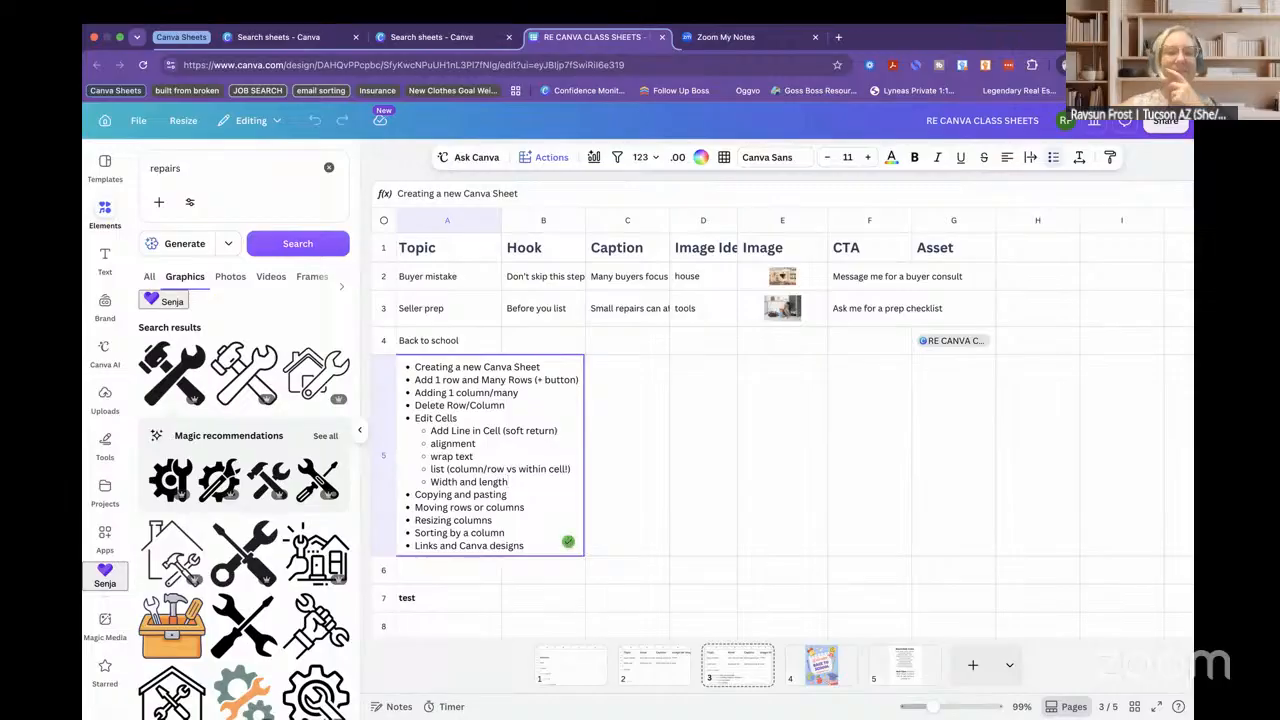
{"action": "left_click", "coordinate": [615, 475]}
- Cycle the text alignment of the list in cell A5 from left through centered to justified
{"action": "left_click", "coordinate": [495, 443]}
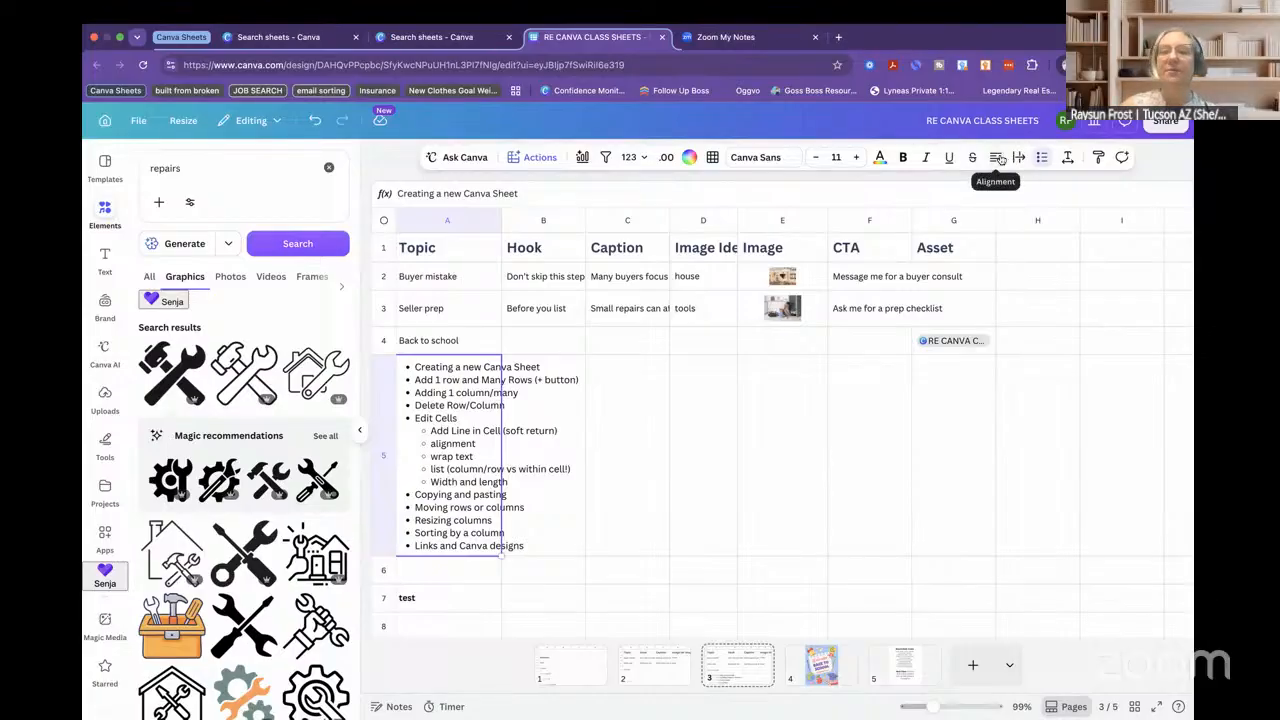
{"action": "left_click", "coordinate": [997, 159]}
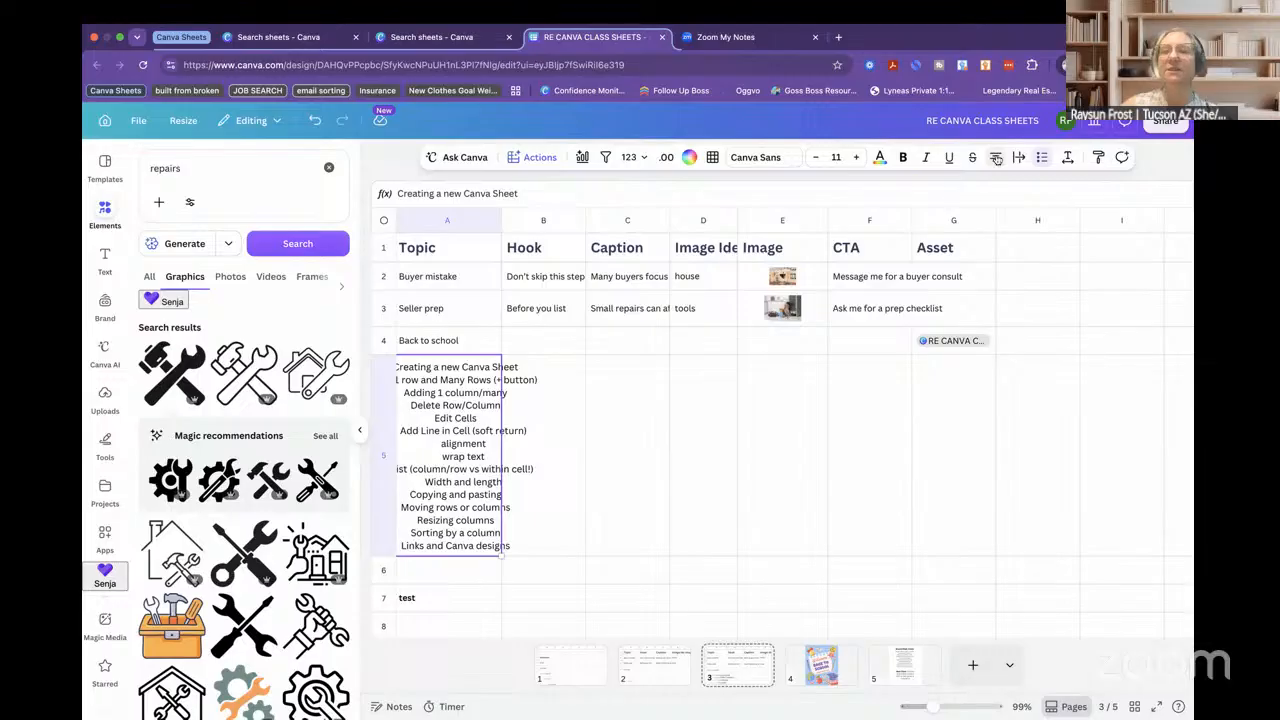
{"action": "left_click", "coordinate": [997, 159]}
{"action": "left_click", "coordinate": [997, 159]}
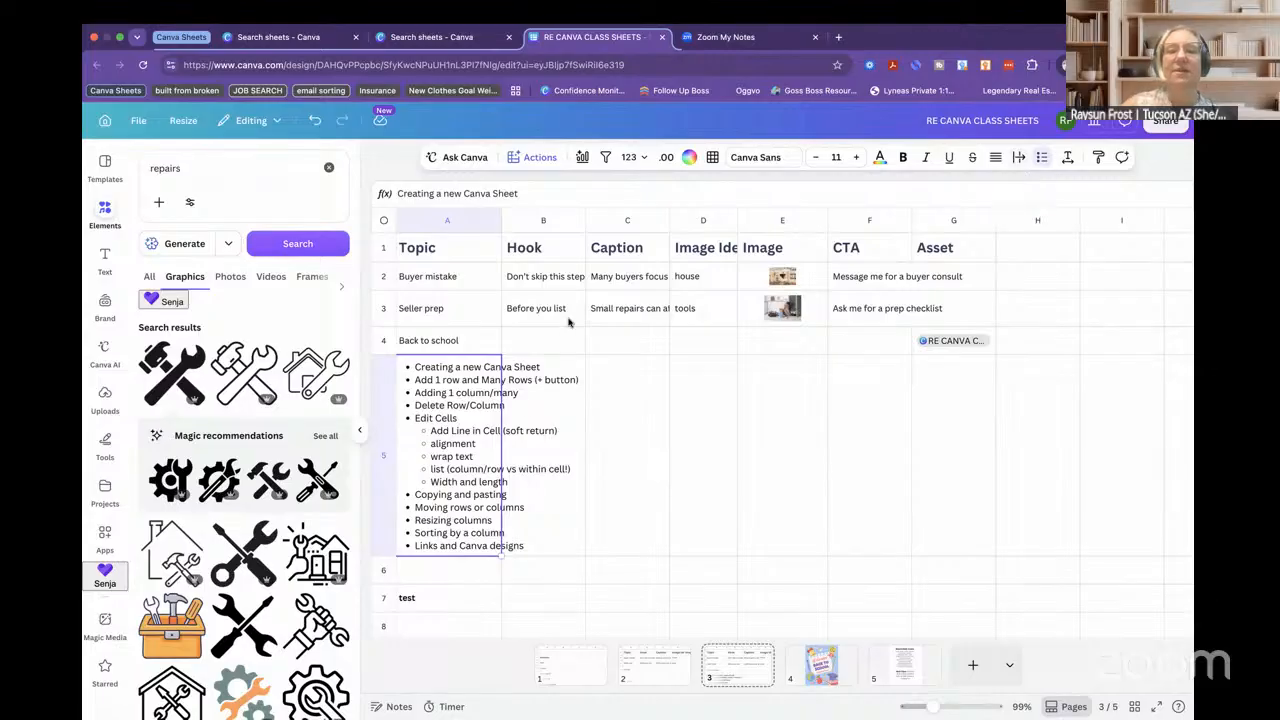
- Select the first hook in cell B2, the whole sheet, and the first caption in cell C2
{"action": "left_click", "coordinate": [555, 275]}
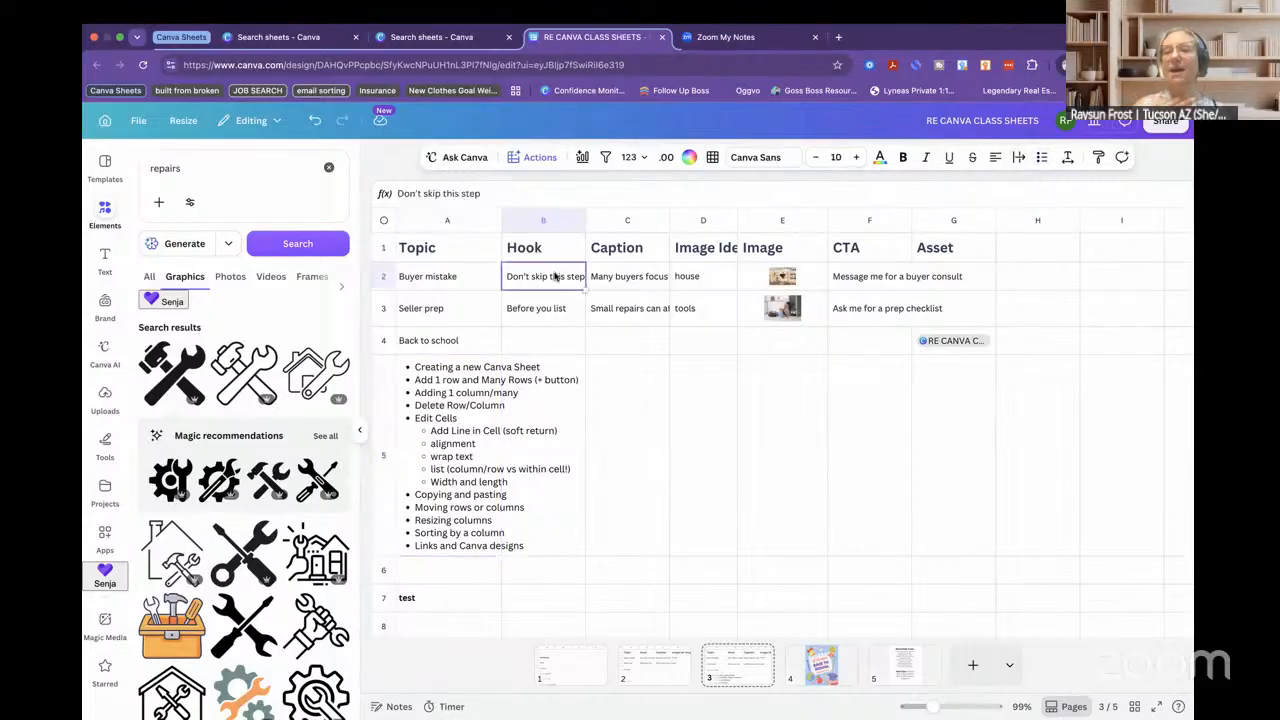
{"action": "left_click", "coordinate": [384, 221]}
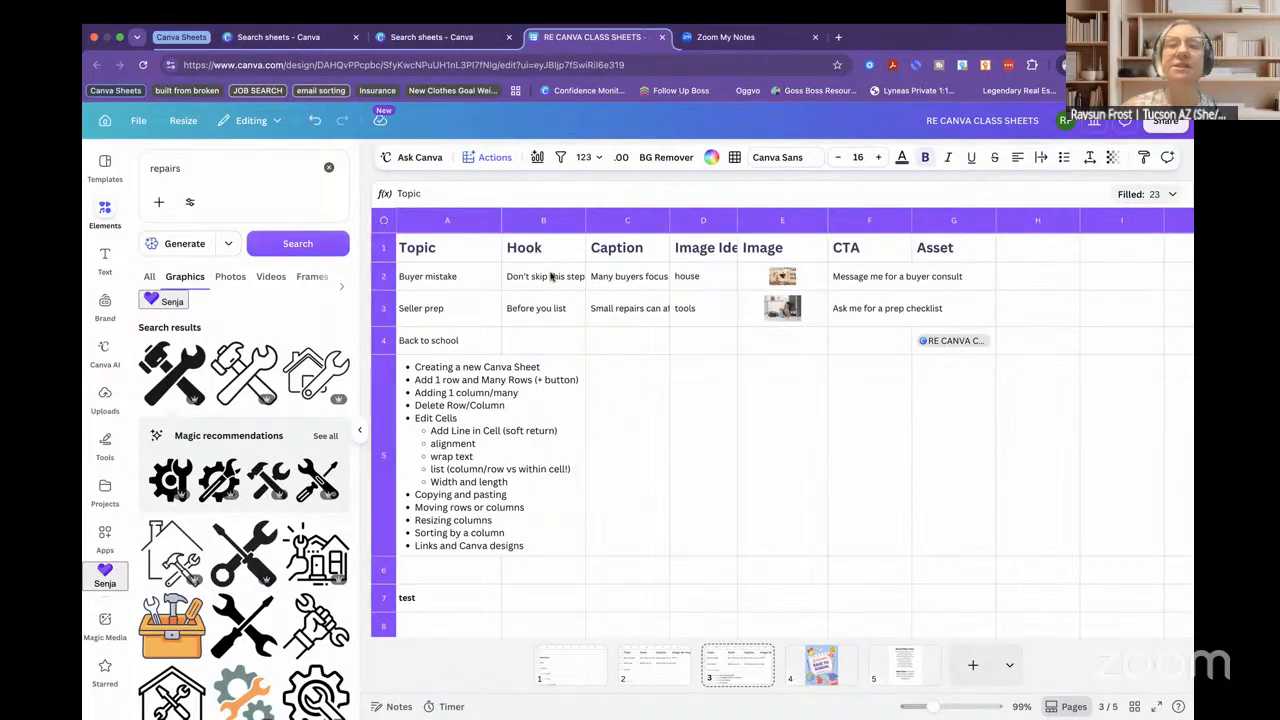
{"action": "left_click", "coordinate": [636, 284]}
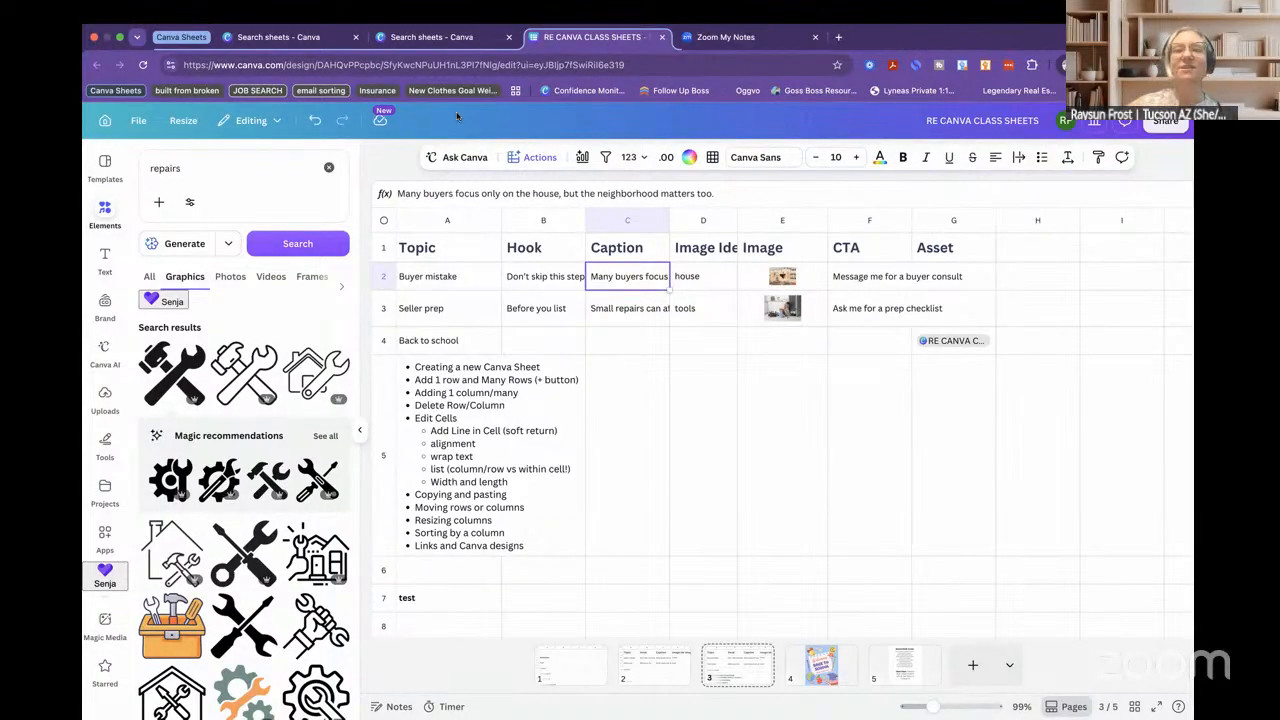
- Show the full caption text of cell C2 by opening it for editing in the cell and the formula bar
{"action": "double_click", "coordinate": [624, 287]}
{"action": "left_click", "coordinate": [639, 387]}
{"action": "left_click", "coordinate": [631, 281]}
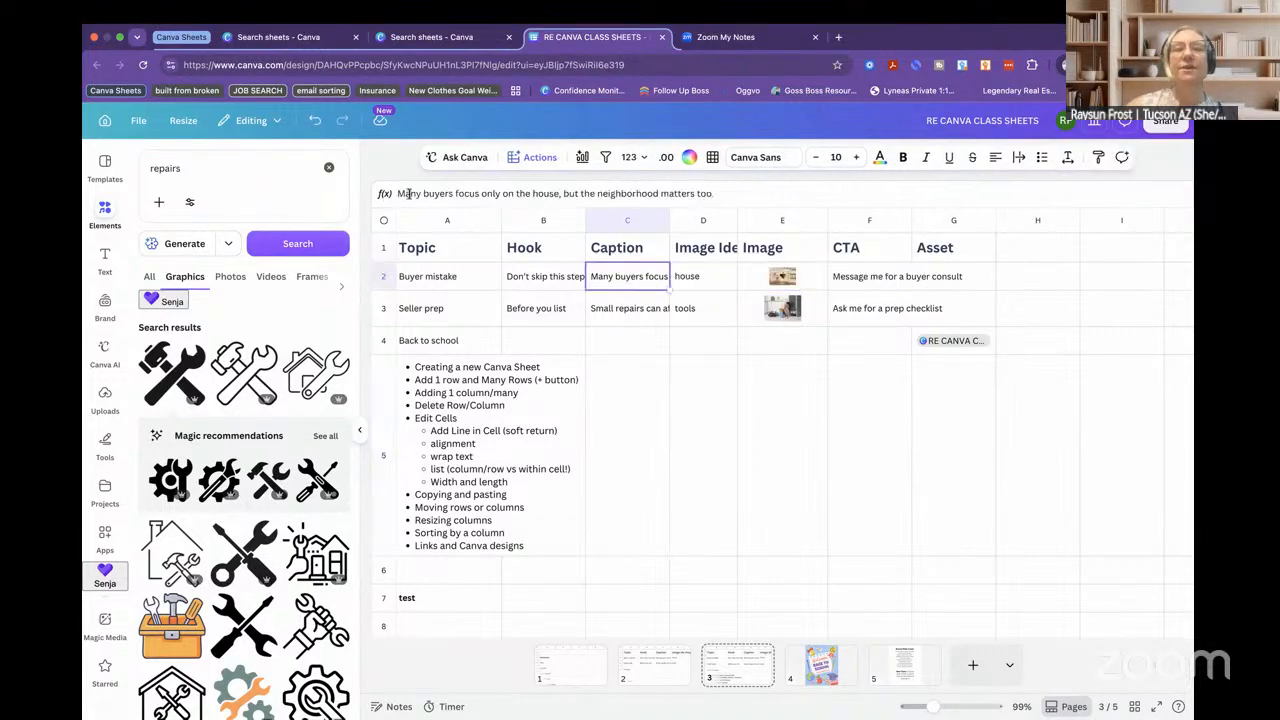
{"action": "left_click", "coordinate": [481, 195]}
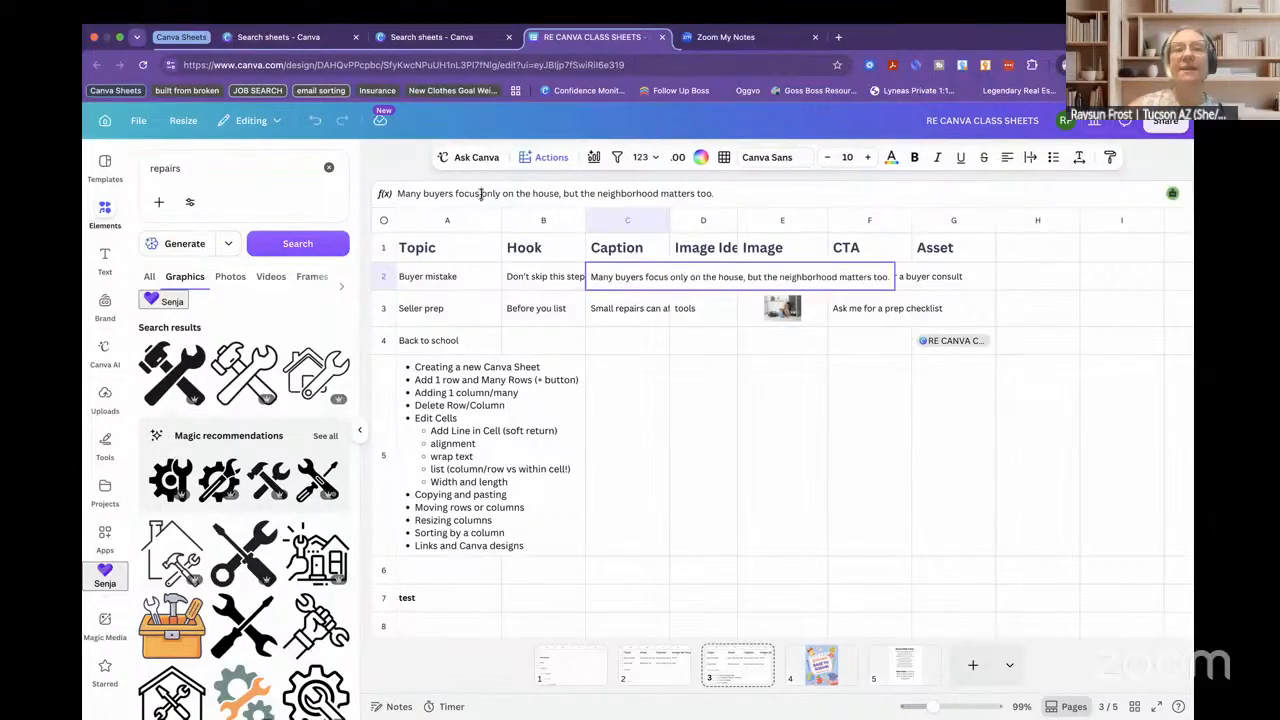
{"action": "left_click", "coordinate": [620, 436]}
{"action": "left_click", "coordinate": [645, 282]}
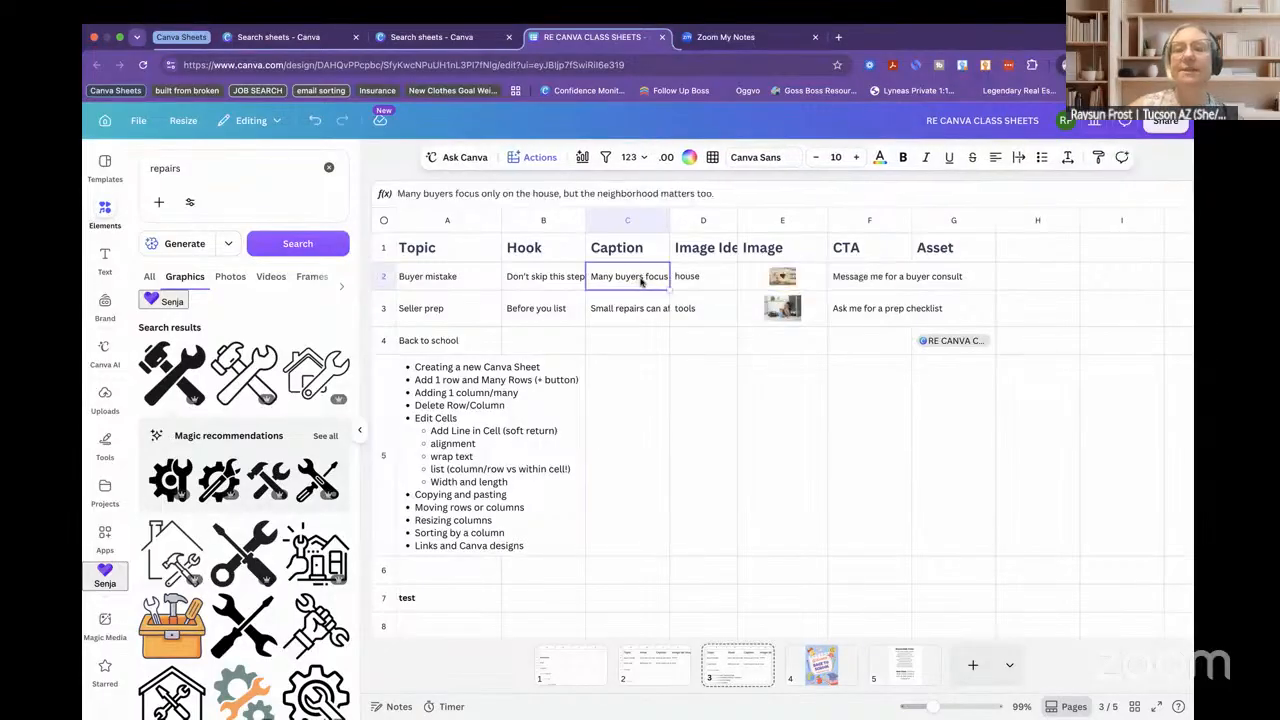
{"action": "left_click", "coordinate": [517, 193]}
{"action": "left_click", "coordinate": [652, 397]}
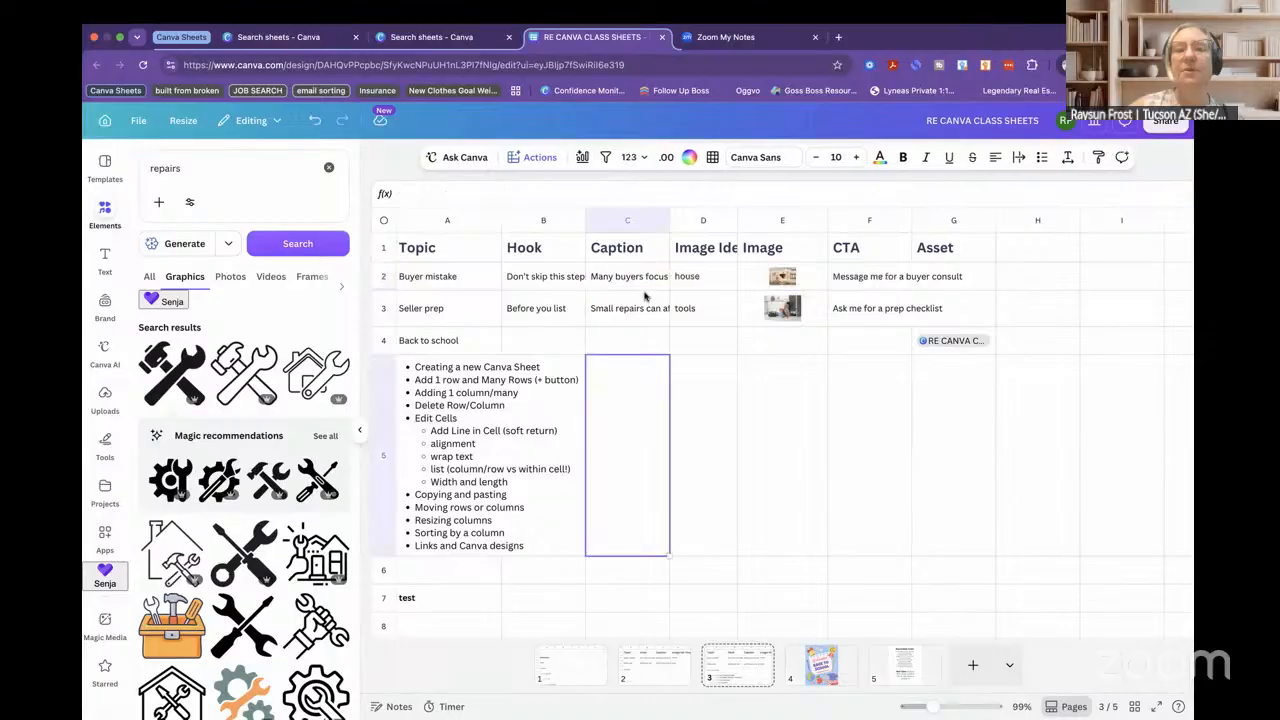
{"action": "left_click", "coordinate": [641, 278]}
{"action": "double_click", "coordinate": [641, 276]}
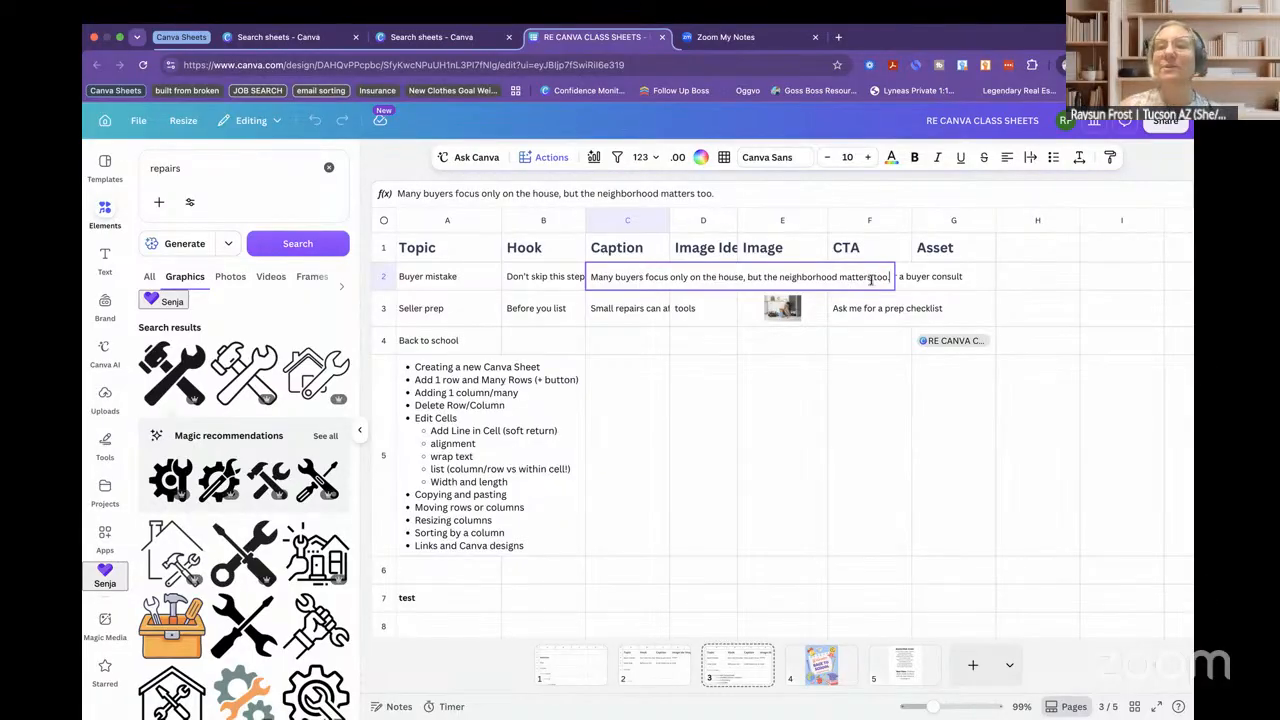
{"action": "left_click", "coordinate": [628, 466]}
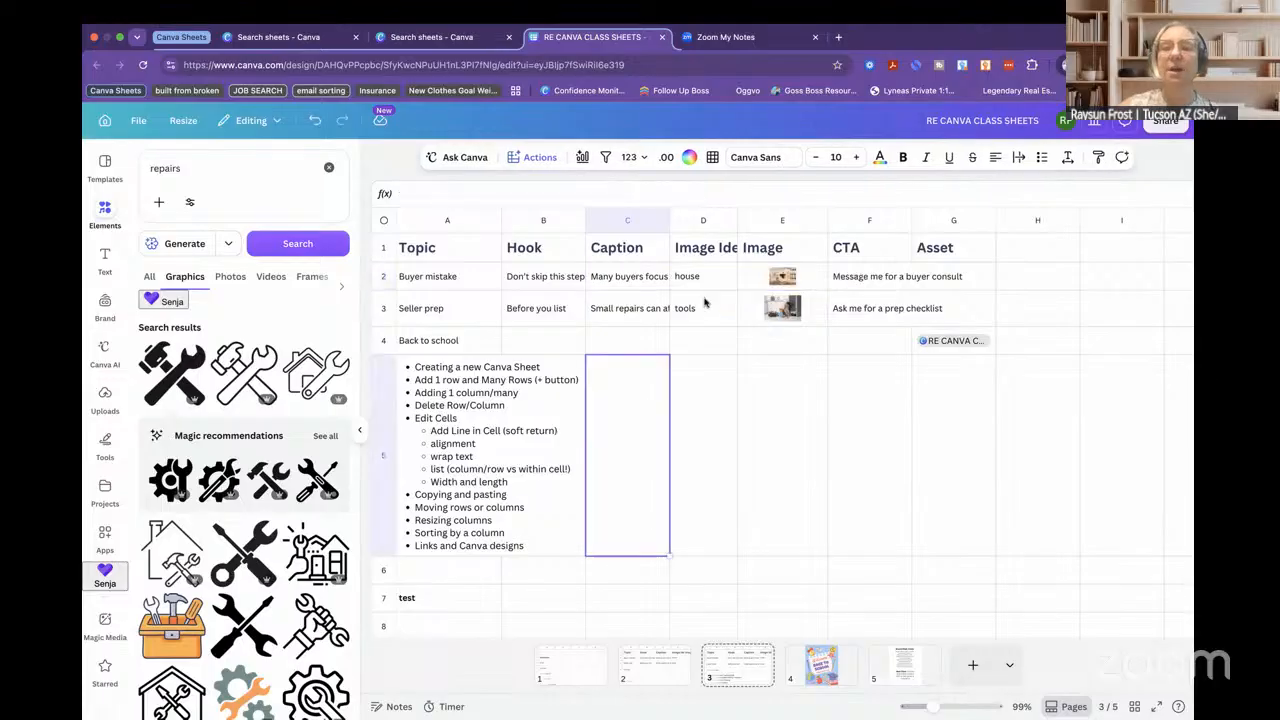
- Wrap the text of the first caption in cell C2
{"action": "left_click", "coordinate": [630, 280]}
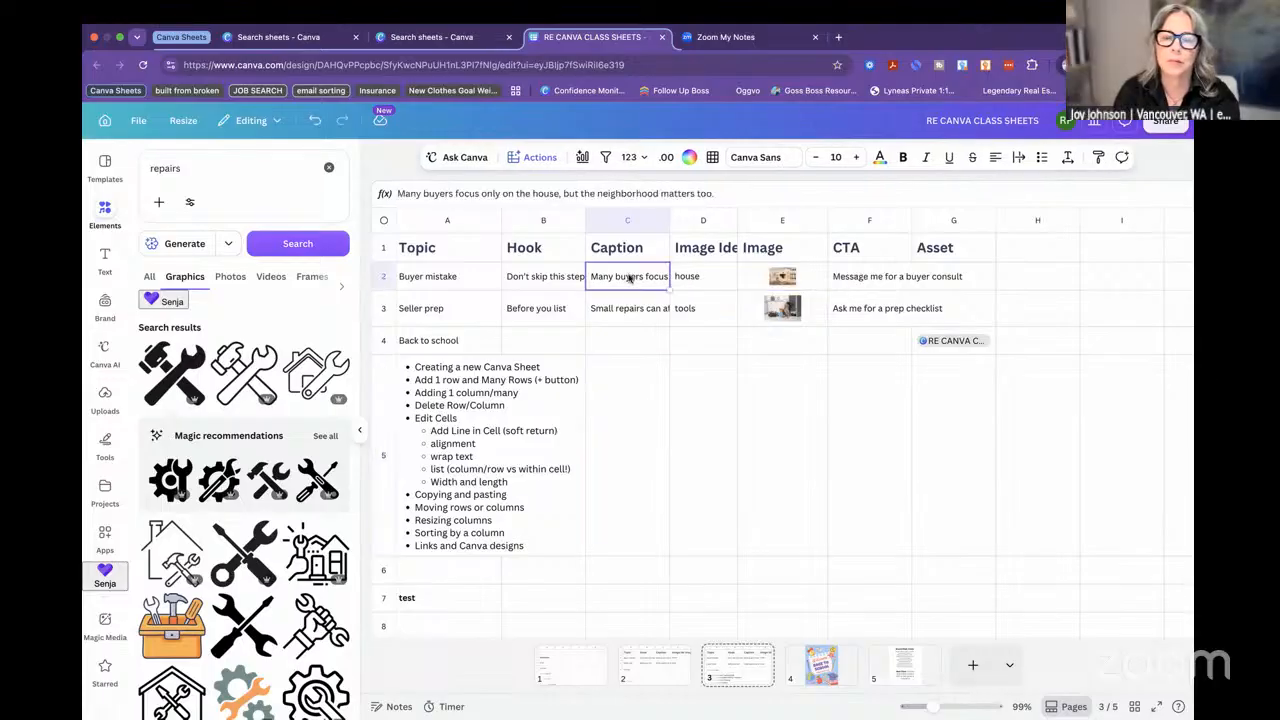
{"action": "left_click", "coordinate": [1019, 158]}
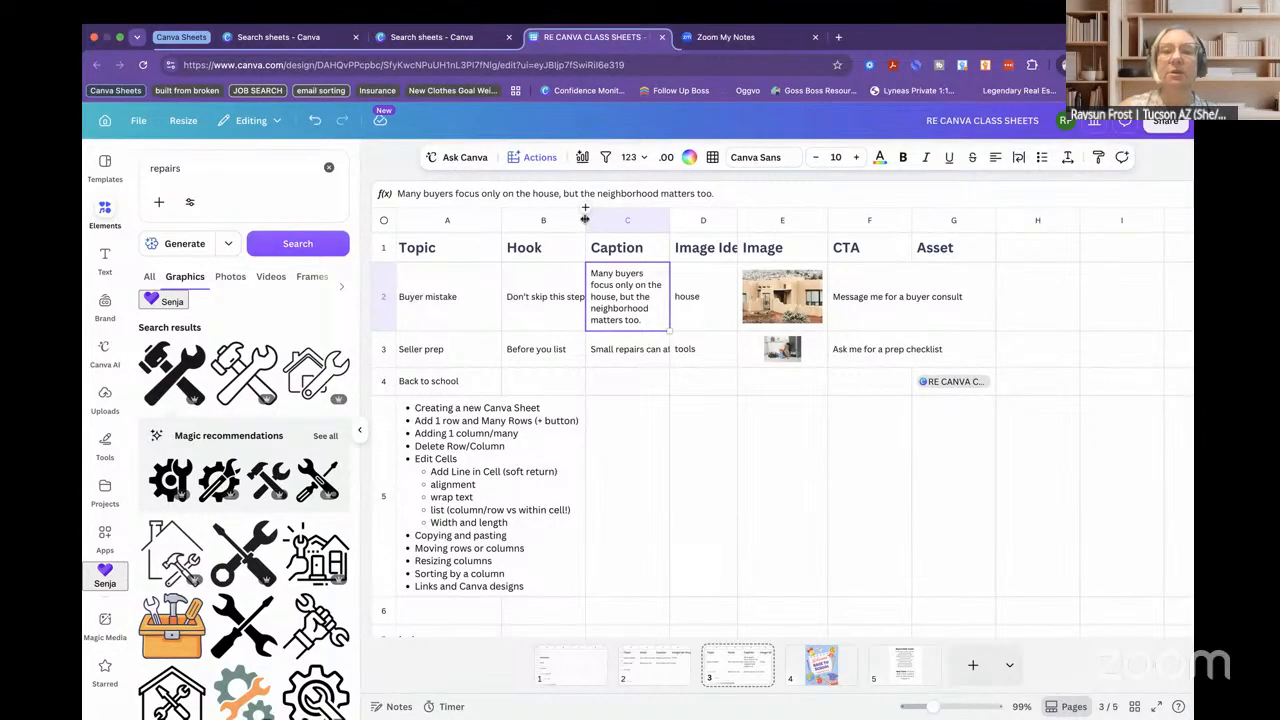
- Fit the widths of the Hook and CTA columns to their text
{"action": "left_click_drag", "start_coordinate": [585, 219], "coordinate": [586, 219]}
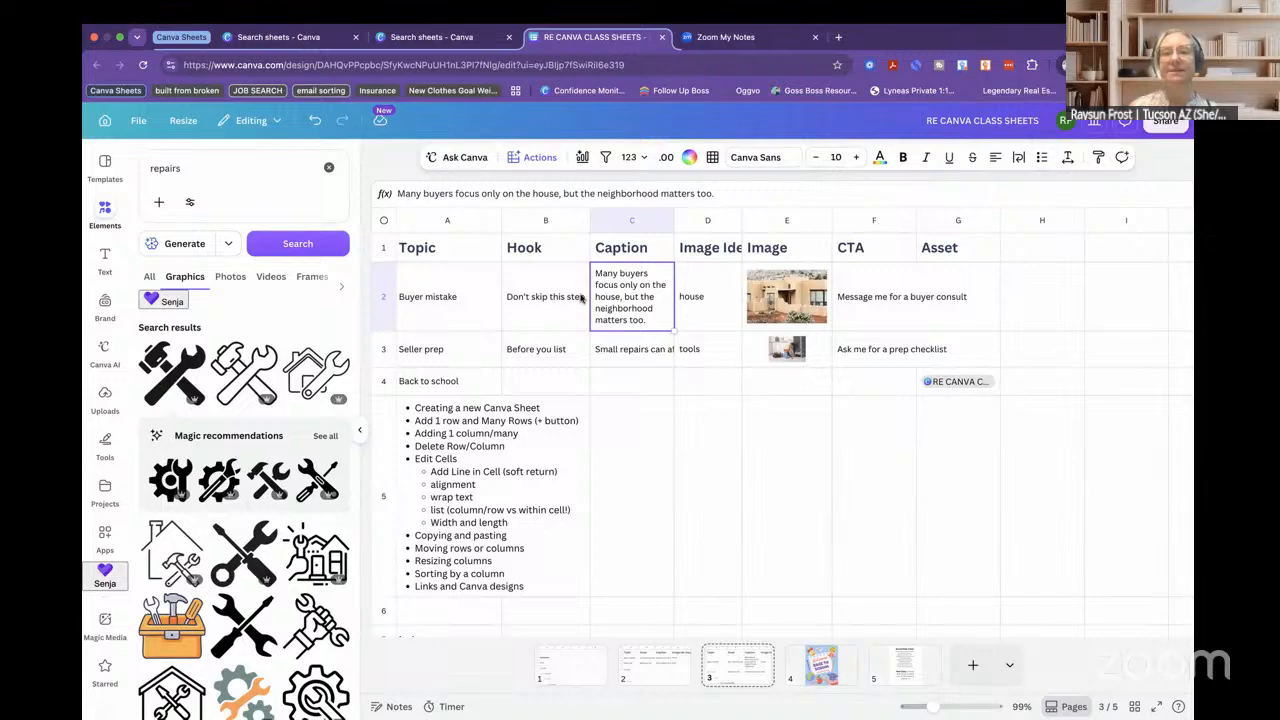
{"action": "double_click", "coordinate": [915, 220]}
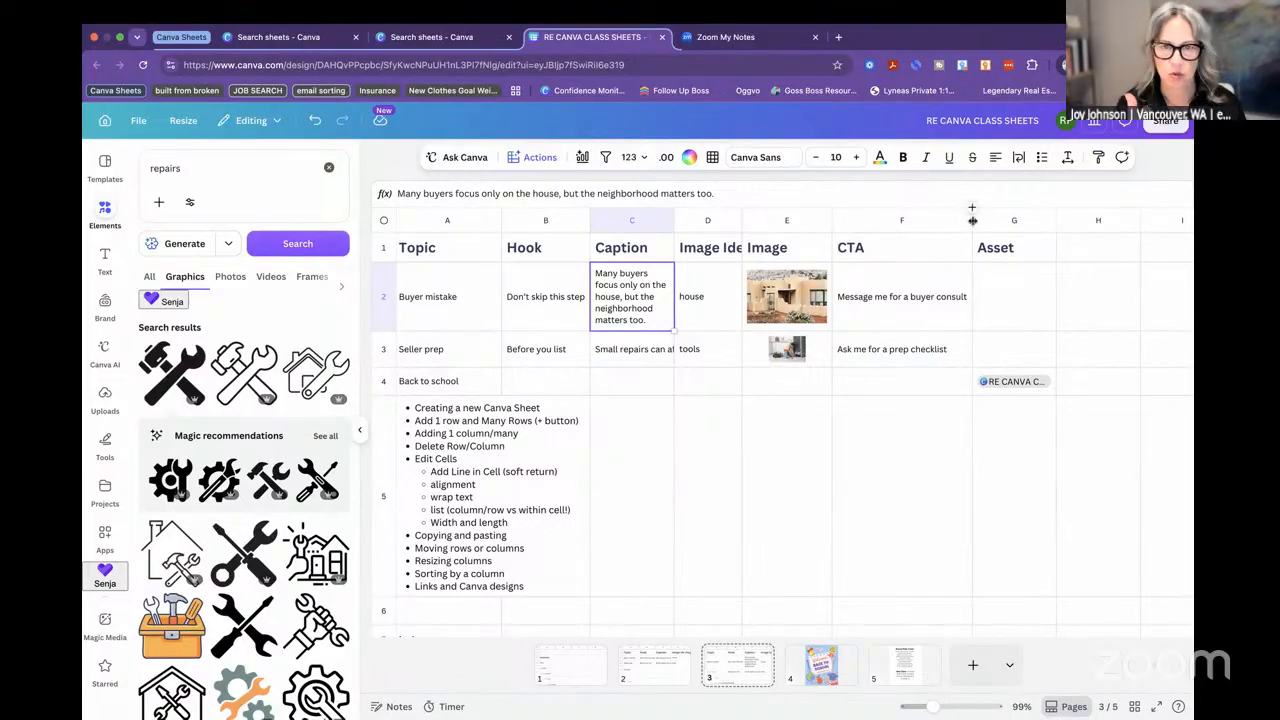
{"action": "left_click_drag", "start_coordinate": [972, 220], "coordinate": [916, 225]}
{"action": "double_click", "coordinate": [916, 225]}
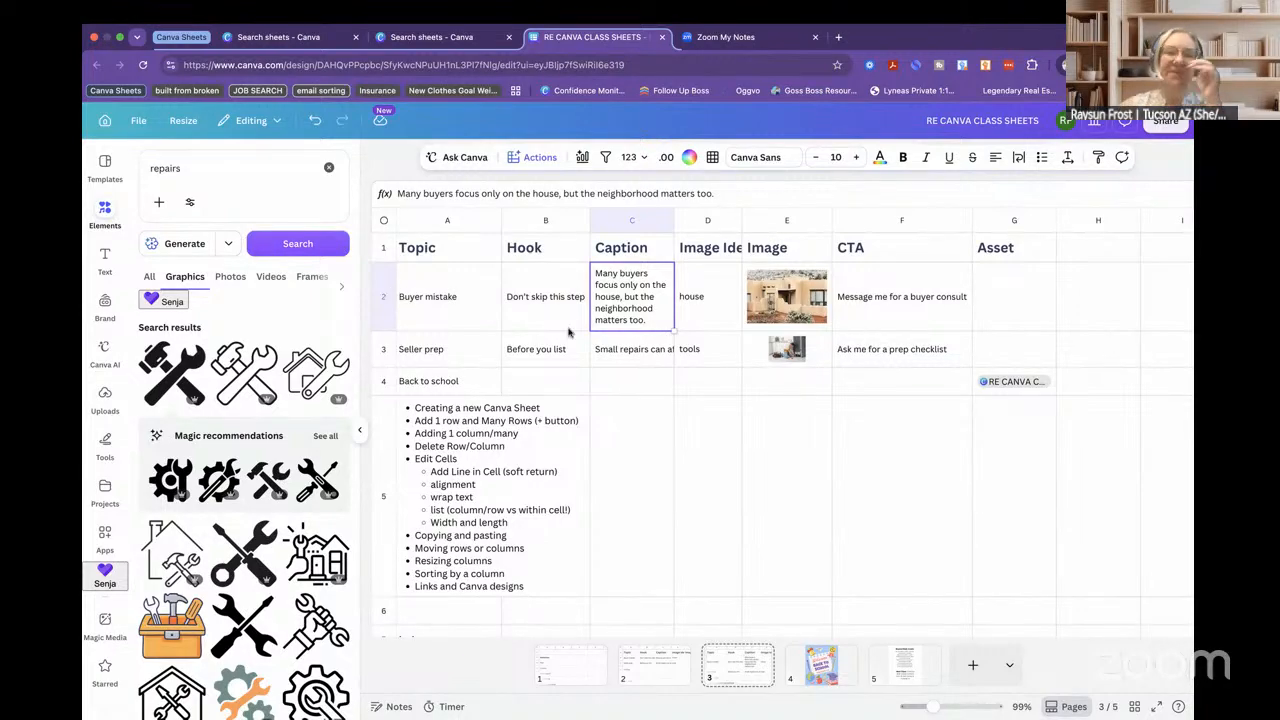
- Turn the Caption column into numbered lists and add a second item "sfhsdfh" plus an empty third item in cell C2
{"action": "left_click", "coordinate": [628, 217]}
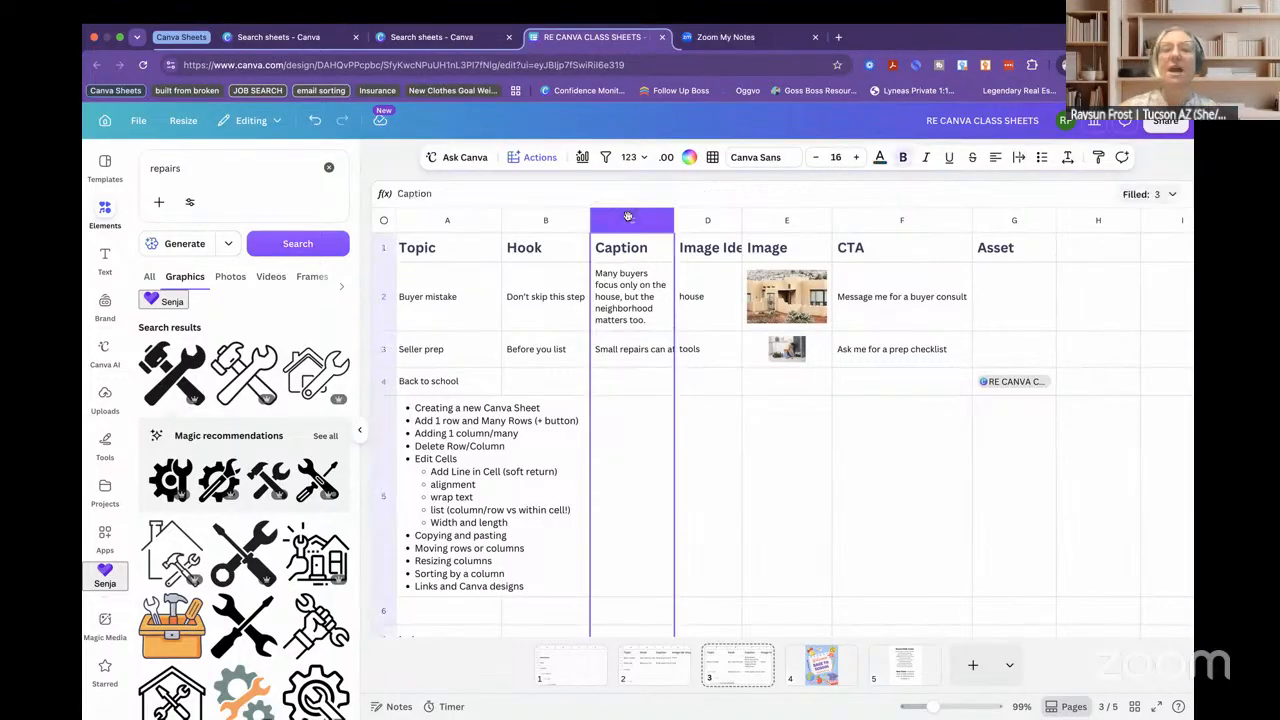
{"action": "left_click", "coordinate": [1043, 158]}
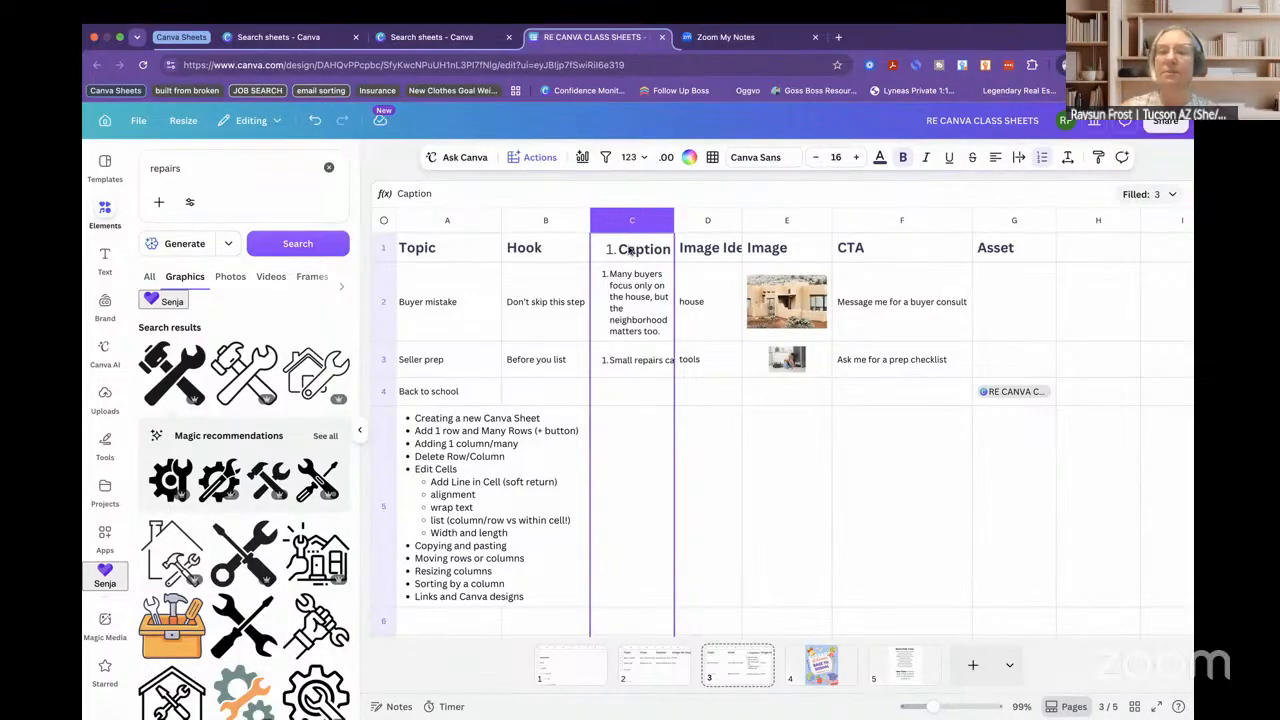
{"action": "left_click", "coordinate": [635, 330]}
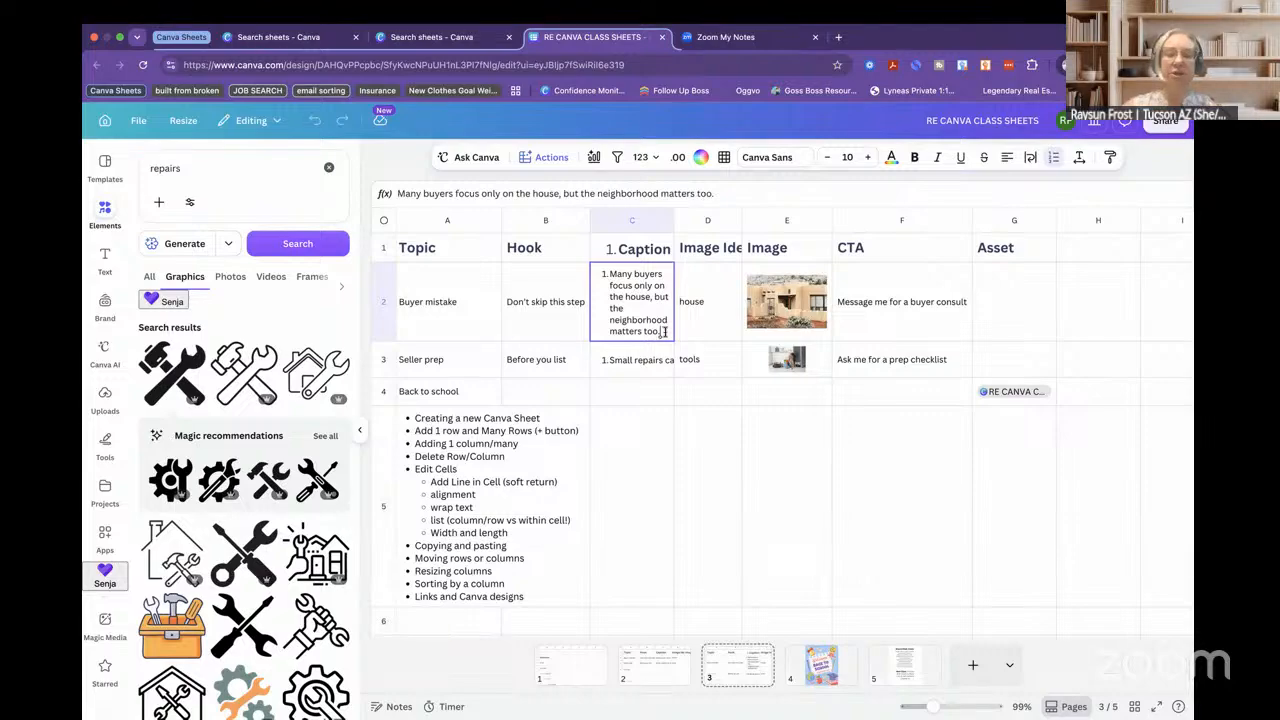
{"action": "key", "text": "shift+Return"}
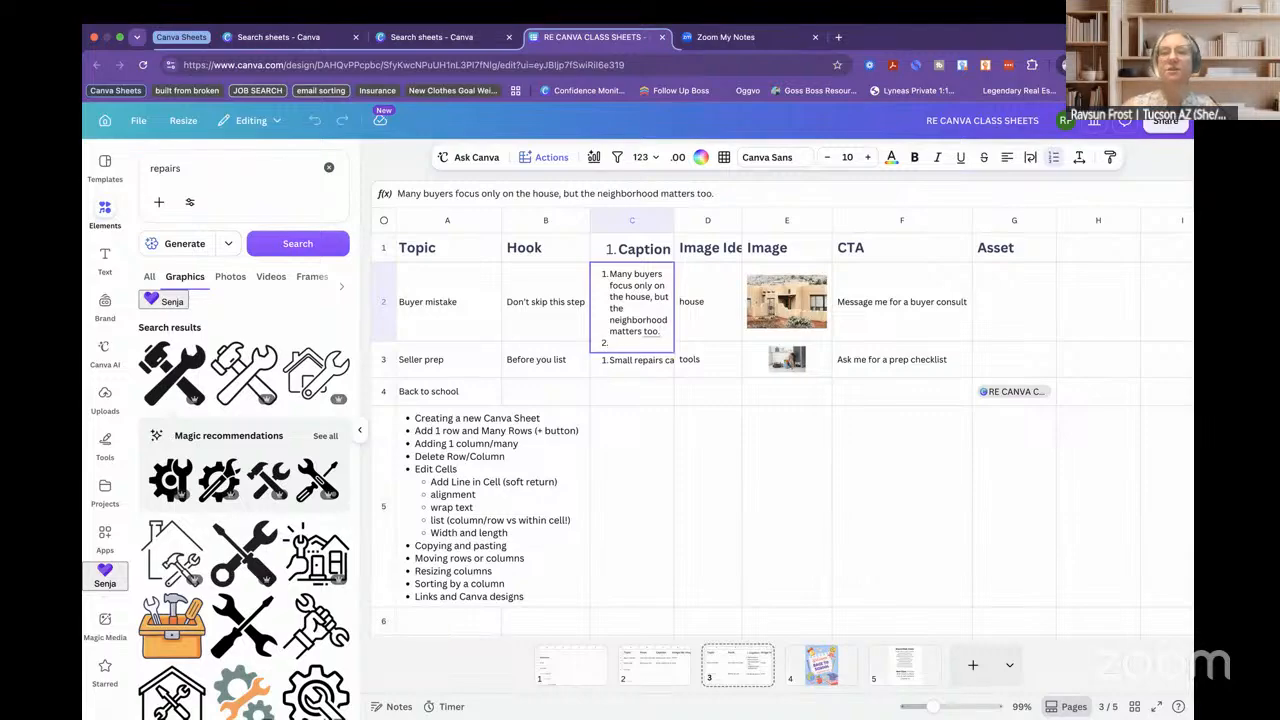
{"action": "type", "text": "sfhsdfh"}
{"action": "key", "text": "shift+Return"}
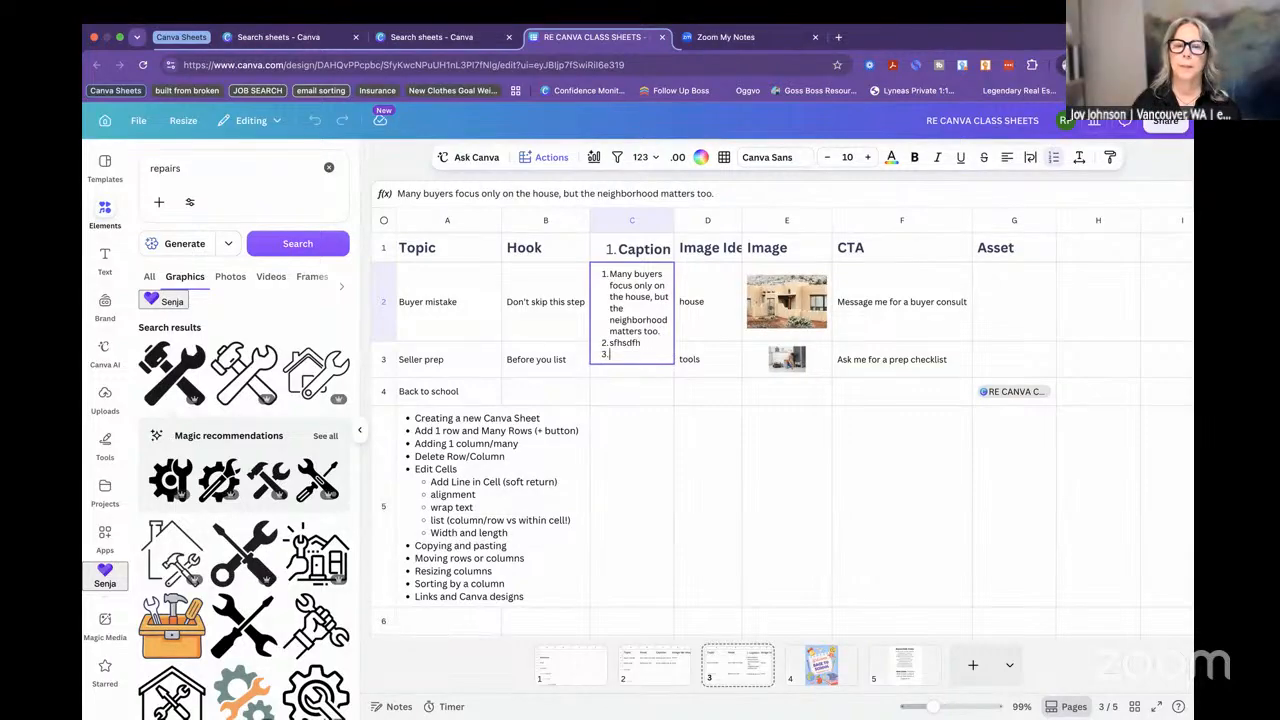
- Delete the two added list items from cell C2 and remove the numbered list formatting from the Caption column
{"action": "key", "text": "BackSpace"}
{"action": "key", "text": "BackSpace"}
{"action": "key", "text": "BackSpace"}
{"action": "key", "text": "BackSpace"}
{"action": "key", "text": "BackSpace"}
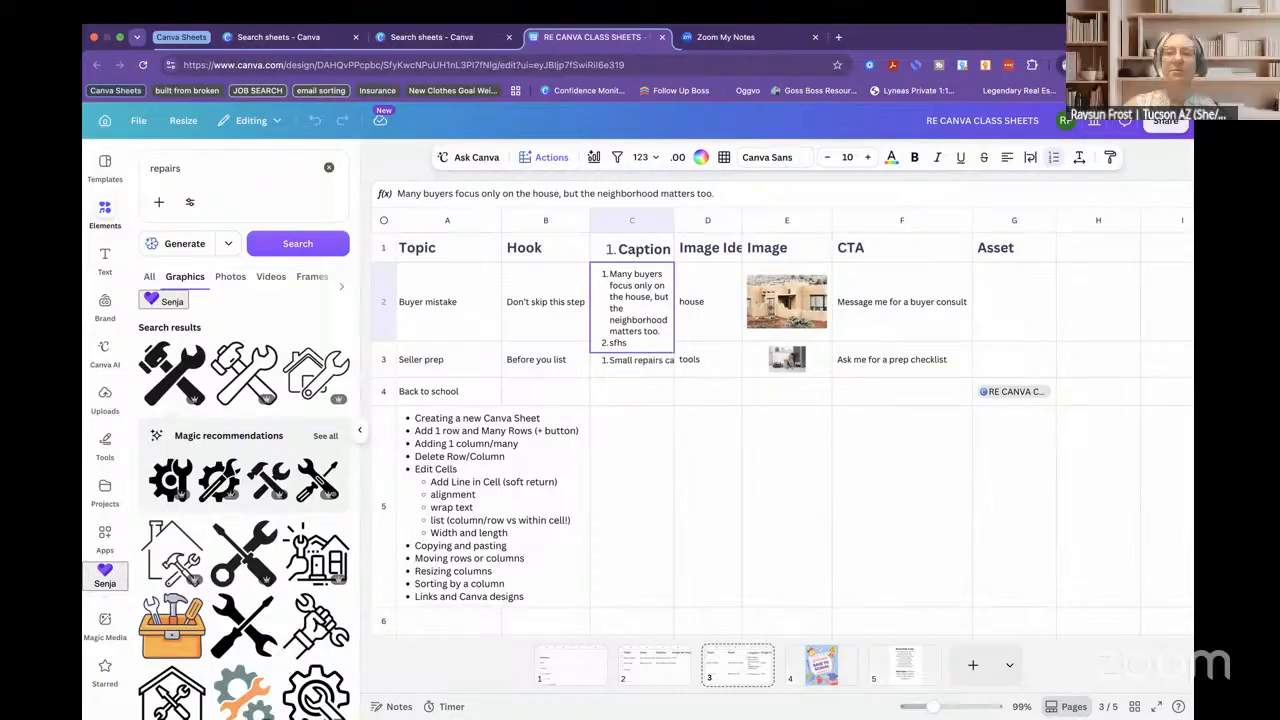
{"action": "key", "text": "BackSpace"}
{"action": "key", "text": "BackSpace"}
{"action": "key", "text": "BackSpace"}
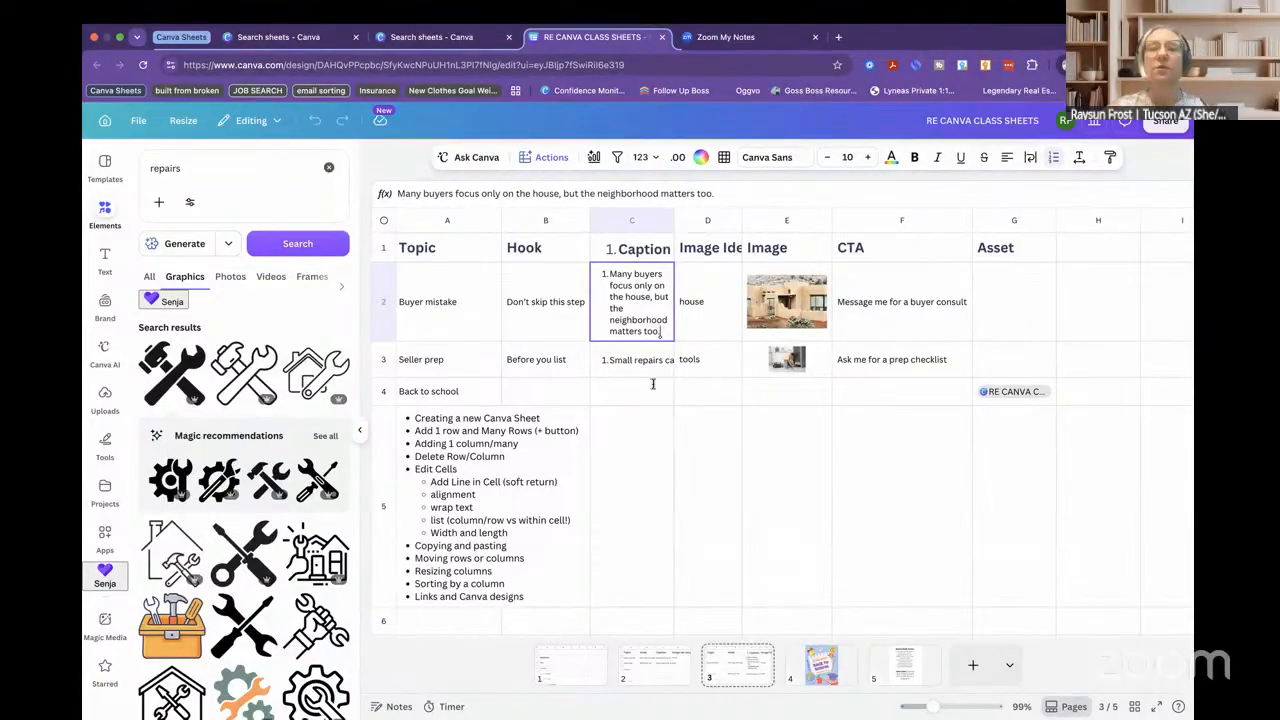
{"action": "left_click", "coordinate": [632, 220]}
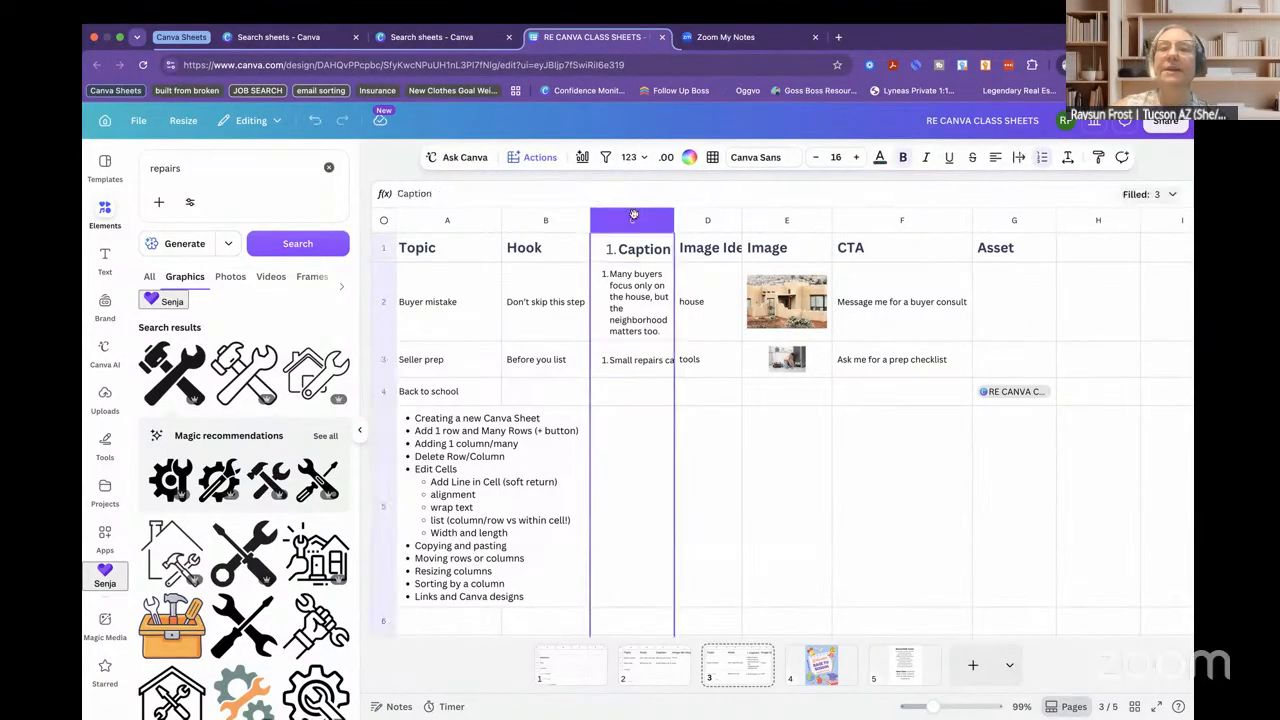
{"action": "left_click", "coordinate": [1042, 157]}
{"action": "left_click", "coordinate": [612, 450]}
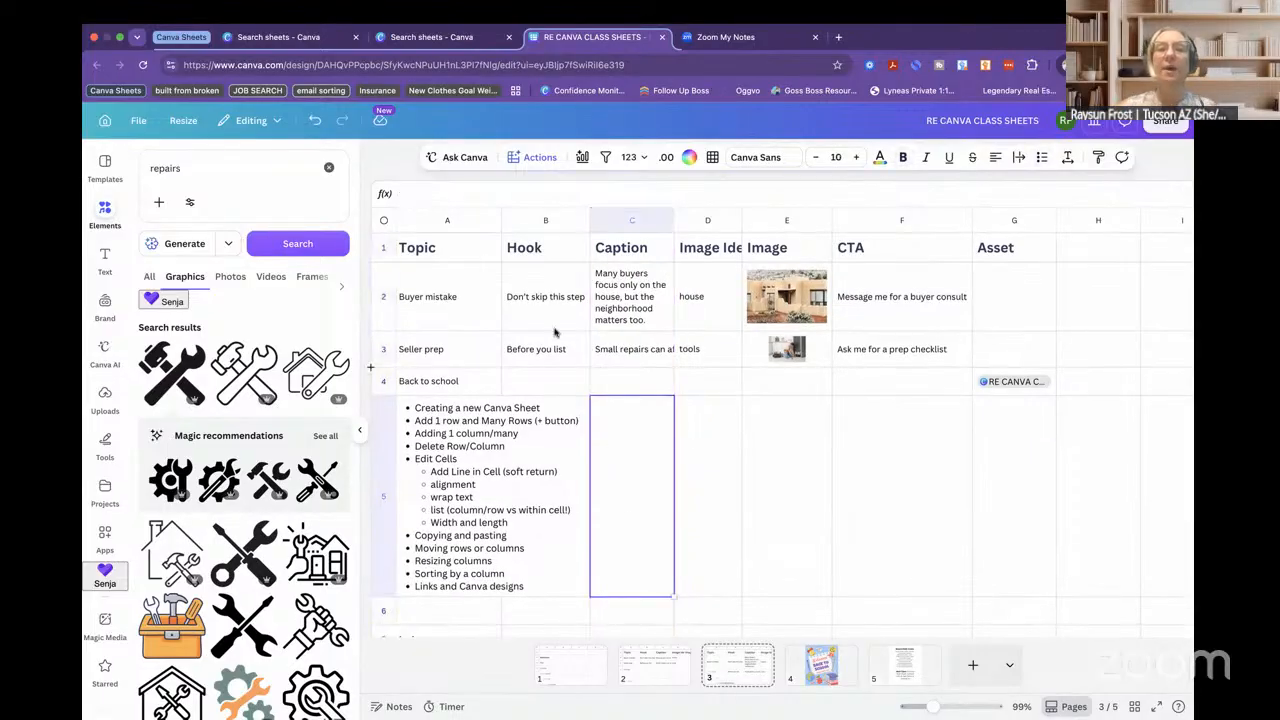
- Apply numbered list formatting to all of row 2, remove it again, and deselect the row
{"action": "left_click", "coordinate": [386, 301]}
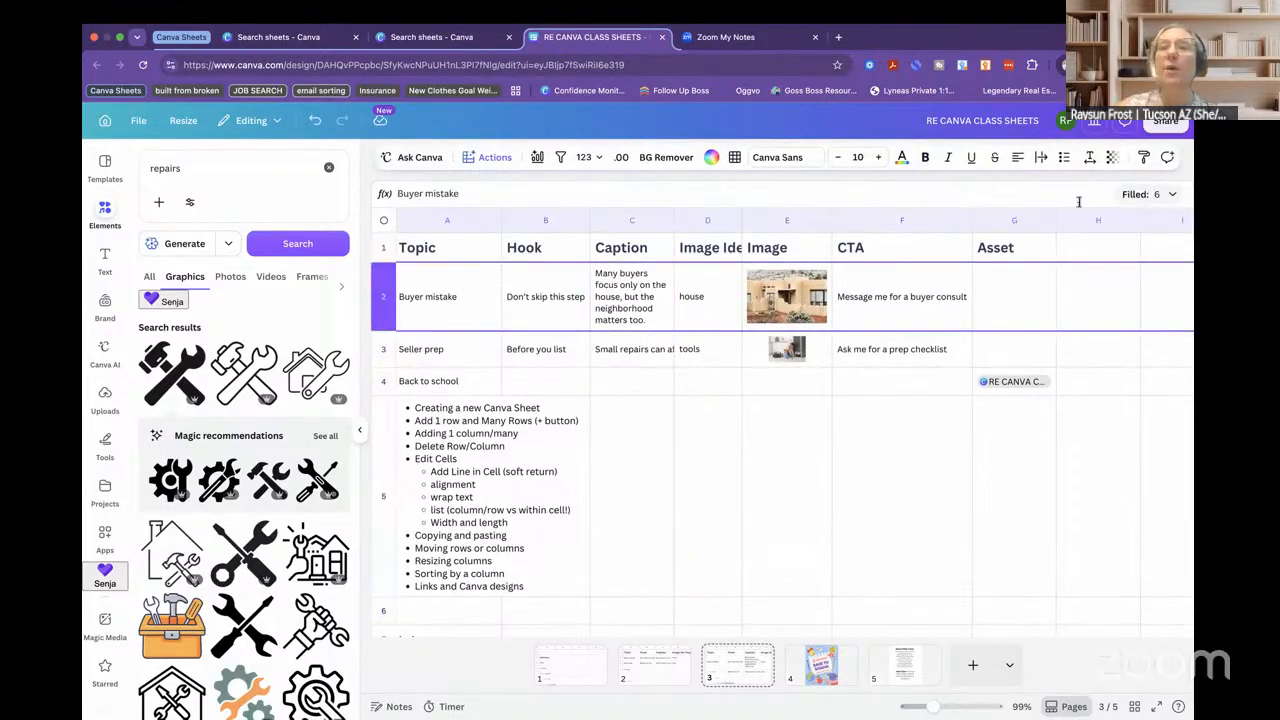
{"action": "left_click", "coordinate": [1066, 157]}
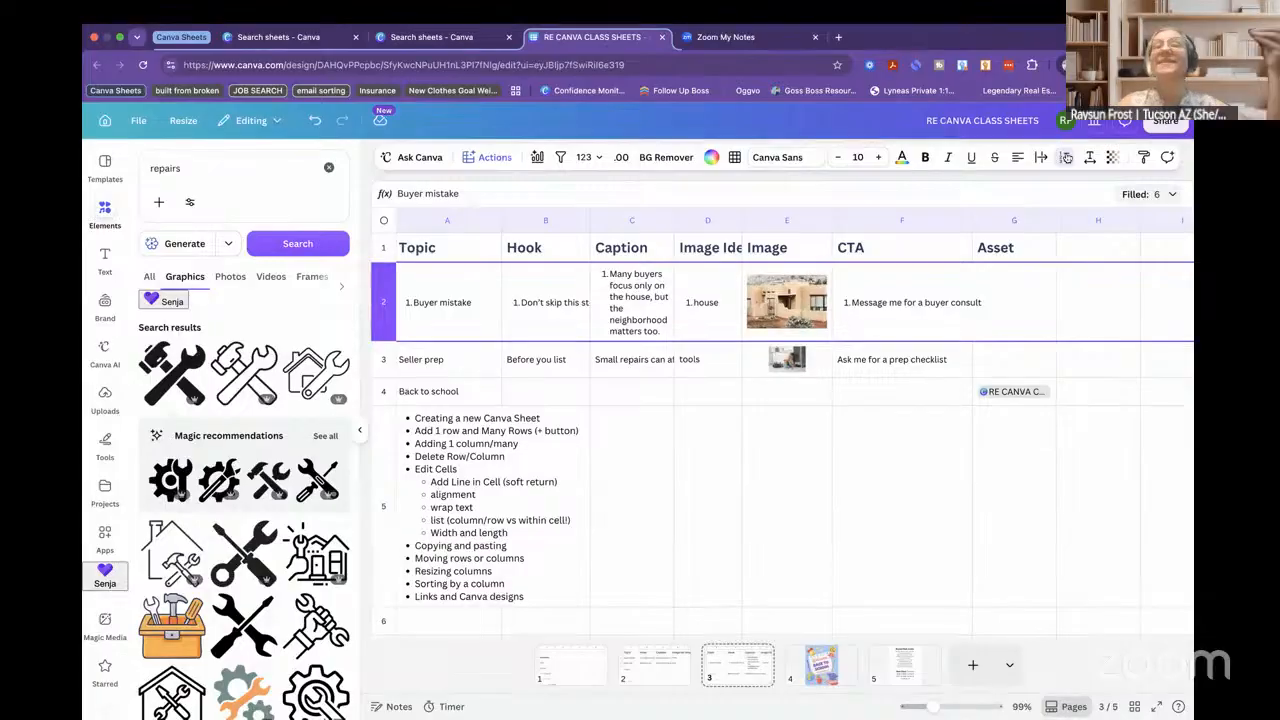
{"action": "left_click", "coordinate": [1066, 157]}
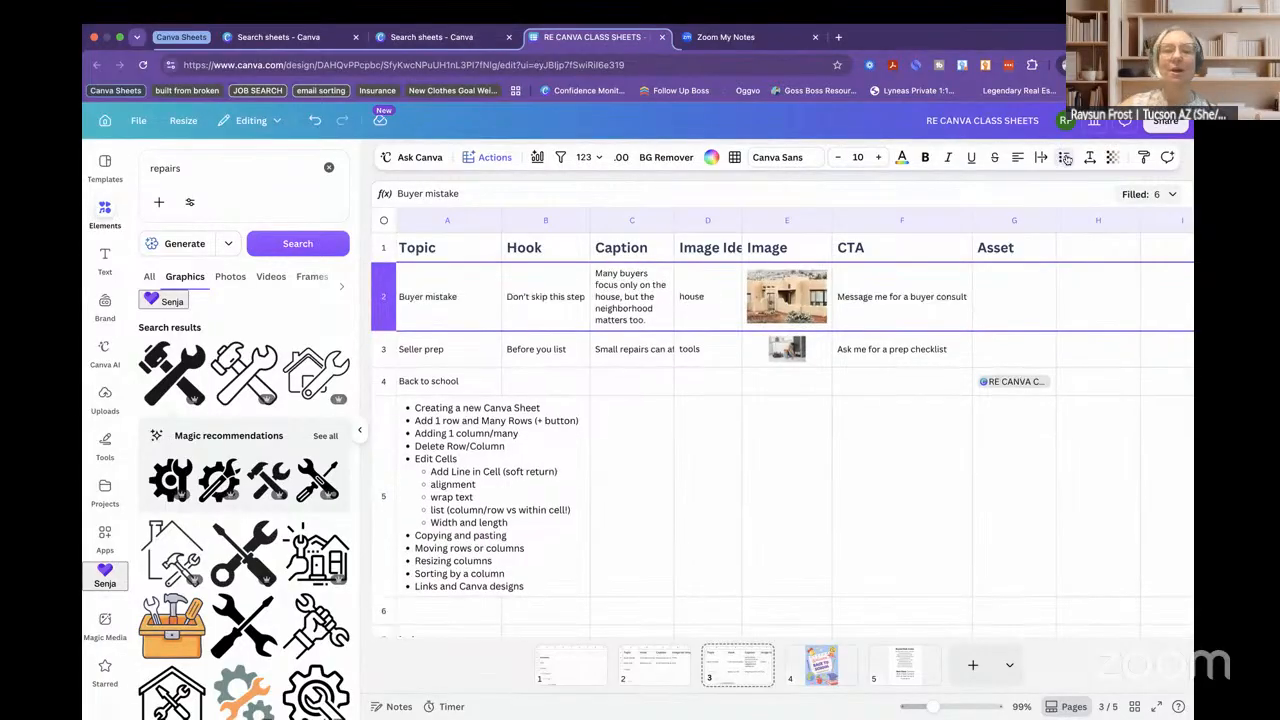
{"action": "left_click", "coordinate": [626, 529]}
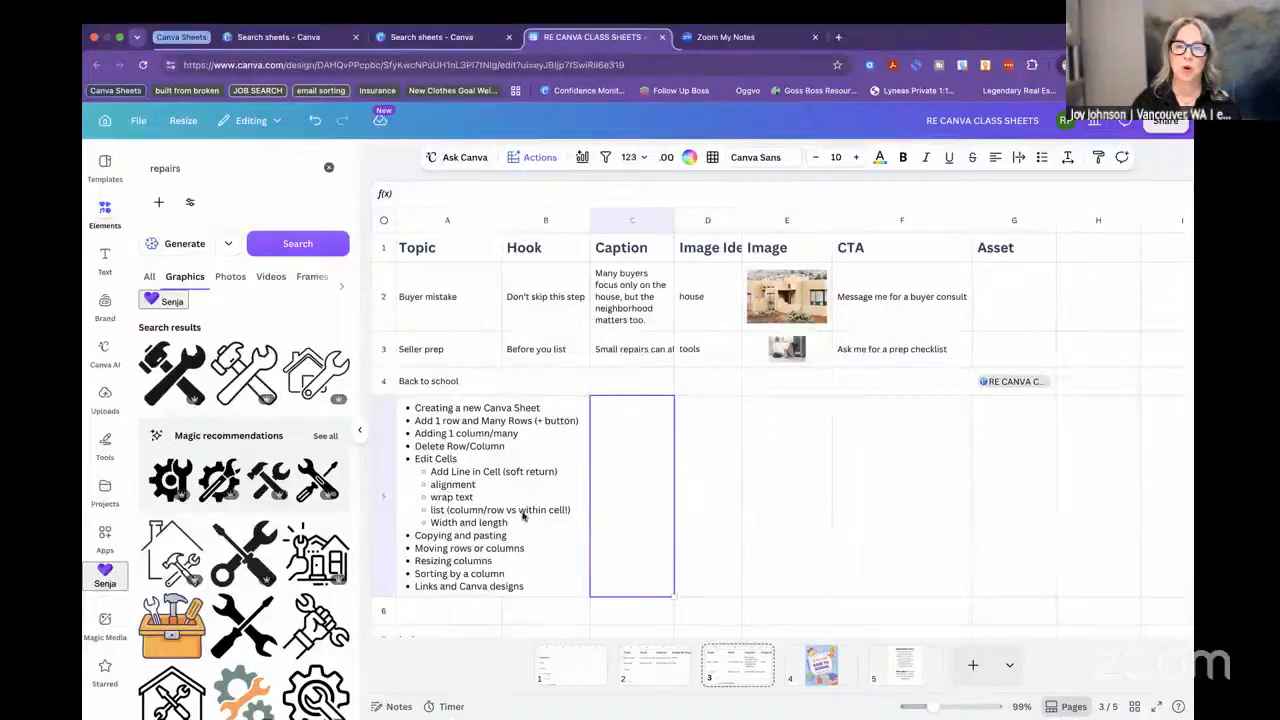
{"action": "left_click", "coordinate": [628, 221]}
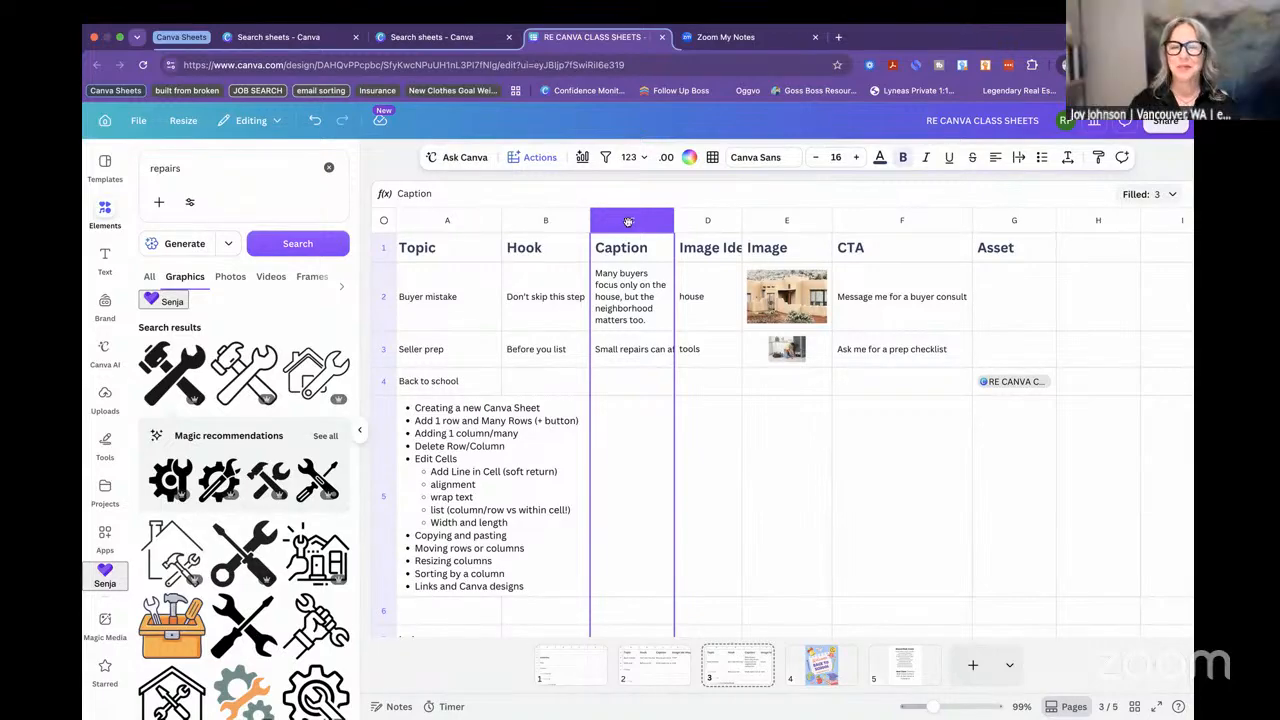
{"action": "left_click", "coordinate": [624, 505]}
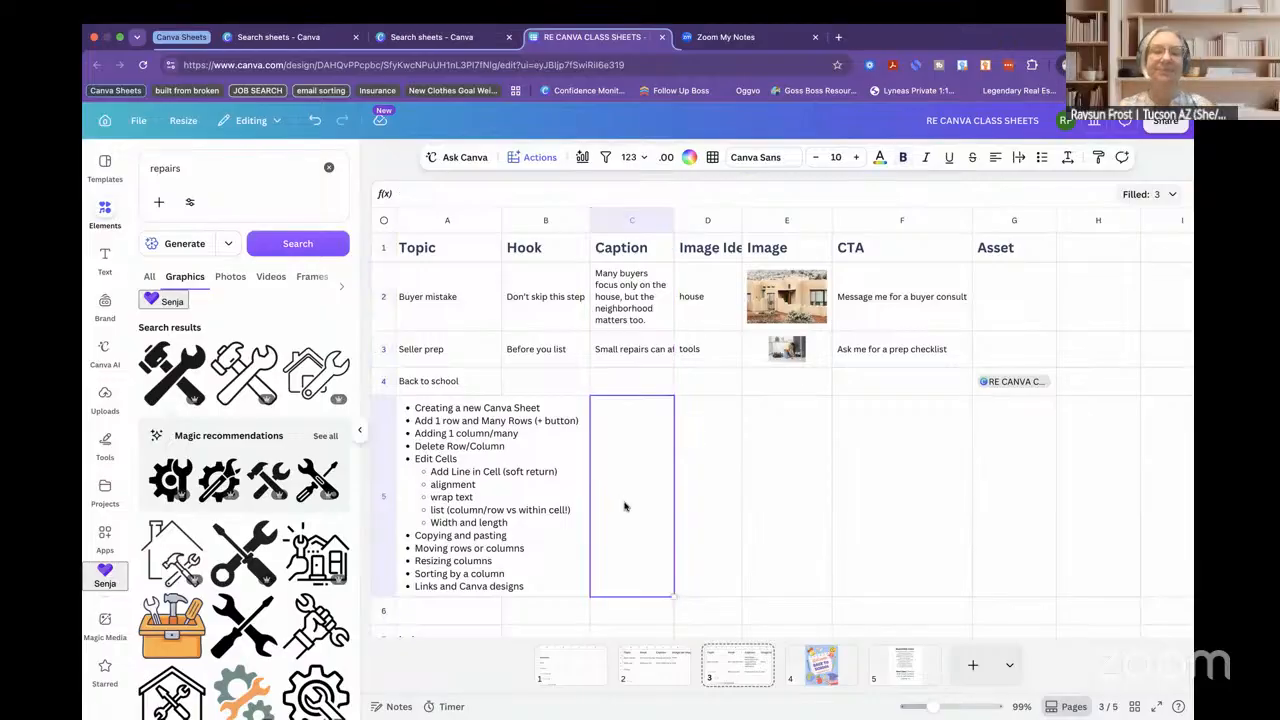
- Copy the bulleted list from cell A5 across into cells B5 and C5 with the fill handle
{"action": "scroll", "coordinate": [450, 513], "scroll_direction": "down", "scroll_amount": 3}
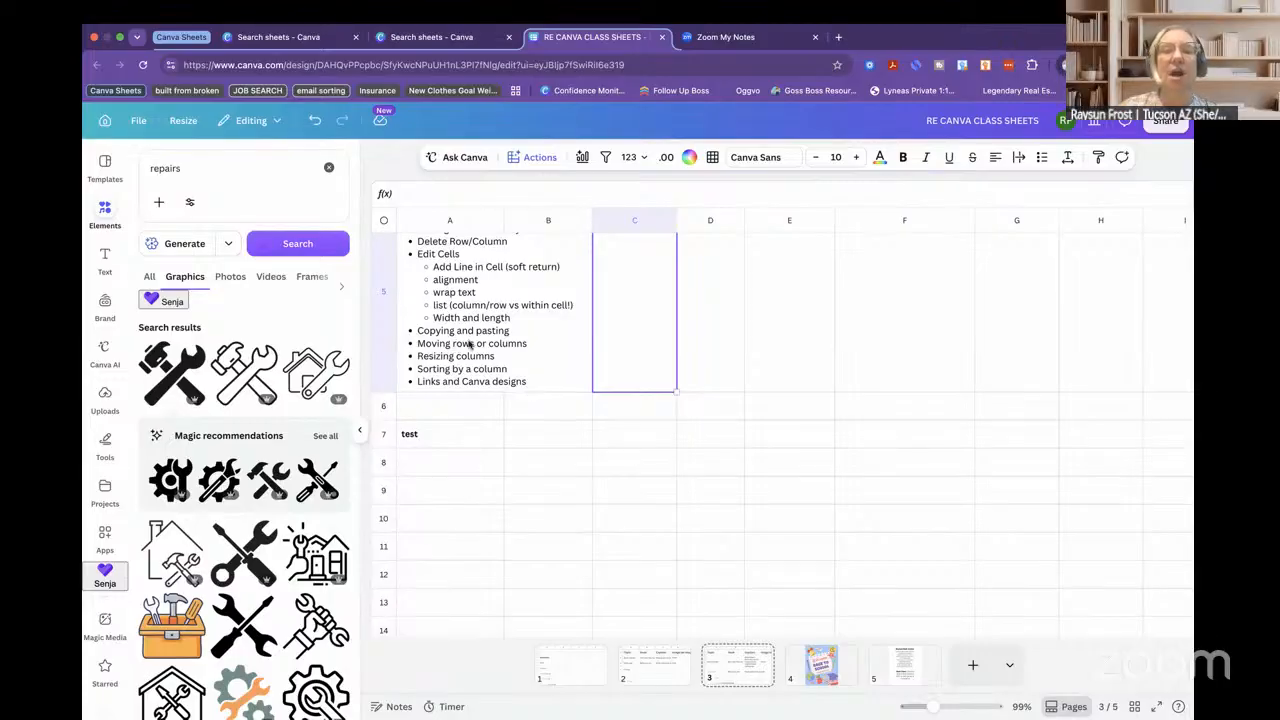
{"action": "scroll", "coordinate": [462, 345], "scroll_direction": "up", "scroll_amount": 2}
{"action": "left_click", "coordinate": [460, 451]}
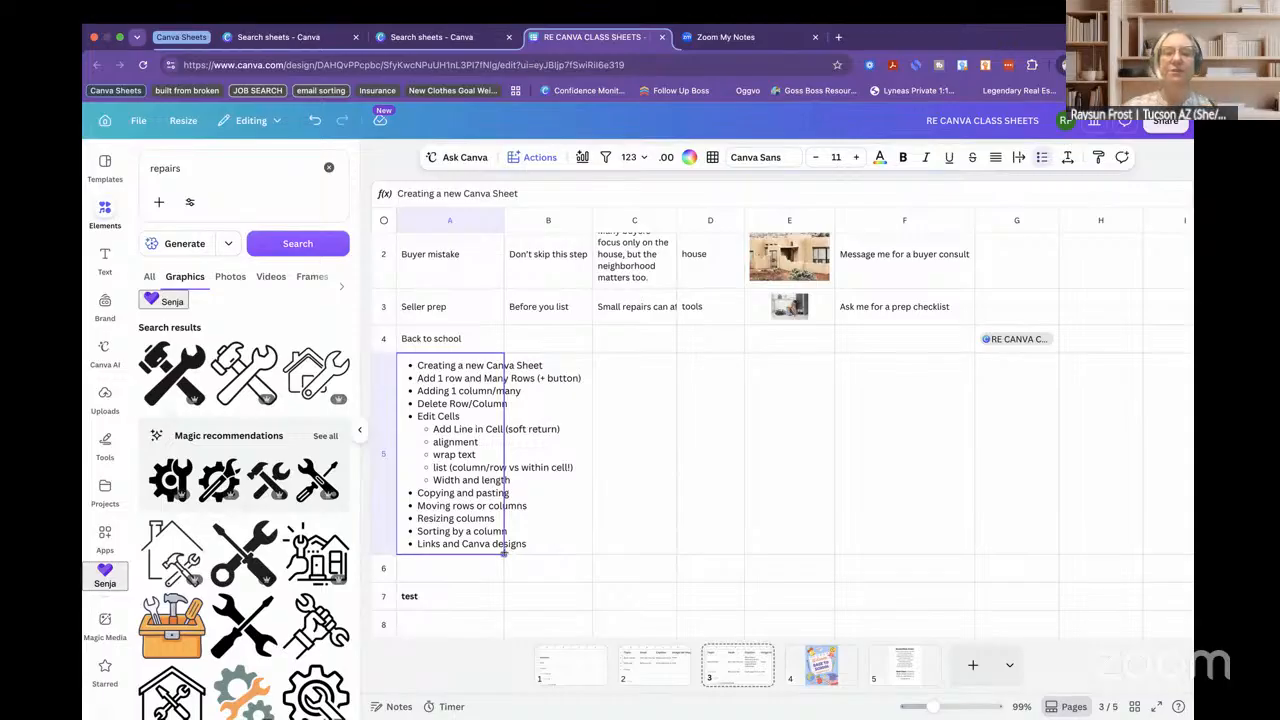
{"action": "left_click_drag", "start_coordinate": [505, 551], "coordinate": [597, 555]}
- Clear the copied lists from cells B5 and C5
{"action": "left_click", "coordinate": [552, 496]}
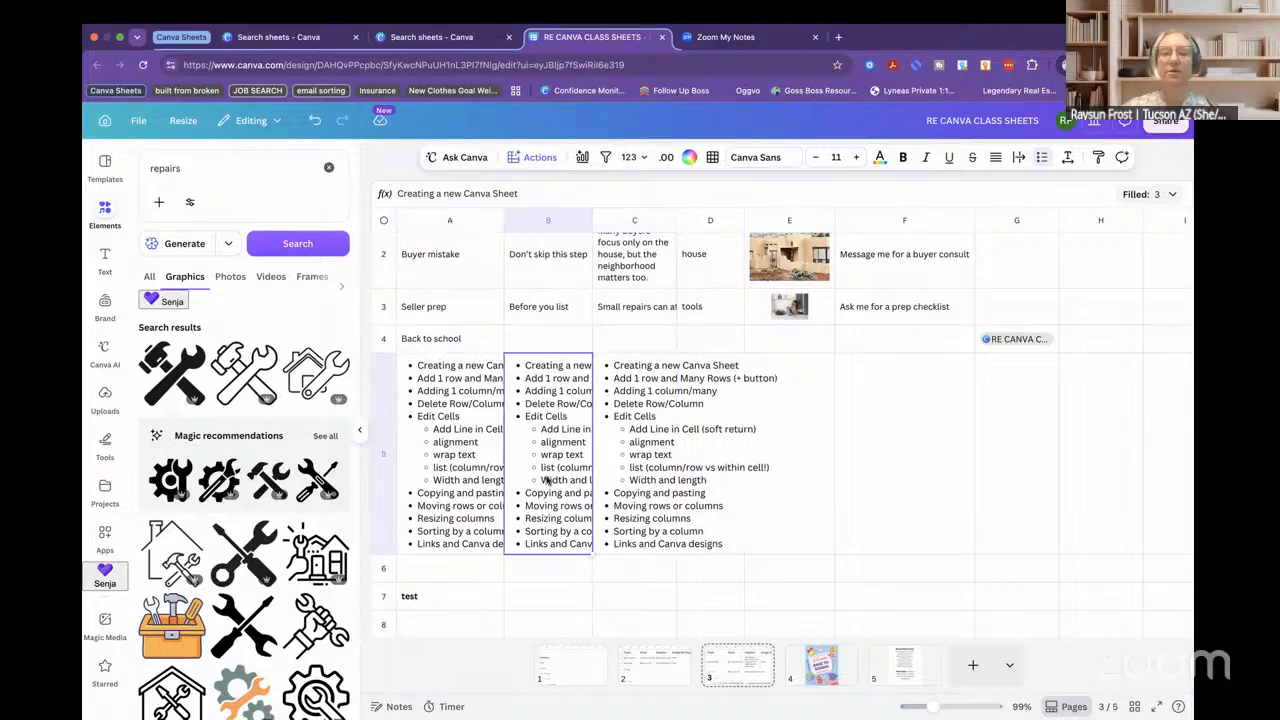
{"action": "key", "text": "Delete"}
{"action": "left_click", "coordinate": [646, 470]}
{"action": "key", "text": "Delete"}
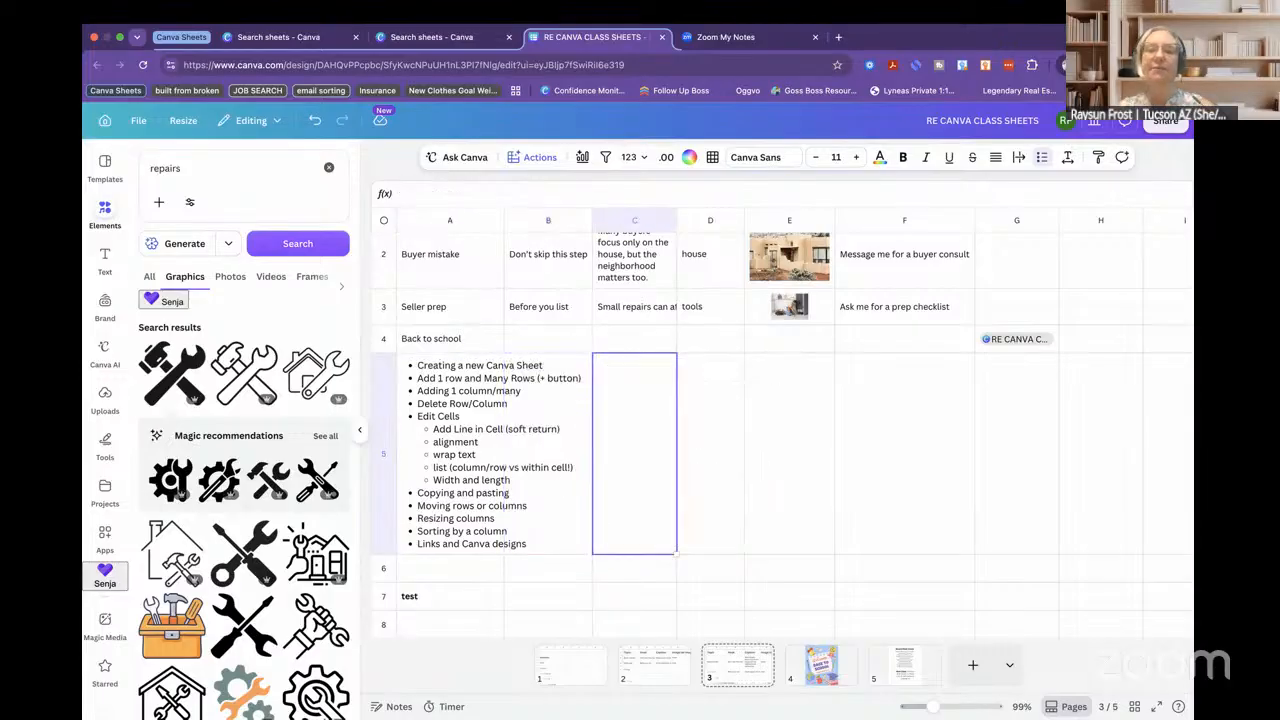
{"action": "scroll", "coordinate": [921, 270], "scroll_direction": "up", "scroll_amount": 1}
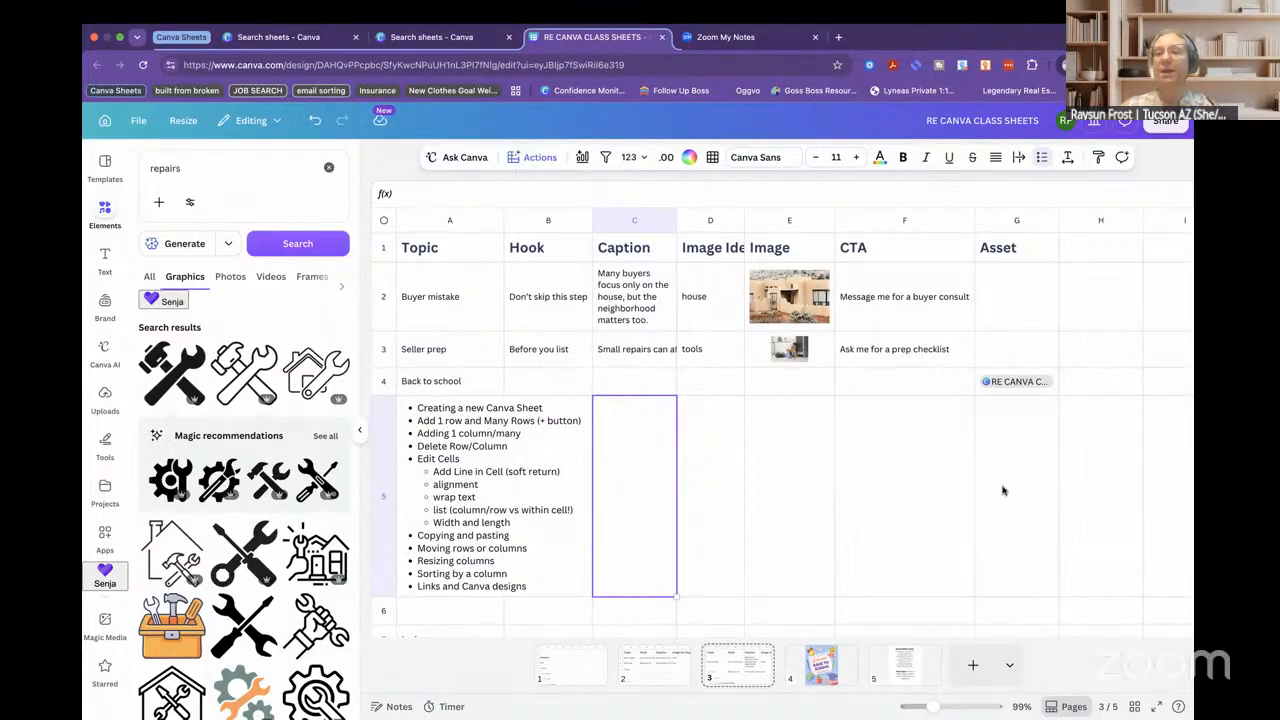
{"action": "left_click", "coordinate": [654, 676]}
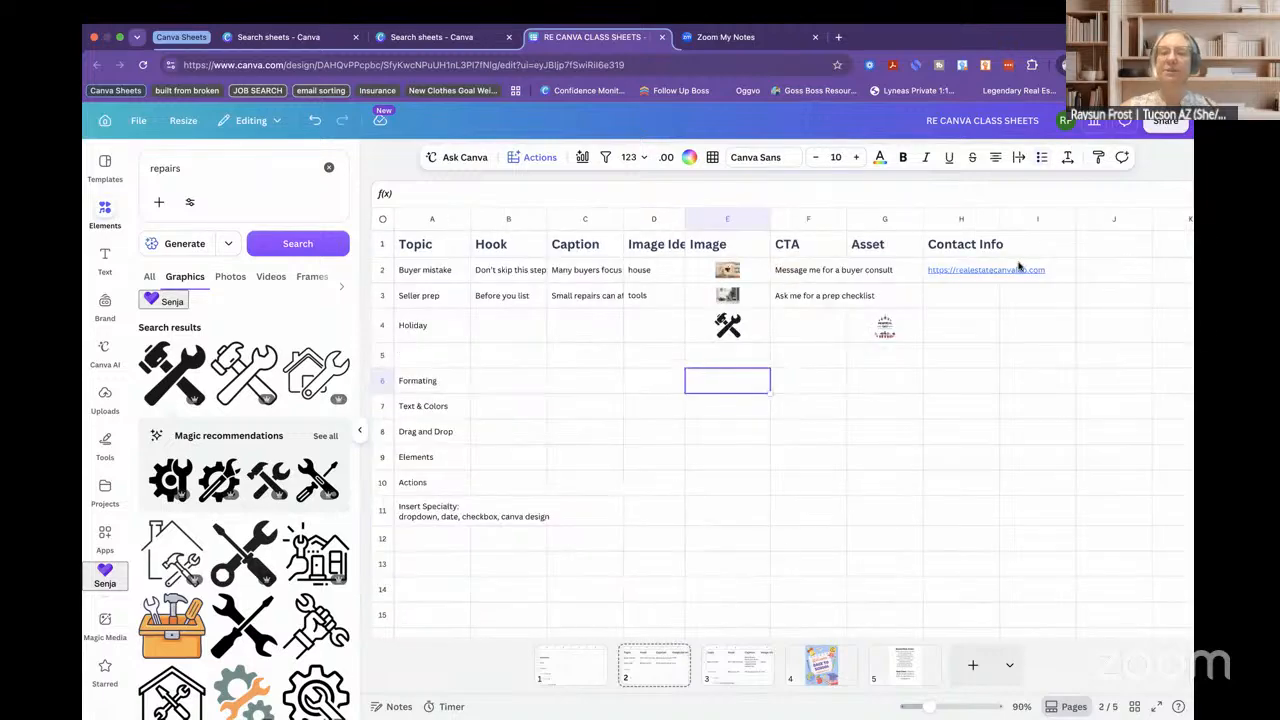
{"action": "left_click", "coordinate": [983, 269]}
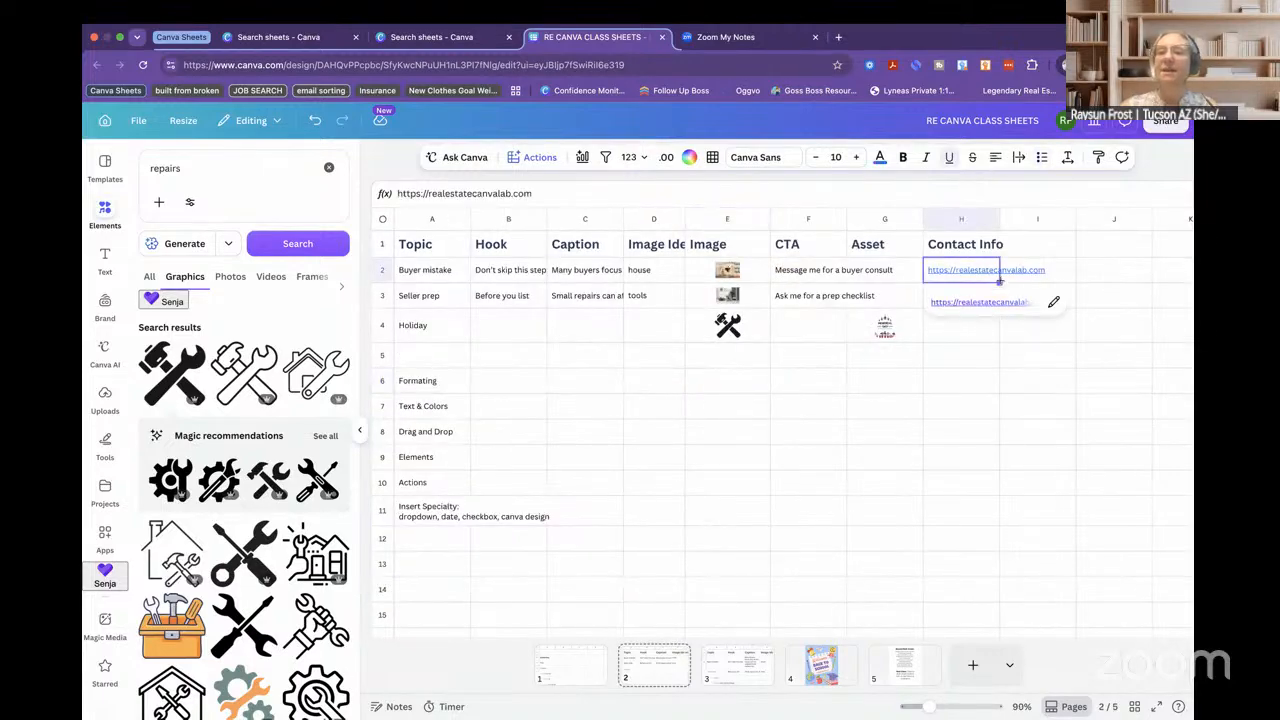
{"action": "left_click_drag", "start_coordinate": [999, 281], "coordinate": [1007, 581]}
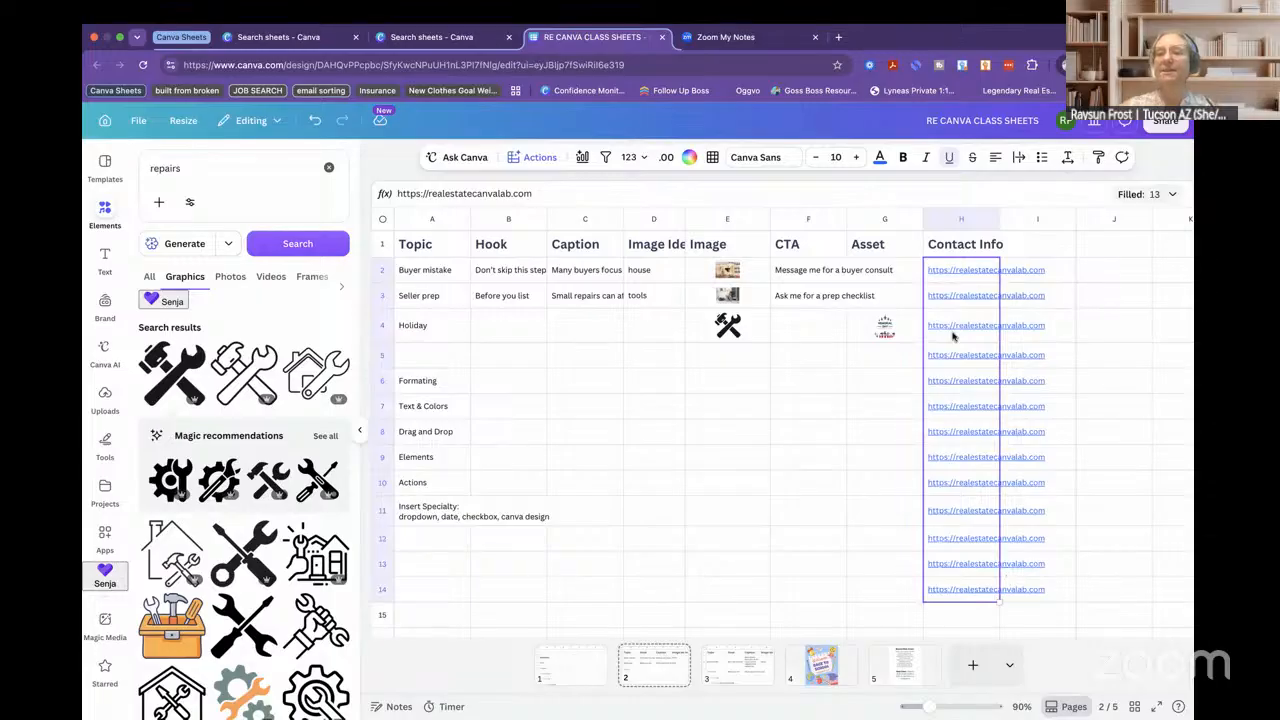
{"action": "left_click", "coordinate": [958, 268]}
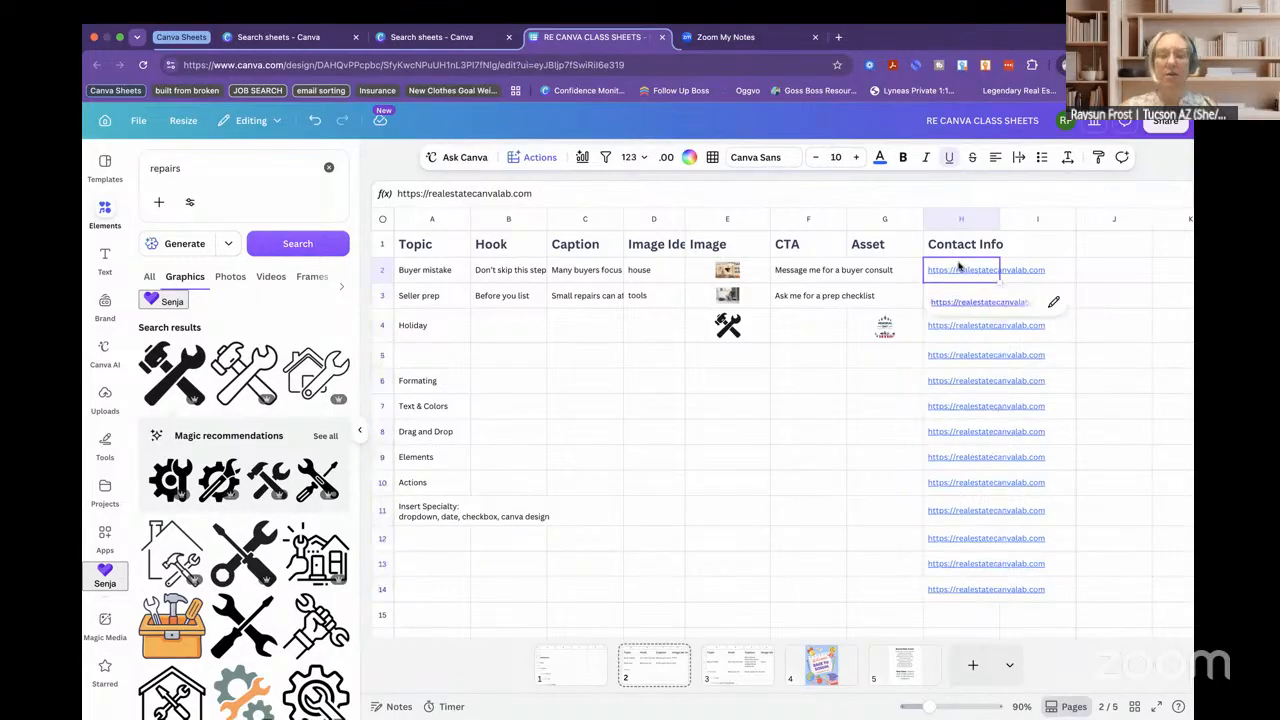
{"action": "right_click", "coordinate": [958, 266]}
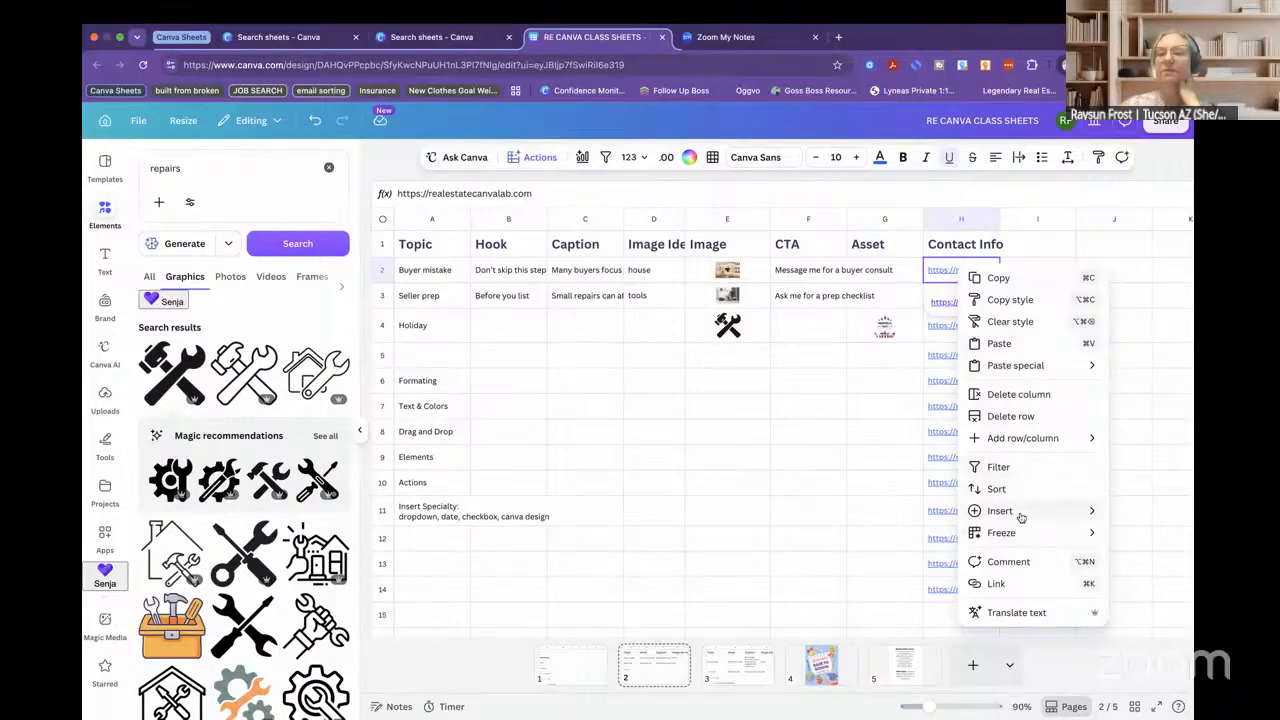
{"action": "mouse_move", "coordinate": [1021, 515]}
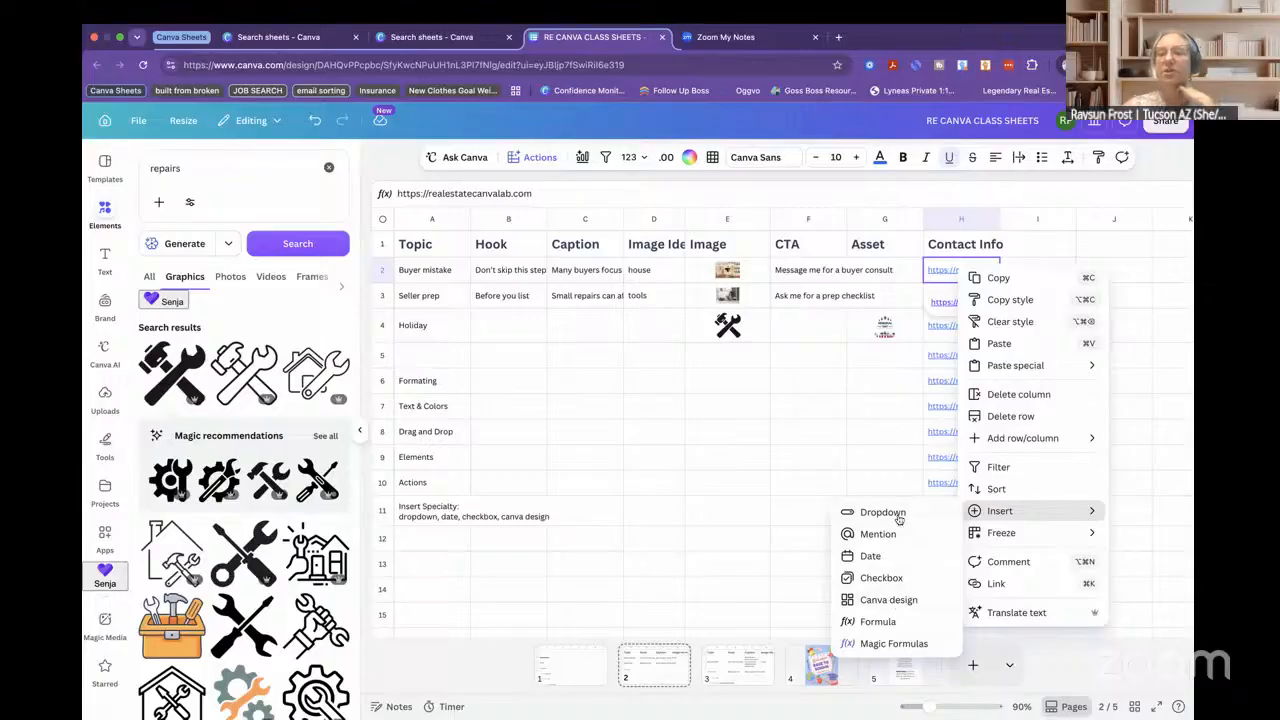
{"action": "key", "text": "Escape"}
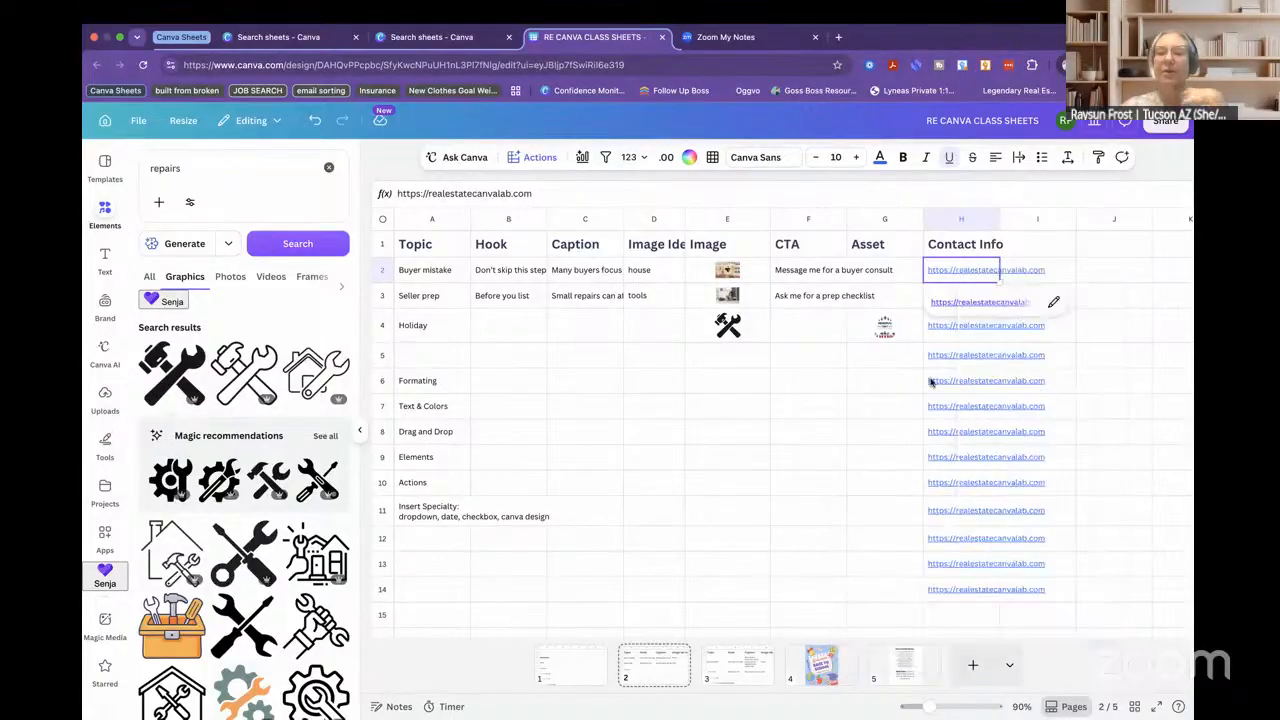
- Clear the Contact Info links from cells H2 through H14
{"action": "left_click", "coordinate": [955, 590], "text": "shift"}
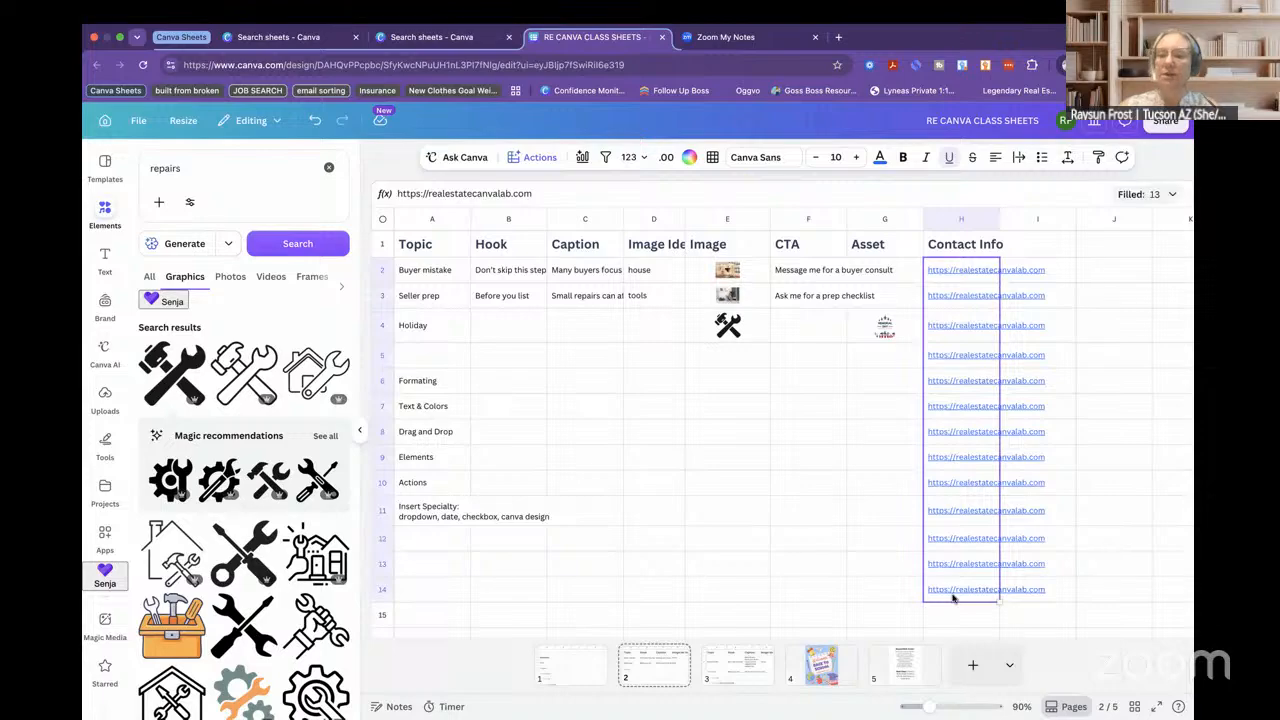
{"action": "key", "text": "Delete"}
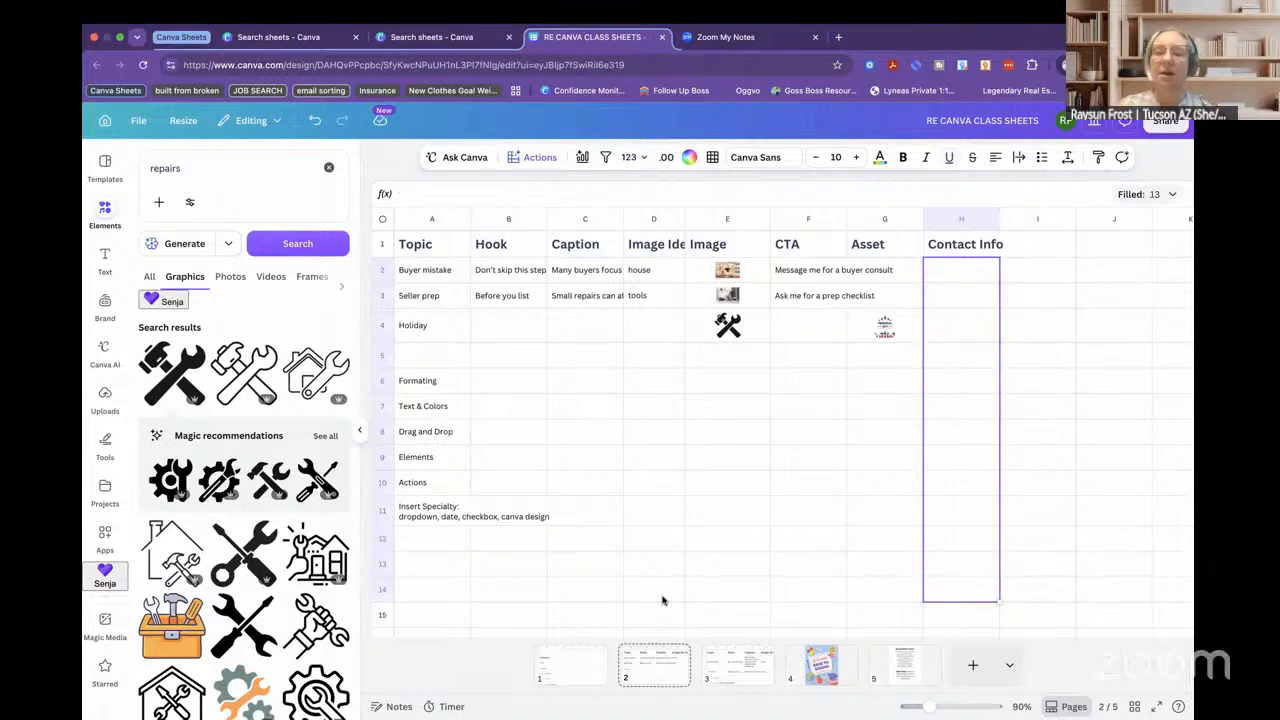
- On the page 3 sheet, move the "Back to school" row up two rows so it sits directly below the header row
{"action": "left_click", "coordinate": [733, 672]}
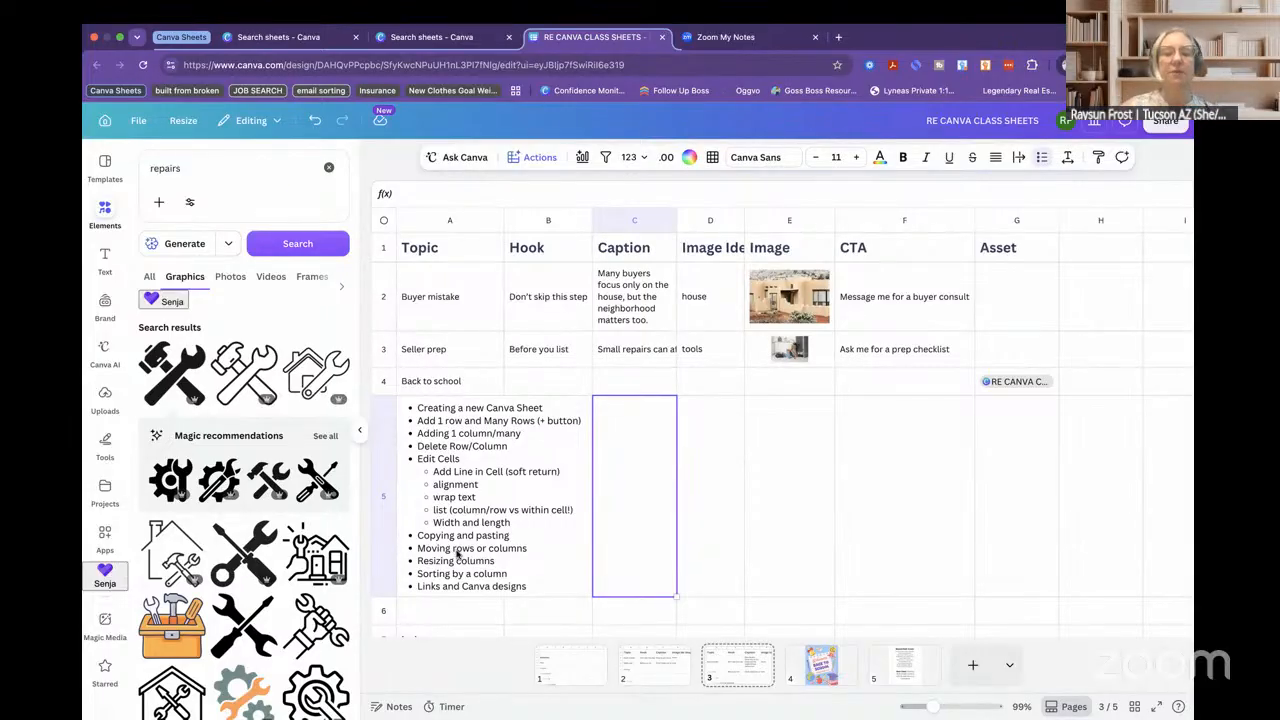
{"action": "left_click", "coordinate": [382, 382]}
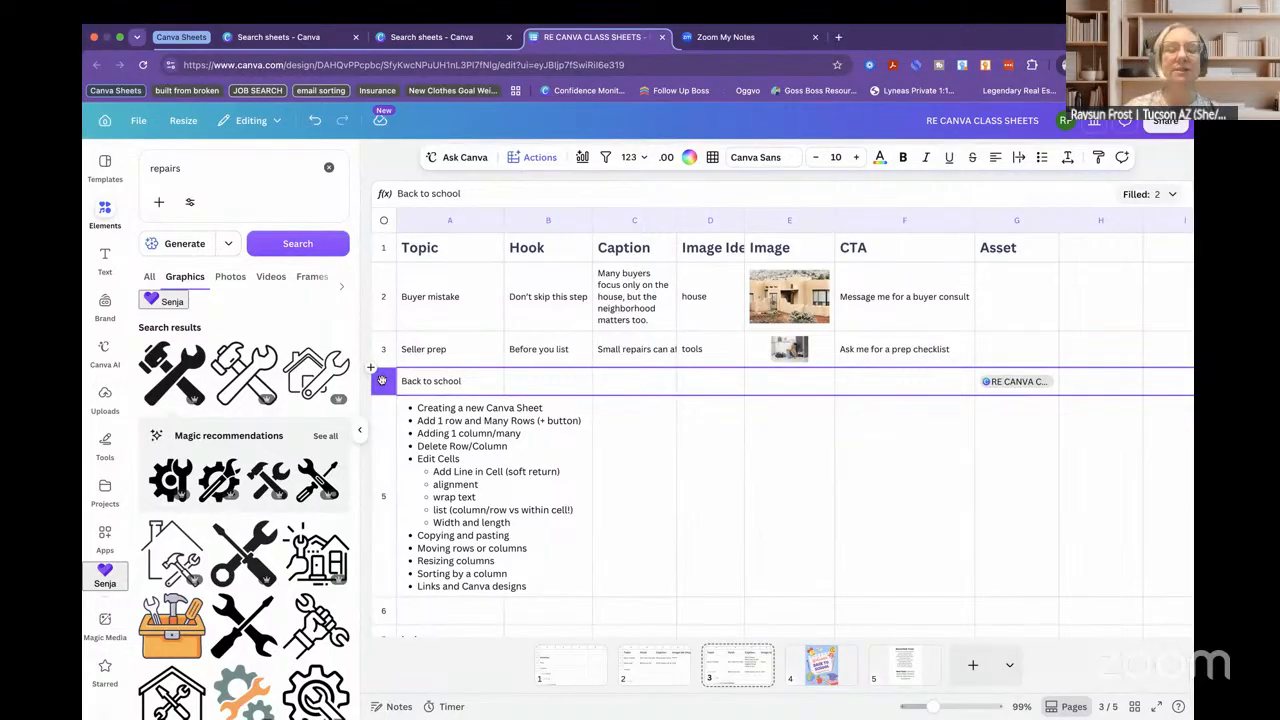
{"action": "right_click", "coordinate": [382, 381]}
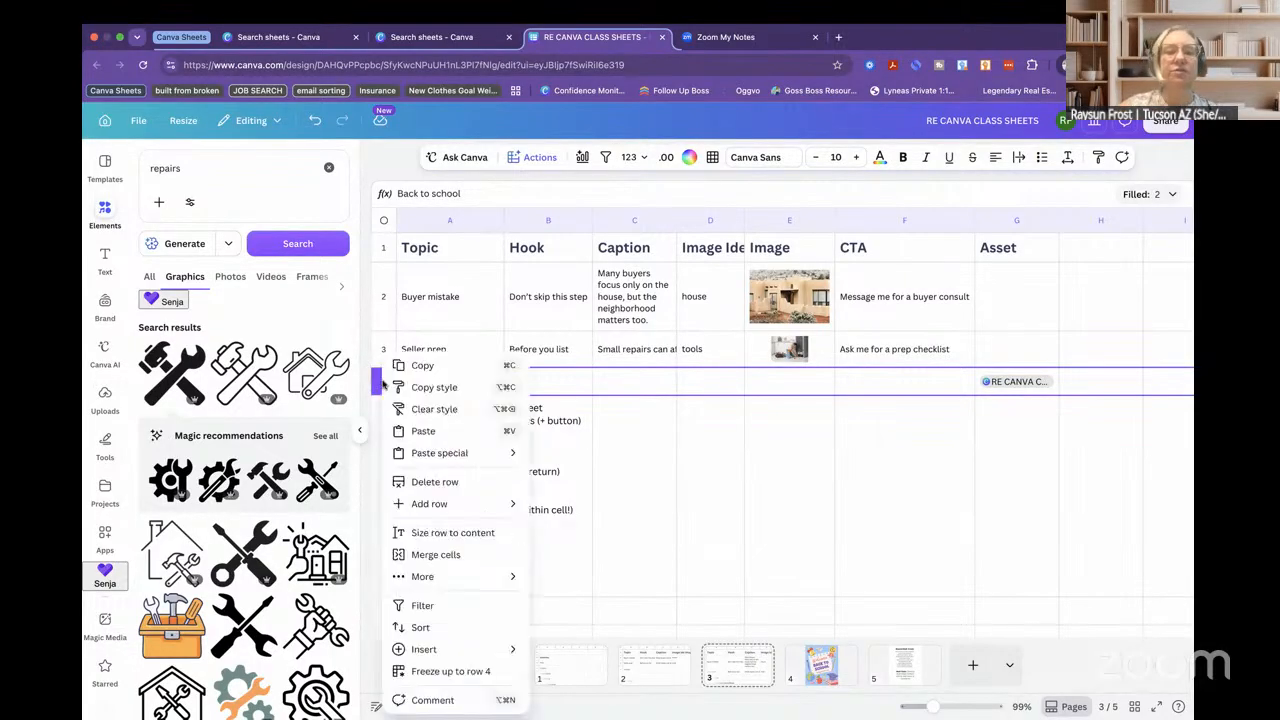
{"action": "mouse_move", "coordinate": [461, 576]}
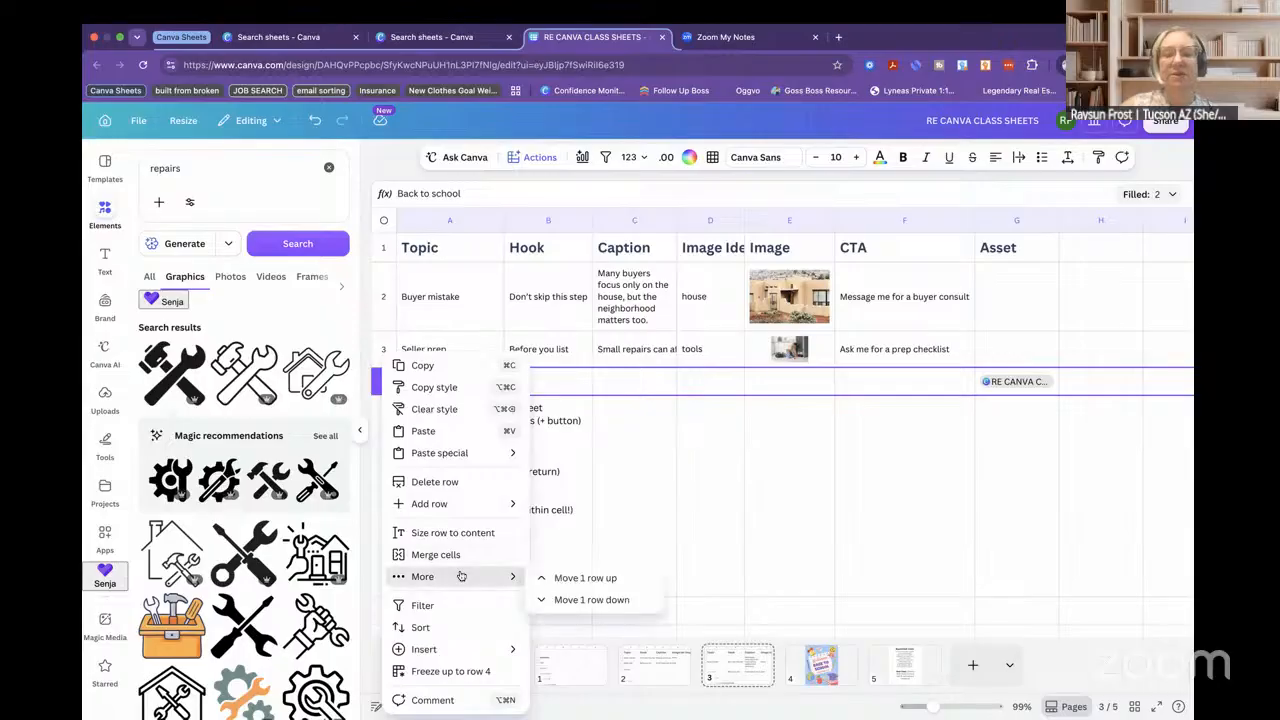
{"action": "left_click", "coordinate": [580, 578]}
{"action": "right_click", "coordinate": [385, 344]}
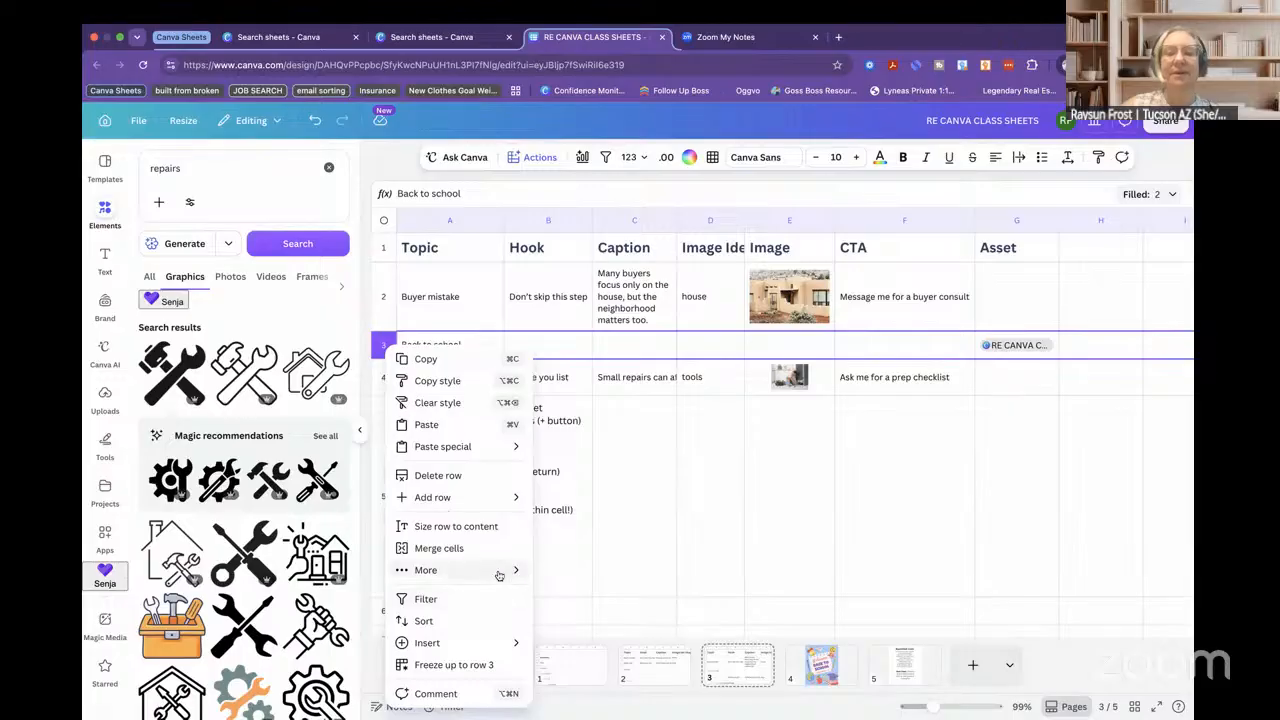
{"action": "mouse_move", "coordinate": [497, 573]}
{"action": "left_click", "coordinate": [569, 582]}
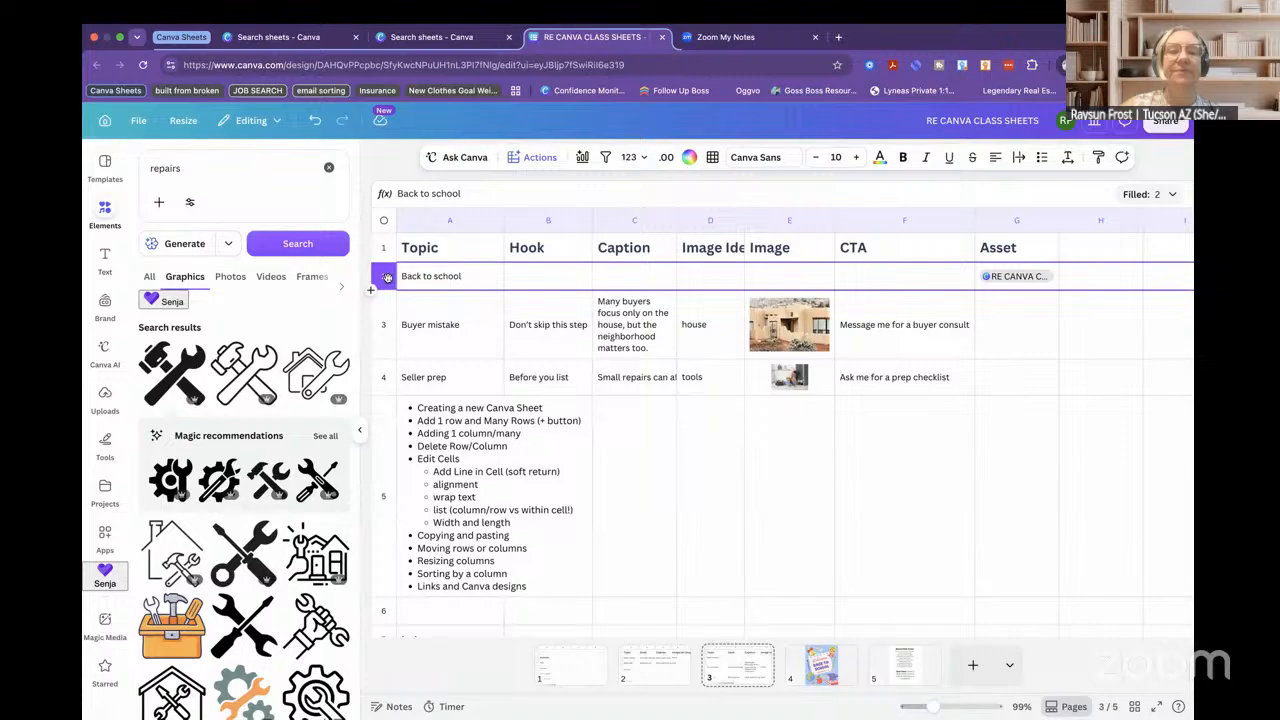
- Move the "Back to school" row back down below the "Seller prep" row
{"action": "left_click_drag", "start_coordinate": [388, 277], "coordinate": [381, 352]}
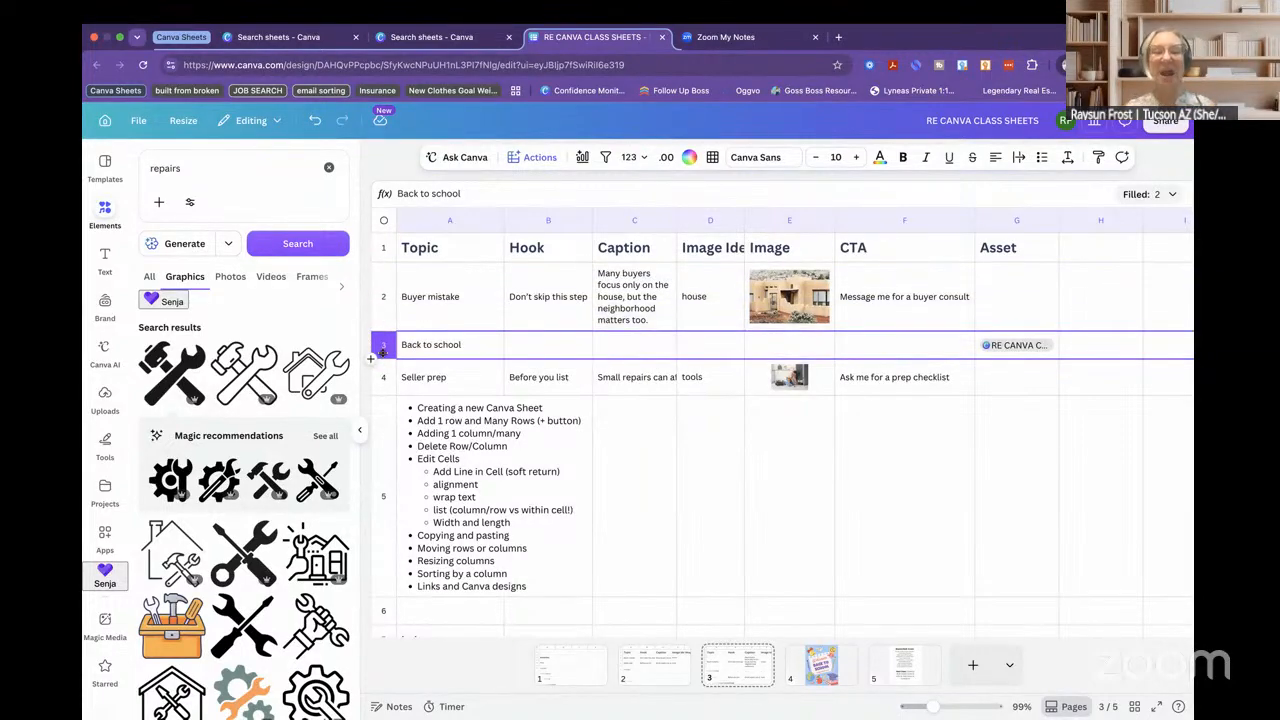
{"action": "left_click_drag", "start_coordinate": [383, 338], "coordinate": [383, 385]}
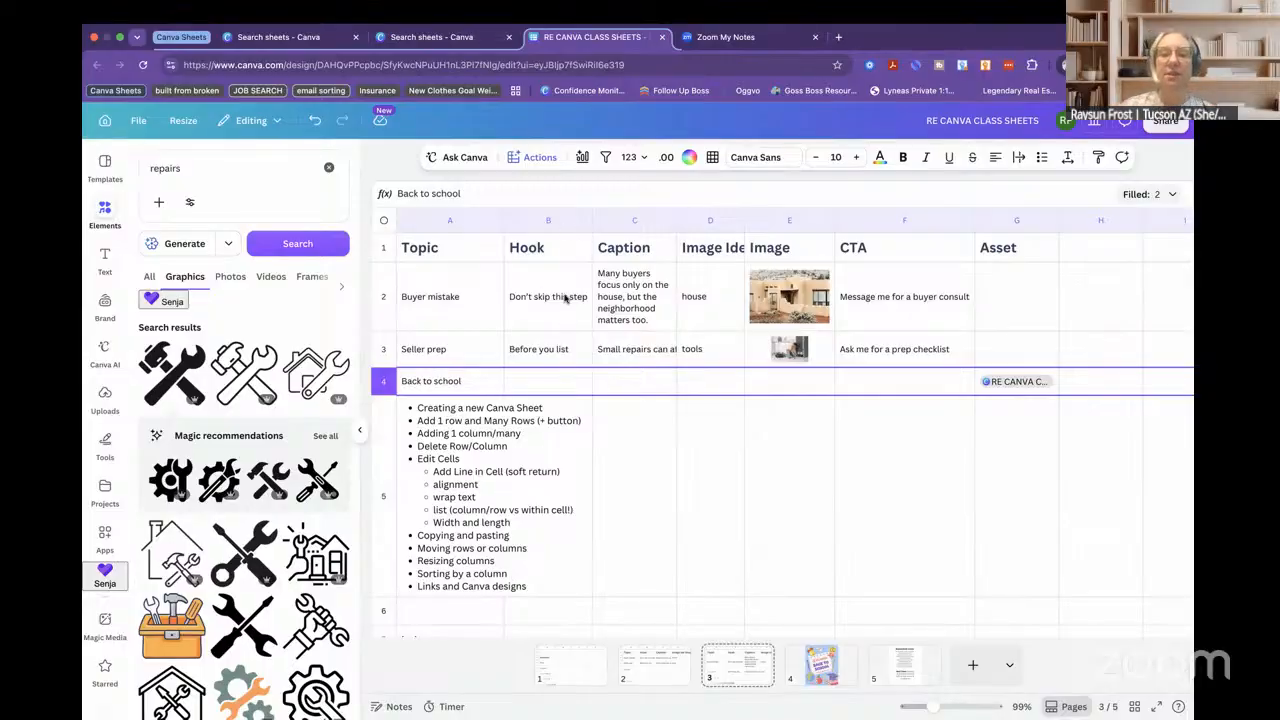
- Add filters to the header row and sort the table A-Z by the Topic column
{"action": "scroll", "coordinate": [515, 533], "scroll_direction": "down", "scroll_amount": 2}
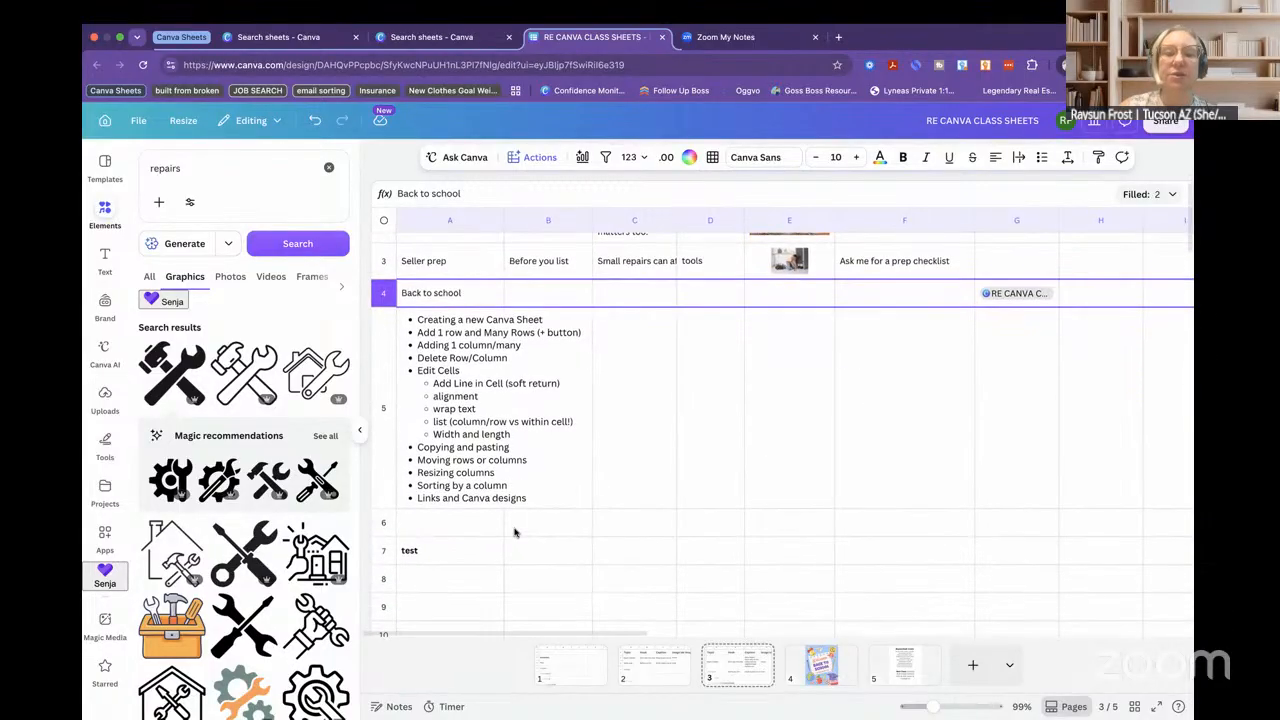
{"action": "scroll", "coordinate": [515, 533], "scroll_direction": "up", "scroll_amount": 2}
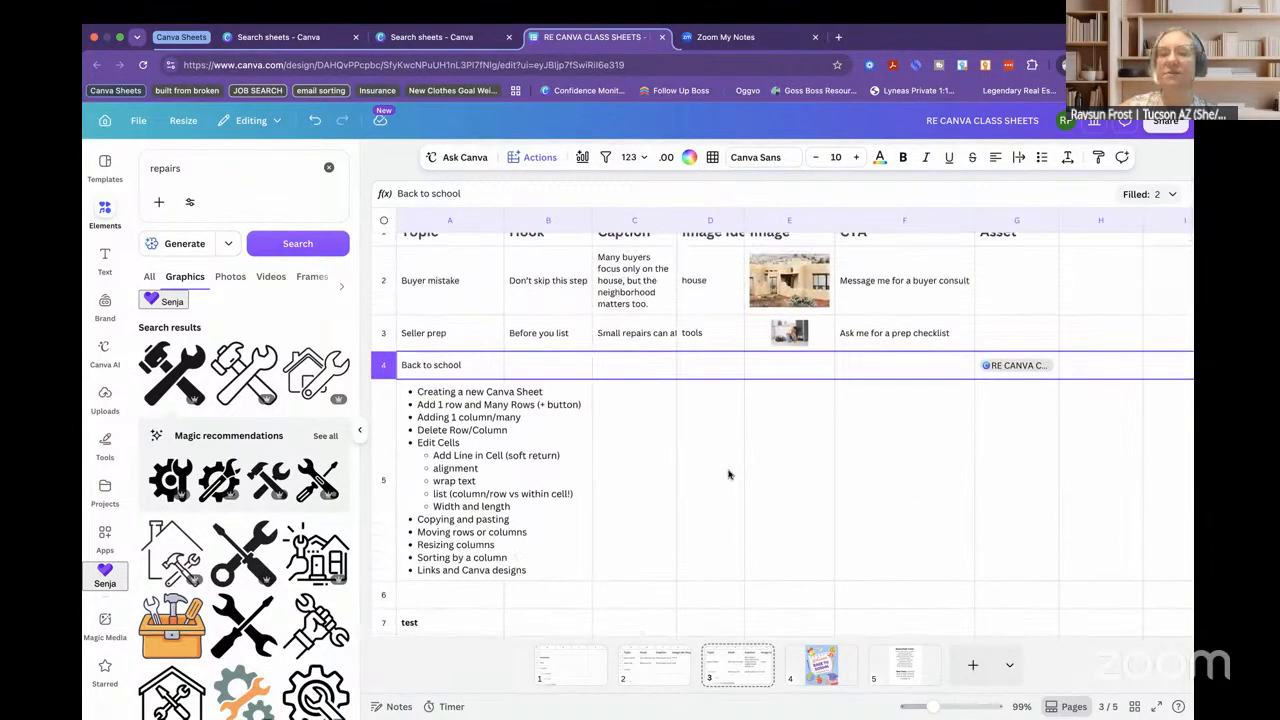
{"action": "scroll", "coordinate": [530, 518], "scroll_direction": "up", "scroll_amount": 1}
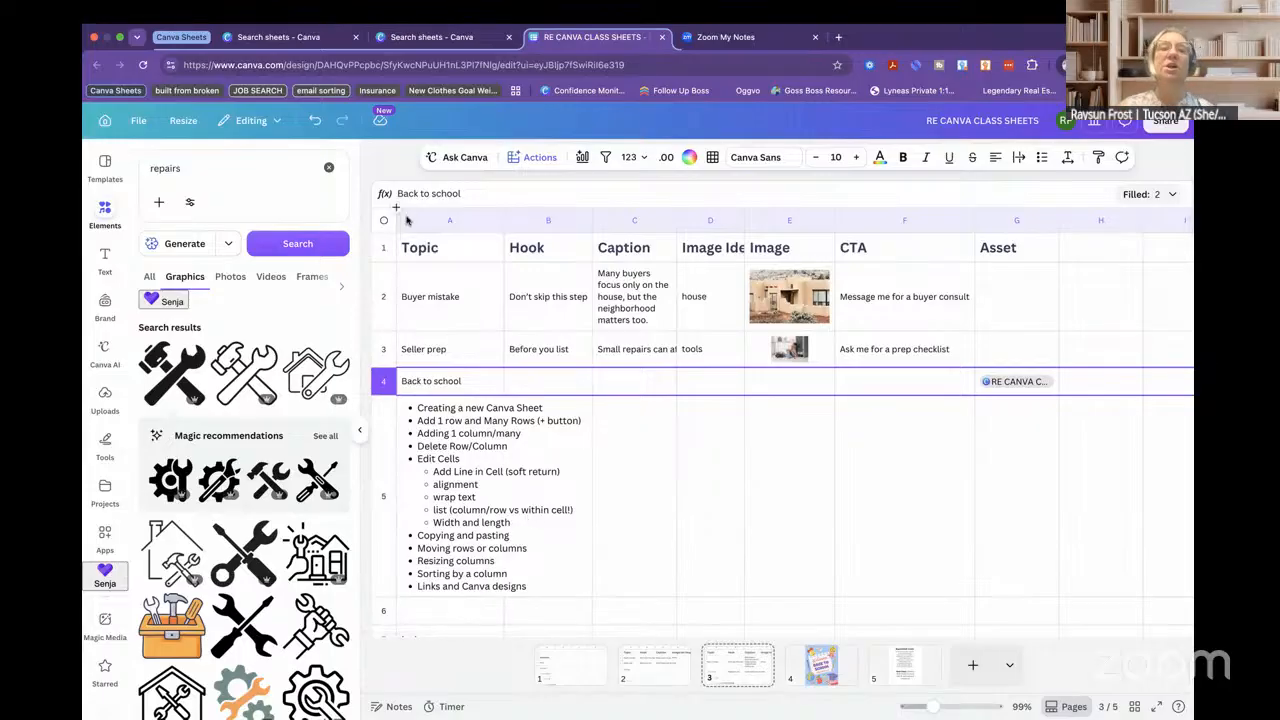
{"action": "left_click", "coordinate": [606, 158]}
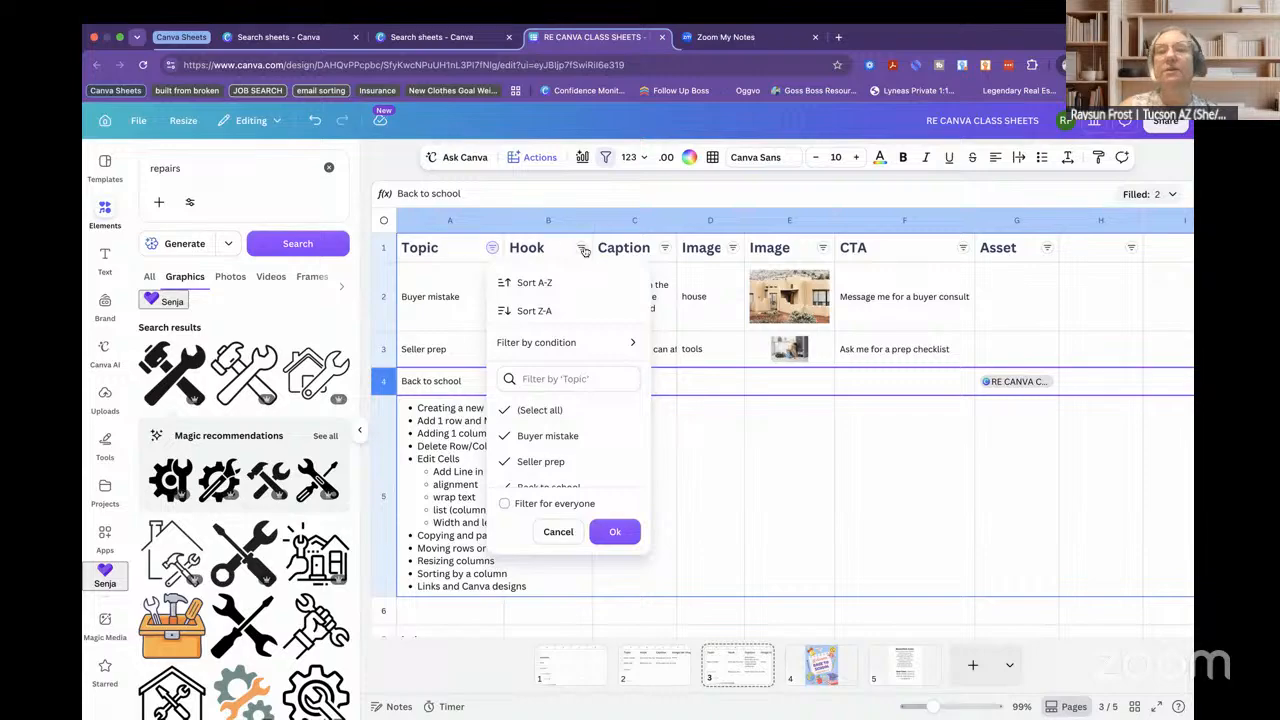
{"action": "left_click", "coordinate": [489, 247]}
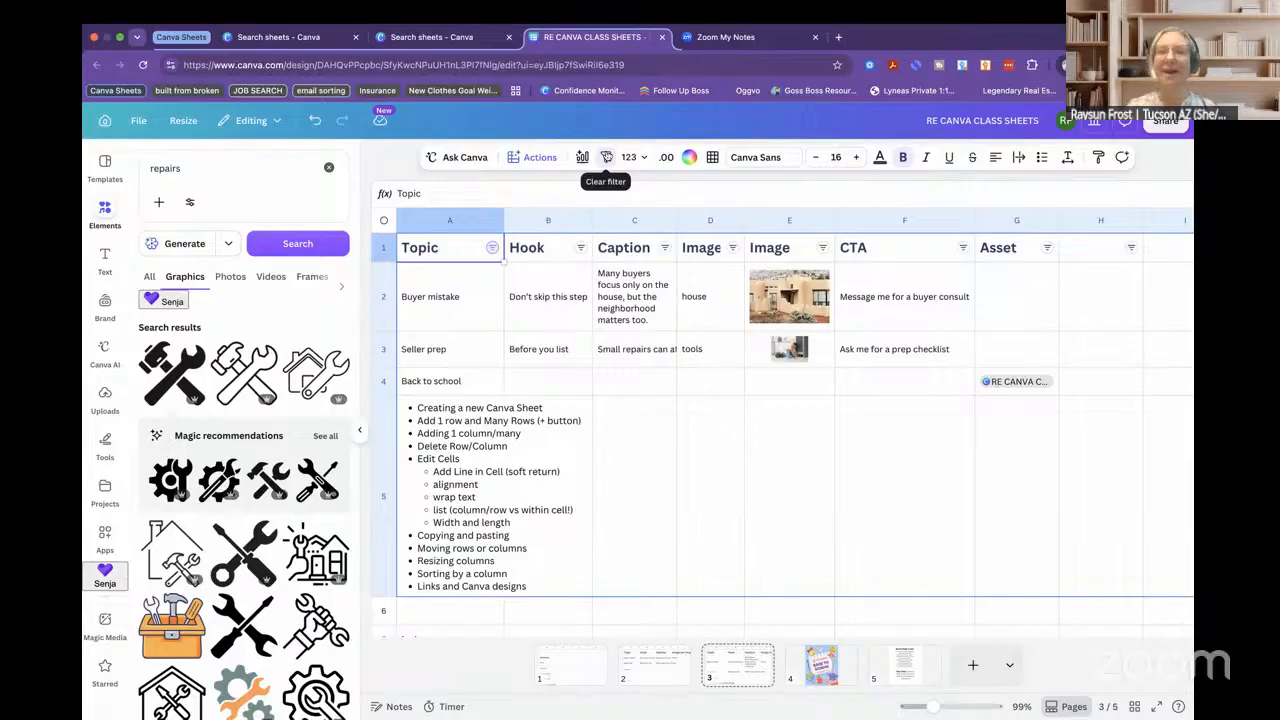
{"action": "left_click", "coordinate": [493, 251]}
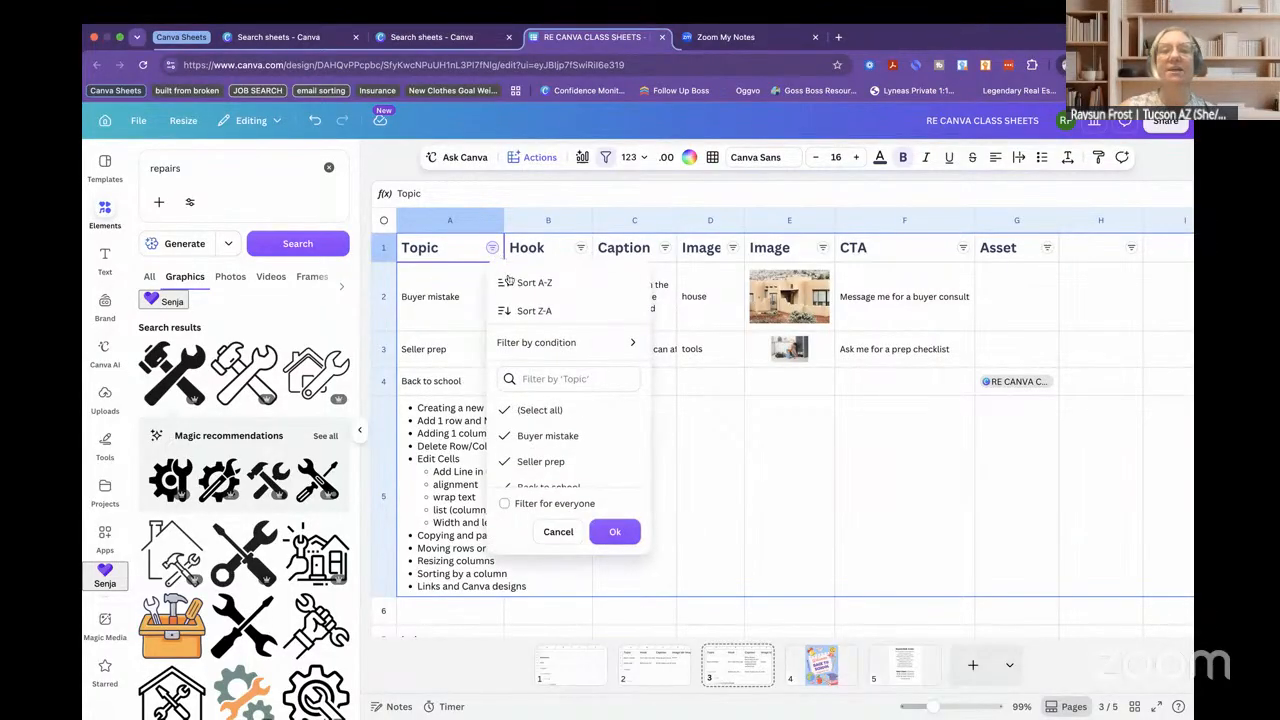
{"action": "left_click", "coordinate": [512, 284]}
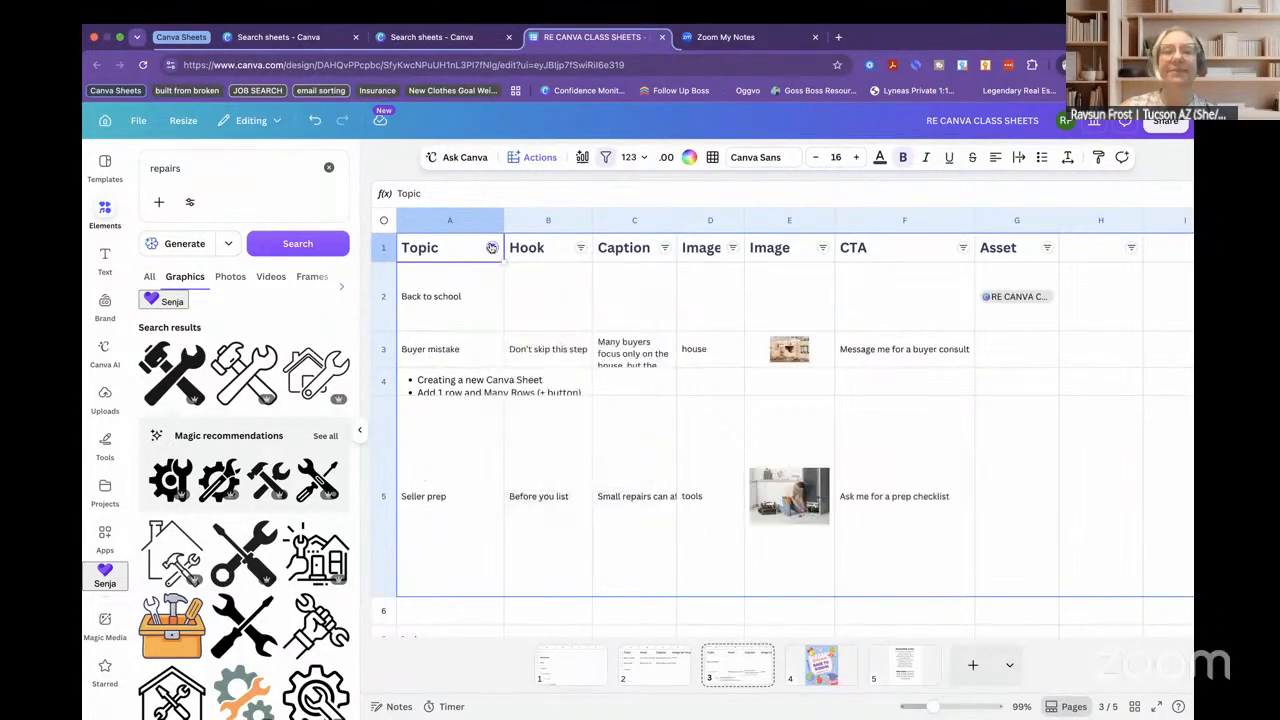
- Sort the table Z-A by Topic, and re-sort it A-Z by the Caption column
{"action": "left_click", "coordinate": [492, 248]}
{"action": "left_click", "coordinate": [510, 312]}
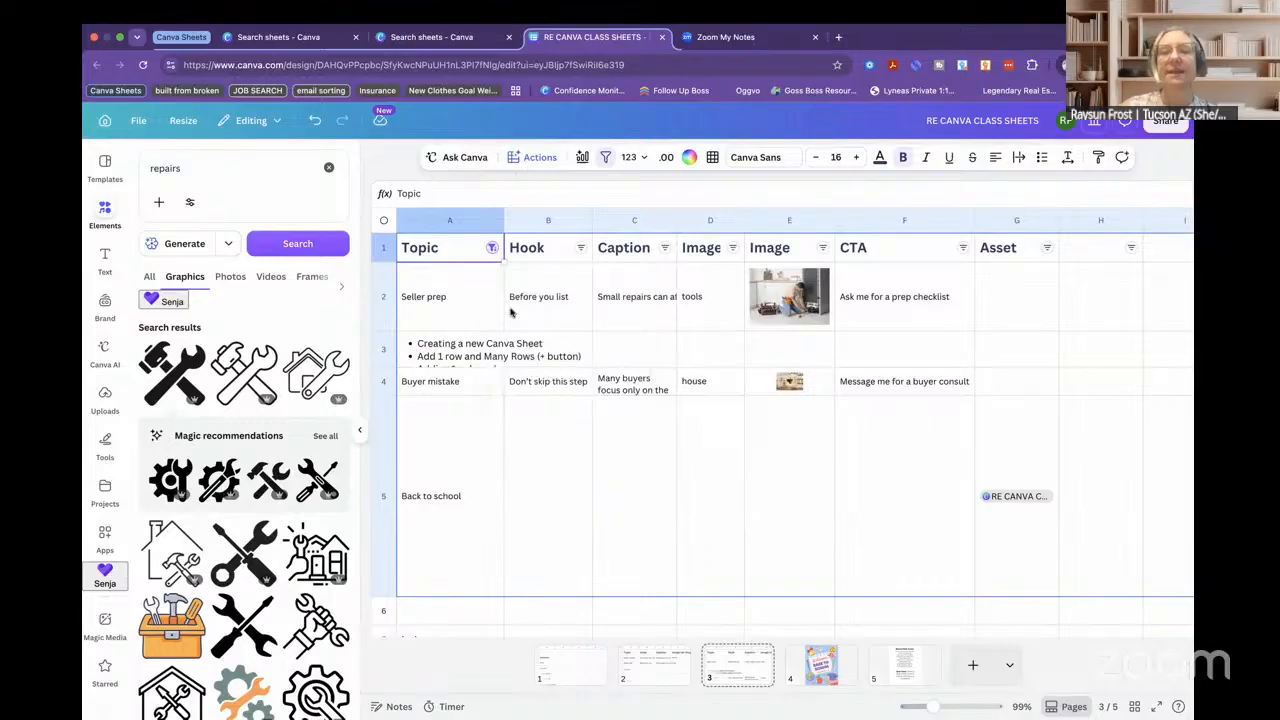
{"action": "left_click", "coordinate": [665, 248]}
{"action": "left_click", "coordinate": [685, 279]}
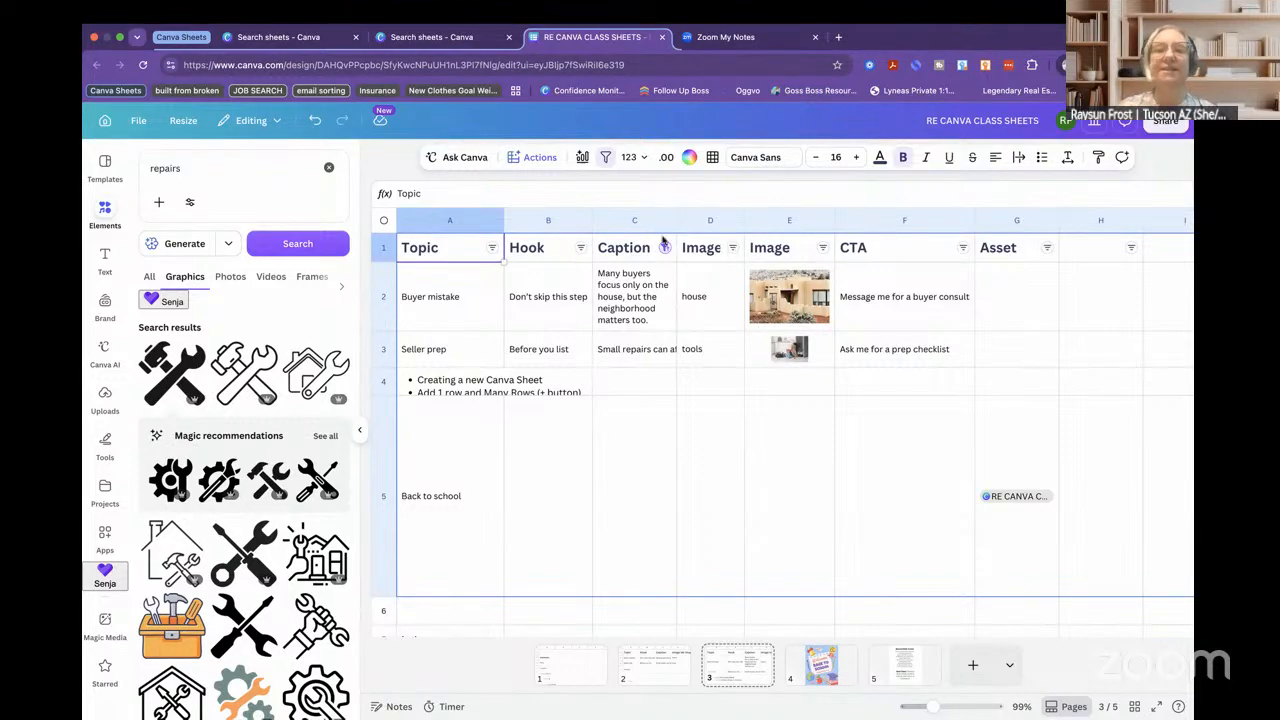
- Undo the column sorts and the header filters, and select cell C5
{"action": "left_click", "coordinate": [315, 122]}
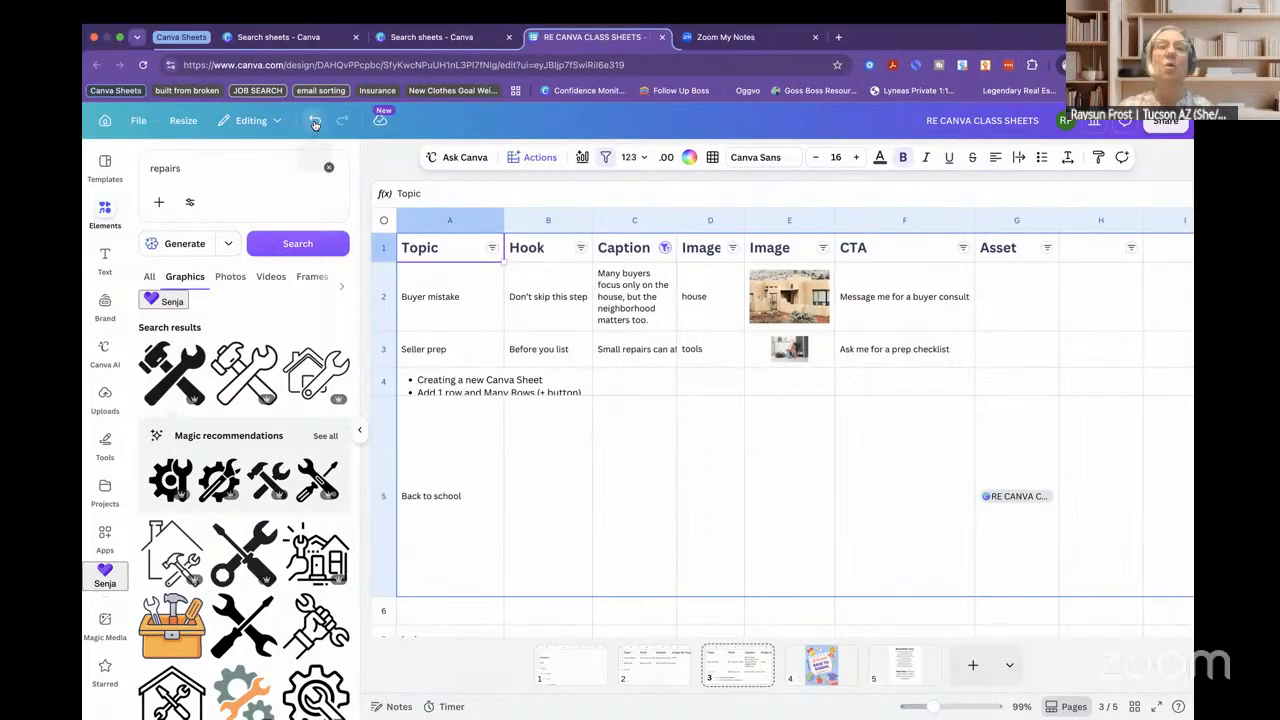
{"action": "left_click", "coordinate": [315, 122]}
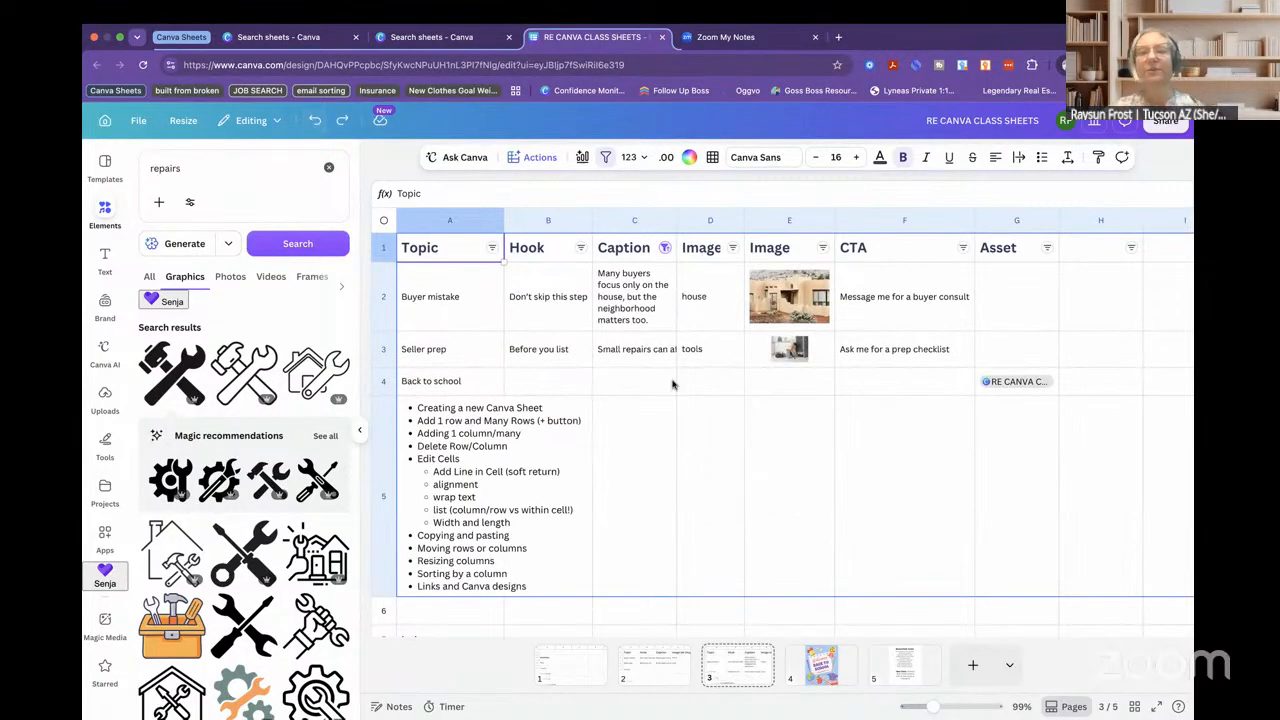
{"action": "left_click", "coordinate": [315, 122]}
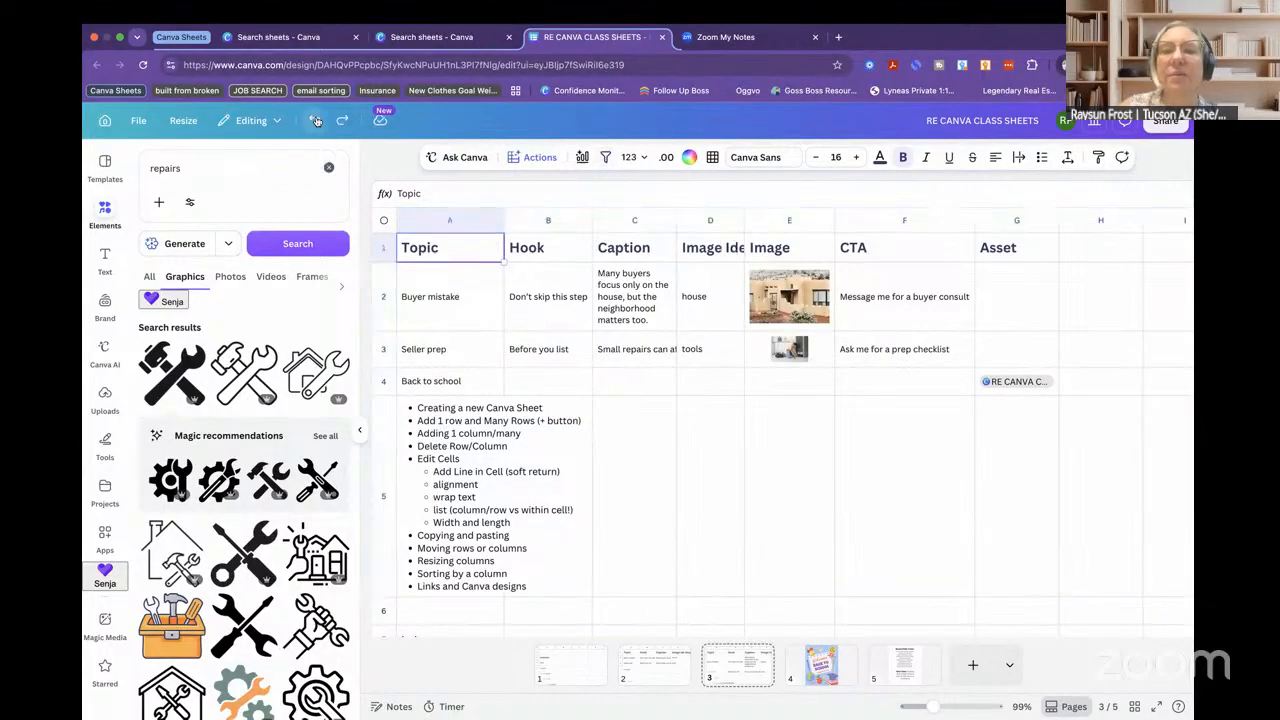
{"action": "left_click", "coordinate": [627, 474]}
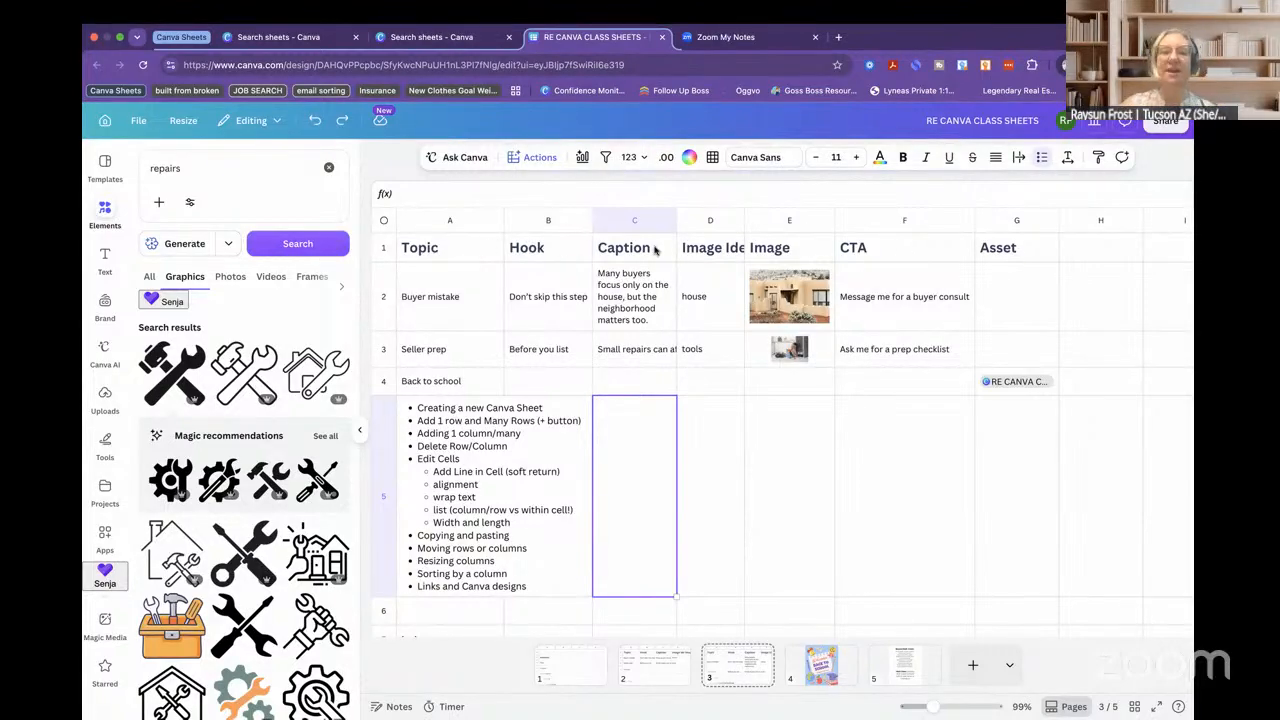
- Copy the link to page 4, the "Welcome Back to School" Instagram post
{"action": "scroll", "coordinate": [624, 546], "scroll_direction": "down", "scroll_amount": 3}
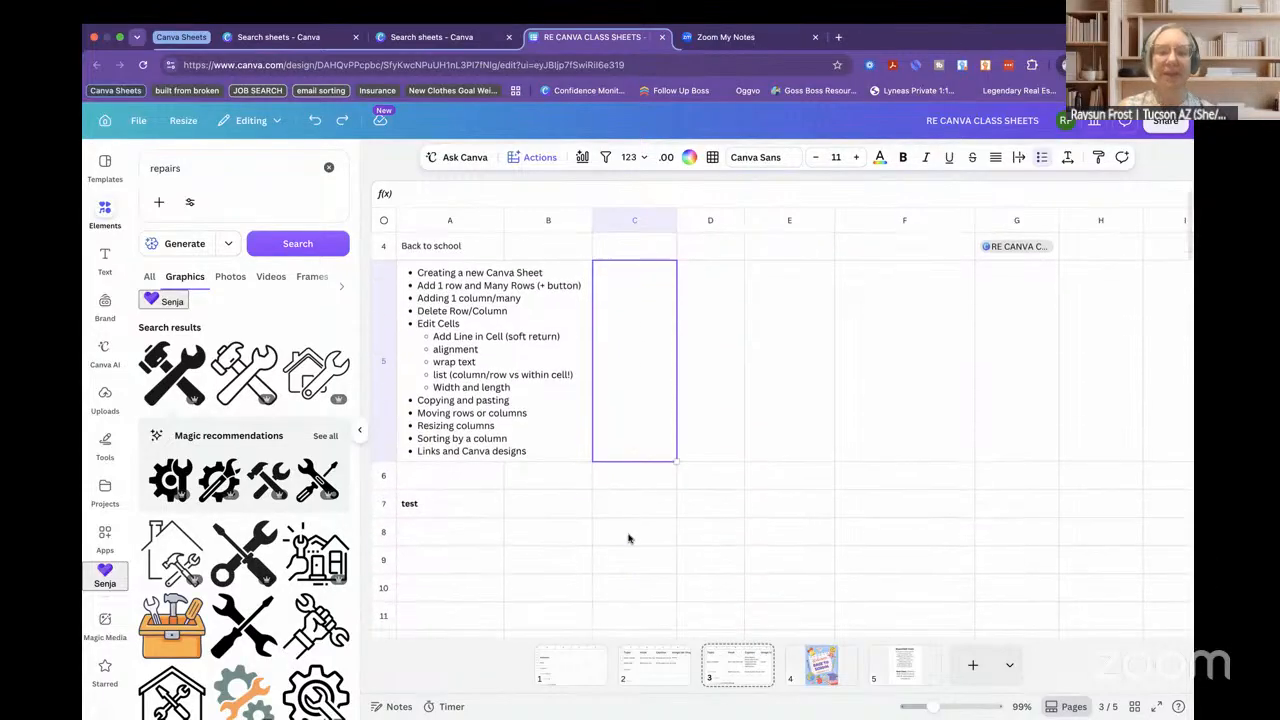
{"action": "scroll", "coordinate": [748, 586], "scroll_direction": "up", "scroll_amount": 2}
{"action": "scroll", "coordinate": [748, 586], "scroll_direction": "up", "scroll_amount": 1}
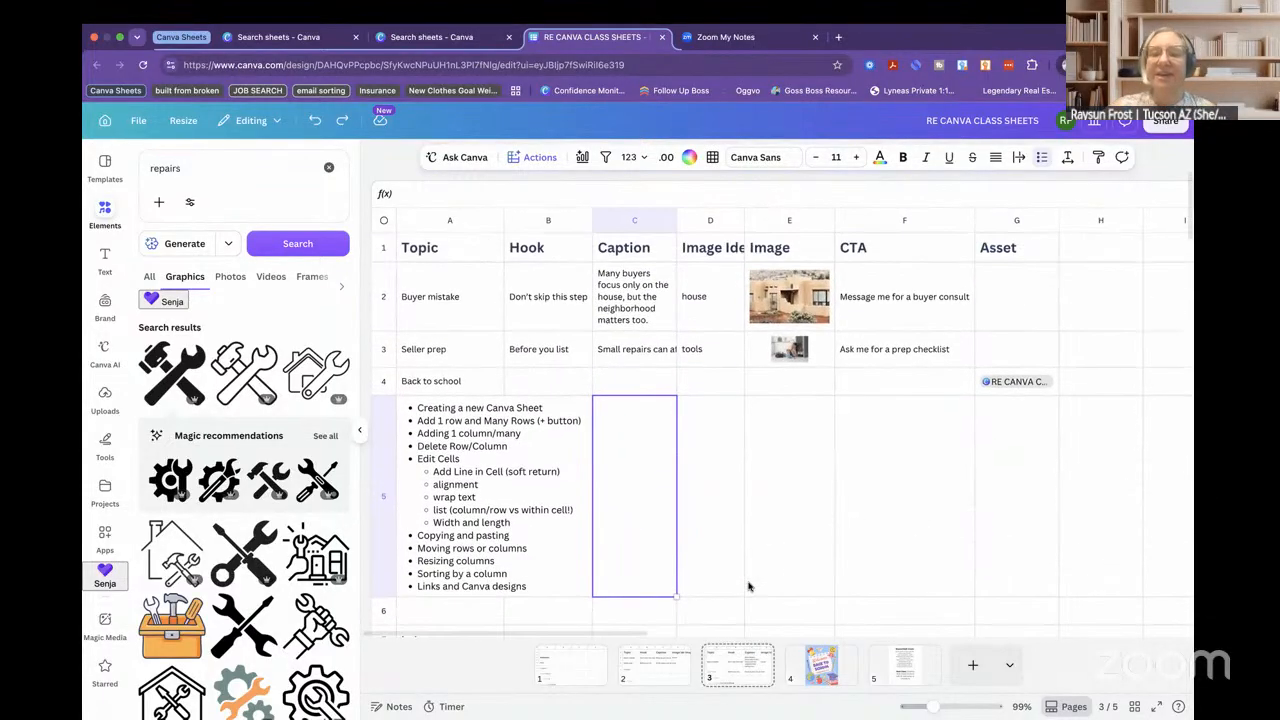
{"action": "left_click", "coordinate": [830, 677]}
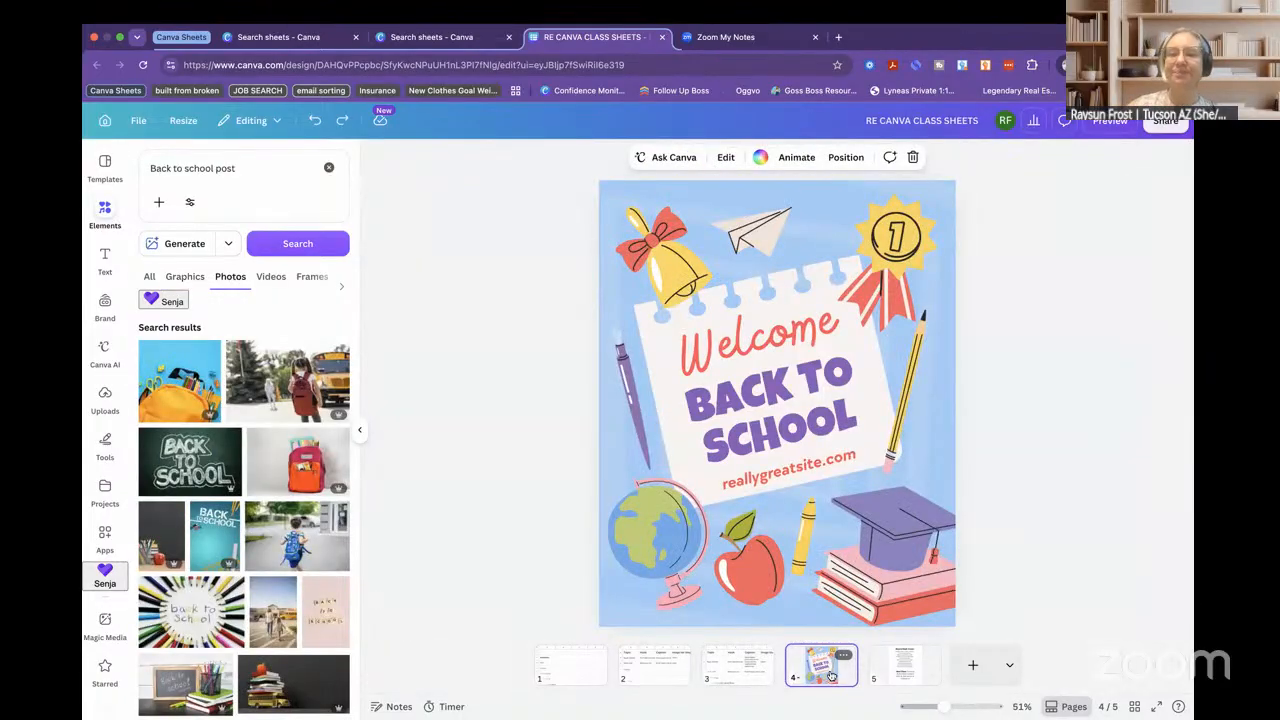
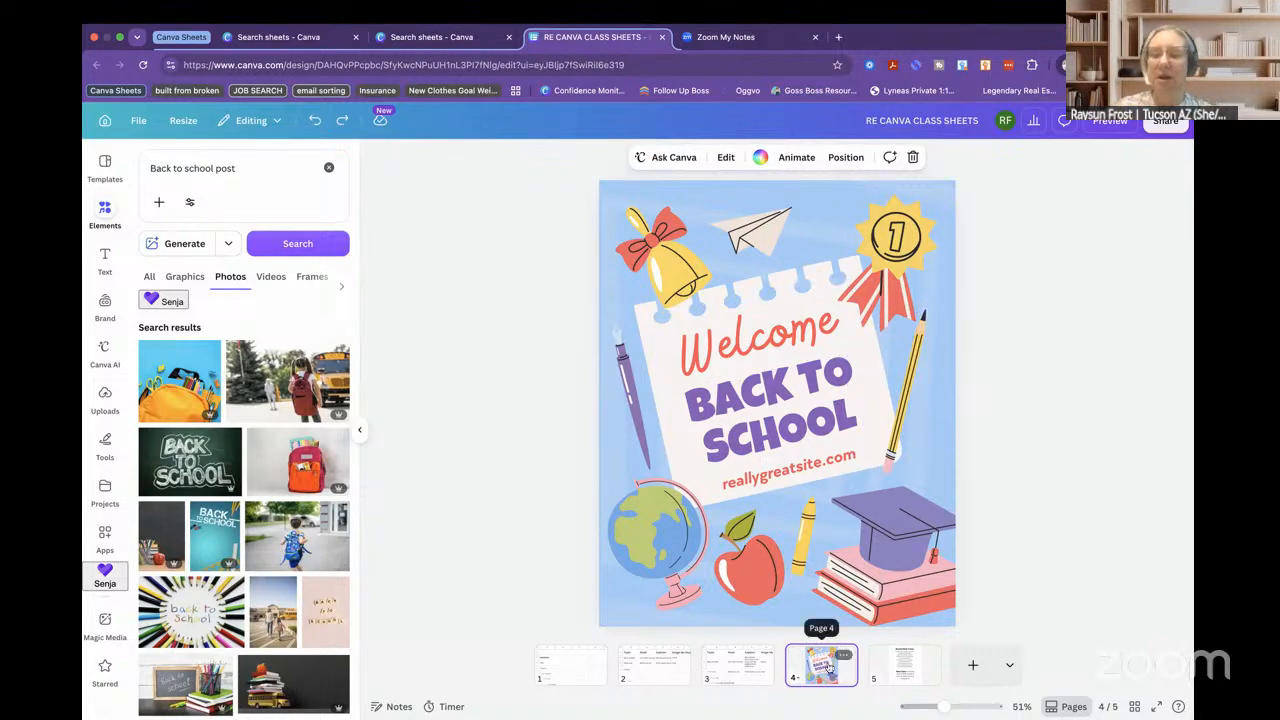
{"action": "left_click", "coordinate": [847, 657]}
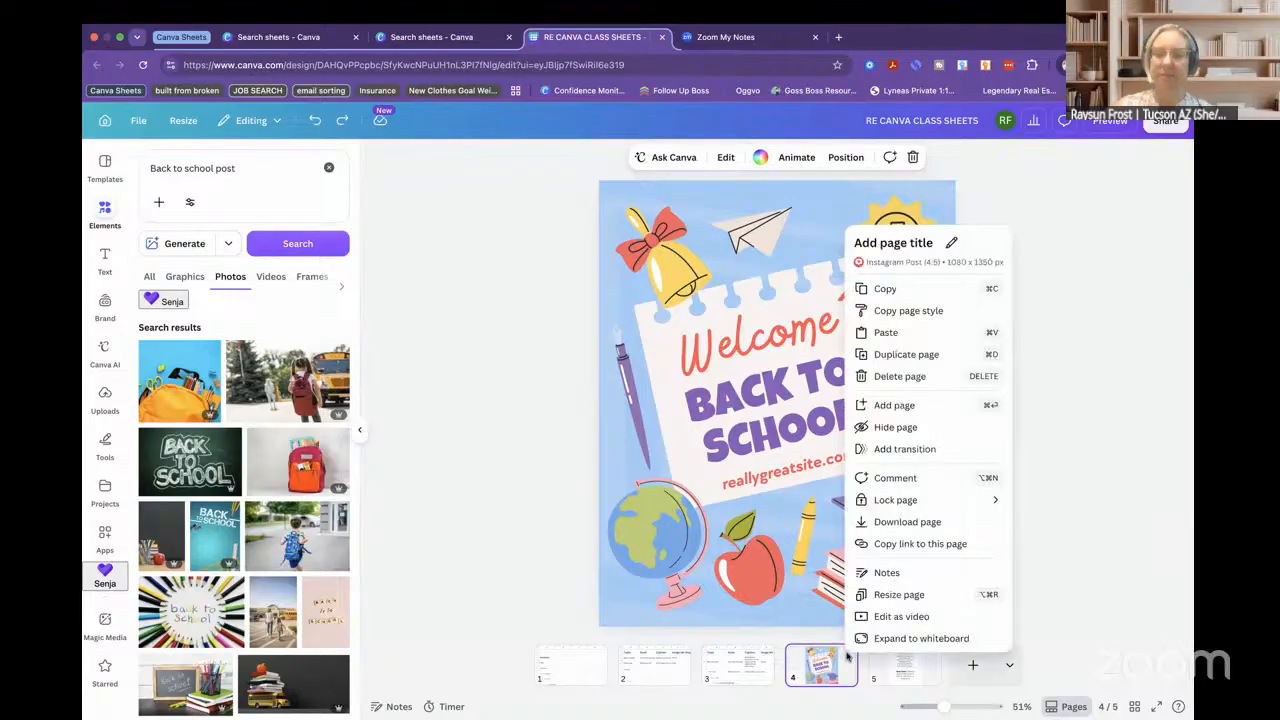
{"action": "left_click", "coordinate": [908, 546]}
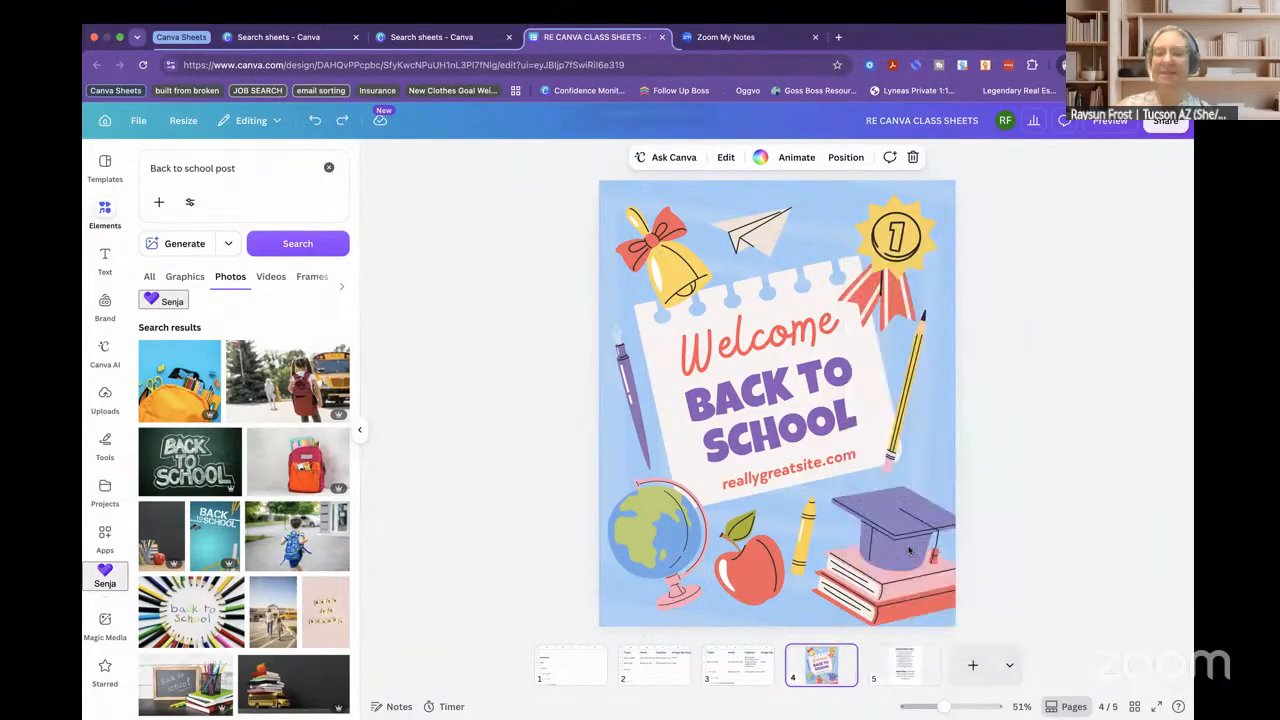
- Return to the page 3 sheet and preview the design link in the "Back to school" row's Asset cell
{"action": "left_click", "coordinate": [745, 675]}
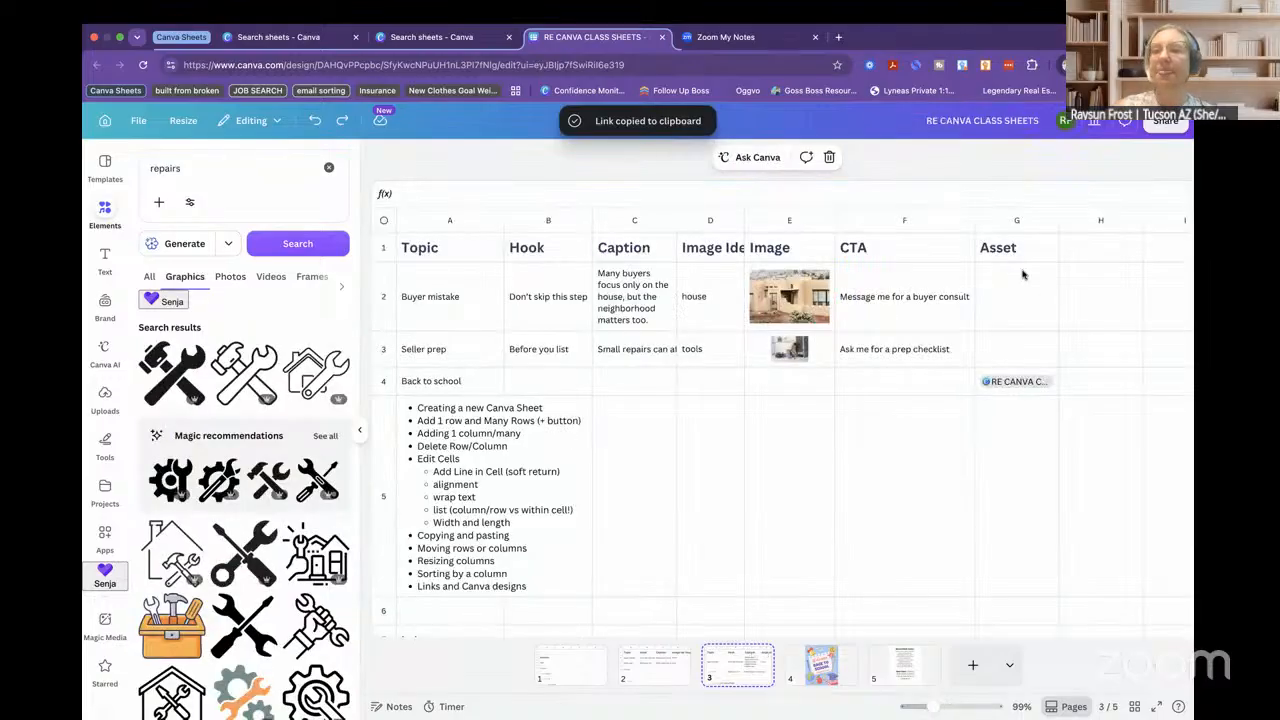
{"action": "left_click", "coordinate": [1005, 290]}
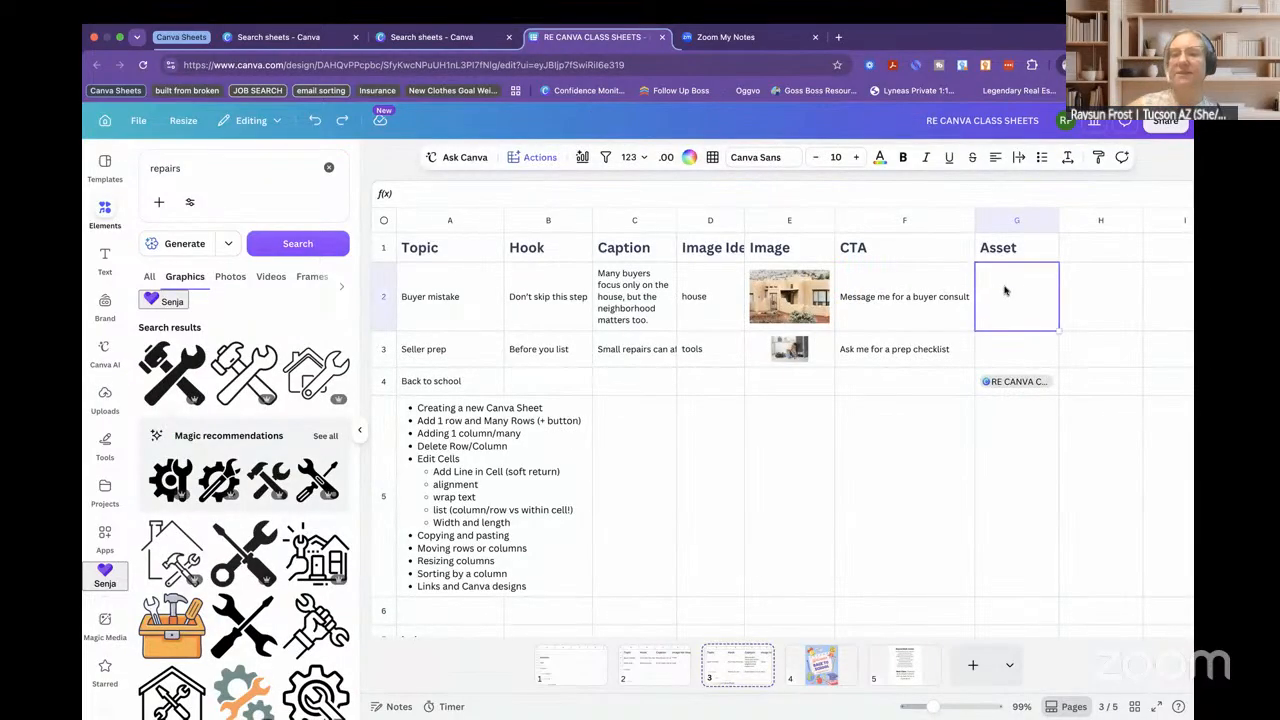
{"action": "left_click", "coordinate": [995, 385]}
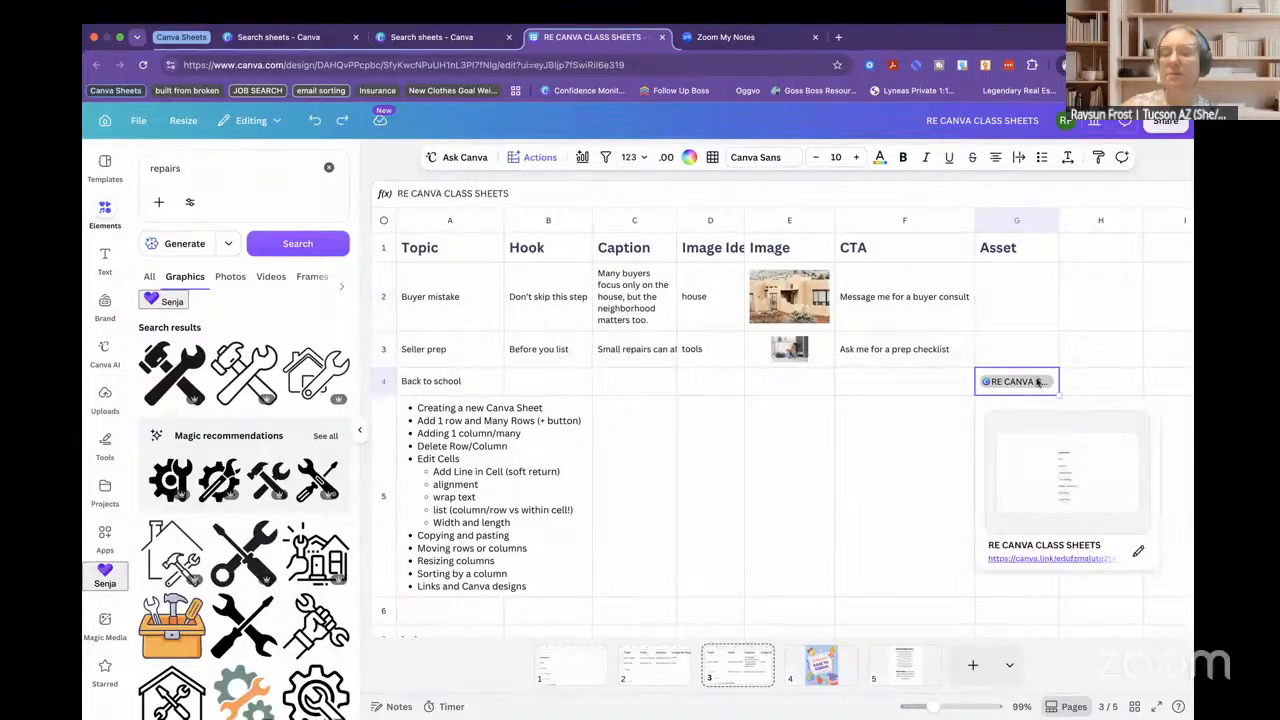
- Replace the design link chip in the "Back to school" row's Asset cell with the copied page link as plain text
{"action": "key", "text": "BackSpace"}
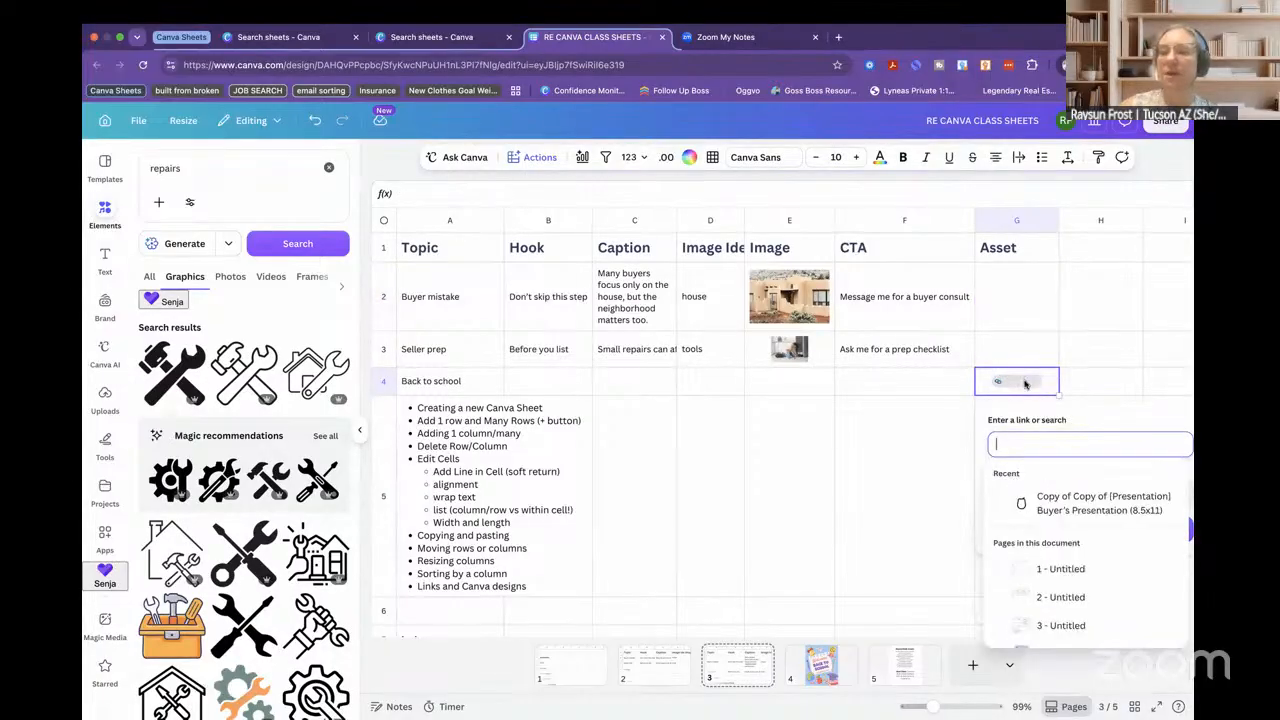
{"action": "left_click", "coordinate": [1024, 384]}
{"action": "key", "text": "BackSpace"}
{"action": "double_click", "coordinate": [993, 384]}
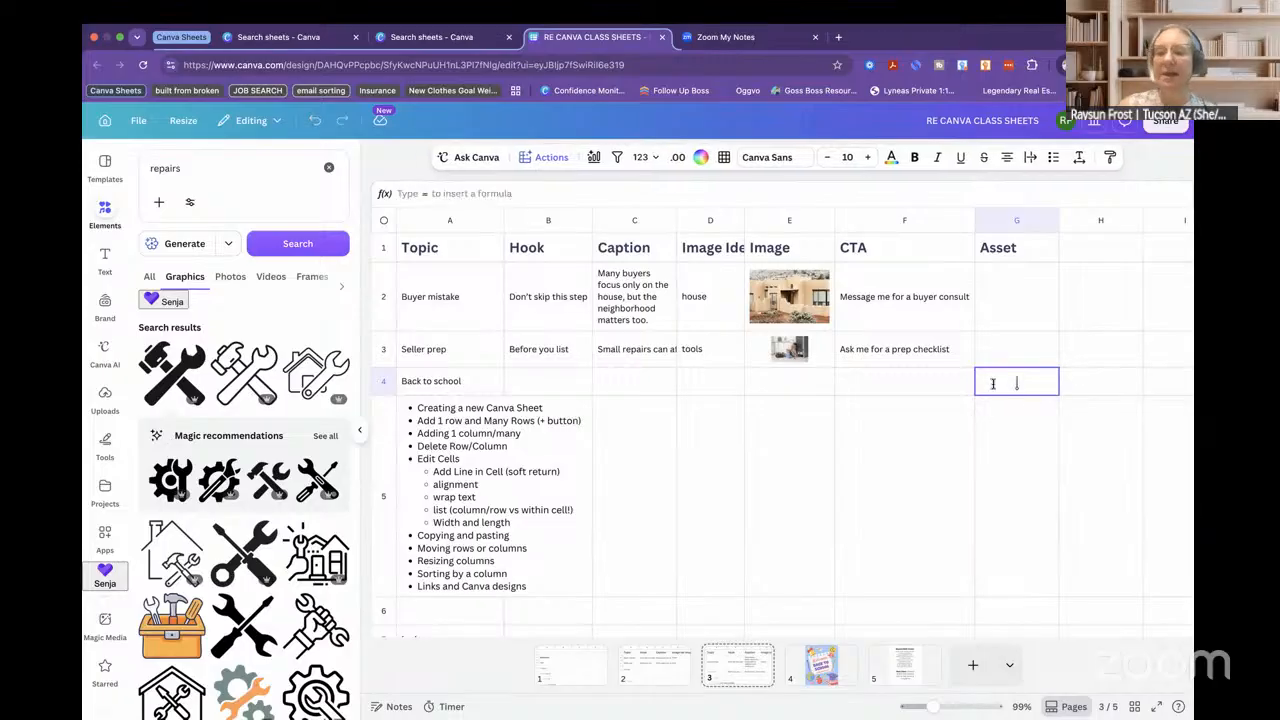
{"action": "right_click", "coordinate": [991, 385]}
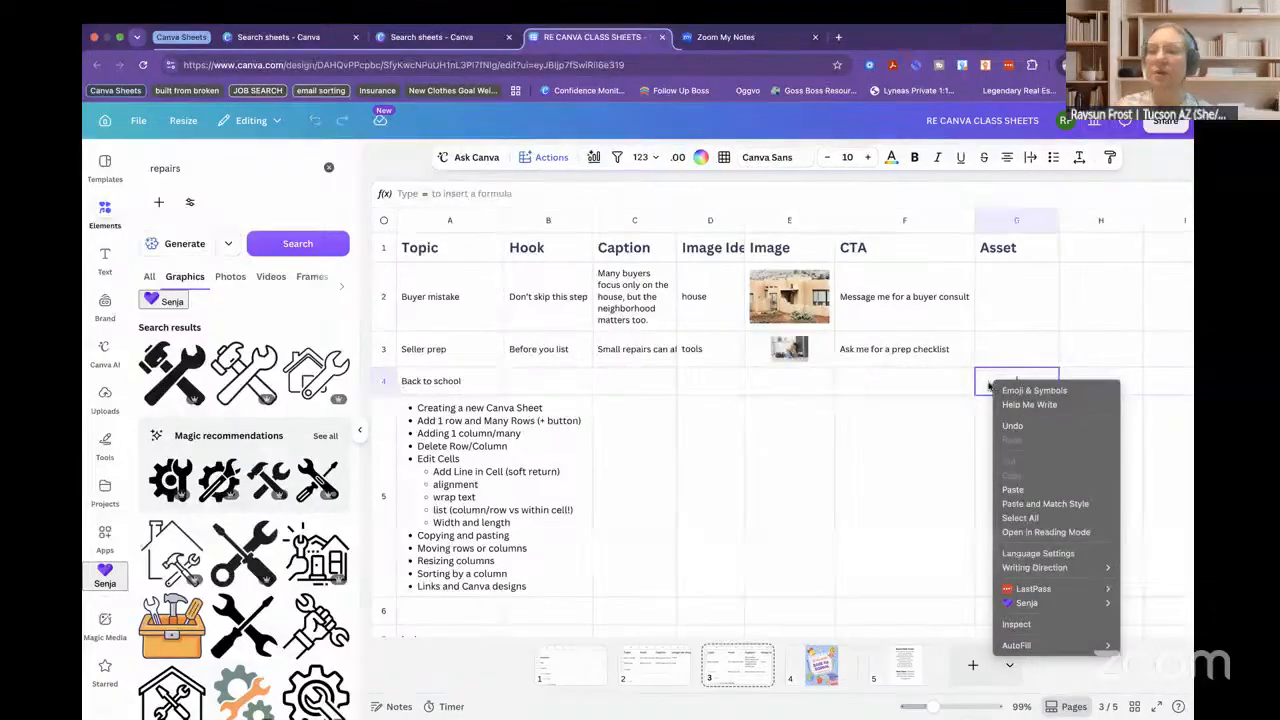
{"action": "left_click", "coordinate": [988, 384]}
{"action": "right_click", "coordinate": [986, 383]}
{"action": "left_click", "coordinate": [985, 383]}
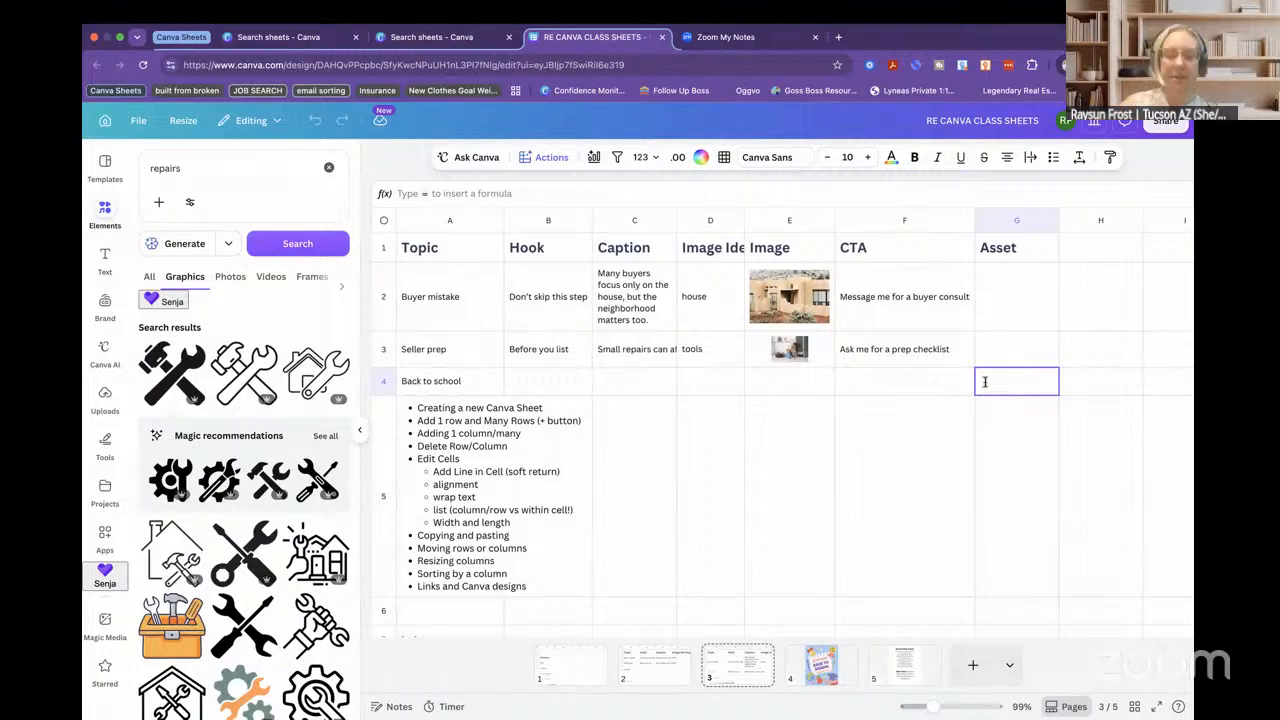
{"action": "key", "text": "ctrl+v"}
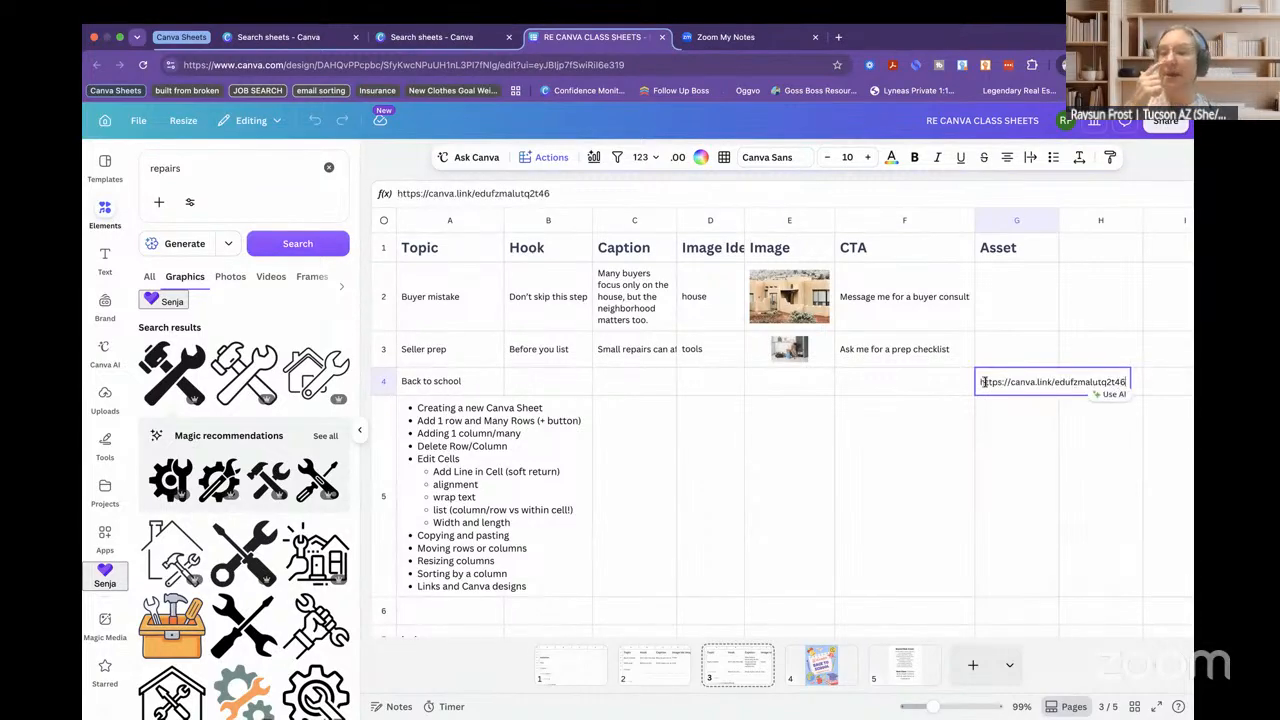
{"action": "key", "text": "Return"}
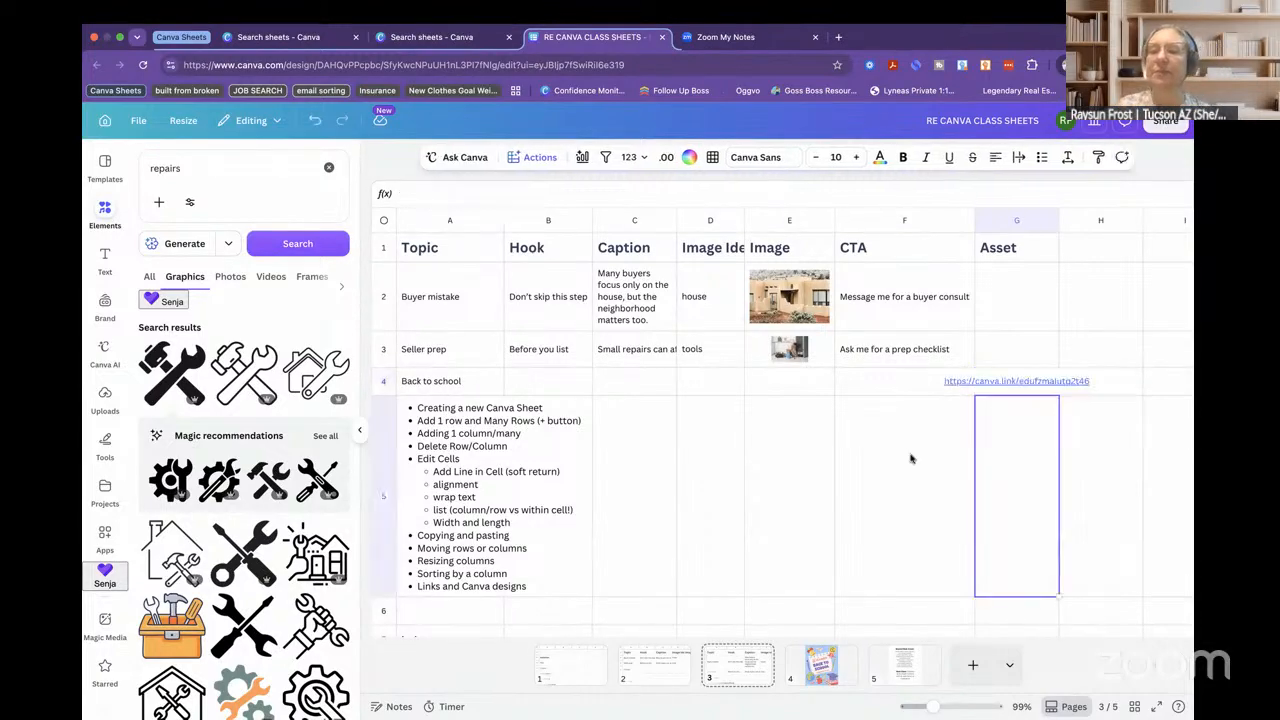
- Clear the pasted link text from the "Back to school" row's Asset cell
{"action": "left_click", "coordinate": [912, 459]}
{"action": "left_click", "coordinate": [1047, 378]}
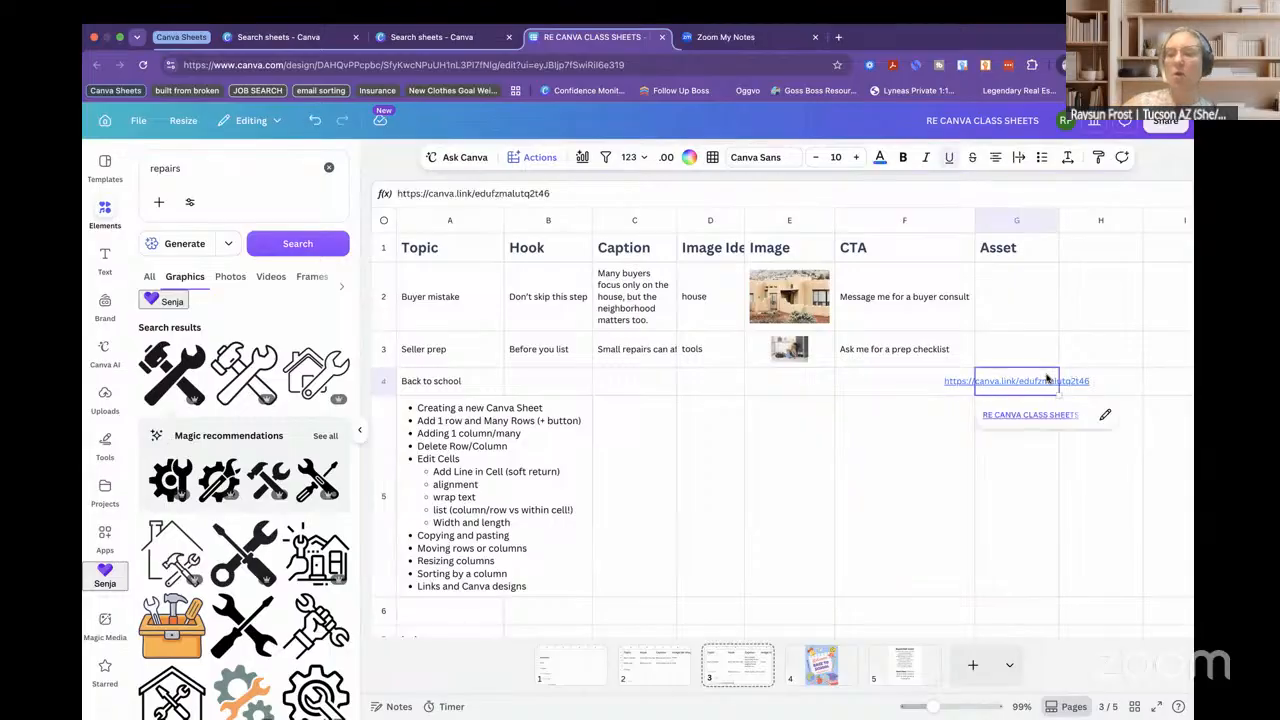
{"action": "key", "text": "BackSpace"}
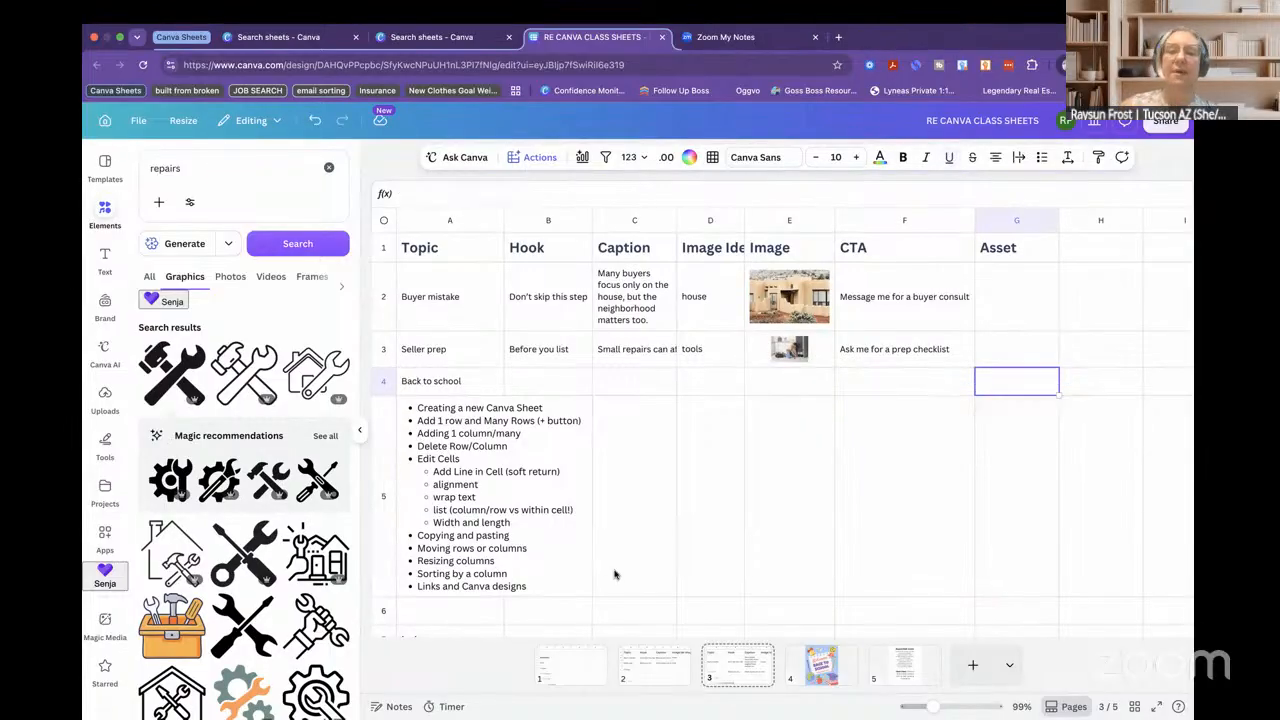
- Insert a Canva design in the empty Asset cell, searching with the copied page link and choosing RE CANVA CLASS SHEETS
{"action": "right_click", "coordinate": [1013, 378]}
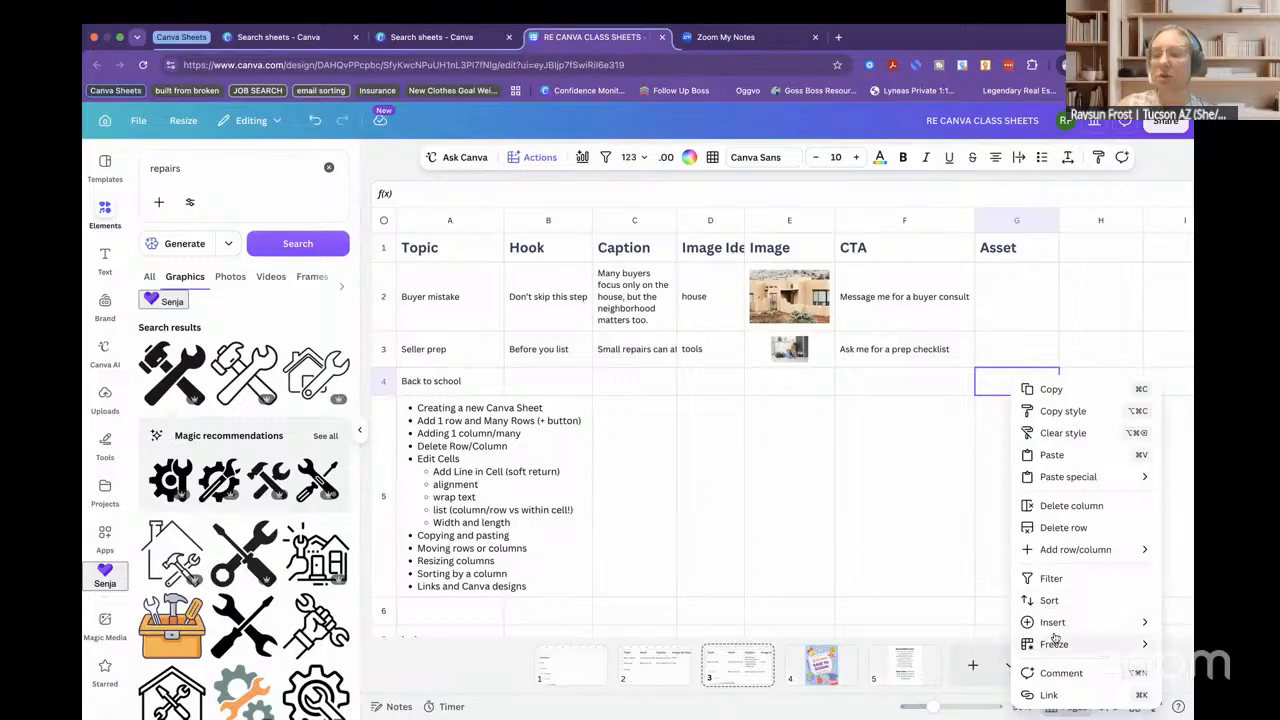
{"action": "mouse_move", "coordinate": [1054, 625]}
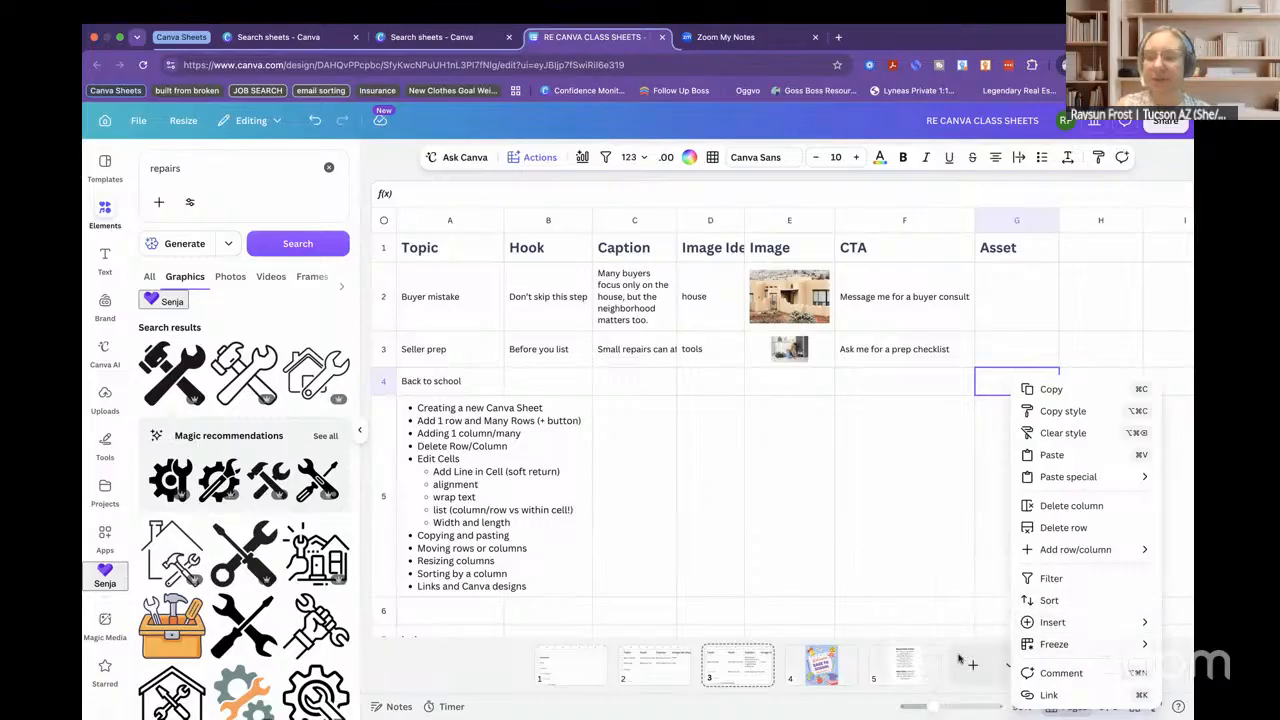
{"action": "left_click", "coordinate": [941, 656]}
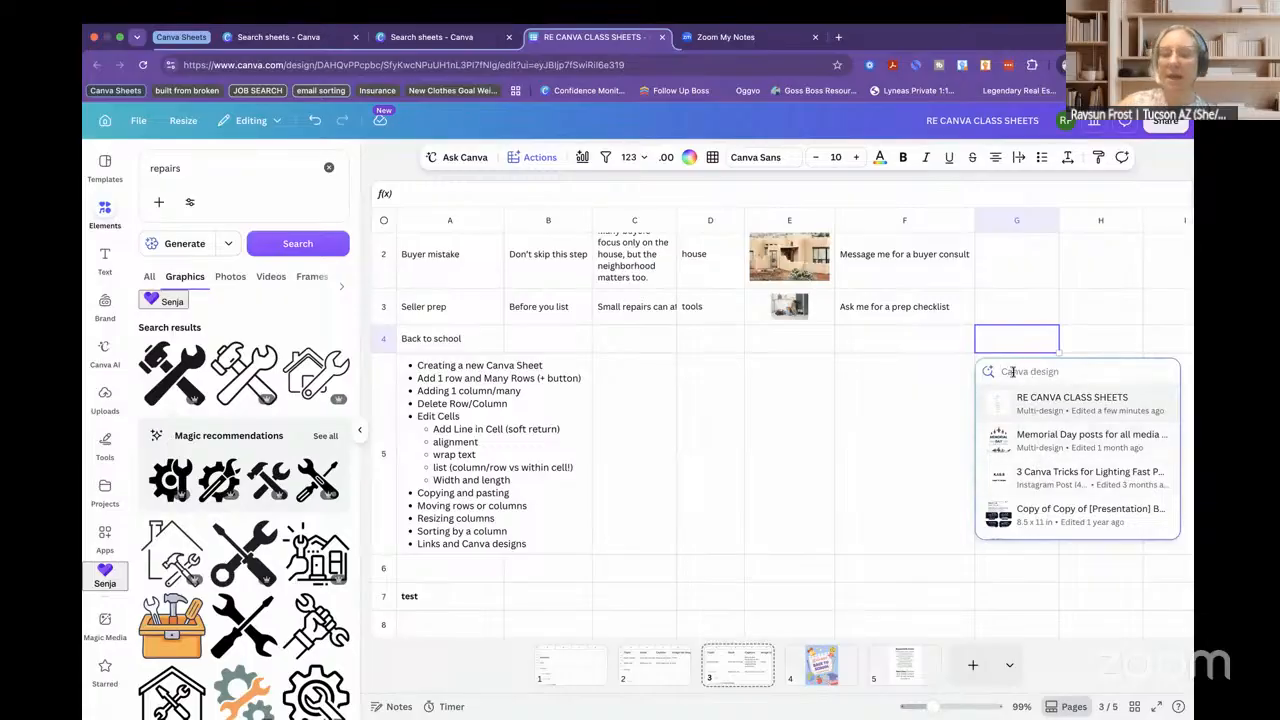
{"action": "key", "text": "super+v"}
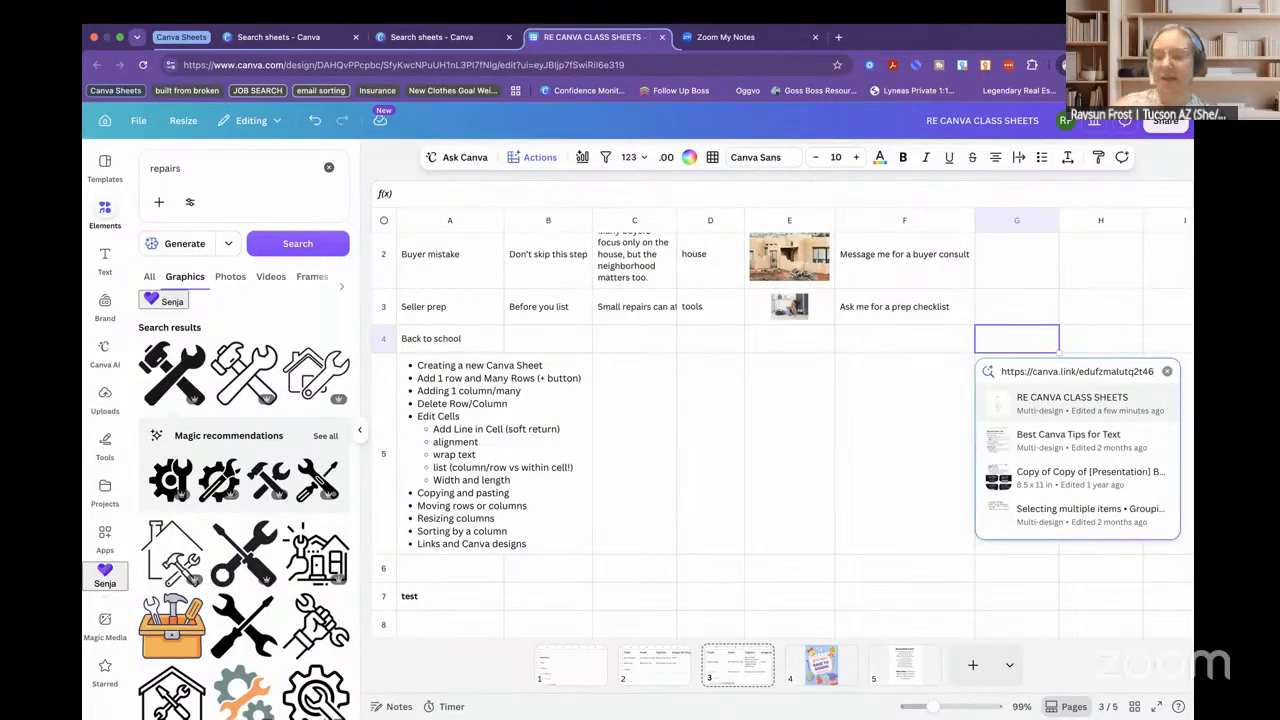
{"action": "left_click", "coordinate": [1060, 403]}
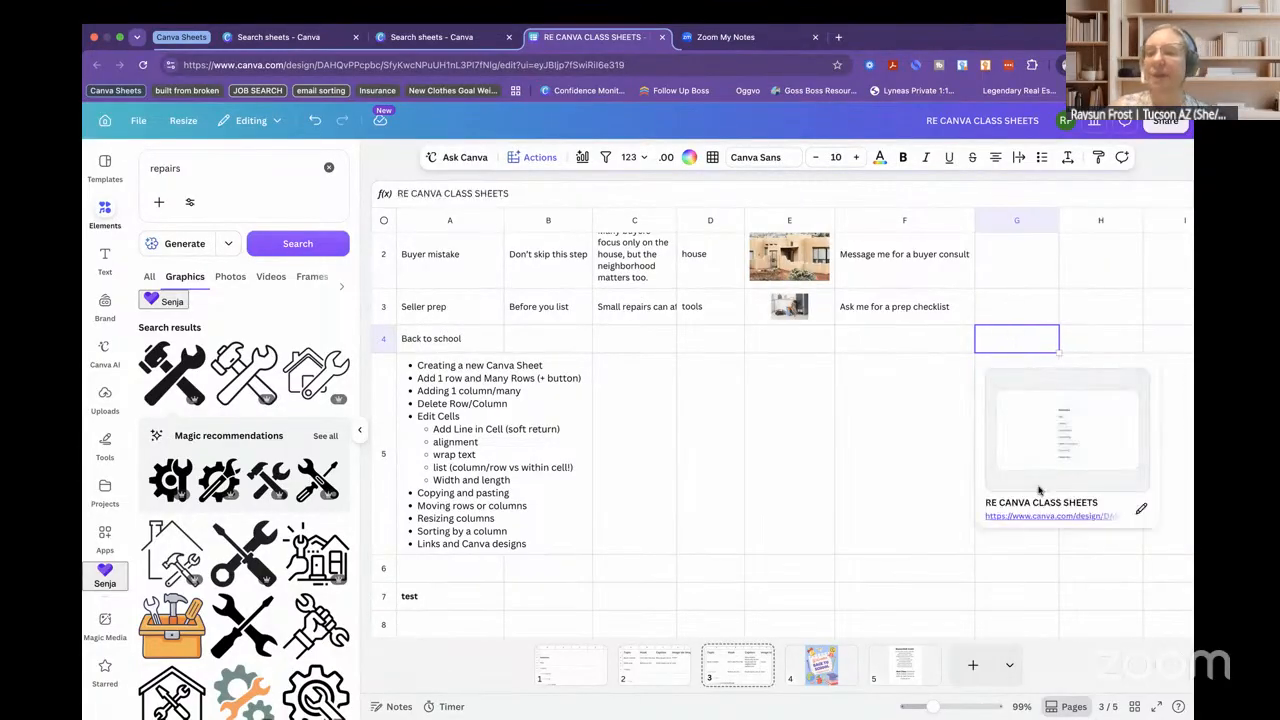
- Set the inserted design link's display mode to Title
{"action": "left_click", "coordinate": [1141, 509]}
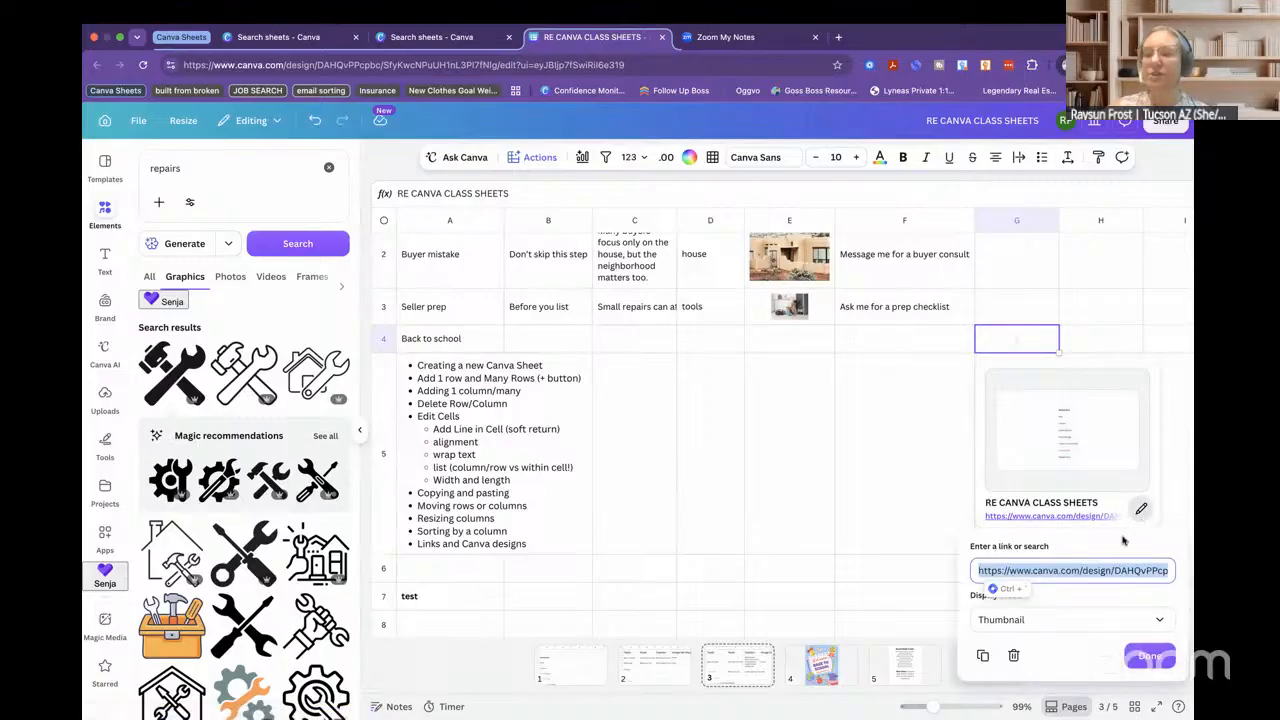
{"action": "left_click", "coordinate": [1048, 618]}
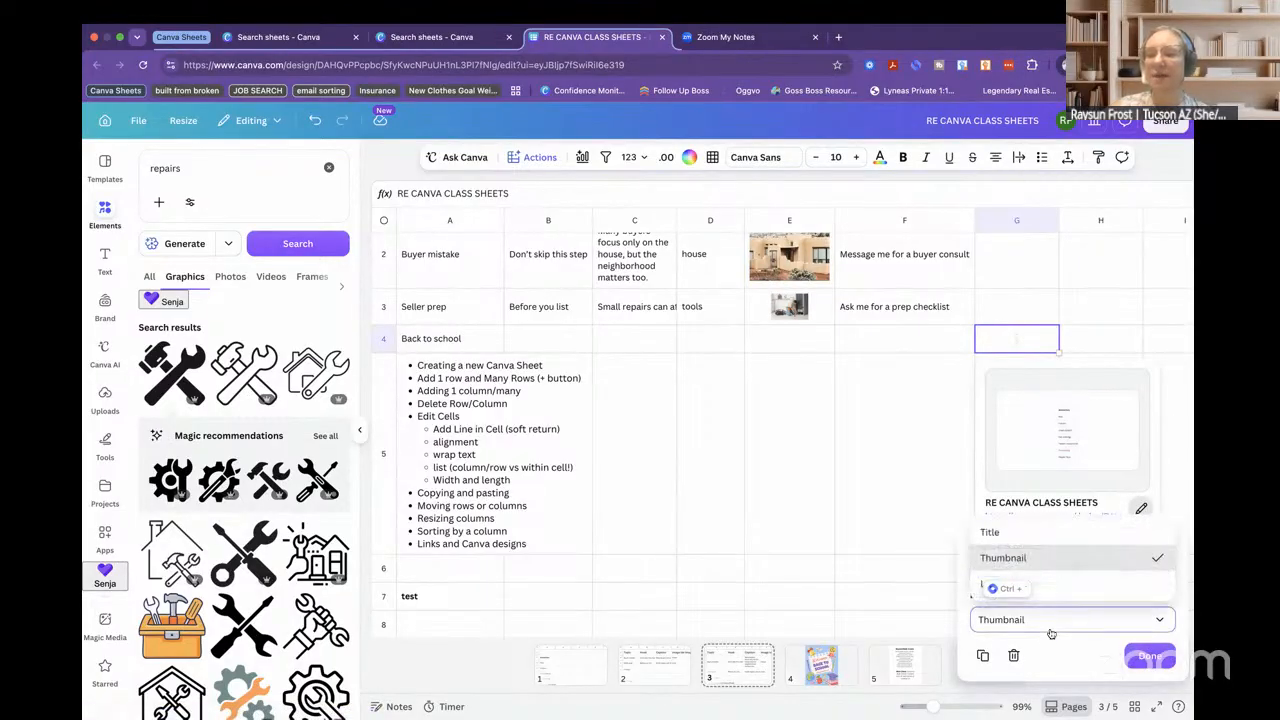
{"action": "left_click", "coordinate": [1025, 536]}
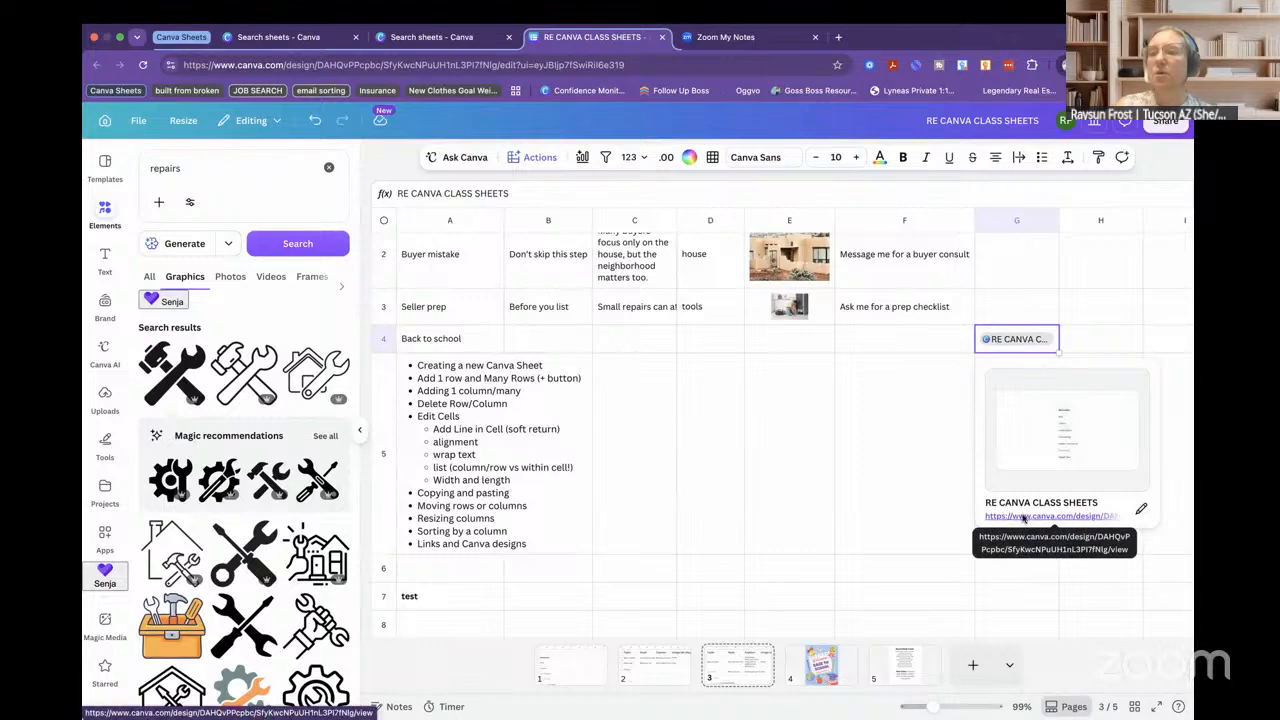
{"action": "left_click", "coordinate": [898, 503]}
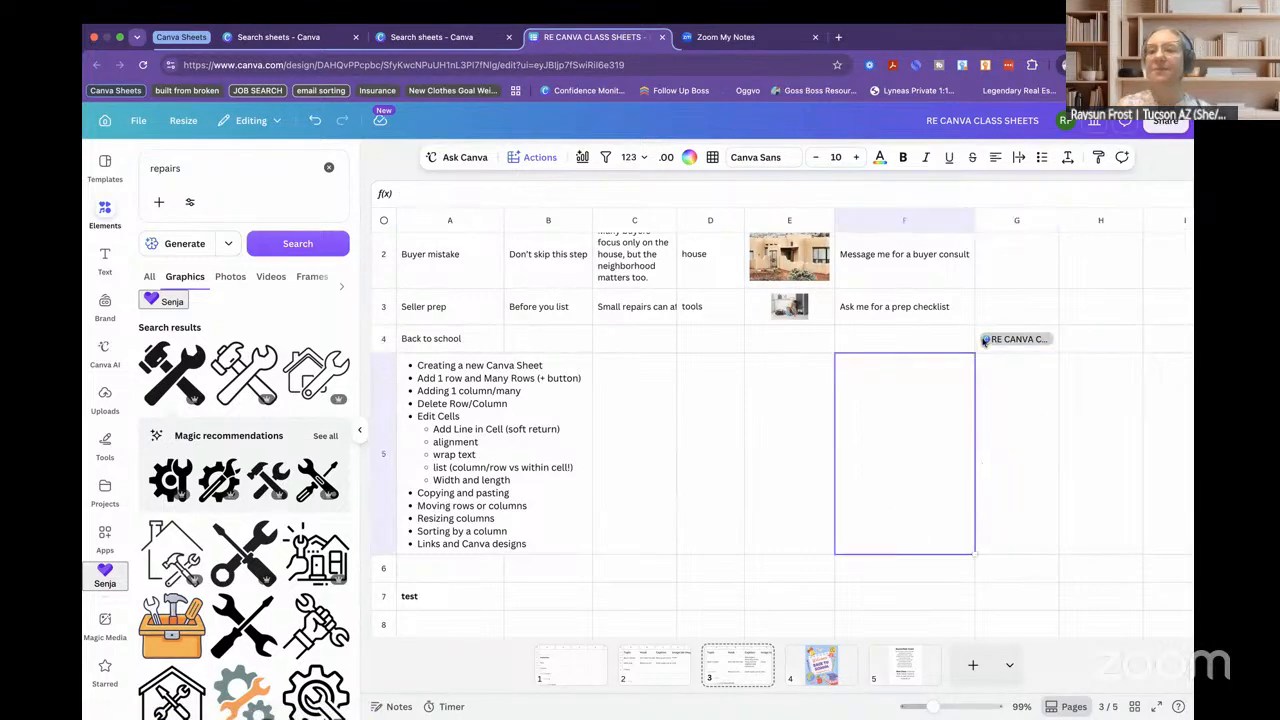
- Open the design link from the Asset cell, view its page 4, and return to the sheet being edited
{"action": "left_click", "coordinate": [1013, 341]}
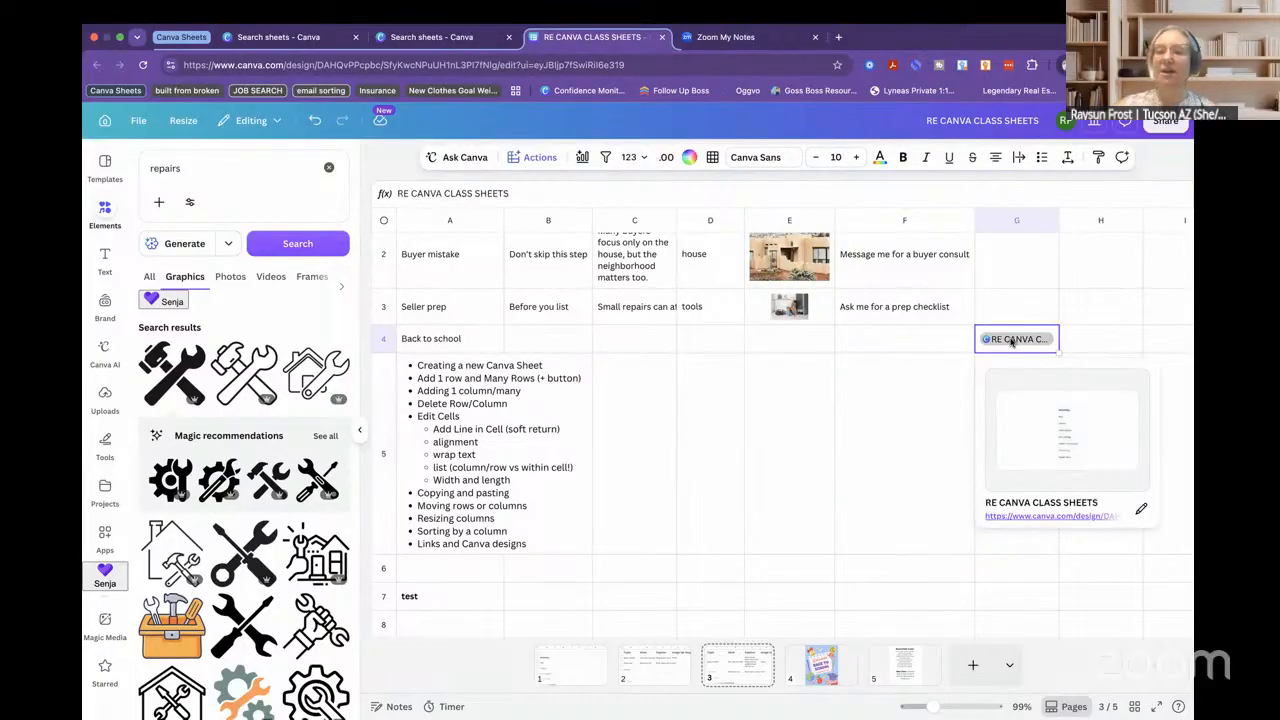
{"action": "left_click", "coordinate": [1040, 517]}
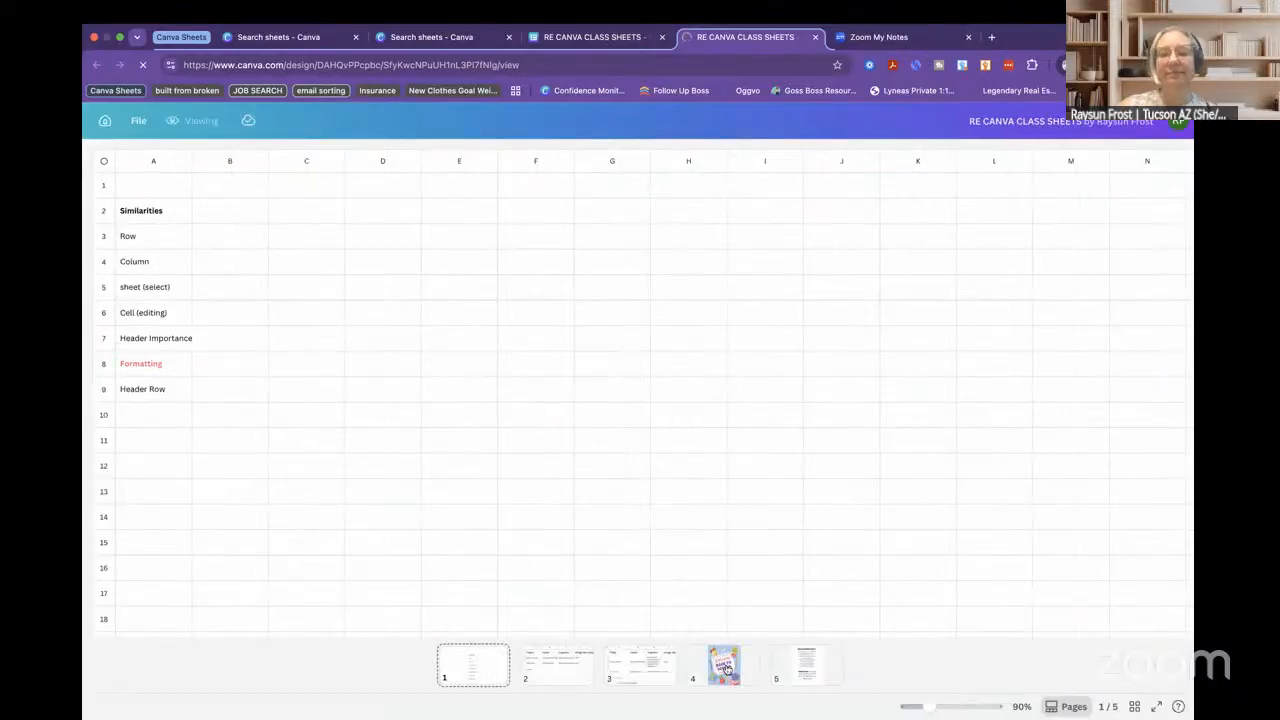
{"action": "left_click", "coordinate": [724, 666]}
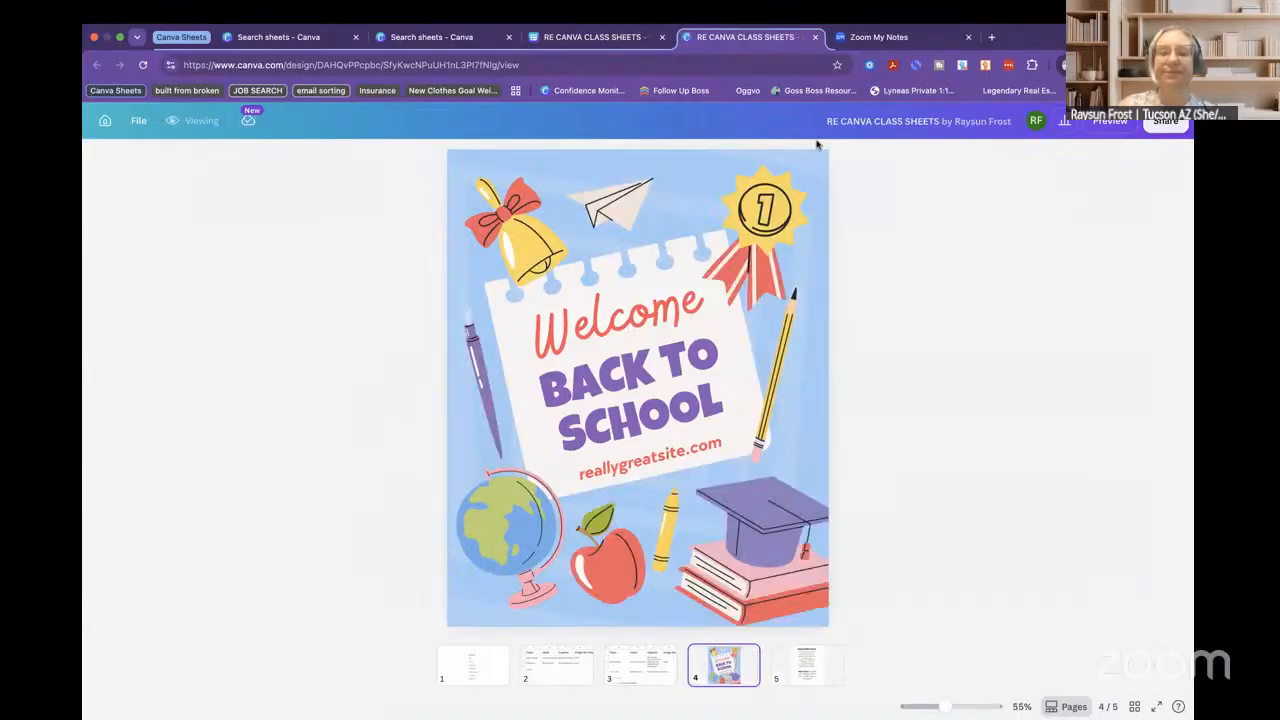
{"action": "left_click", "coordinate": [627, 38]}
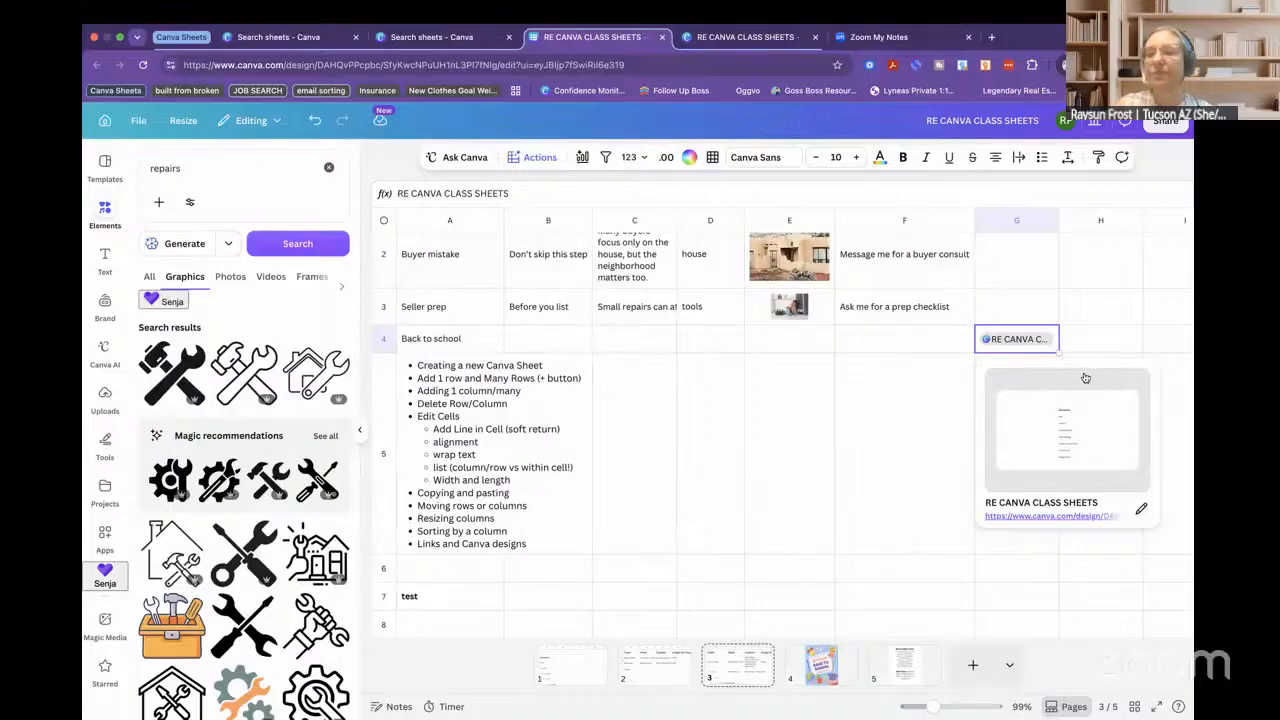
- Copy the link to page 4, the "Welcome Back to School" post, again
{"action": "left_click", "coordinate": [818, 663]}
{"action": "right_click", "coordinate": [820, 665]}
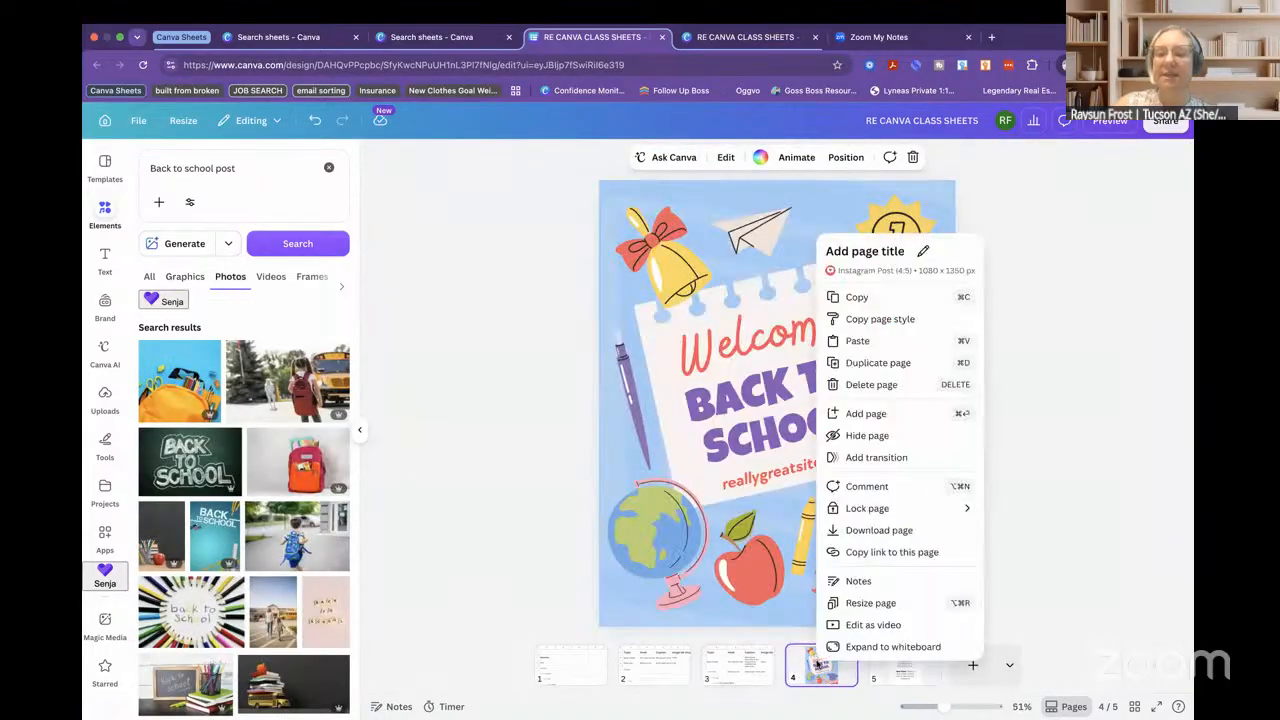
{"action": "left_click", "coordinate": [885, 552]}
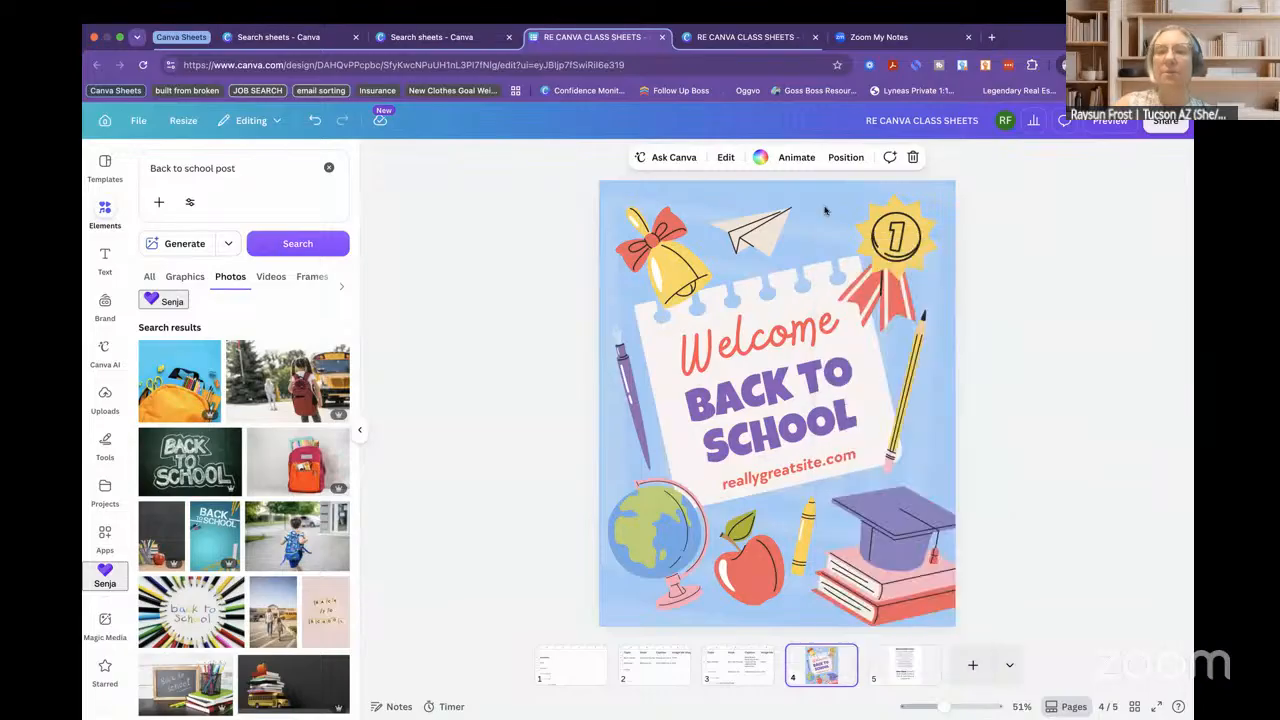
- Replace the design link in the page 3 sheet's "Back to school" Asset cell with the copied page 4 link
{"action": "left_click", "coordinate": [737, 673]}
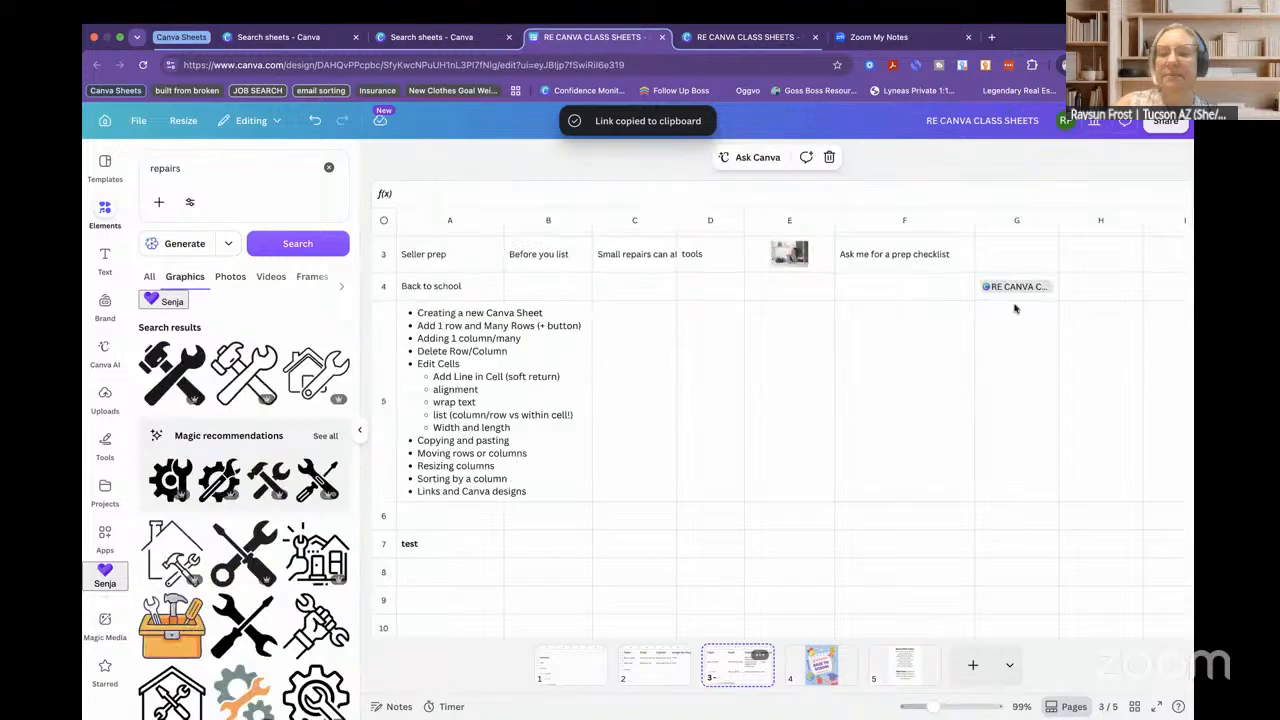
{"action": "left_click", "coordinate": [1020, 289]}
{"action": "left_click", "coordinate": [1025, 289]}
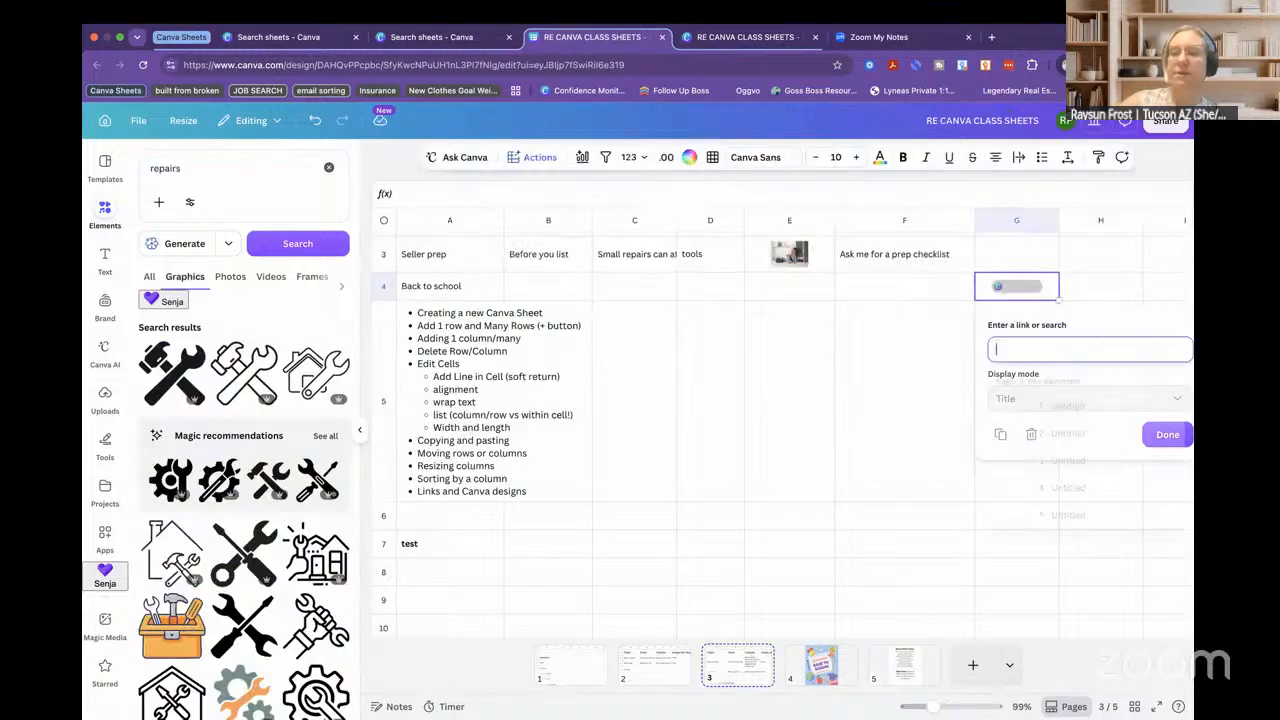
{"action": "key", "text": "BackSpace"}
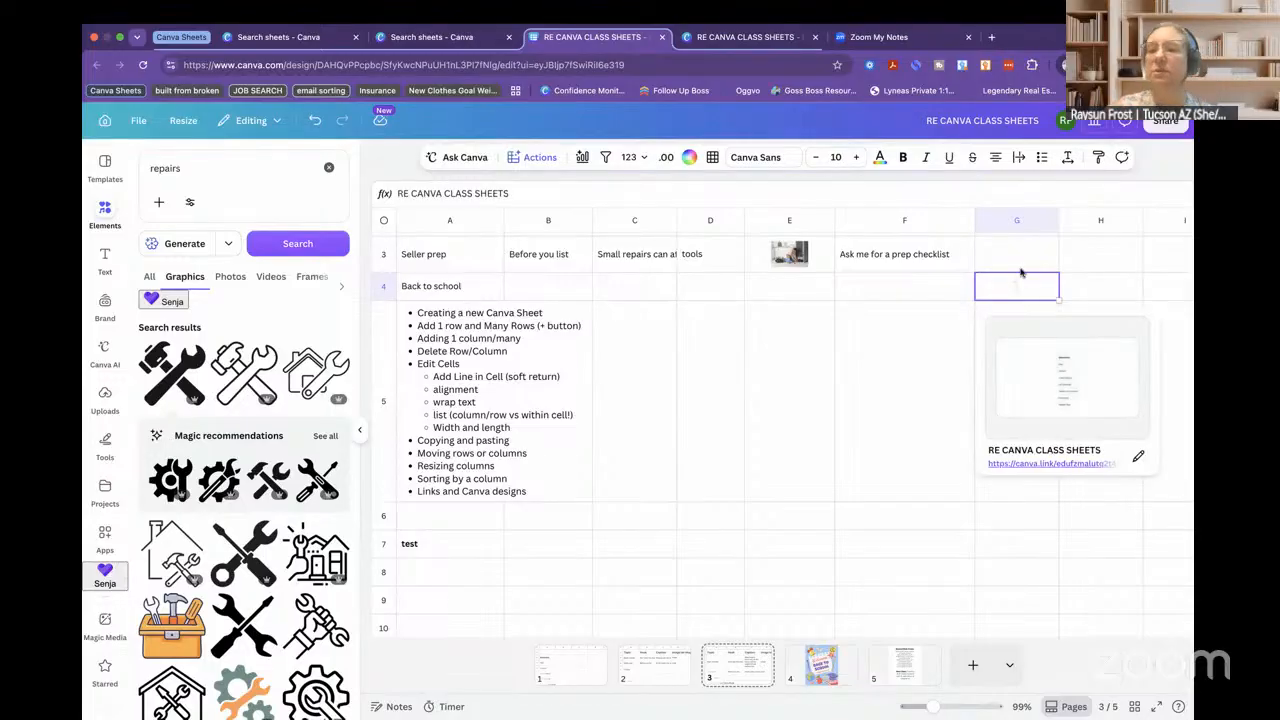
- Open the new link from the Asset cell to check the page it leads to, and return to the sheet
{"action": "left_click", "coordinate": [884, 408]}
{"action": "left_click", "coordinate": [1035, 286]}
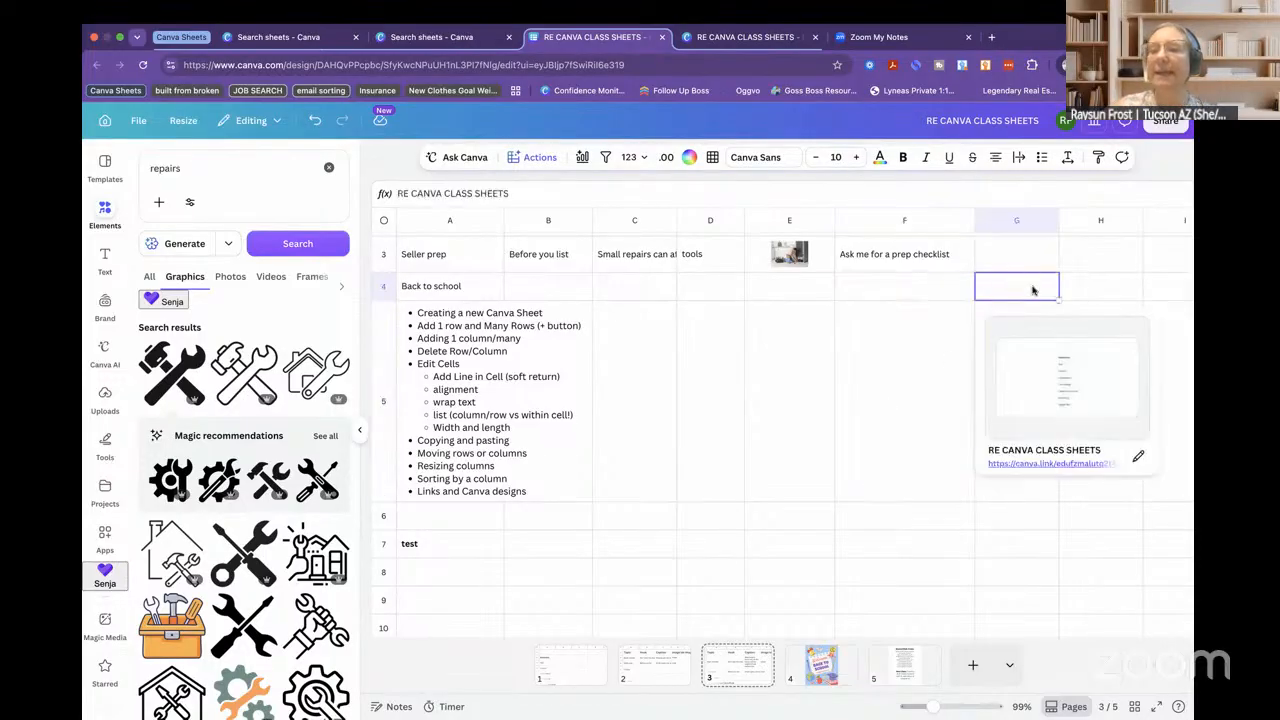
{"action": "left_click", "coordinate": [1033, 465]}
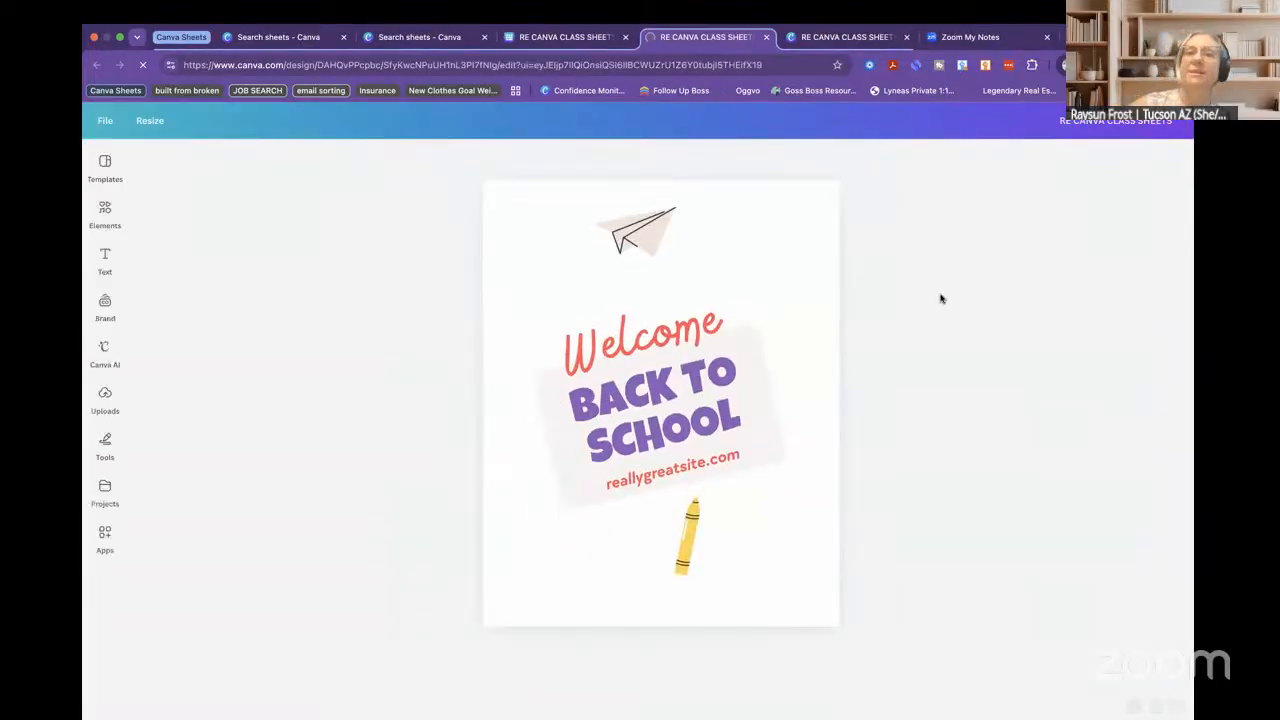
{"action": "left_click", "coordinate": [565, 37]}
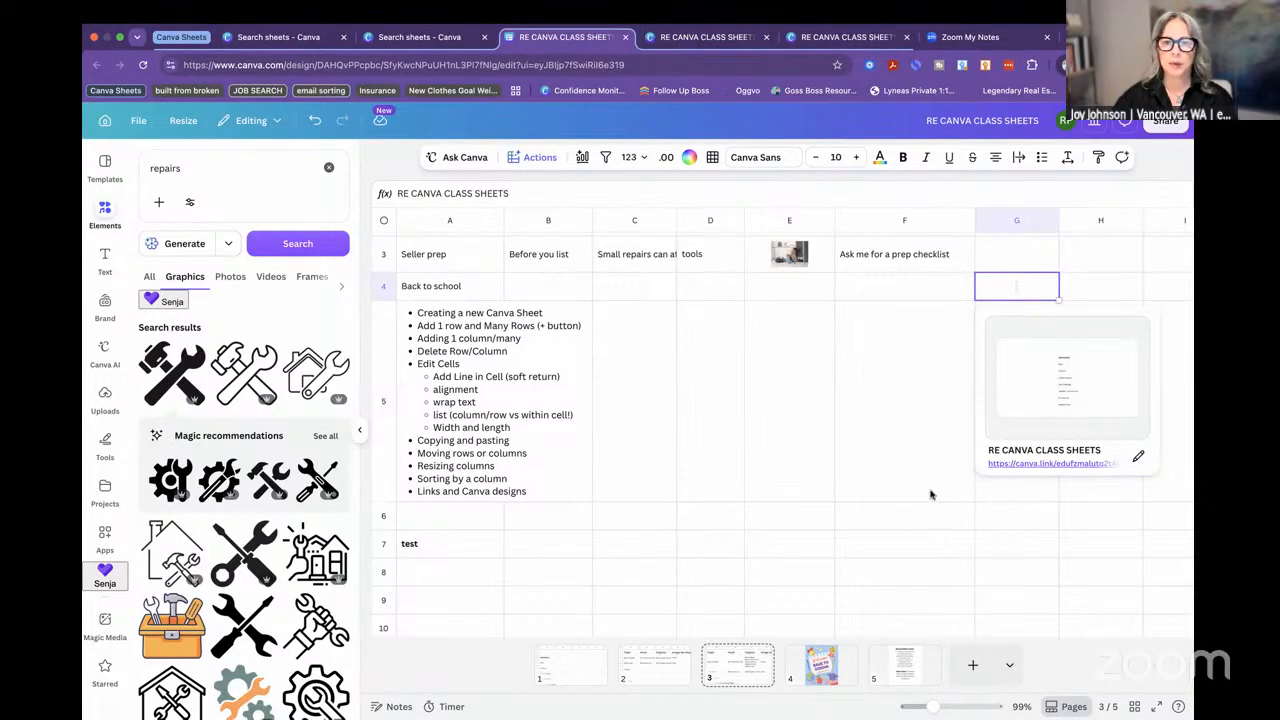
- Switch to the Zoom meeting window and look through its share options and additional meeting controls
{"action": "scroll", "coordinate": [930, 494], "scroll_direction": "up", "scroll_amount": 2}
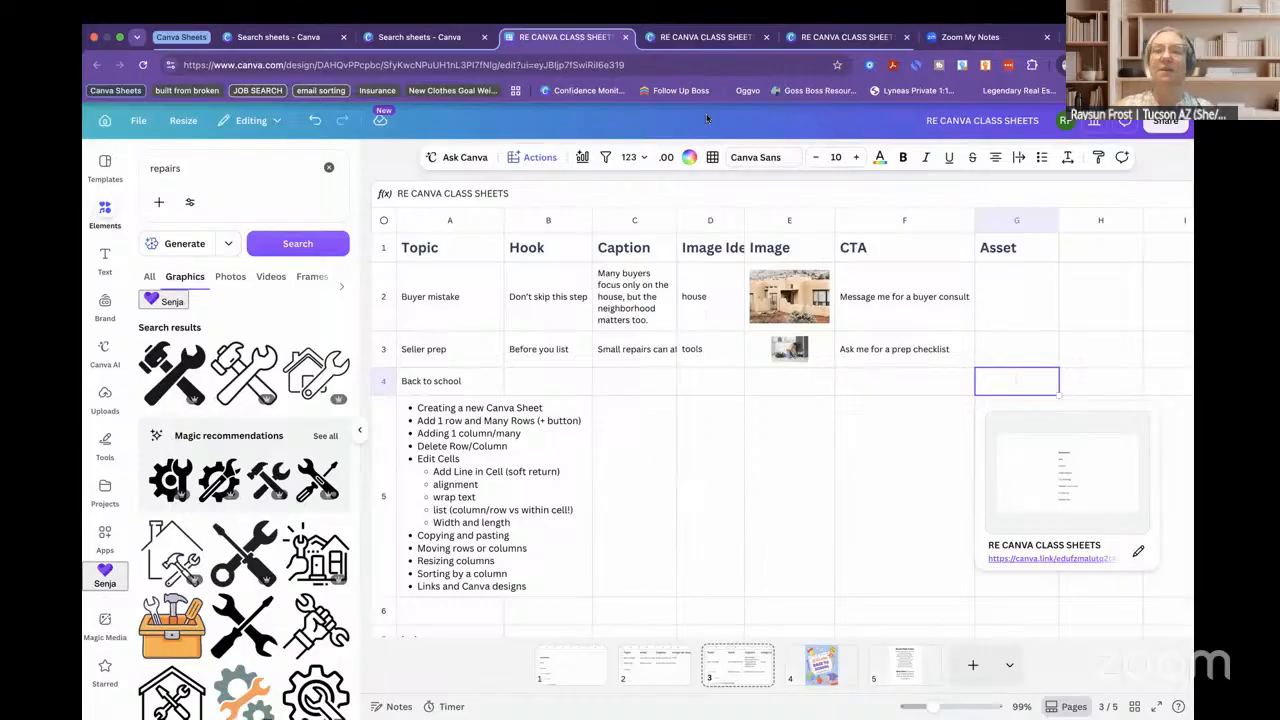
{"action": "mouse_move", "coordinate": [545, 712]}
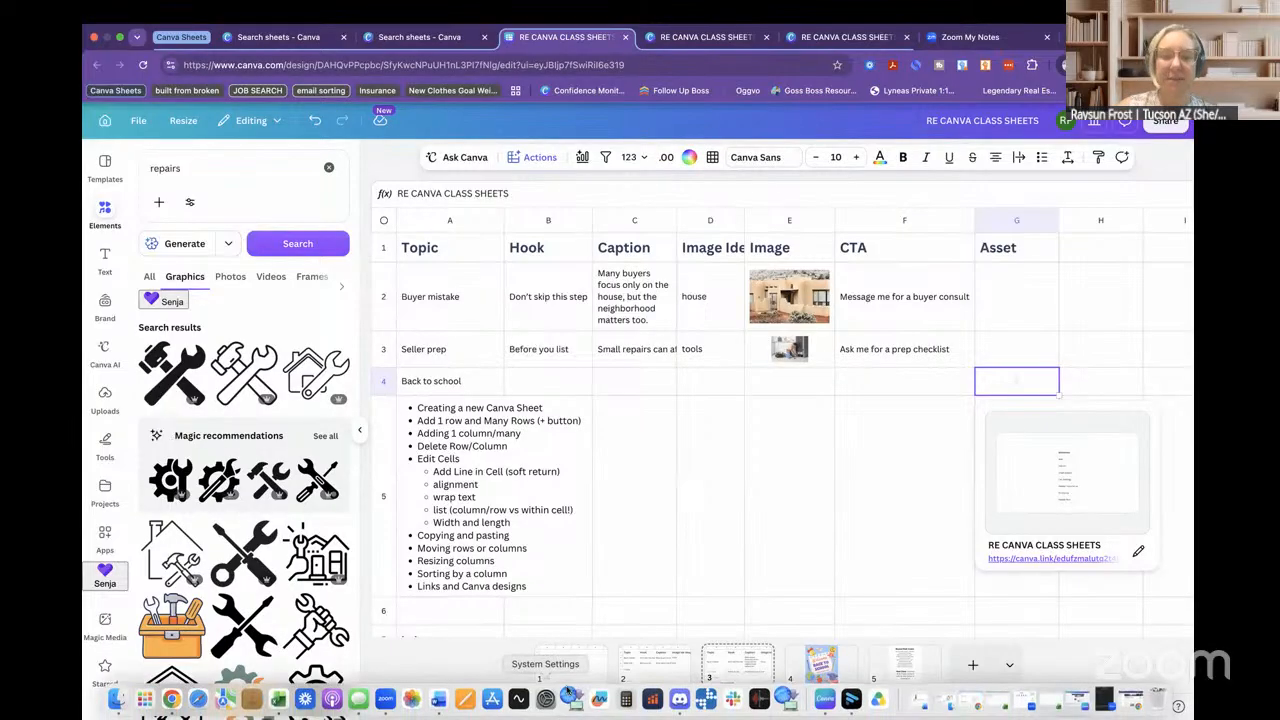
{"action": "left_click", "coordinate": [384, 704]}
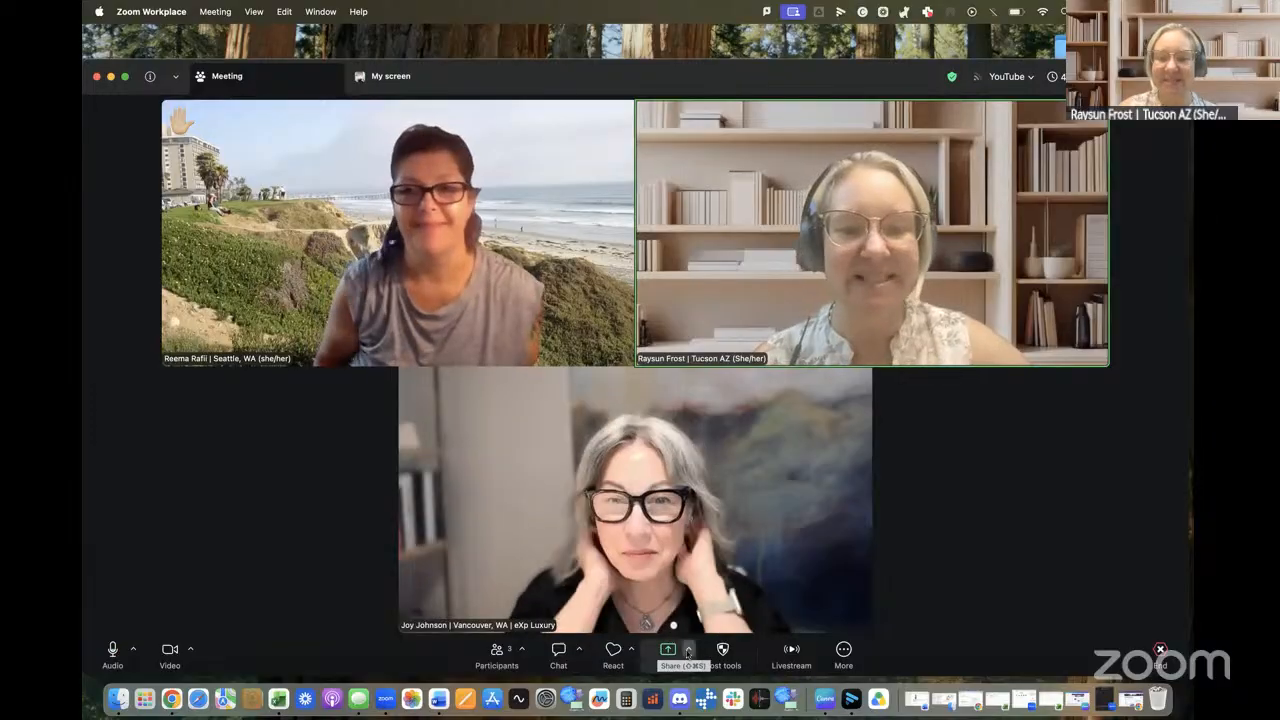
{"action": "left_click", "coordinate": [688, 649]}
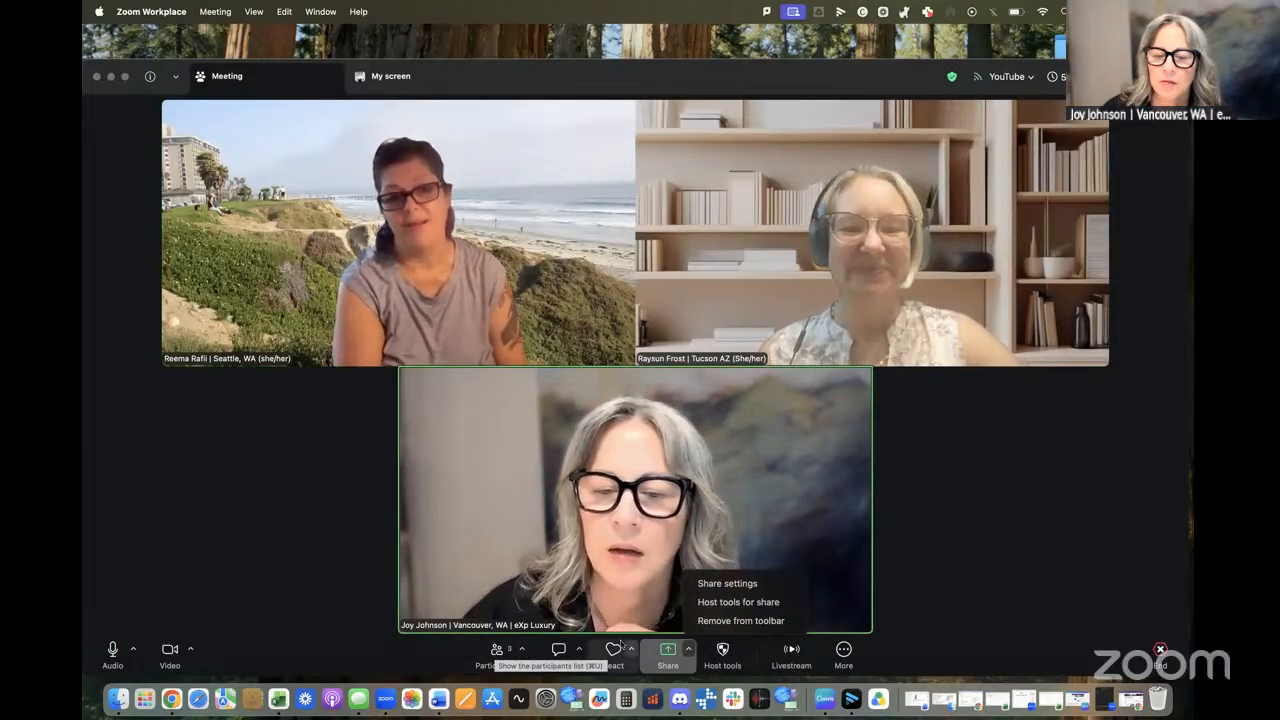
{"action": "left_click", "coordinate": [845, 652]}
{"action": "left_click", "coordinate": [843, 650]}
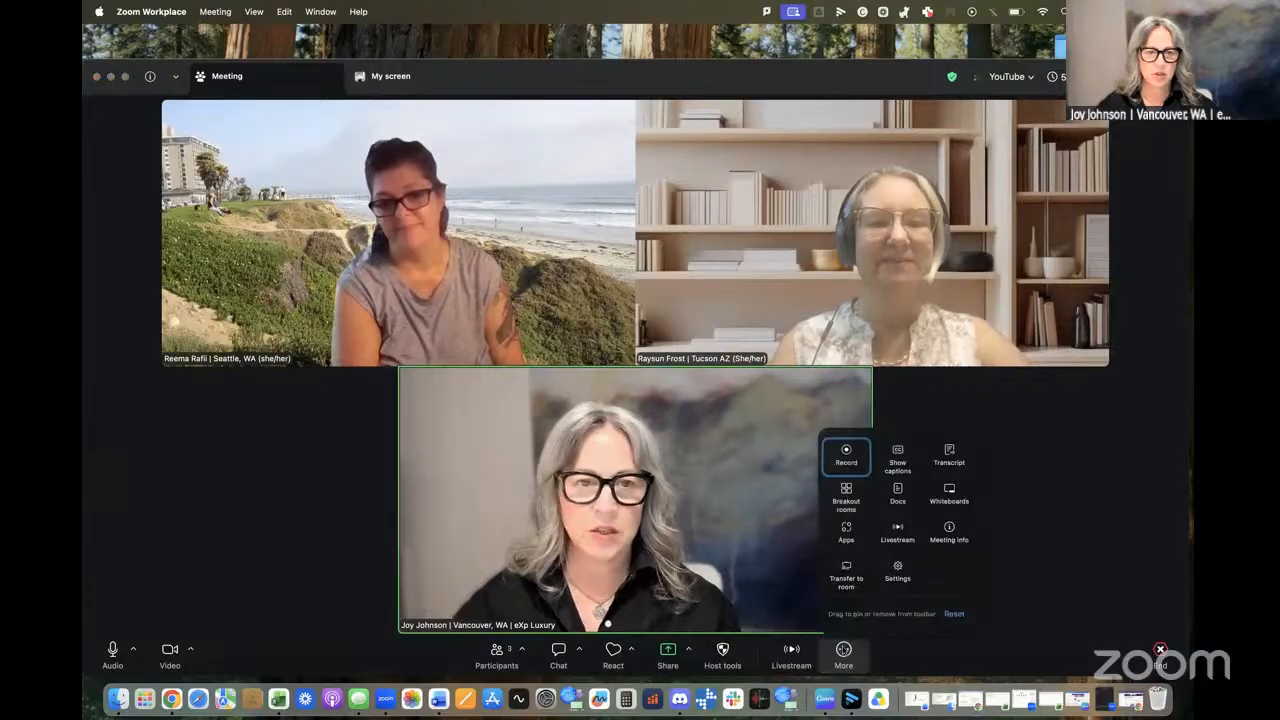